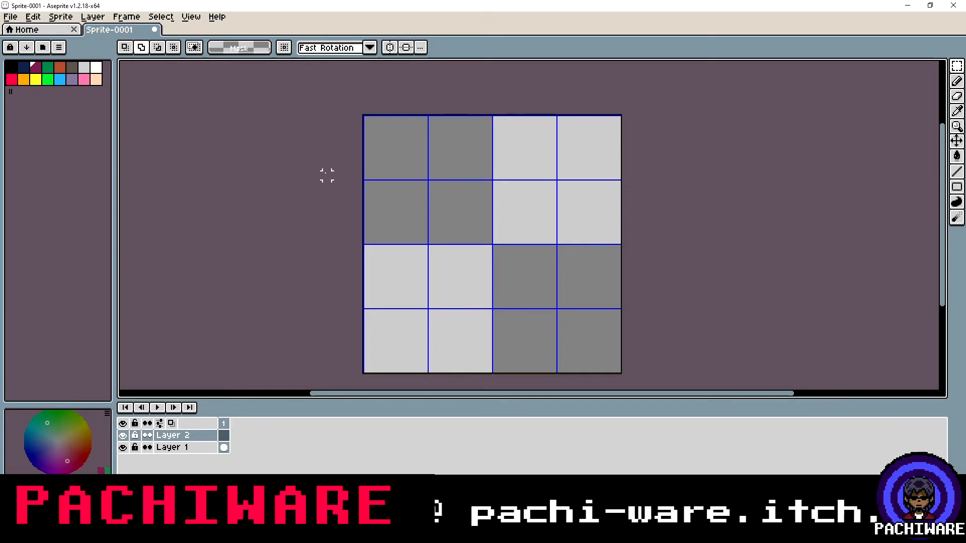
pyautogui.click(191, 17)
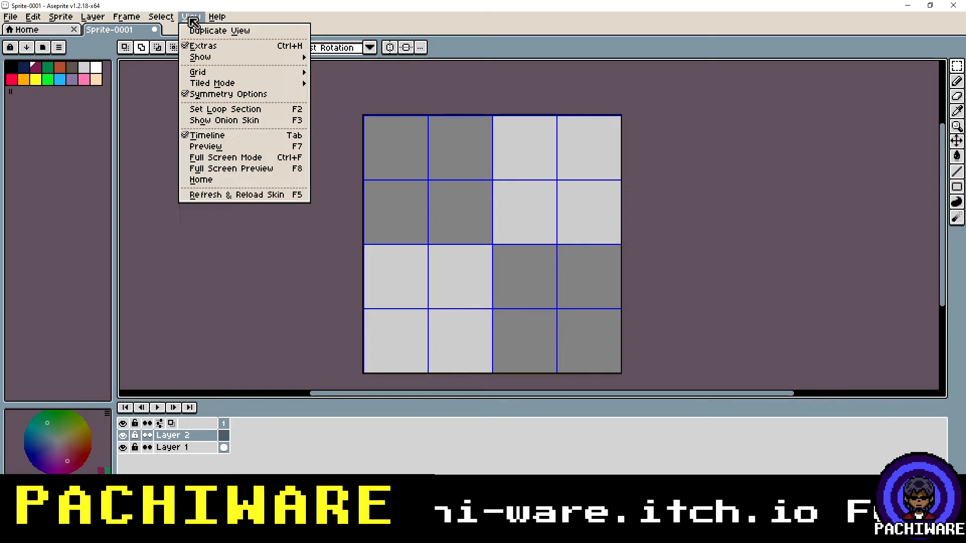
pyautogui.moveTo(254, 73)
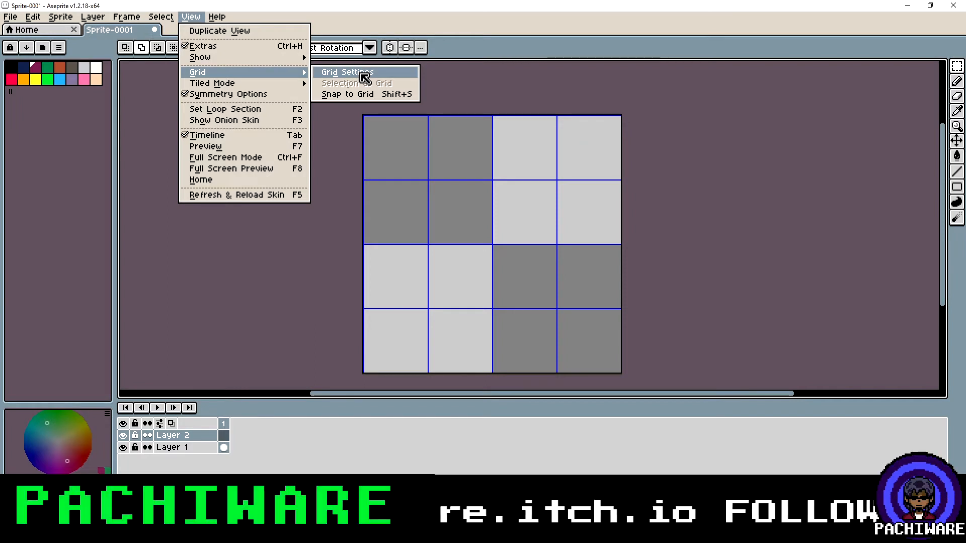
pyautogui.click(319, 304)
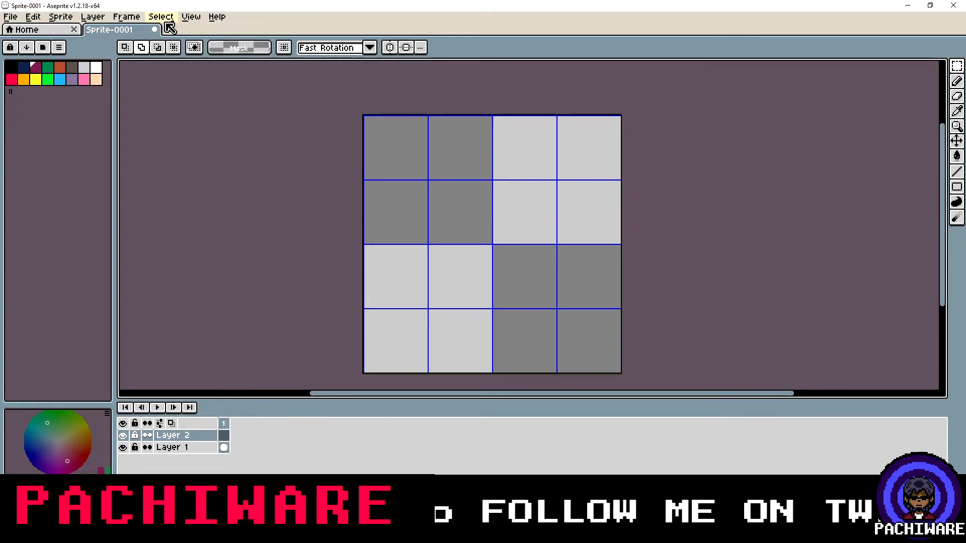
# Look through the palette presets and pick black from the current PICO-8 palette as the drawing colour
pyautogui.click(26, 47)
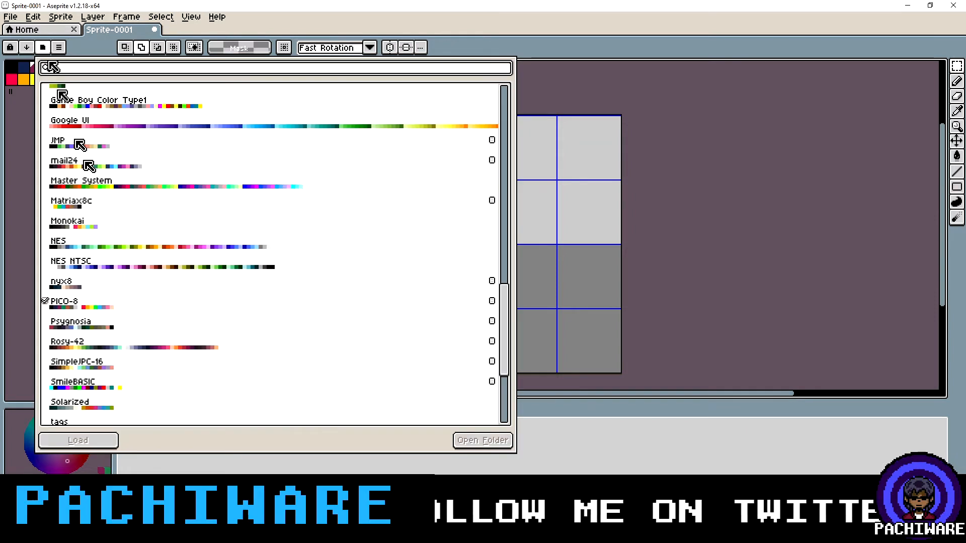
pyautogui.click(24, 138)
pyautogui.click(12, 68)
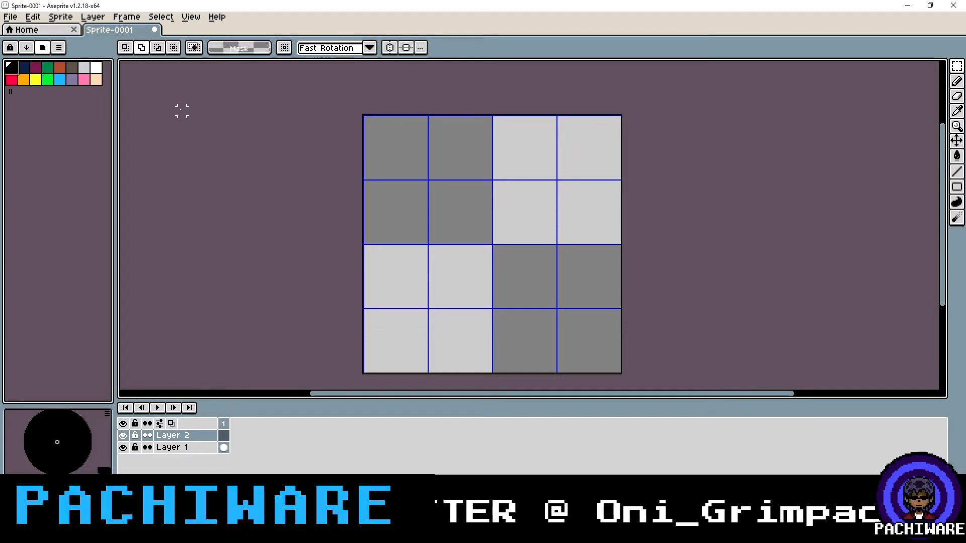
pyautogui.click(26, 47)
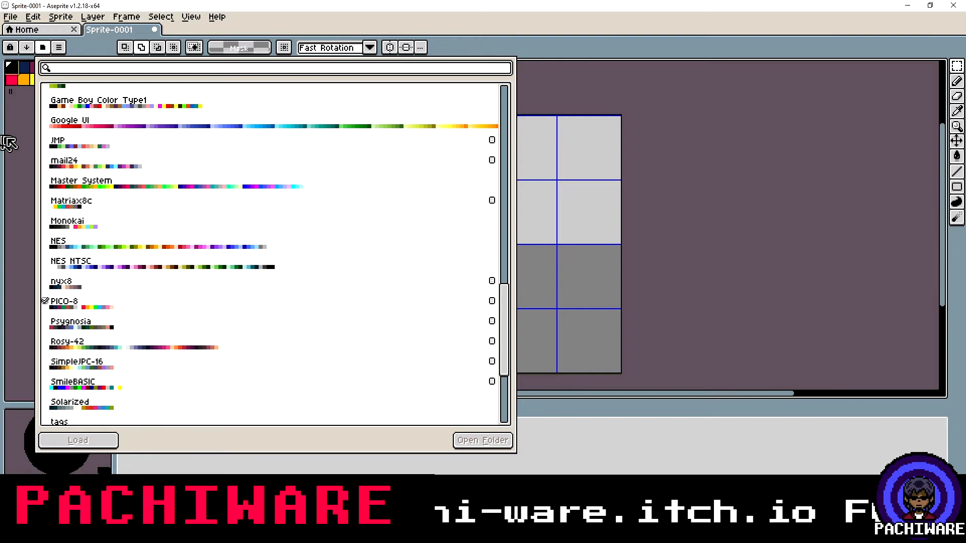
pyautogui.click(25, 143)
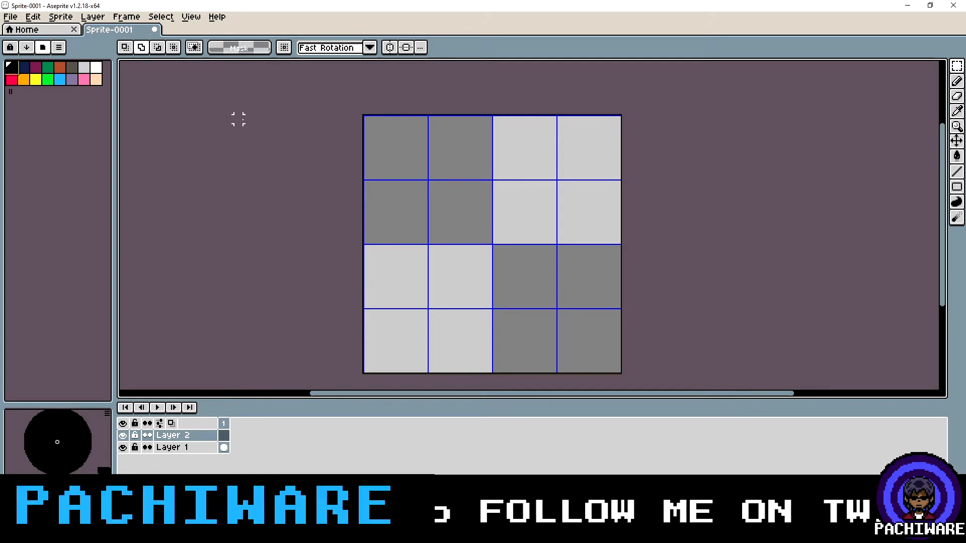
# Activate the Line tool with a 1 px brush for drawing on Layer 2
pyautogui.click(956, 187)
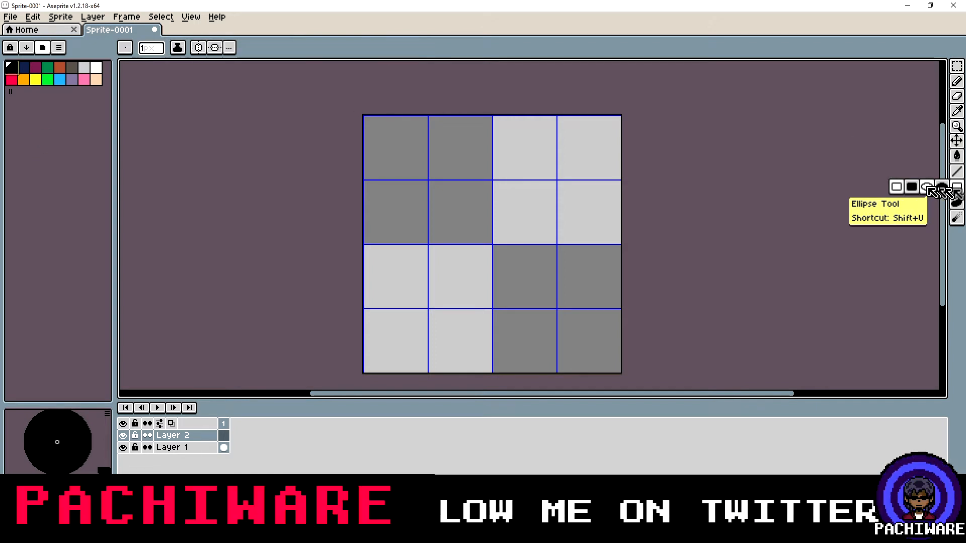
pyautogui.click(926, 188)
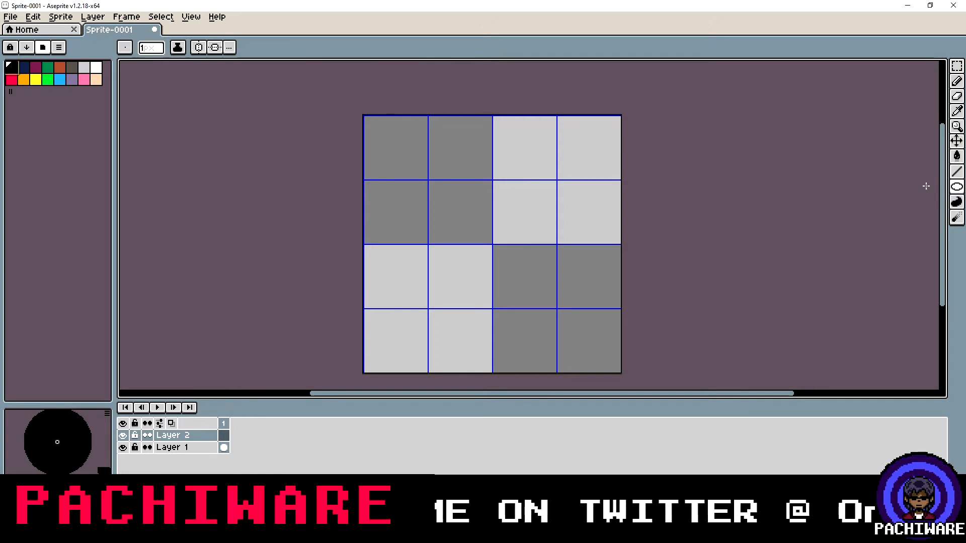
pyautogui.press('l')
pyautogui.scroll(1, 366, 129)
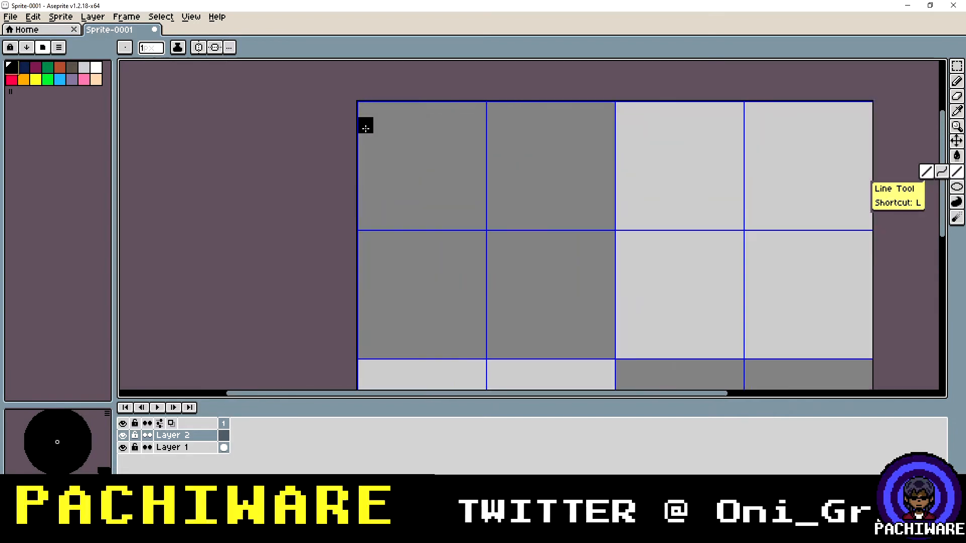
pyautogui.scroll(1, 365, 128)
pyautogui.scroll(-1, 440, 191)
# Show the Preview window and adjust its zoom to show the whole sprite small
pyautogui.click(161, 17)
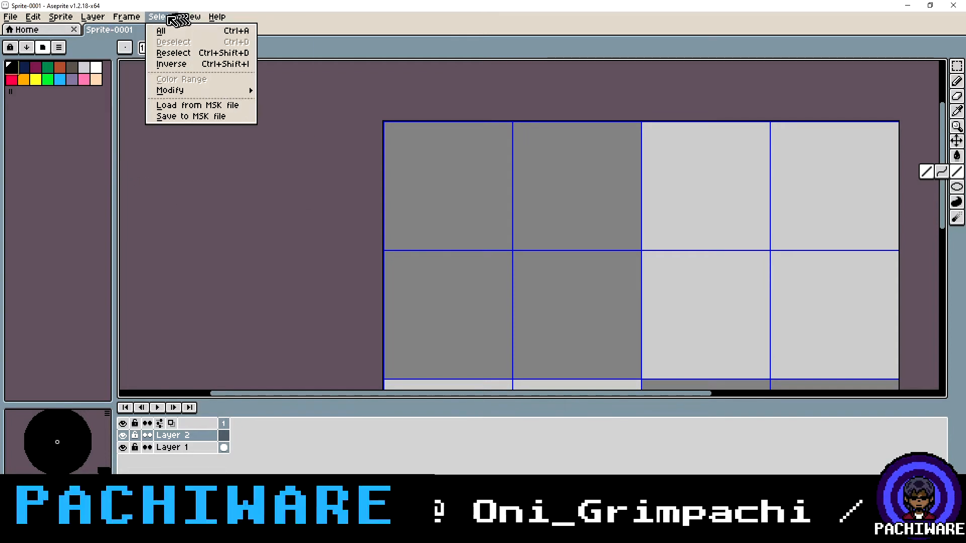
pyautogui.moveTo(189, 22)
pyautogui.click(260, 146)
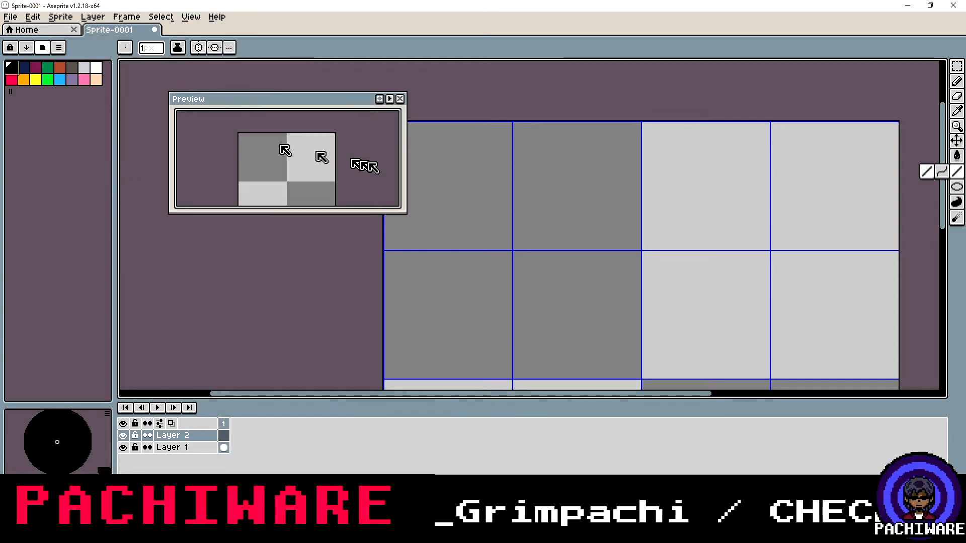
pyautogui.scroll(-2, 358, 154)
pyautogui.scroll(2, 336, 166)
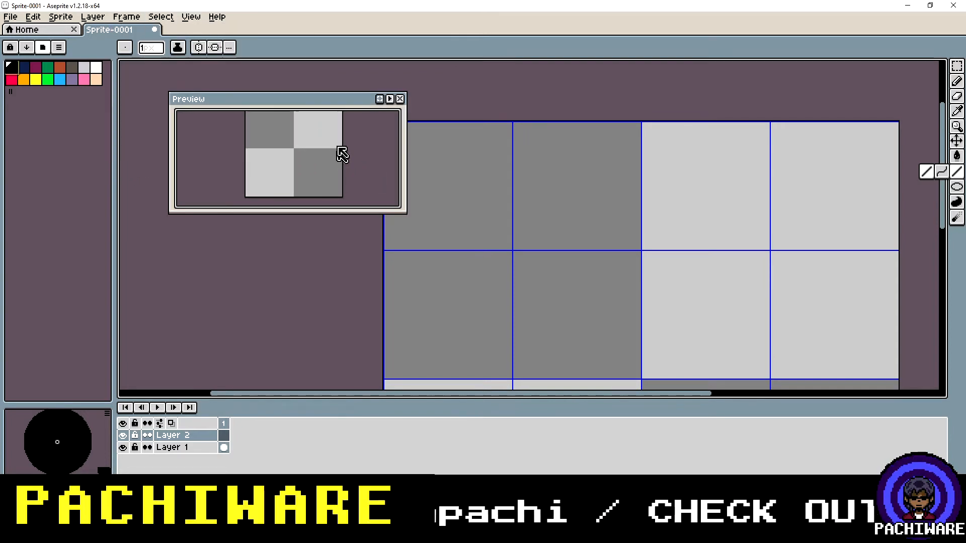
pyautogui.scroll(-1, 340, 161)
pyautogui.scroll(1, 346, 158)
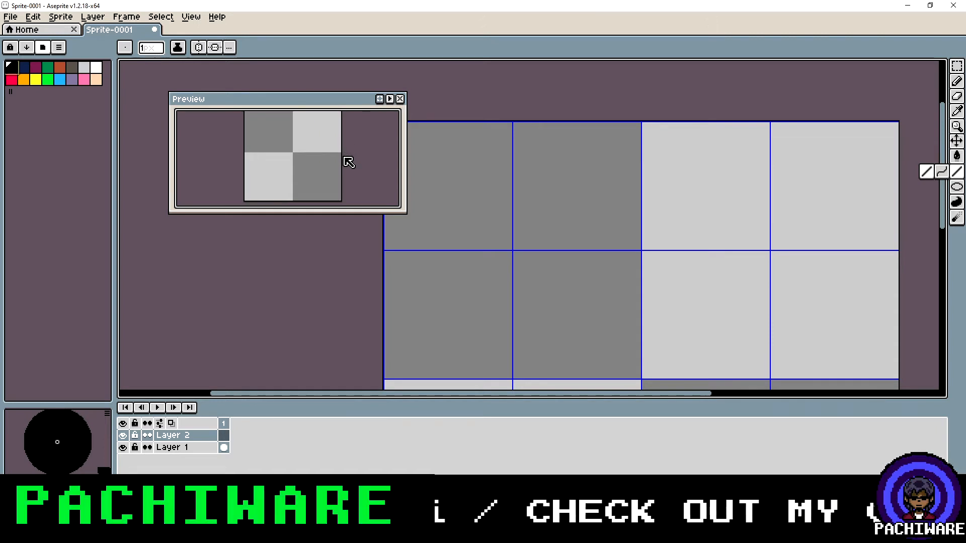
pyautogui.scroll(-1, 346, 159)
# Move the Preview window off the sprite's first grid cells, over its right-hand side
pyautogui.click(472, 258)
pyautogui.scroll(3, 468, 196)
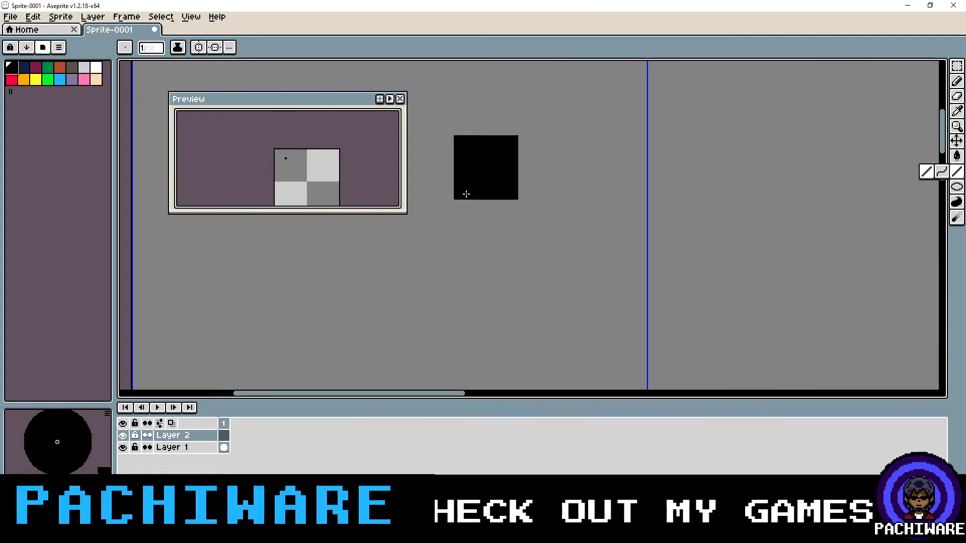
pyautogui.scroll(-3, 467, 194)
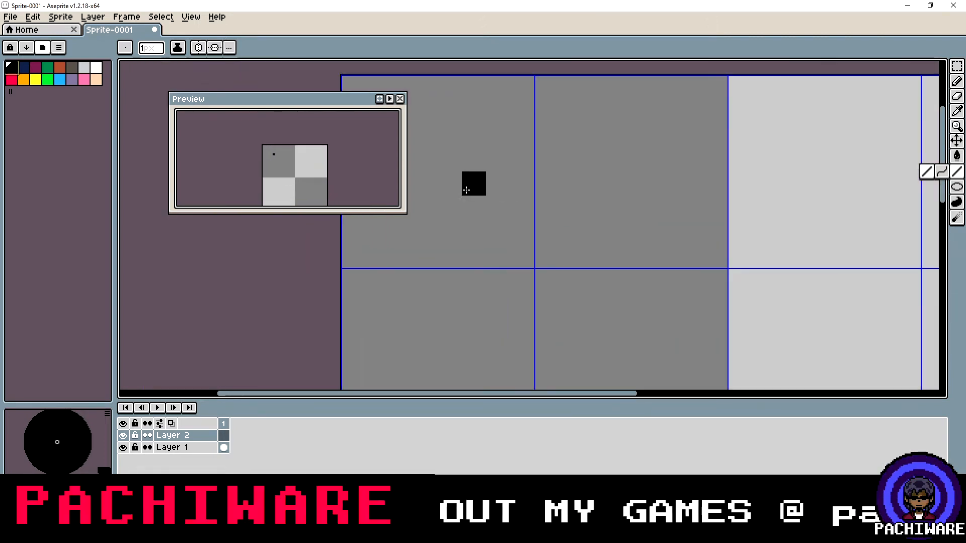
pyautogui.scroll(-3, 466, 189)
pyautogui.scroll(2, 468, 188)
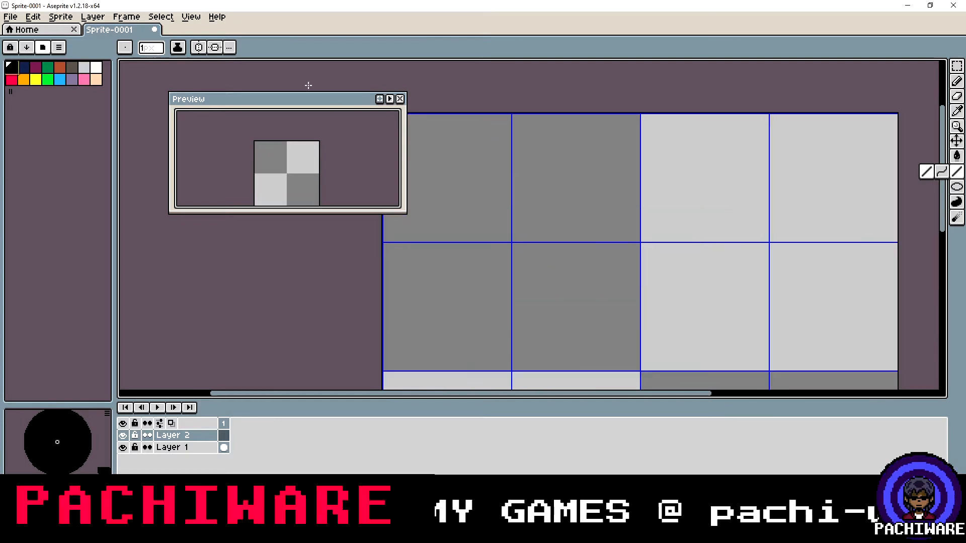
pyautogui.moveTo(323, 107); pyautogui.dragTo(827, 155)
pyautogui.scroll(-2, 539, 152)
pyautogui.moveTo(712, 154); pyautogui.dragTo(782, 148)
# Draw the top of a black circle outline in the sprite's top-left grid cell: a four-pixel row with one diagonal pixel at each end
pyautogui.click(494, 157)
pyautogui.scroll(1, 494, 157)
pyautogui.scroll(1, 494, 157)
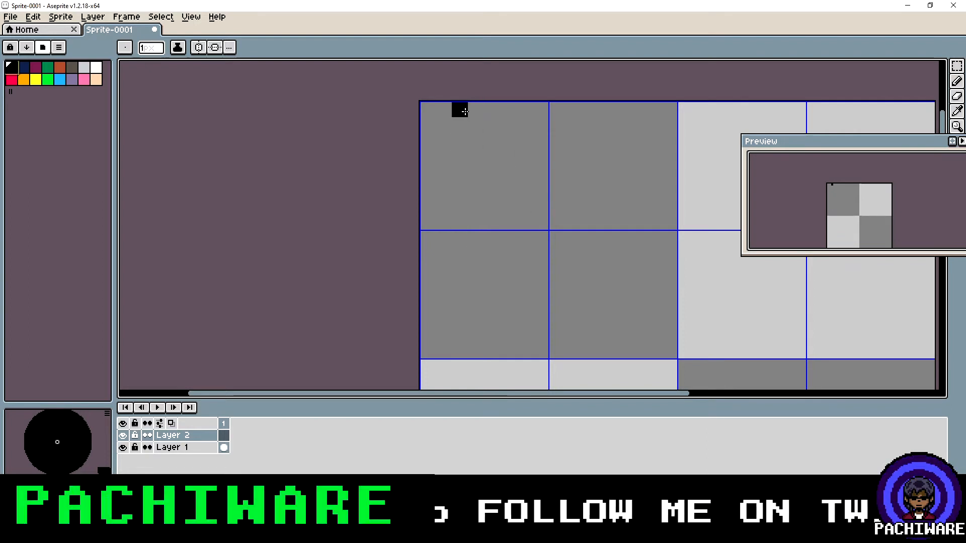
pyautogui.click(487, 107)
pyautogui.click(492, 108)
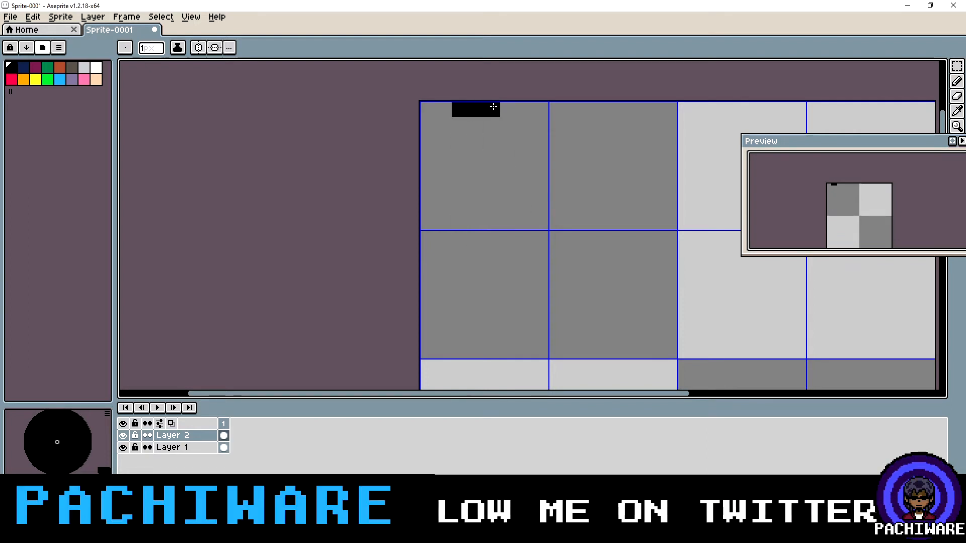
pyautogui.click(508, 108)
pyautogui.click(448, 119)
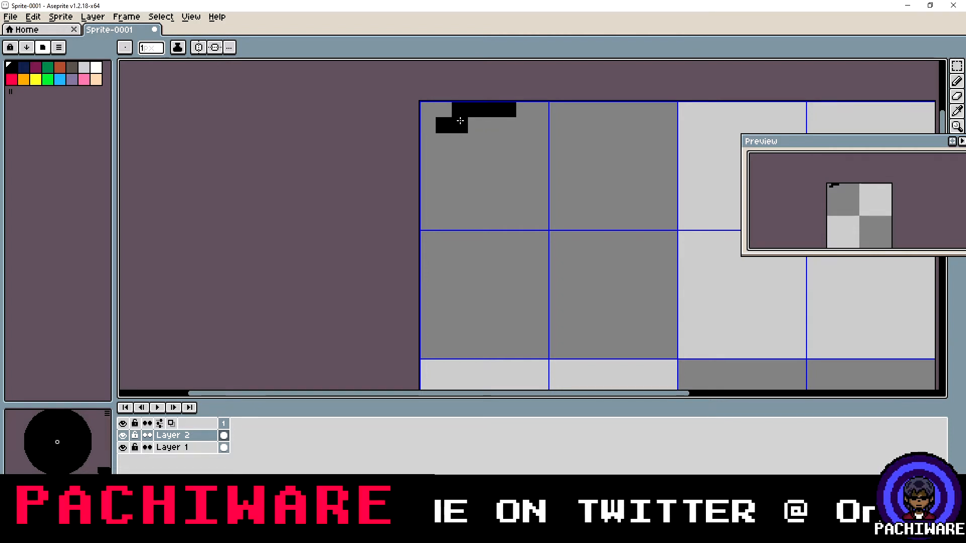
pyautogui.click(525, 121)
# Extend the circle outline downward with three black pixels along each side edge of the grid cell
pyautogui.click(428, 142)
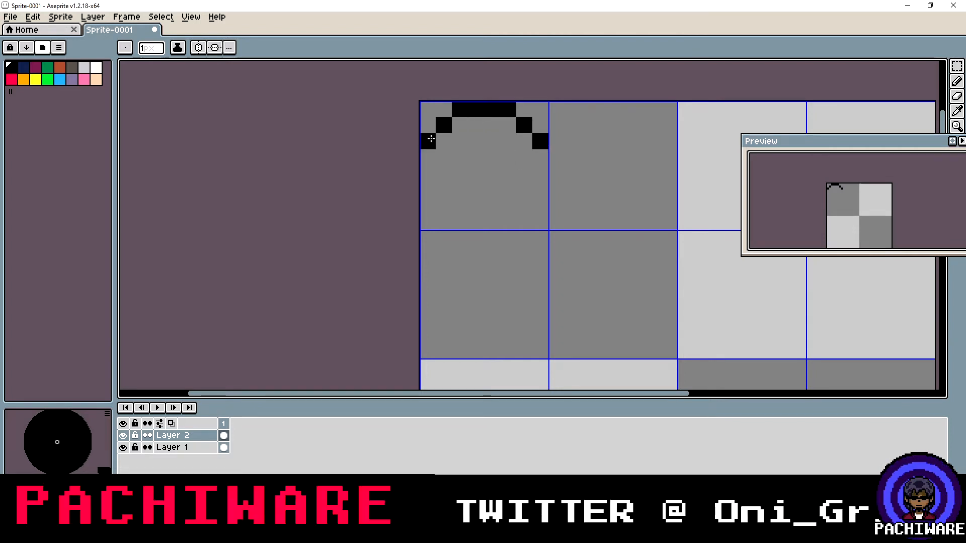
pyautogui.click(428, 157)
pyautogui.click(427, 173)
pyautogui.click(537, 157)
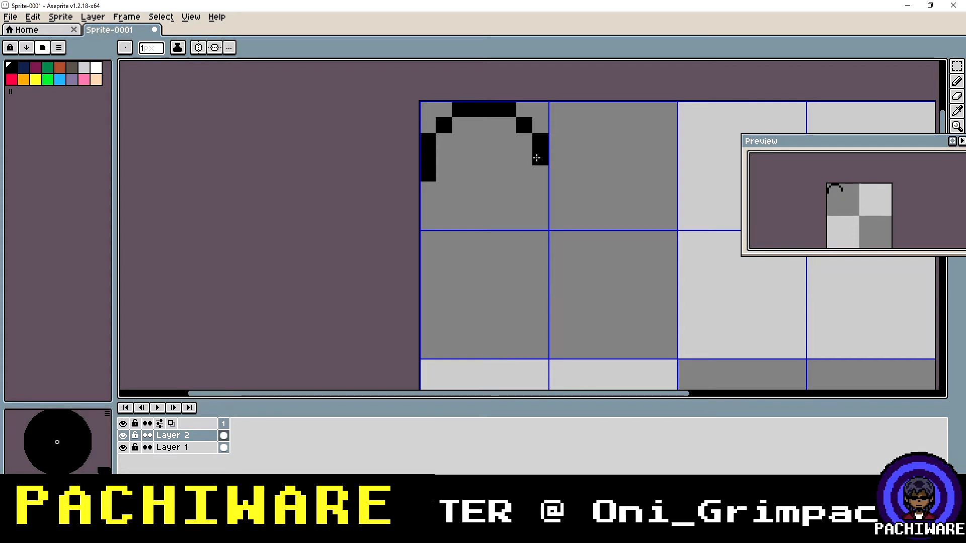
pyautogui.click(539, 173)
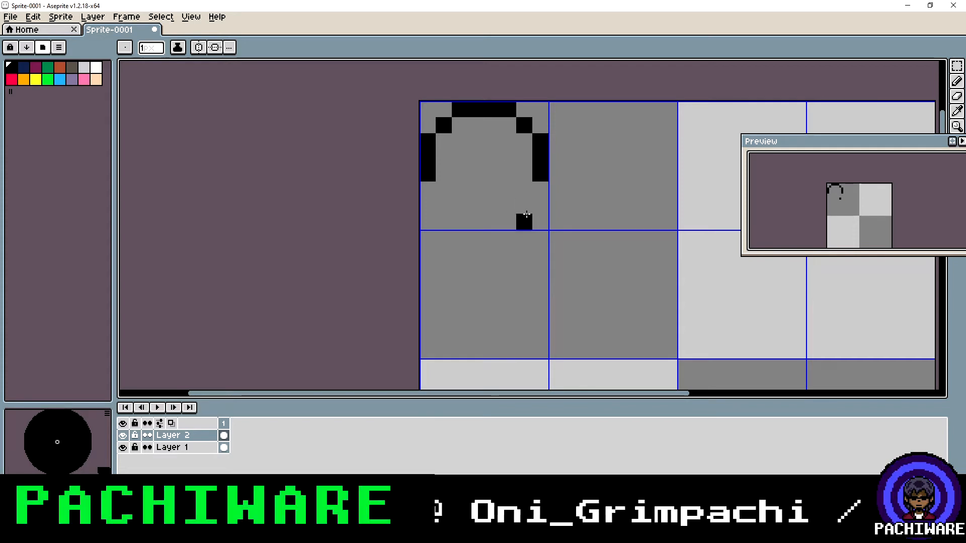
# Close the circle outline with a four-pixel bottom row, two diagonal corner pixels and one more pixel on each side
pyautogui.click(508, 212)
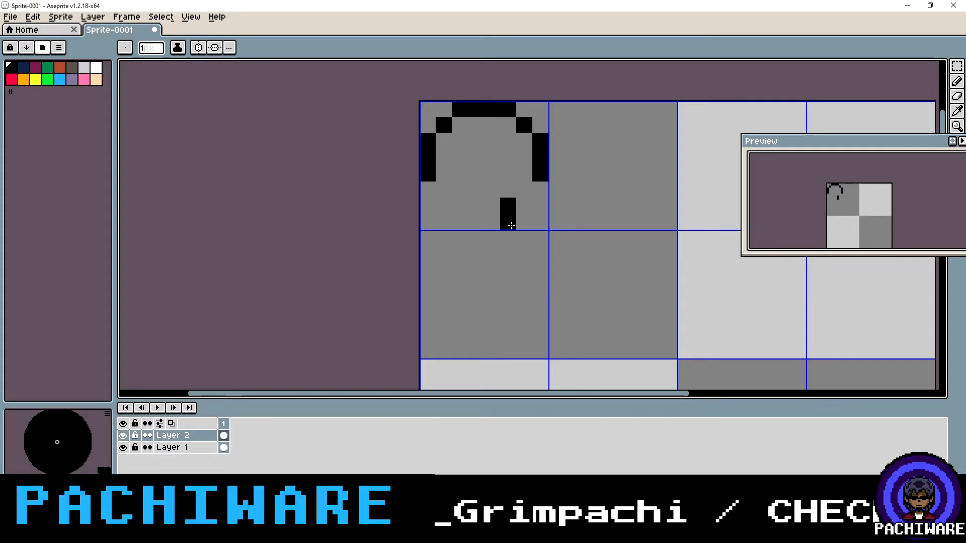
pyautogui.hotkey('ctrl', 'z')
pyautogui.click(508, 222)
pyautogui.click(492, 222)
pyautogui.click(480, 211)
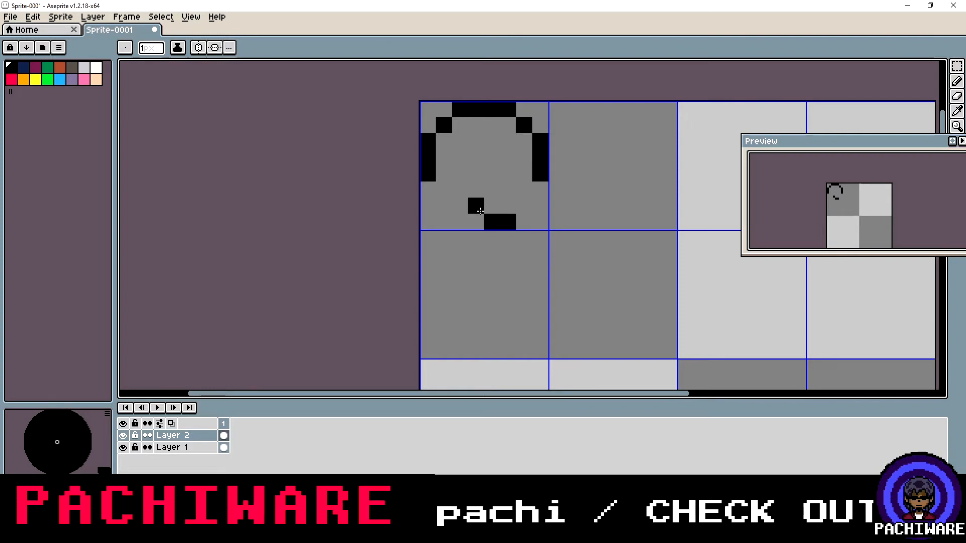
pyautogui.click(476, 221)
pyautogui.click(459, 222)
pyautogui.click(443, 205)
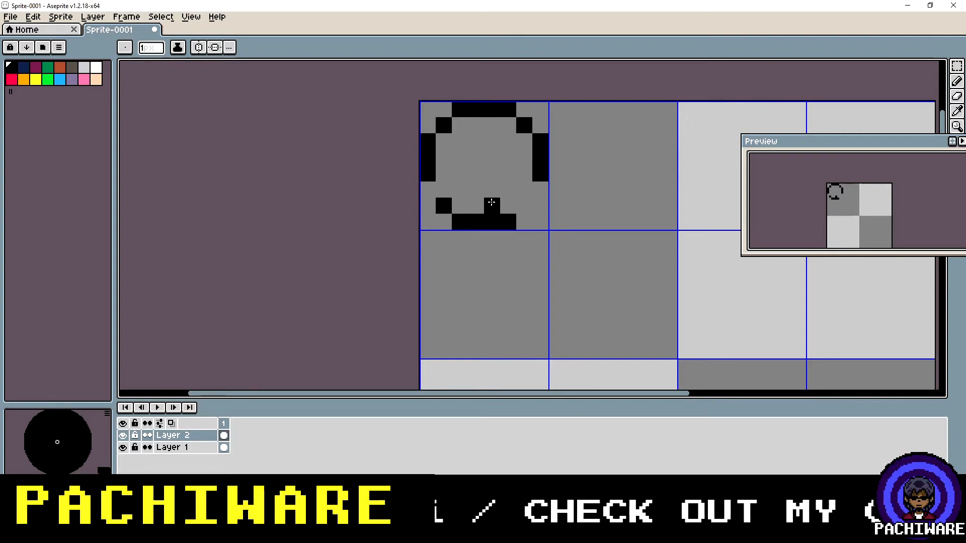
pyautogui.click(524, 206)
pyautogui.click(540, 189)
pyautogui.click(434, 194)
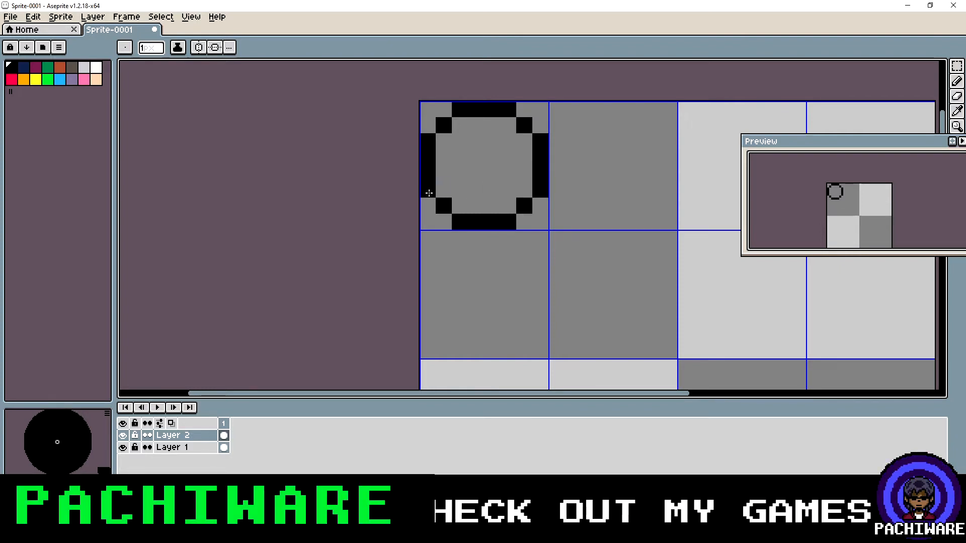
# Move the Preview window to the empty area left of the sprite
pyautogui.scroll(-5, 584, 190)
pyautogui.scroll(-1, 625, 206)
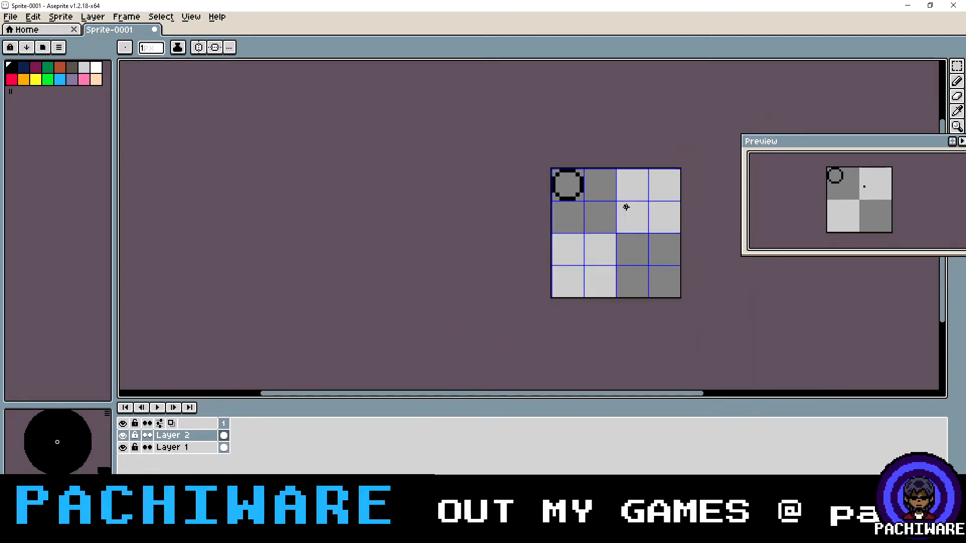
pyautogui.scroll(1, 665, 200)
pyautogui.moveTo(864, 143); pyautogui.dragTo(266, 130)
# Select the circle's grid cell with the Rectangular Marquee and place a copy in the second cell of the top row
pyautogui.click(956, 66)
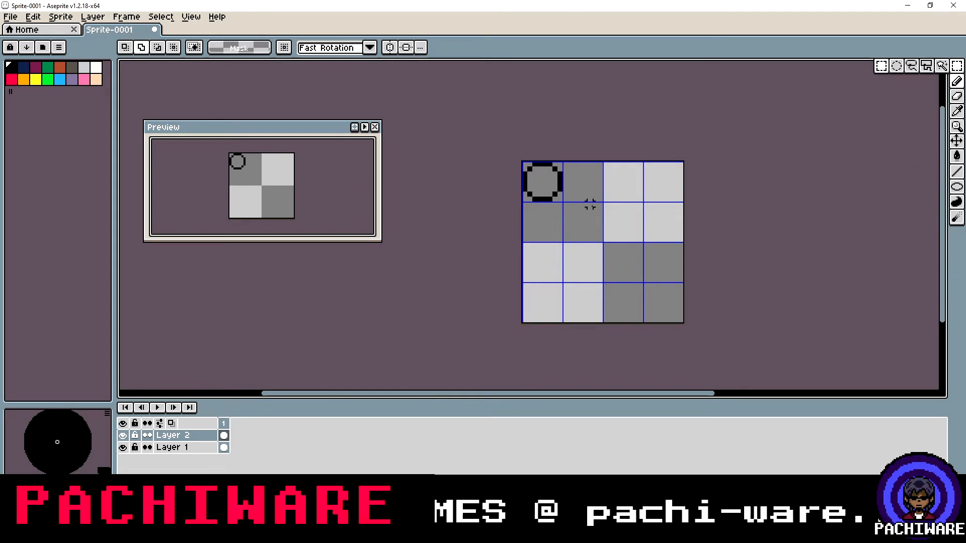
pyautogui.scroll(1, 560, 191)
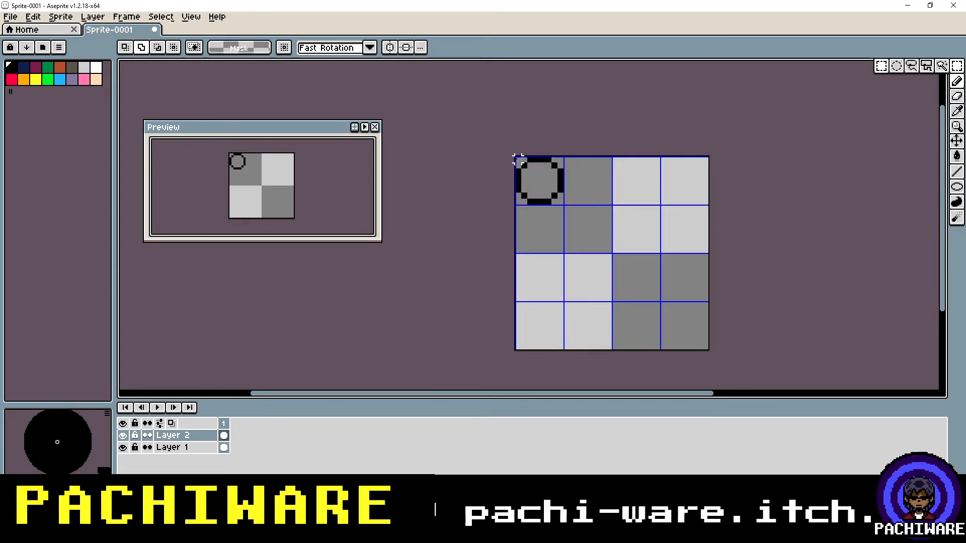
pyautogui.moveTo(518, 160); pyautogui.dragTo(565, 206)
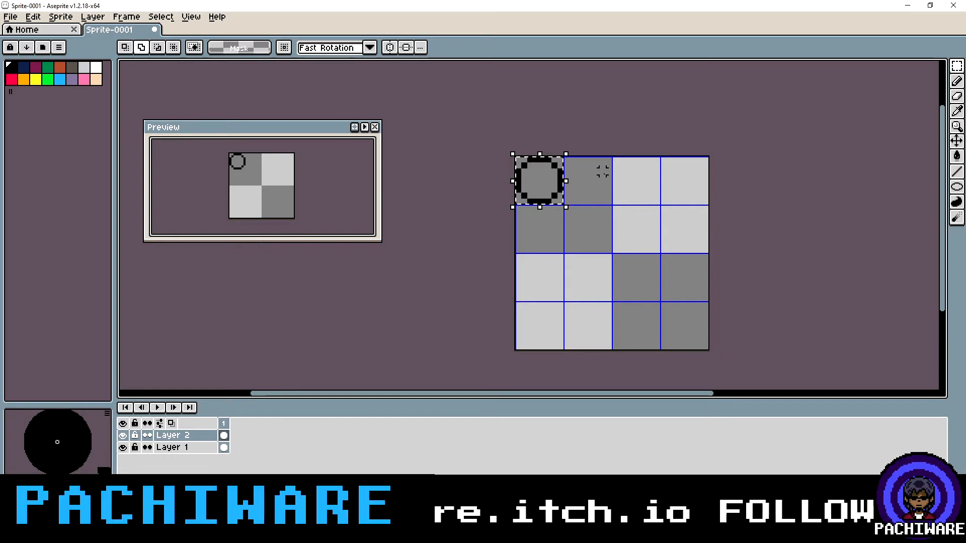
pyautogui.moveTo(563, 172); pyautogui.dragTo(614, 173)
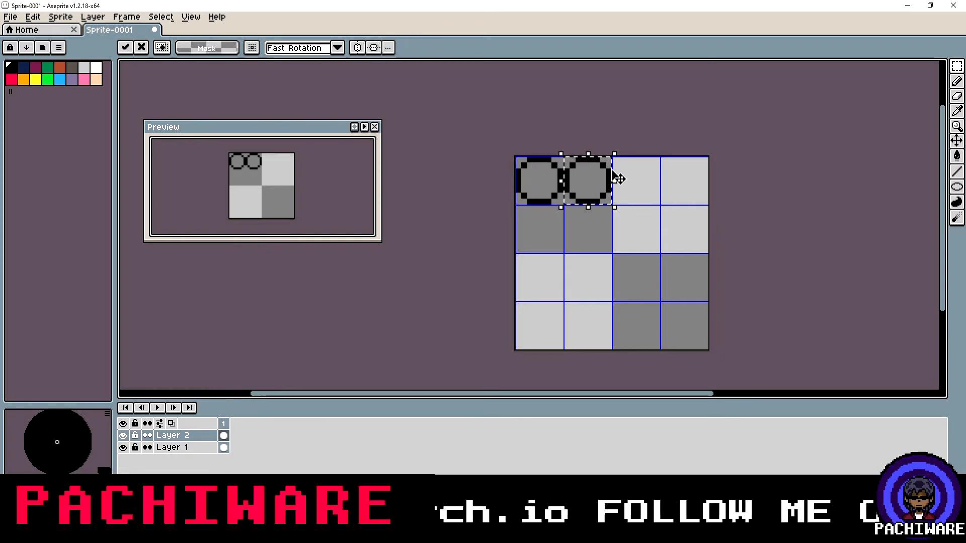
pyautogui.press('Right')
pyautogui.press('Left')
# Paste another copy of the circle and shift it horizontally into the third cell of the top row
pyautogui.hotkey('ctrl', 'v')
pyautogui.press('Right')
pyautogui.press('Right')
pyautogui.press('Right')
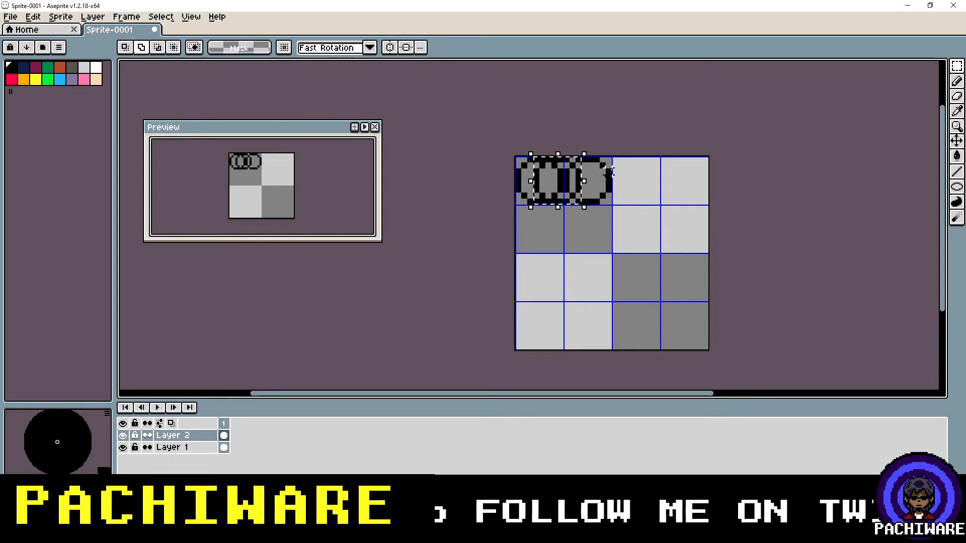
pyautogui.press('Right')
pyautogui.press('Right')
pyautogui.press('Right')
pyautogui.press('Right')
pyautogui.press('Right')
pyautogui.press('Right')
pyautogui.press('Right')
pyautogui.press('Right')
pyautogui.press('Right')
pyautogui.press('Right')
pyautogui.press('Right')
pyautogui.press('Right')
pyautogui.press('Right')
pyautogui.press('Right')
pyautogui.press('Right')
pyautogui.press('Left')
pyautogui.press('Left')
# Paste one more circle and shift it horizontally into the fourth cell of the top row
pyautogui.hotkey('ctrl', 'v')
pyautogui.press('Right')
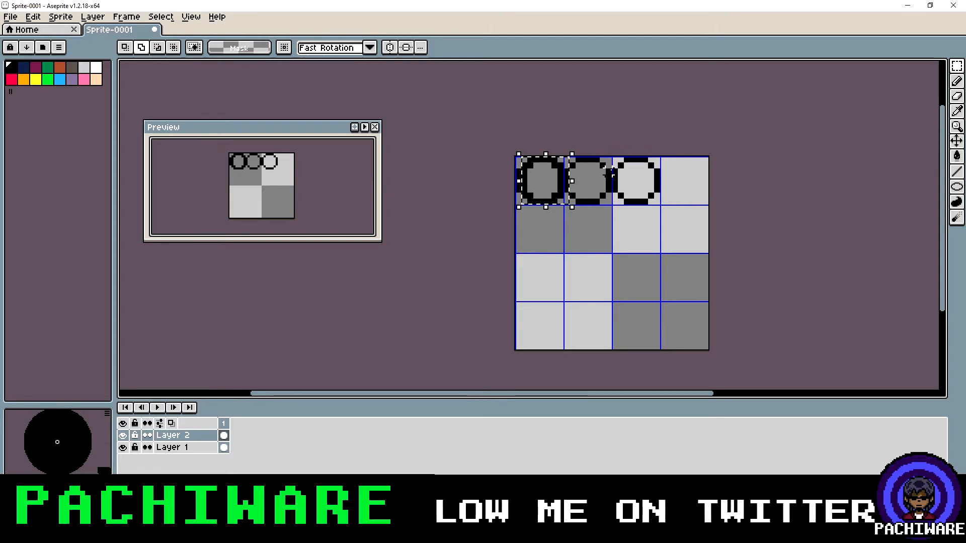
pyautogui.press('Right')
pyautogui.press('Right')
pyautogui.press('Right')
pyautogui.press('Right')
pyautogui.press('Right')
pyautogui.press('Right')
pyautogui.press('Right')
pyautogui.press('Right')
pyautogui.press('Right')
pyautogui.press('Right')
pyautogui.press('Right')
pyautogui.press('Right')
pyautogui.press('Right')
pyautogui.press('Right')
pyautogui.press('Right')
pyautogui.press('Right')
pyautogui.press('Right')
pyautogui.press('Right')
pyautogui.press('Right')
pyautogui.press('Right')
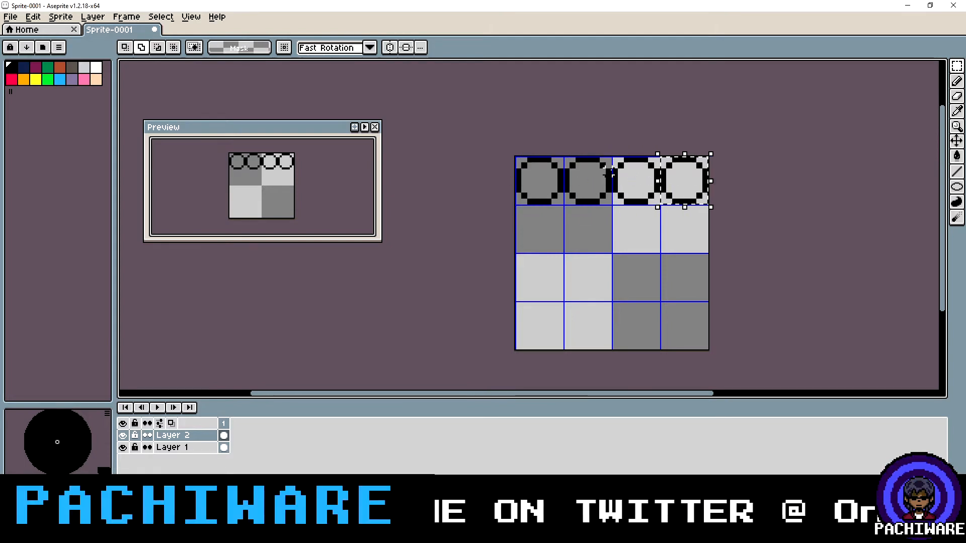
# Paste a copy of the circle and shift it vertically into the first cell of the second row
pyautogui.hotkey('ctrl', 'v')
pyautogui.press('Down')
pyautogui.press('Down')
pyautogui.press('Down')
pyautogui.press('Down')
pyautogui.press('Down')
pyautogui.press('Down')
pyautogui.press('Down')
pyautogui.press('Down')
pyautogui.press('Down')
pyautogui.press('Down')
pyautogui.press('Down')
pyautogui.press('Down')
pyautogui.press('Down')
pyautogui.press('Down')
pyautogui.press('Down')
pyautogui.press('Down')
pyautogui.press('Down')
pyautogui.press('Down')
pyautogui.press('Down')
pyautogui.press('Up')
pyautogui.press('Up')
pyautogui.press('Up')
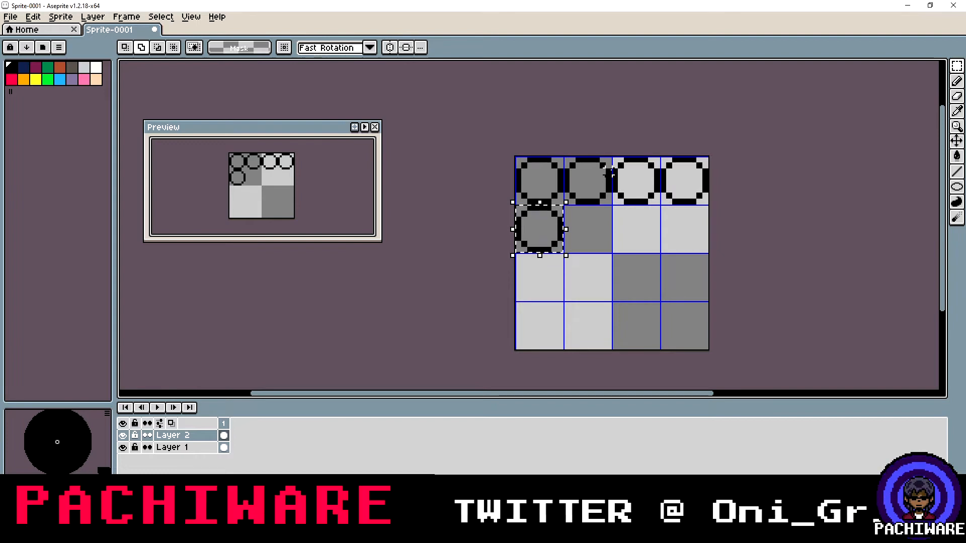
# Paste another copy of the circle and shift it vertically into the first cell of the third row
pyautogui.hotkey('ctrl', 'v')
pyautogui.press('Down')
pyautogui.press('Down')
pyautogui.press('Down')
pyautogui.press('Down')
pyautogui.press('Down')
pyautogui.press('Down')
pyautogui.press('Down')
pyautogui.press('Down')
pyautogui.press('Down')
pyautogui.press('Down')
pyautogui.press('Down')
pyautogui.press('Down')
pyautogui.press('Down')
pyautogui.press('Down')
pyautogui.press('Down')
pyautogui.press('Down')
pyautogui.press('Down')
pyautogui.press('Down')
pyautogui.press('Down')
pyautogui.press('Down')
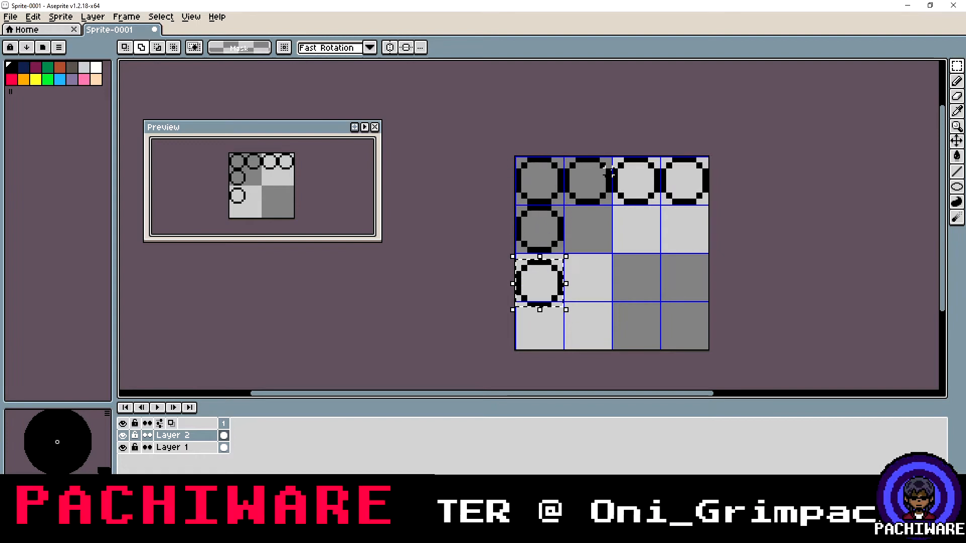
# Paste another circle and shift it down and across into the second cell of the second row
pyautogui.hotkey('ctrl', 'v')
pyautogui.press('Down')
pyautogui.press('Down')
pyautogui.press('Down')
pyautogui.press('Down')
pyautogui.press('Down')
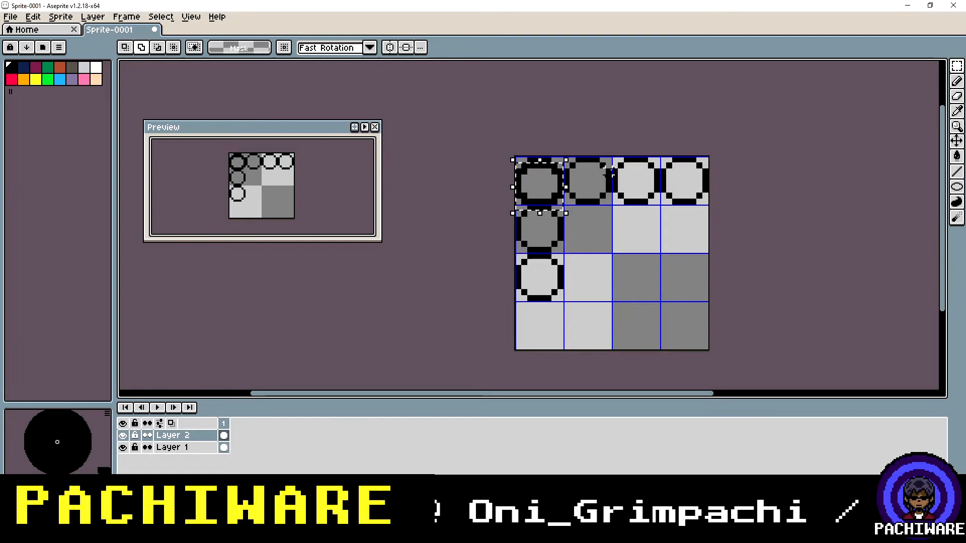
pyautogui.press('Down')
pyautogui.press('Down')
pyautogui.press('Down')
pyautogui.press('Down')
pyautogui.press('Down')
pyautogui.press('Down')
pyautogui.press('Down')
pyautogui.press('Down')
pyautogui.press('Down')
pyautogui.press('Down')
pyautogui.press('Right')
pyautogui.press('Right')
pyautogui.press('Right')
pyautogui.press('Right')
pyautogui.press('Right')
pyautogui.press('Right')
pyautogui.press('Right')
pyautogui.press('Right')
pyautogui.press('Right')
pyautogui.press('Right')
pyautogui.press('Right')
pyautogui.press('Right')
pyautogui.press('Right')
pyautogui.press('Right')
pyautogui.press('Right')
pyautogui.press('Right')
pyautogui.press('Right')
pyautogui.press('Right')
pyautogui.press('Right')
pyautogui.press('Right')
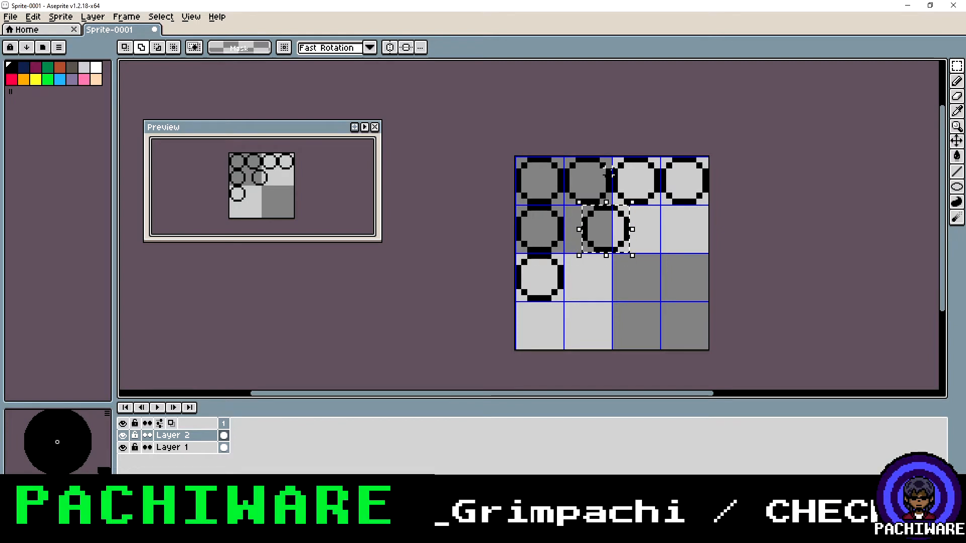
pyautogui.press('Left')
pyautogui.press('Left')
pyautogui.press('Left')
pyautogui.press('Left')
# Paste another circle and shift it across and down into the third cell of the second row
pyautogui.hotkey('ctrl', 'v')
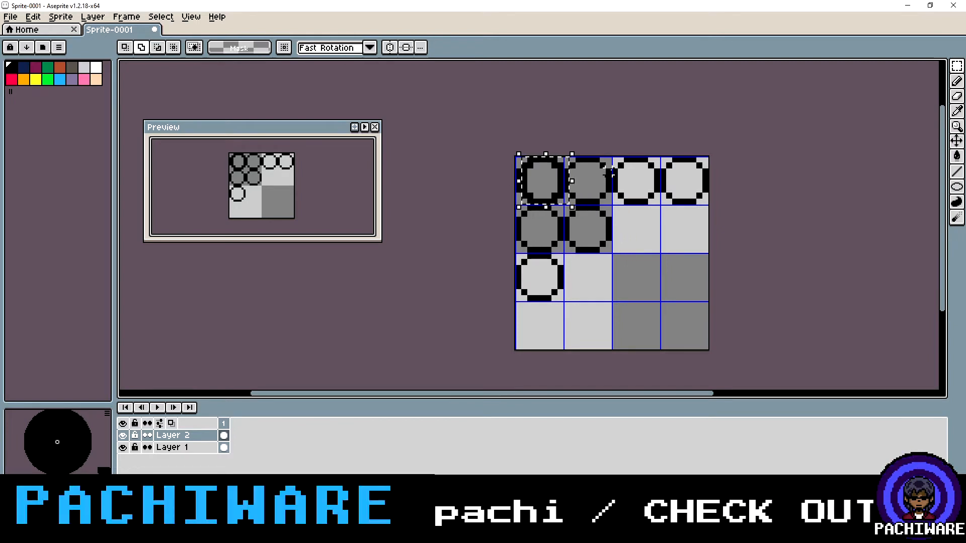
pyautogui.press('Right')
pyautogui.press('Right')
pyautogui.press('Right')
pyautogui.press('Right')
pyautogui.press('Right')
pyautogui.press('Right')
pyautogui.press('Right')
pyautogui.press('Right')
pyautogui.press('Right')
pyautogui.press('Right')
pyautogui.press('Right')
pyautogui.press('Right')
pyautogui.press('Right')
pyautogui.press('Right')
pyautogui.press('Right')
pyautogui.press('Right')
pyautogui.press('Right')
pyautogui.press('Right')
pyautogui.press('Right')
pyautogui.press('Right')
pyautogui.press('Right')
pyautogui.press('Right')
pyautogui.hotkey('ctrl', 'v')
pyautogui.press('Down')
pyautogui.press('Down')
pyautogui.press('Down')
pyautogui.press('Down')
pyautogui.press('Down')
pyautogui.press('Down')
pyautogui.press('Down')
pyautogui.press('Down')
pyautogui.press('Down')
pyautogui.press('Down')
pyautogui.press('Down')
pyautogui.press('Down')
pyautogui.press('Down')
pyautogui.press('Down')
pyautogui.press('Down')
pyautogui.press('Down')
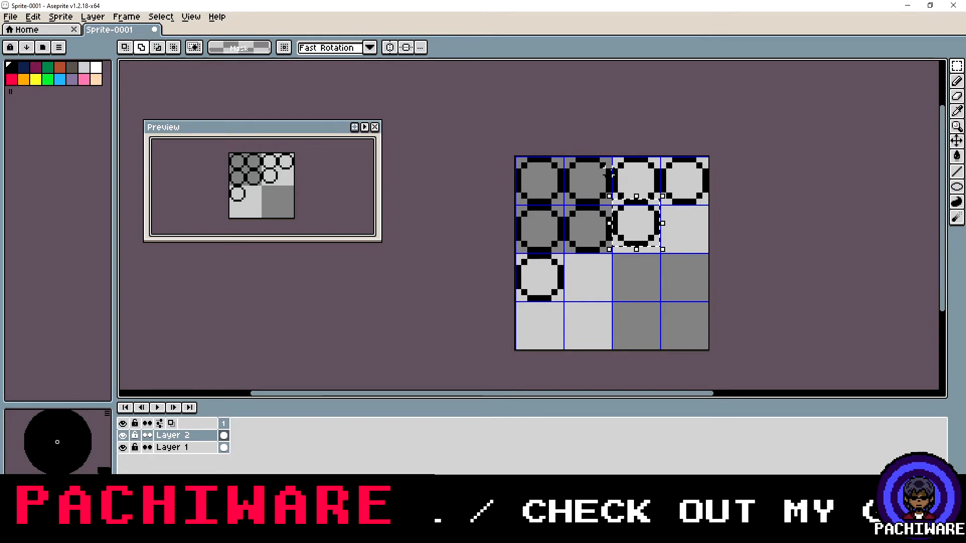
# Paste another circle and shift it vertically into the first cell of the fourth row
pyautogui.hotkey('ctrl', 'v')
pyautogui.press('Down')
pyautogui.press('Down')
pyautogui.press('Down')
pyautogui.press('Down')
pyautogui.press('Down')
pyautogui.press('Down')
pyautogui.press('Down')
pyautogui.press('Down')
pyautogui.press('Down')
pyautogui.press('Down')
pyautogui.press('Down')
pyautogui.press('Down')
pyautogui.press('Down')
pyautogui.press('Down')
pyautogui.press('Down')
pyautogui.press('Down')
pyautogui.press('Down')
pyautogui.press('Down')
pyautogui.press('Down')
pyautogui.press('Down')
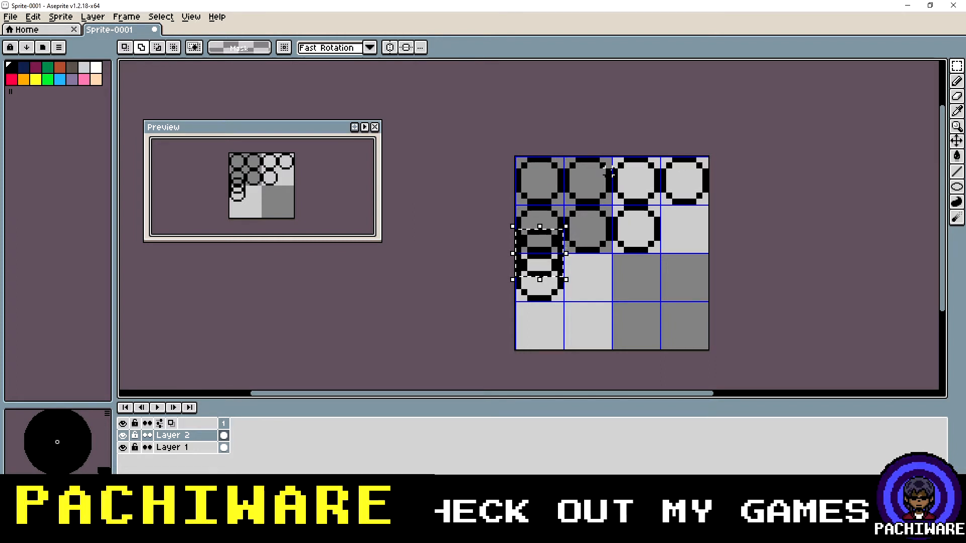
pyautogui.press('Down')
pyautogui.press('Down')
pyautogui.press('Down')
pyautogui.press('Down')
pyautogui.press('Down')
pyautogui.press('Down')
# Paste another copy of the circle and shift it down and across into the second cell of the third row
pyautogui.hotkey('ctrl', 'v')
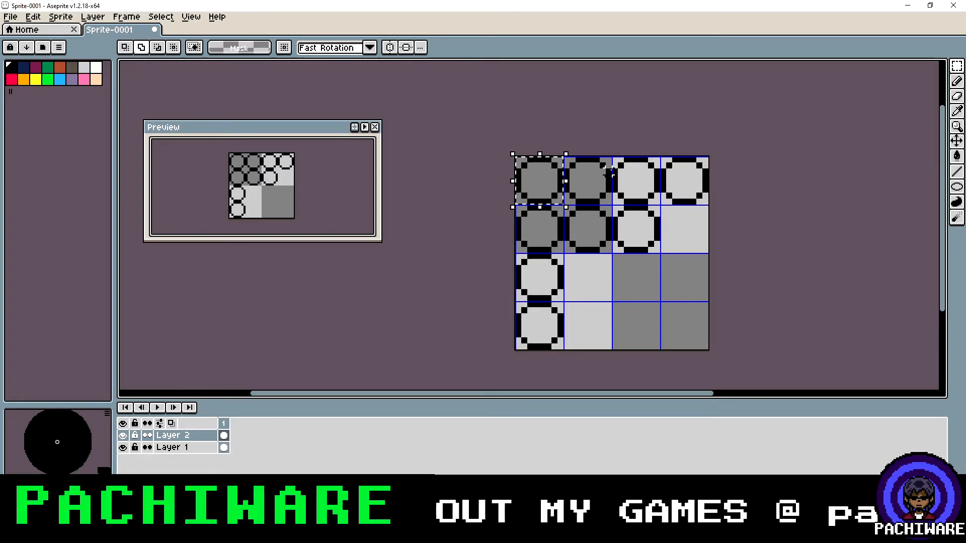
pyautogui.press('Right')
pyautogui.press('Right')
pyautogui.press('Down')
pyautogui.press('Down')
pyautogui.press('Down')
pyautogui.press('Down')
pyautogui.press('Down')
pyautogui.press('Down')
pyautogui.press('Down')
pyautogui.press('Down')
pyautogui.press('Down')
pyautogui.press('Down')
pyautogui.press('Down')
pyautogui.press('Down')
pyautogui.press('Down')
pyautogui.press('Down')
pyautogui.press('Down')
pyautogui.press('Down')
pyautogui.press('Down')
pyautogui.press('Down')
pyautogui.press('Down')
pyautogui.press('Down')
pyautogui.press('Right')
pyautogui.press('Right')
pyautogui.press('Right')
pyautogui.press('Right')
pyautogui.press('Right')
pyautogui.press('Right')
pyautogui.press('Right')
pyautogui.press('Right')
pyautogui.press('Right')
pyautogui.press('Right')
pyautogui.press('Right')
pyautogui.press('Right')
pyautogui.press('Right')
pyautogui.press('Right')
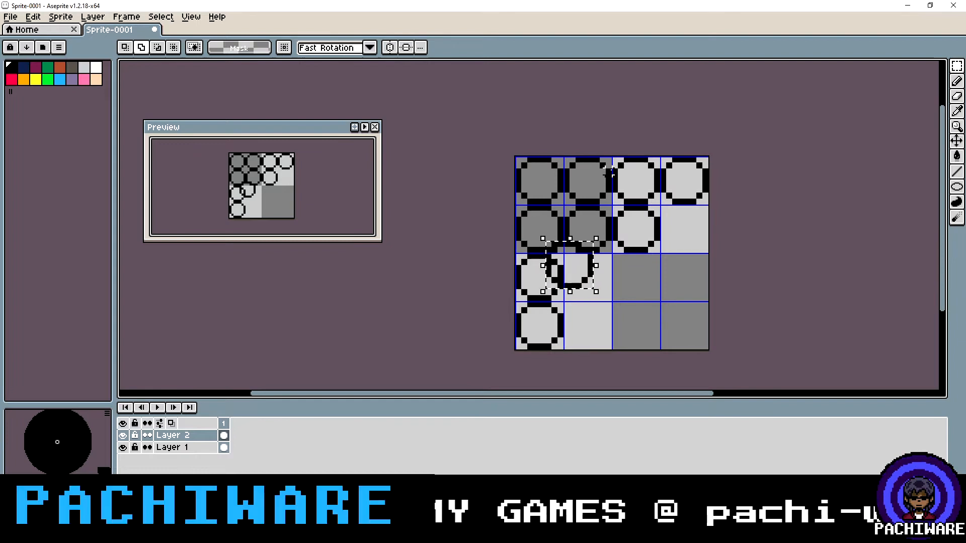
pyautogui.press('Down')
pyautogui.press('Down')
pyautogui.press('Down')
pyautogui.press('Down')
# Paste another circle and shift it across and down into the fourth cell of the second row
pyautogui.hotkey('ctrl', 'v')
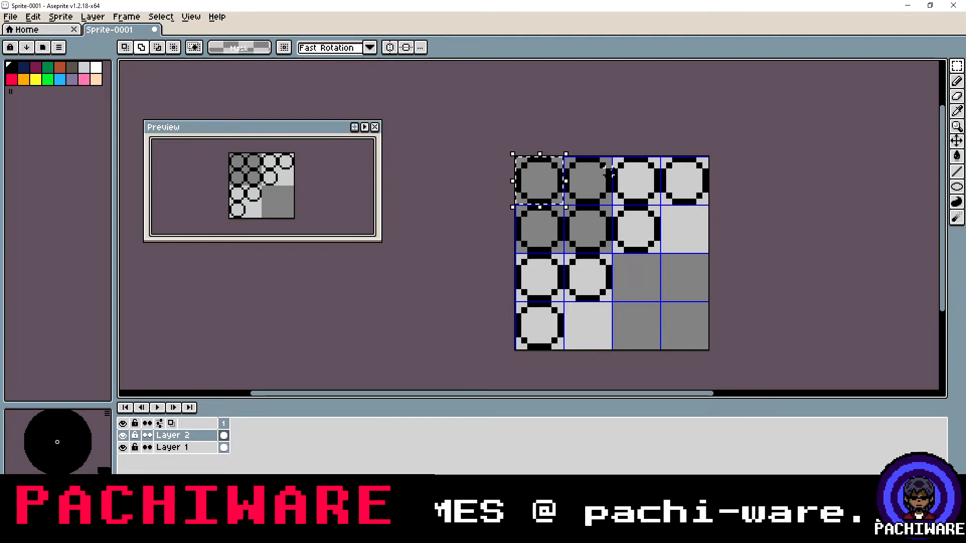
pyautogui.press('Right')
pyautogui.press('Right')
pyautogui.press('Right')
pyautogui.press('Right')
pyautogui.press('Right')
pyautogui.press('Right')
pyautogui.press('Right')
pyautogui.press('Right')
pyautogui.press('Right')
pyautogui.press('Right')
pyautogui.press('Right')
pyautogui.press('Right')
pyautogui.press('Right')
pyautogui.press('Right')
pyautogui.press('Right')
pyautogui.press('Right')
pyautogui.press('Right')
pyautogui.press('Right')
pyautogui.press('Right')
pyautogui.press('Right')
pyautogui.press('Down')
pyautogui.press('Down')
pyautogui.press('Down')
pyautogui.press('Down')
pyautogui.press('Down')
pyautogui.press('Down')
pyautogui.press('Down')
pyautogui.press('Down')
pyautogui.press('Down')
pyautogui.press('Down')
pyautogui.press('Down')
pyautogui.press('Down')
pyautogui.press('Down')
pyautogui.press('Down')
pyautogui.press('Down')
pyautogui.press('Down')
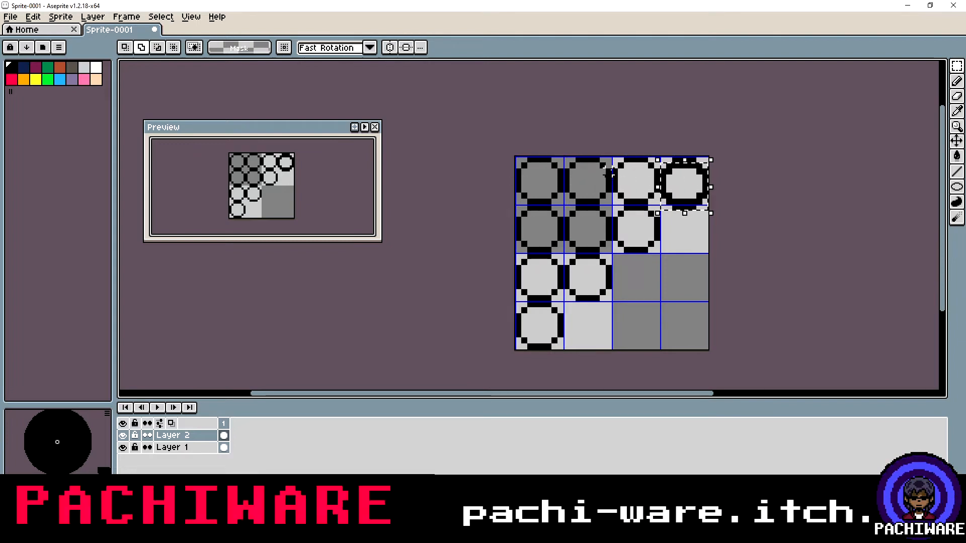
# Paste another circle and shift it down and across into the second cell of the fourth row
pyautogui.hotkey('ctrl', 'v')
pyautogui.press('Down')
pyautogui.press('Down')
pyautogui.press('Down')
pyautogui.press('Down')
pyautogui.press('Down')
pyautogui.press('Down')
pyautogui.press('Down')
pyautogui.press('Down')
pyautogui.press('Down')
pyautogui.press('Down')
pyautogui.press('Down')
pyautogui.press('Down')
pyautogui.press('Down')
pyautogui.press('Down')
pyautogui.press('Down')
pyautogui.press('Down')
pyautogui.press('Down')
pyautogui.press('Down')
pyautogui.press('Down')
pyautogui.press('Down')
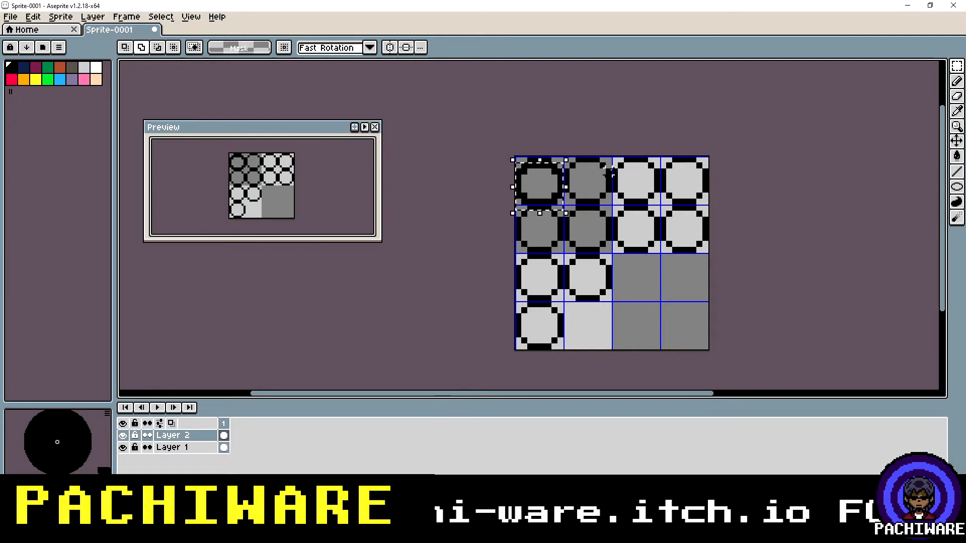
pyautogui.press('Right')
pyautogui.press('Right')
pyautogui.press('Right')
pyautogui.press('Right')
pyautogui.press('Right')
pyautogui.press('Right')
pyautogui.press('Right')
pyautogui.press('Right')
pyautogui.press('Right')
pyautogui.press('Right')
pyautogui.press('Right')
pyautogui.press('Right')
pyautogui.press('Right')
pyautogui.press('Right')
pyautogui.press('Right')
pyautogui.press('Right')
pyautogui.press('Right')
pyautogui.press('Right')
pyautogui.press('Down')
pyautogui.press('Down')
pyautogui.press('Down')
pyautogui.press('Down')
pyautogui.press('Down')
pyautogui.press('Down')
pyautogui.press('Down')
pyautogui.press('Down')
pyautogui.press('Down')
pyautogui.press('Down')
pyautogui.press('Down')
pyautogui.press('Down')
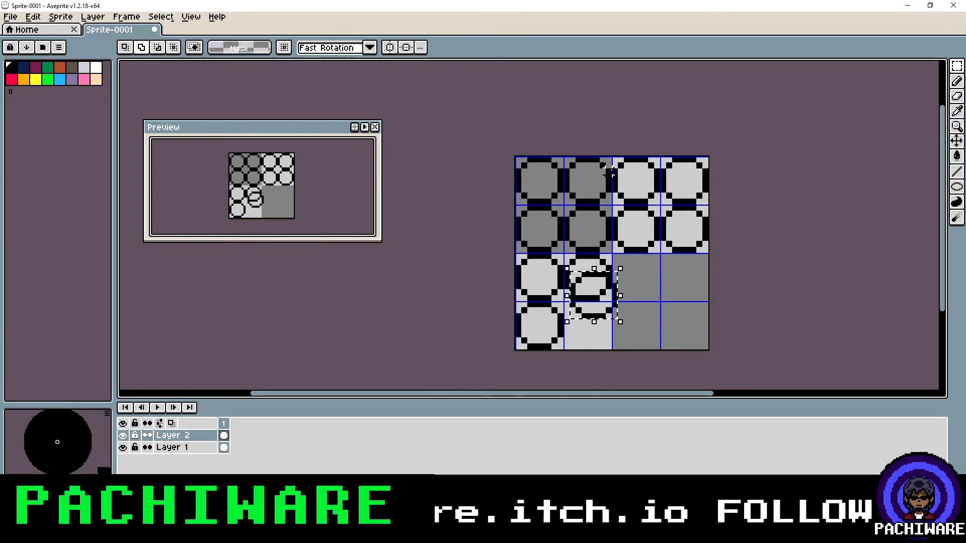
pyautogui.press('Left')
pyautogui.press('Left')
# Paste another circle and shift it across and down into the third cell of the third row
pyautogui.hotkey('ctrl', 'v')
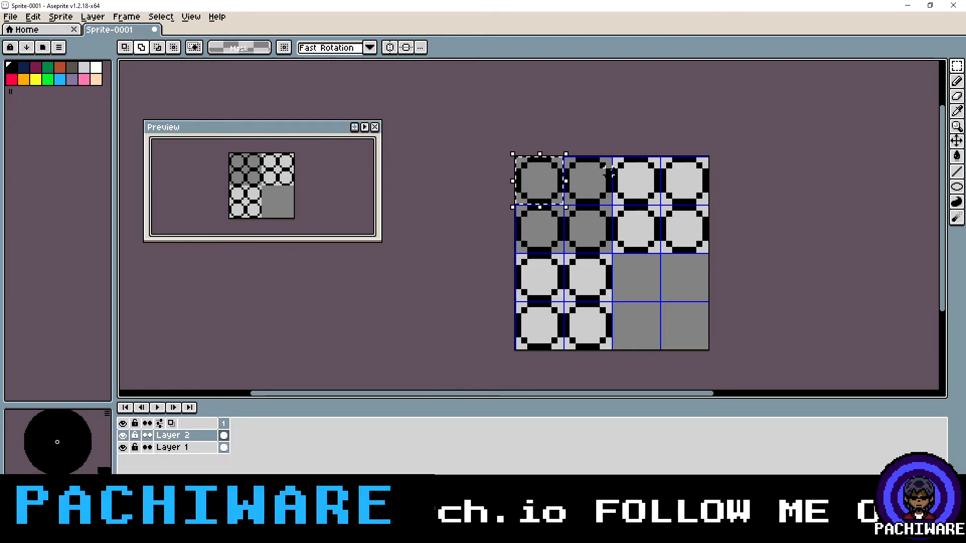
pyautogui.press('Right')
pyautogui.press('Right')
pyautogui.press('Right')
pyautogui.press('Right')
pyautogui.press('Right')
pyautogui.press('Right')
pyautogui.press('Right')
pyautogui.press('Right')
pyautogui.press('Right')
pyautogui.press('Right')
pyautogui.press('Right')
pyautogui.press('Right')
pyautogui.press('Right')
pyautogui.press('Right')
pyautogui.press('Right')
pyautogui.press('Right')
pyautogui.press('Right')
pyautogui.press('Right')
pyautogui.press('Right')
pyautogui.press('Right')
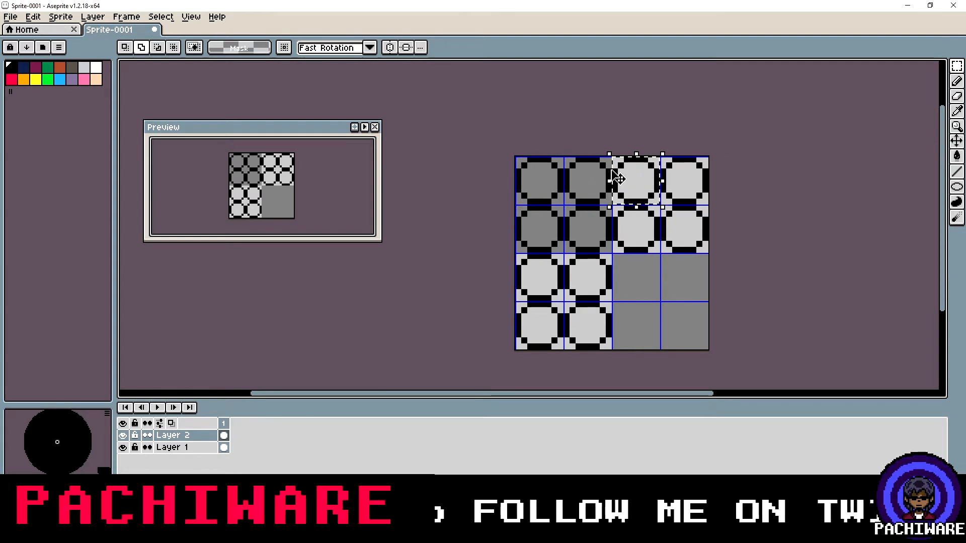
pyautogui.press('Right')
pyautogui.press('Right')
pyautogui.press('Down')
pyautogui.press('Down')
pyautogui.press('Down')
pyautogui.press('Down')
pyautogui.press('Down')
pyautogui.press('Down')
pyautogui.press('Down')
pyautogui.press('Down')
pyautogui.press('Down')
pyautogui.press('Down')
pyautogui.press('Down')
pyautogui.press('Down')
pyautogui.press('Down')
pyautogui.press('Down')
pyautogui.press('Down')
pyautogui.press('Down')
pyautogui.press('Down')
pyautogui.press('Down')
pyautogui.press('Down')
pyautogui.press('Down')
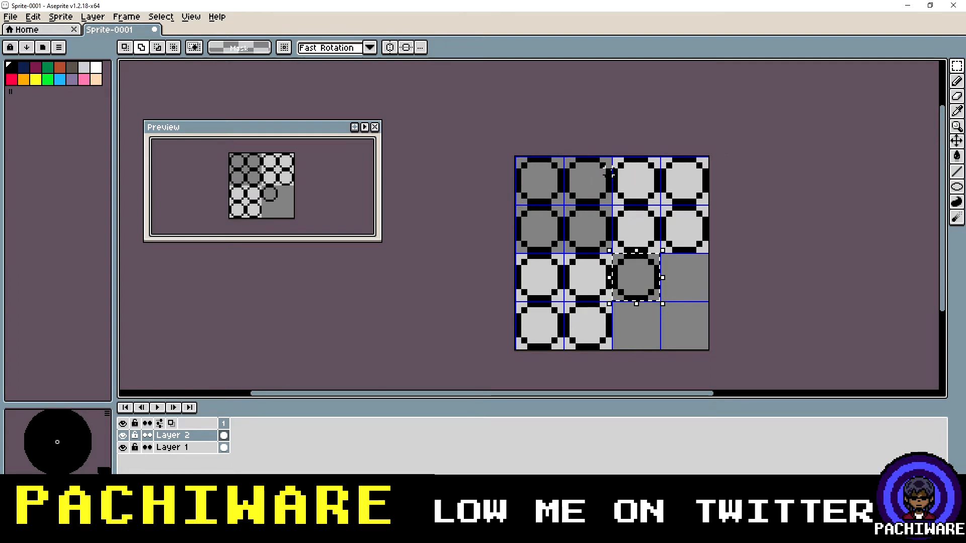
# Paste another copy of the circle and shift it across and down into the fourth cell of the third row
pyautogui.hotkey('ctrl', 'v')
pyautogui.press('Right')
pyautogui.press('Right')
pyautogui.press('Right')
pyautogui.press('Right')
pyautogui.press('Right')
pyautogui.press('Right')
pyautogui.press('Right')
pyautogui.press('Right')
pyautogui.press('Right')
pyautogui.press('Right')
pyautogui.press('Right')
pyautogui.press('Right')
pyautogui.press('Right')
pyautogui.press('Right')
pyautogui.press('Right')
pyautogui.press('Right')
pyautogui.press('Right')
pyautogui.press('Right')
pyautogui.press('Right')
pyautogui.press('Right')
pyautogui.press('Right')
pyautogui.press('Right')
pyautogui.press('Right')
pyautogui.press('Right')
pyautogui.press('Right')
pyautogui.press('Right')
pyautogui.press('Right')
pyautogui.press('Right')
pyautogui.press('Right')
pyautogui.press('Right')
pyautogui.press('Right')
pyautogui.press('Right')
pyautogui.press('Right')
pyautogui.press('Right')
pyautogui.press('Right')
pyautogui.press('Right')
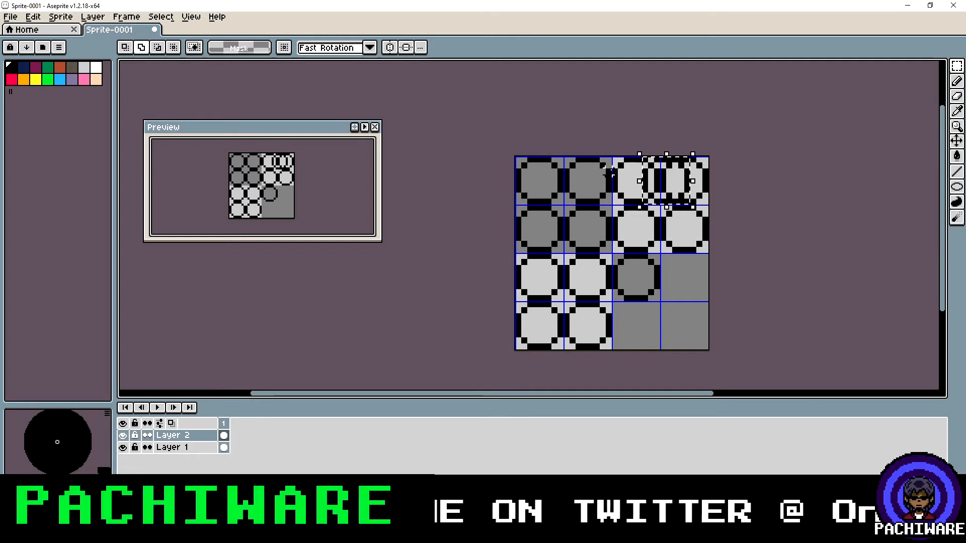
pyautogui.press('Down')
pyautogui.press('Down')
pyautogui.press('Down')
pyautogui.press('Down')
pyautogui.press('Down')
pyautogui.press('Down')
pyautogui.press('Down')
pyautogui.press('Down')
pyautogui.press('Down')
pyautogui.press('Down')
pyautogui.press('Down')
pyautogui.press('Down')
pyautogui.press('Down')
pyautogui.press('Down')
pyautogui.press('Down')
pyautogui.press('Down')
pyautogui.press('Down')
pyautogui.press('Down')
pyautogui.press('Down')
pyautogui.press('Down')
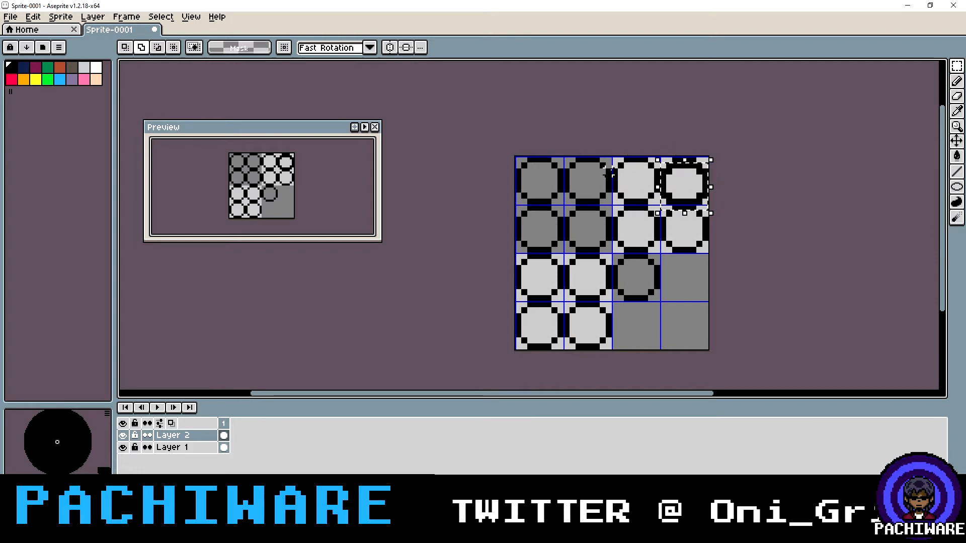
# Paste another circle and shift it across and down into the third cell of the fourth row
pyautogui.hotkey('ctrl', 'v')
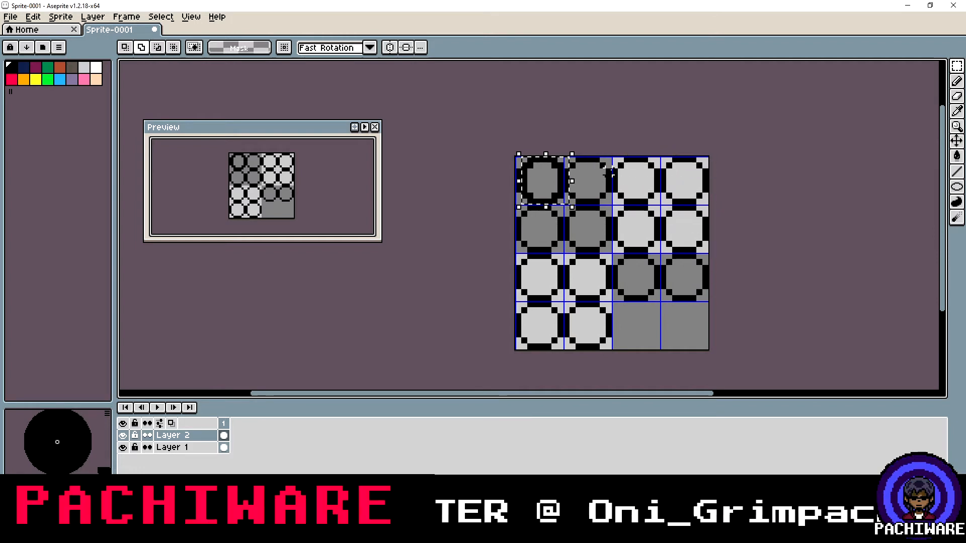
pyautogui.press('Right')
pyautogui.press('Right')
pyautogui.press('Right')
pyautogui.press('Right')
pyautogui.press('Right')
pyautogui.press('Right')
pyautogui.press('Right')
pyautogui.press('Right')
pyautogui.press('Right')
pyautogui.press('Right')
pyautogui.press('Right')
pyautogui.press('Right')
pyautogui.press('Right')
pyautogui.press('Right')
pyautogui.press('Right')
pyautogui.press('Right')
pyautogui.press('Right')
pyautogui.press('Right')
pyautogui.press('Right')
pyautogui.press('Right')
pyautogui.press('Down')
pyautogui.press('Down')
pyautogui.press('Down')
pyautogui.press('Down')
pyautogui.press('Down')
pyautogui.press('Down')
pyautogui.press('Down')
pyautogui.press('Down')
pyautogui.press('Down')
pyautogui.press('Down')
pyautogui.press('Down')
pyautogui.press('Down')
pyautogui.press('Down')
pyautogui.press('Down')
pyautogui.press('Down')
pyautogui.press('Down')
pyautogui.press('Down')
pyautogui.press('Down')
pyautogui.press('Down')
pyautogui.press('Down')
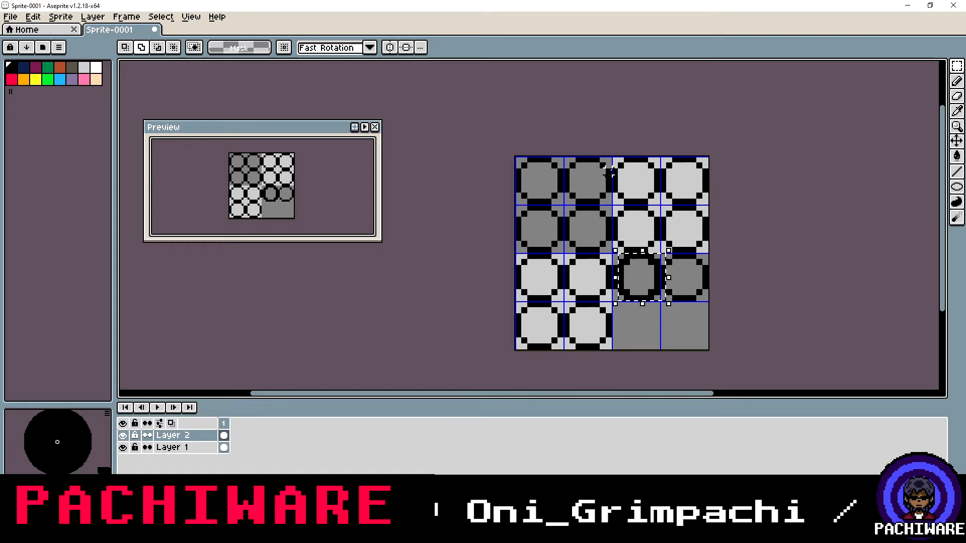
# Paste another circle, shift it across and down into the fourth cell of the fourth row, and clear the selection
pyautogui.hotkey('ctrl', 'v')
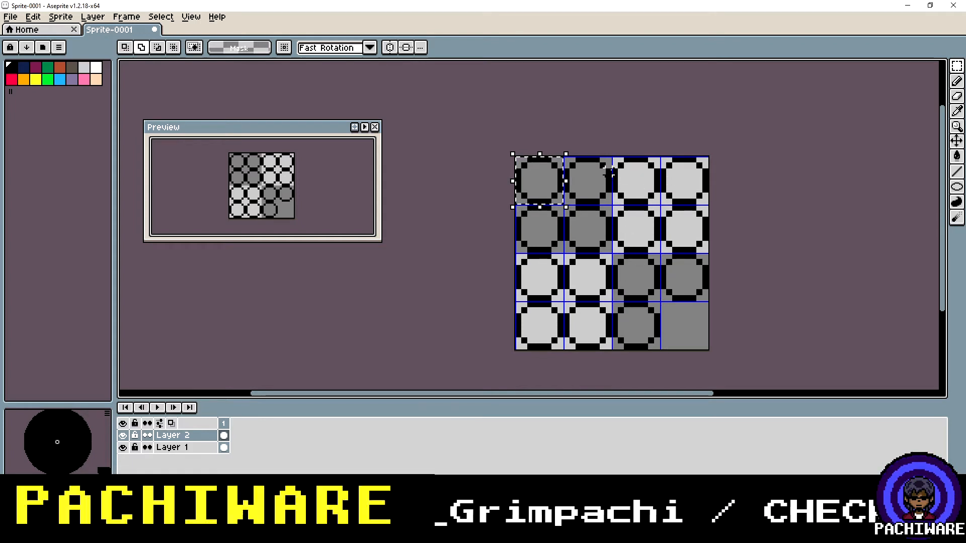
pyautogui.press('Right')
pyautogui.press('Right')
pyautogui.press('Right')
pyautogui.press('Right')
pyautogui.press('Right')
pyautogui.press('Right')
pyautogui.press('Right')
pyautogui.press('Right')
pyautogui.press('Right')
pyautogui.press('Right')
pyautogui.press('Right')
pyautogui.press('Right')
pyautogui.press('Right')
pyautogui.press('Right')
pyautogui.press('Right')
pyautogui.press('Right')
pyautogui.press('Right')
pyautogui.press('Right')
pyautogui.press('Right')
pyautogui.press('Right')
pyautogui.press('Right')
pyautogui.press('Right')
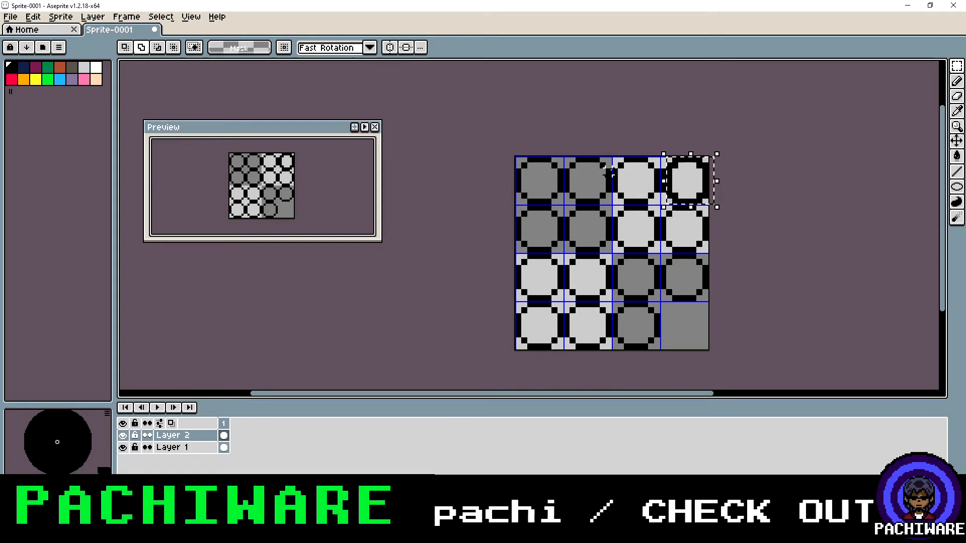
pyautogui.press('Down')
pyautogui.press('Down')
pyautogui.press('Down')
pyautogui.press('Down')
pyautogui.press('Down')
pyautogui.press('Down')
pyautogui.press('Down')
pyautogui.press('Down')
pyautogui.press('Down')
pyautogui.press('Down')
pyautogui.press('Down')
pyautogui.press('Down')
pyautogui.press('Down')
pyautogui.press('Down')
pyautogui.press('Down')
pyautogui.press('Down')
pyautogui.press('Down')
pyautogui.press('Down')
pyautogui.press('Down')
pyautogui.press('Down')
pyautogui.press('Down')
pyautogui.press('Down')
pyautogui.press('Down')
pyautogui.press('Down')
pyautogui.press('Down')
pyautogui.press('Down')
pyautogui.press('Down')
pyautogui.press('Down')
pyautogui.press('Down')
pyautogui.press('Down')
pyautogui.press('Down')
pyautogui.press('Down')
pyautogui.press('Down')
pyautogui.press('Down')
pyautogui.press('Down')
pyautogui.press('Down')
pyautogui.press('Down')
pyautogui.press('Down')
pyautogui.press('Down')
pyautogui.press('Down')
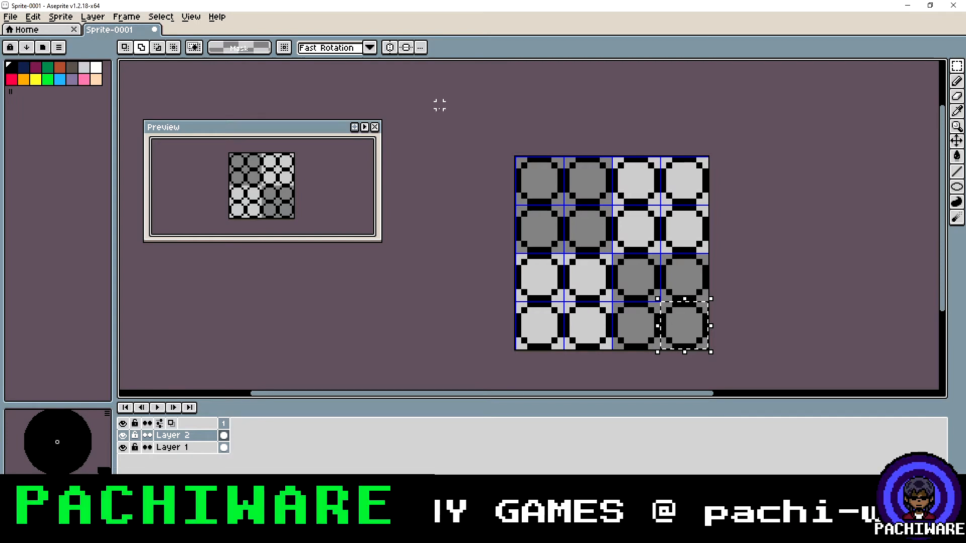
pyautogui.click(161, 18)
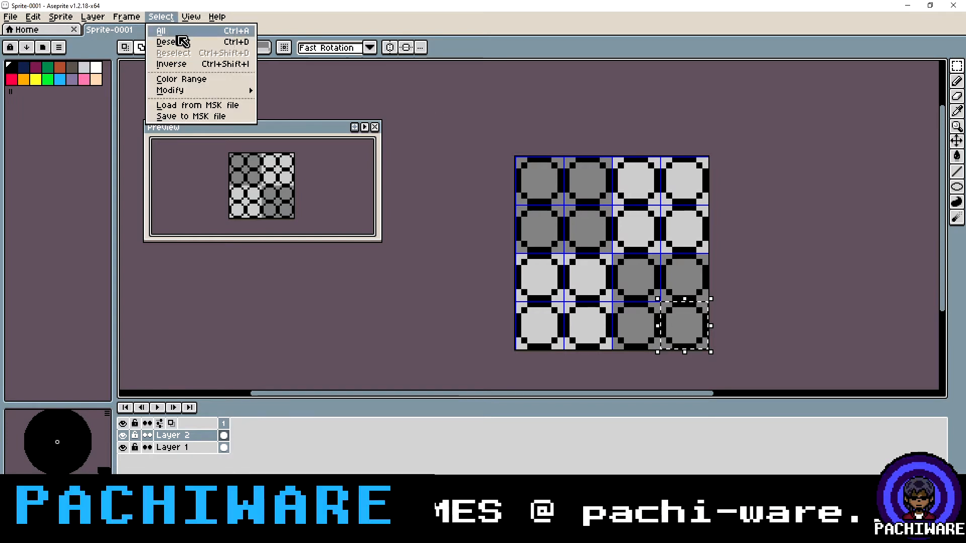
pyautogui.click(174, 41)
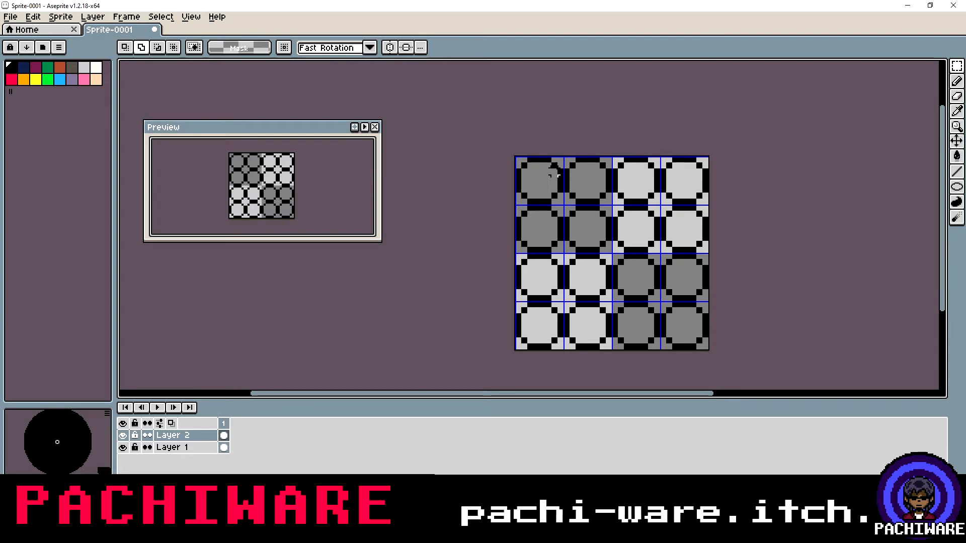
# With the Line tool, draw a black horizontal band and a central button outline inside the first cell's circle
pyautogui.scroll(2, 555, 173)
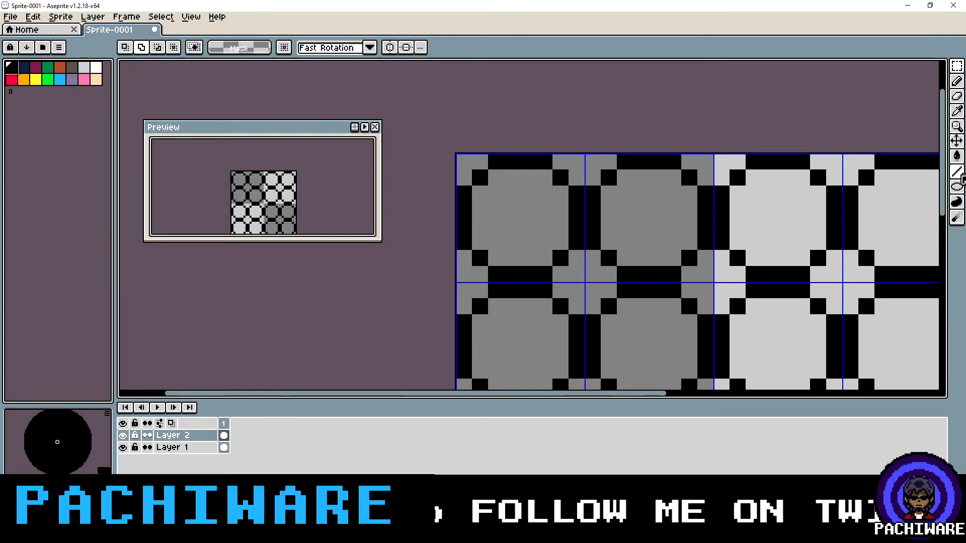
pyautogui.click(957, 172)
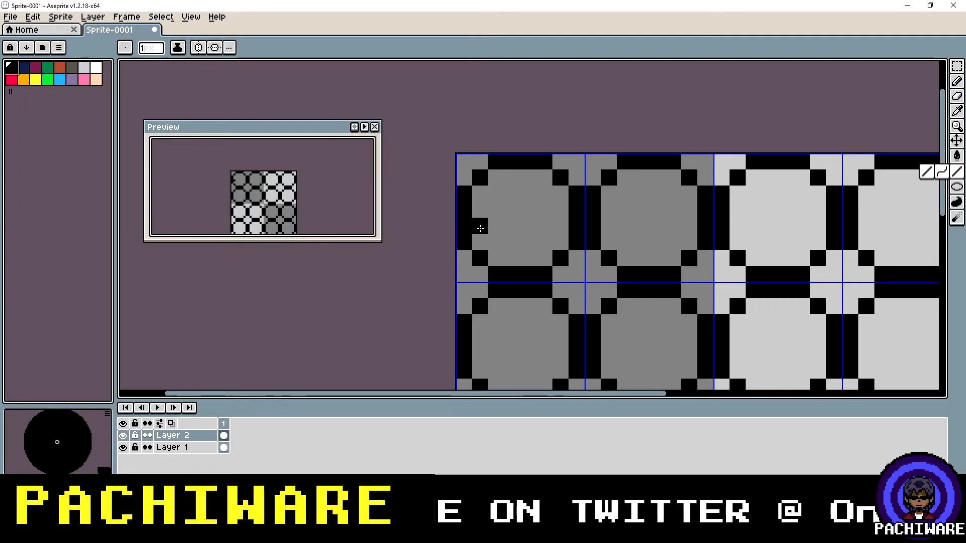
pyautogui.moveTo(480, 227)
pyautogui.mouseDown()
pyautogui.moveTo(561, 224)
pyautogui.moveTo(512, 209)
pyautogui.mouseUp()
pyautogui.hotkey('ctrl', 'z')
pyautogui.click(513, 234)
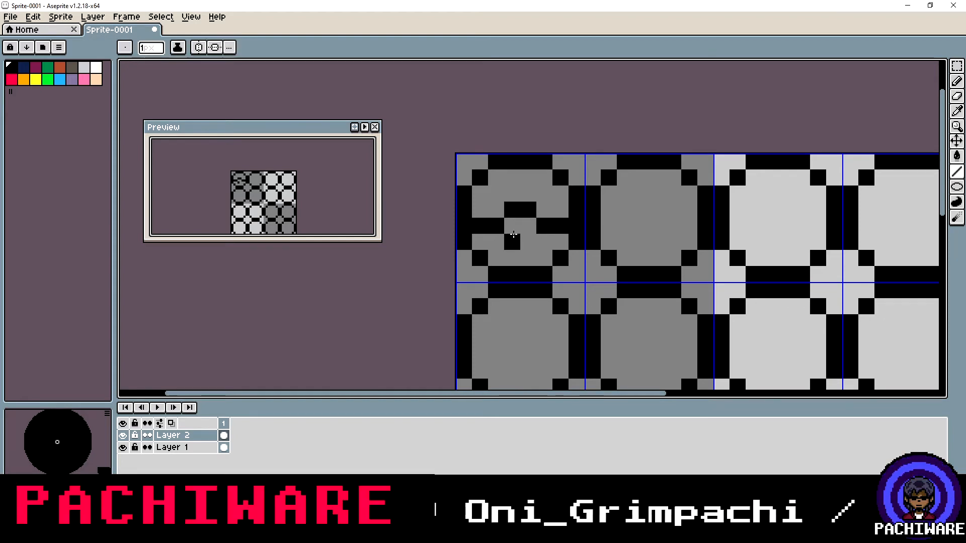
pyautogui.click(528, 242)
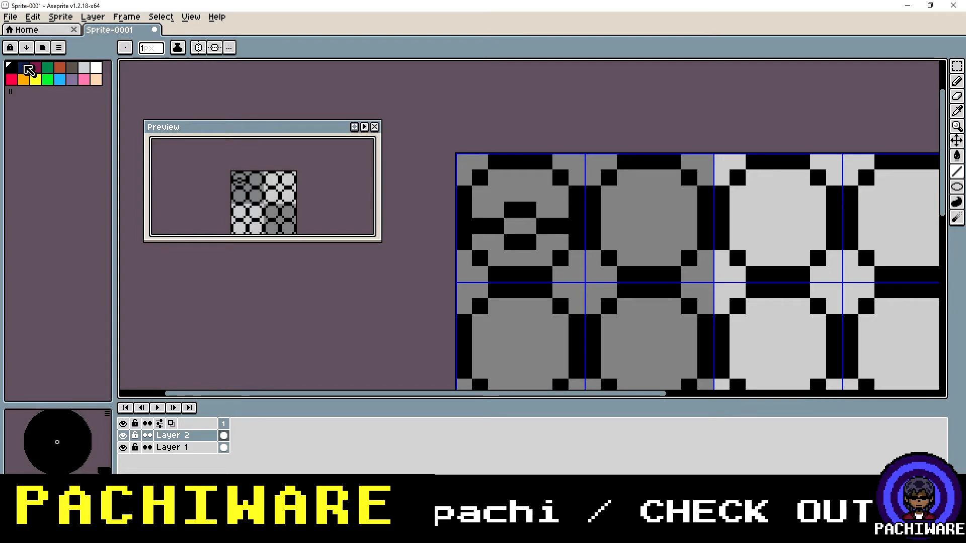
# Fill the part of the first circle below the black band with white, leaving the button outline black
pyautogui.click(95, 67)
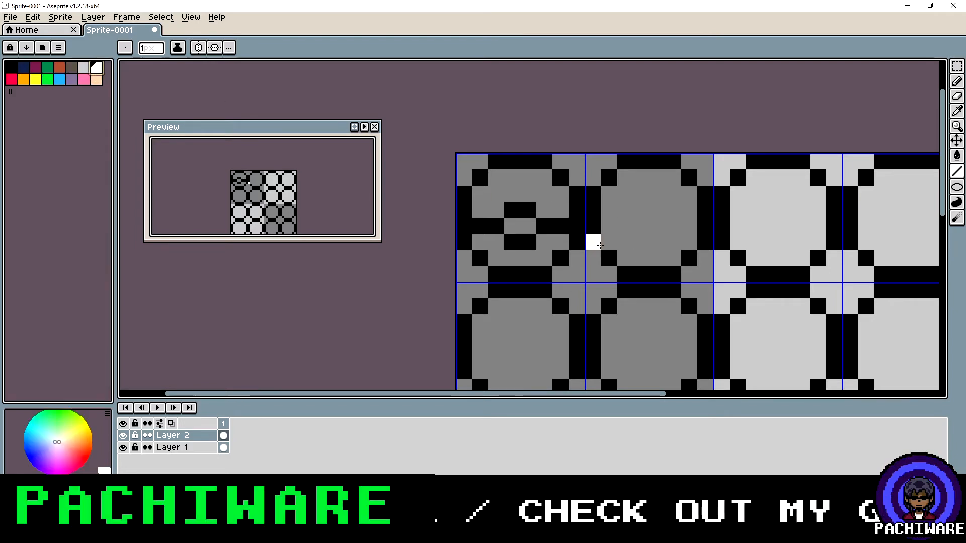
pyautogui.click(478, 242)
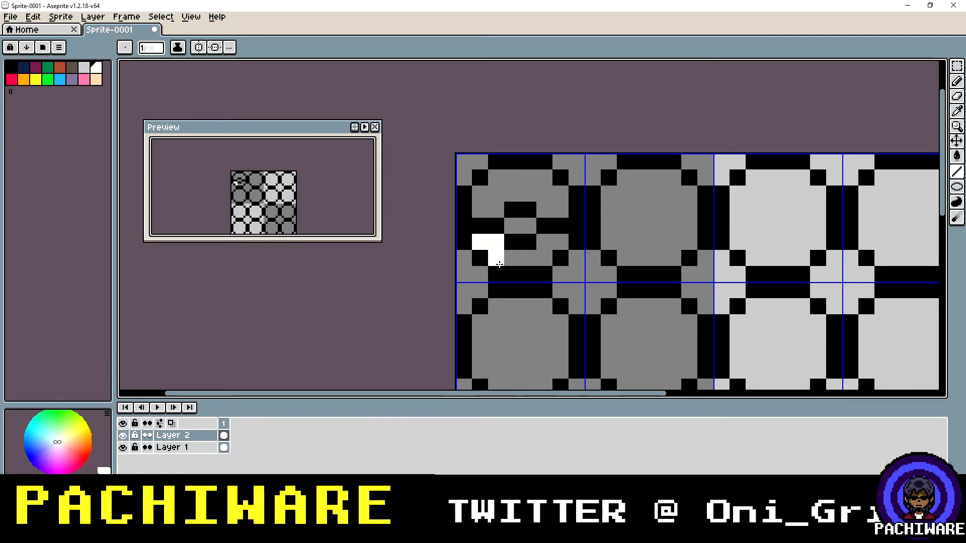
pyautogui.moveTo(499, 264); pyautogui.dragTo(554, 246)
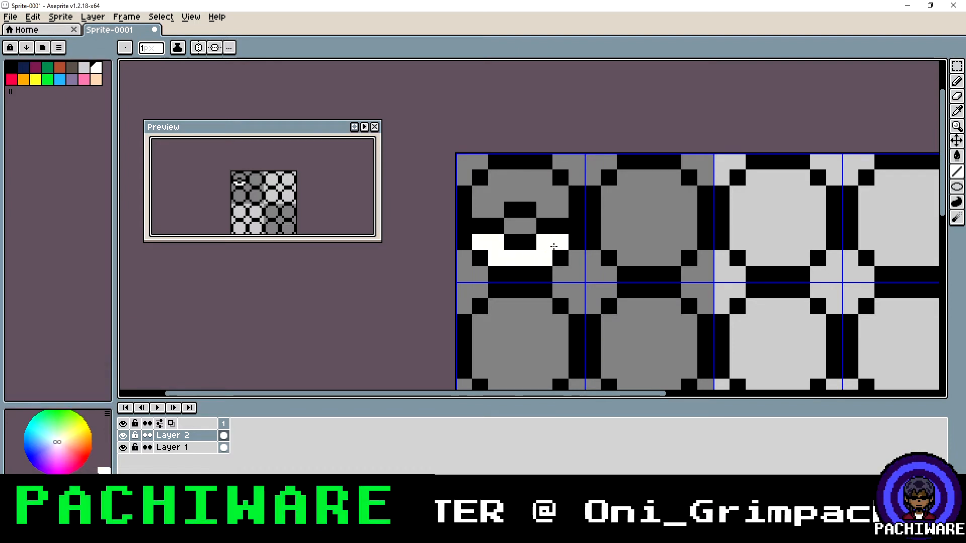
# Fill the part of the first circle above the black band with red
pyautogui.click(13, 80)
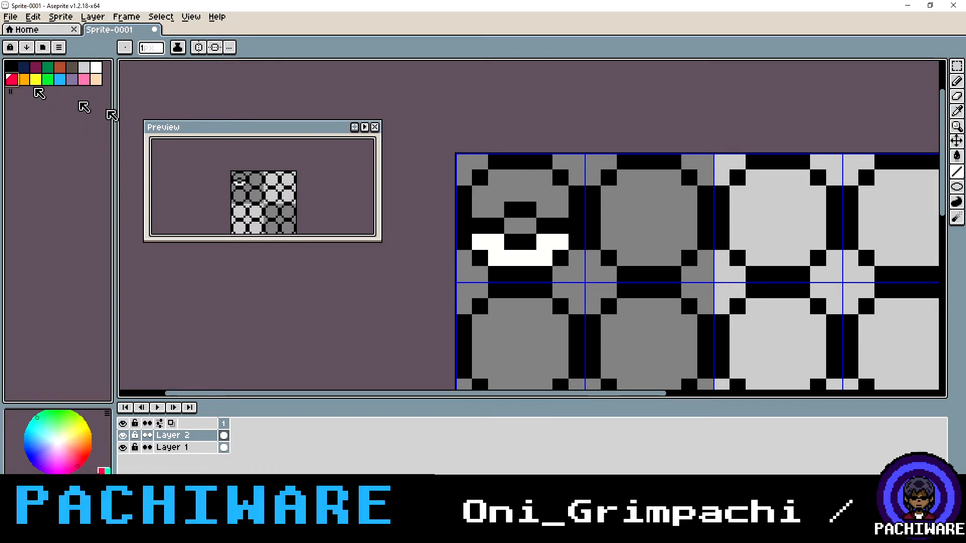
pyautogui.click(489, 191)
pyautogui.click(493, 207)
pyautogui.click(482, 207)
pyautogui.click(482, 195)
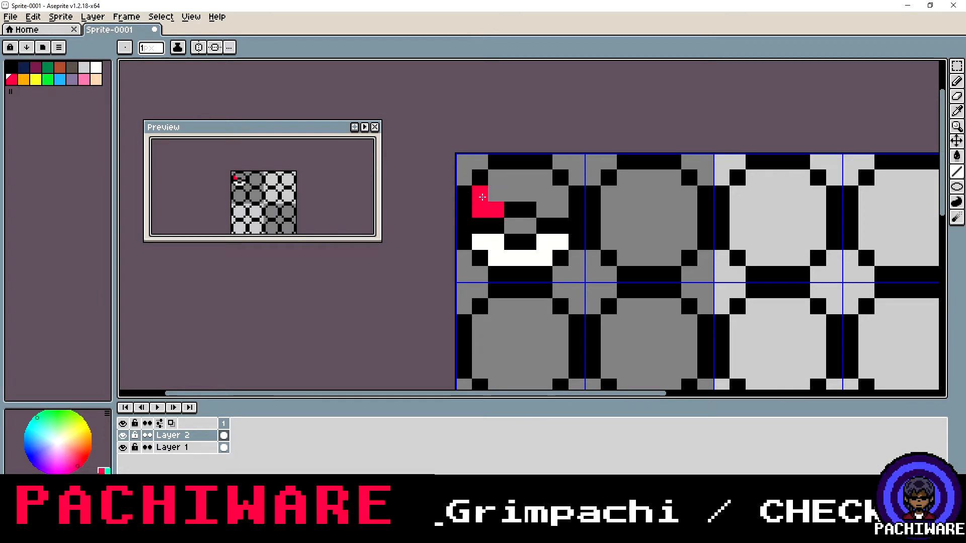
pyautogui.click(491, 195)
pyautogui.moveTo(495, 183)
pyautogui.mouseDown()
pyautogui.moveTo(549, 177)
pyautogui.moveTo(523, 195)
pyautogui.moveTo(560, 194)
pyautogui.moveTo(560, 210)
pyautogui.moveTo(545, 210)
pyautogui.mouseUp()
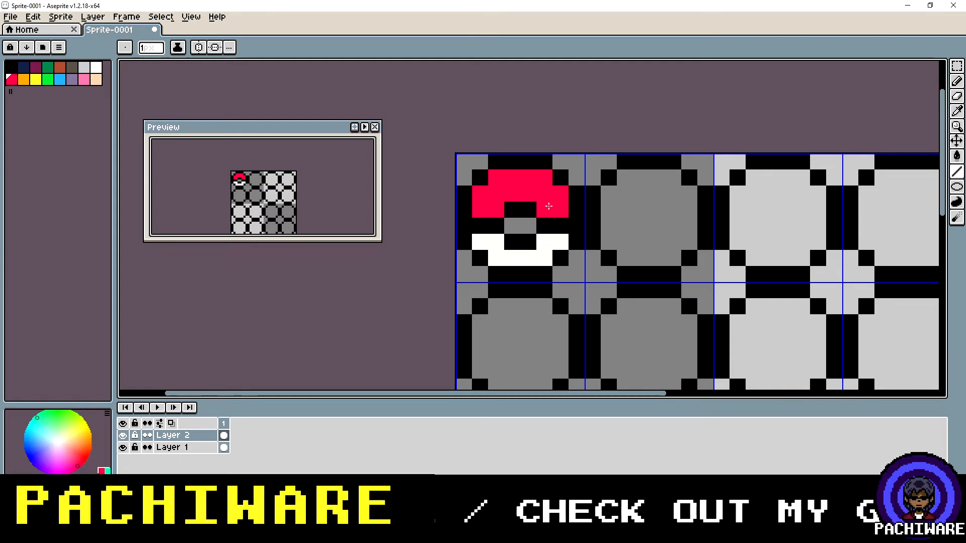
# Fill the ball's central button with white and add a single white highlight pixel on the red half
pyautogui.click(96, 67)
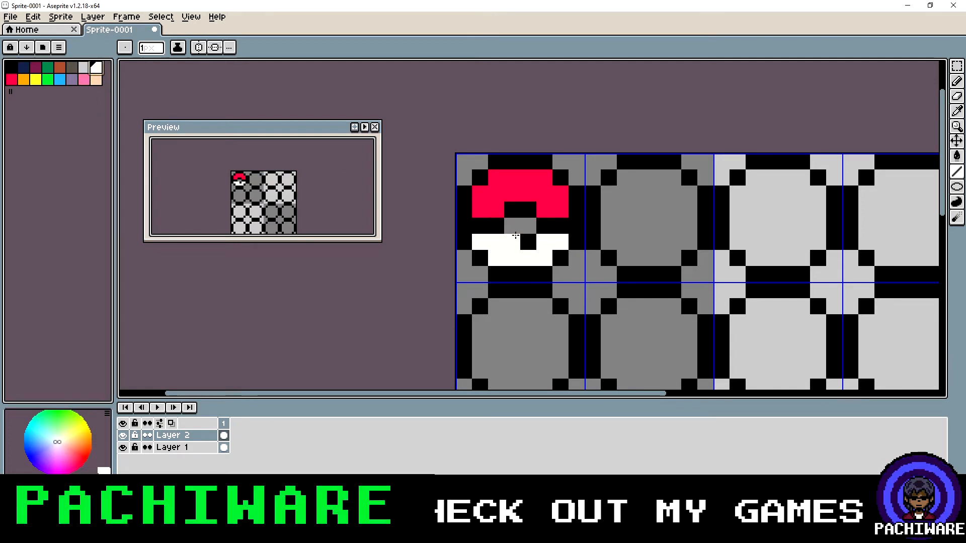
pyautogui.moveTo(511, 230); pyautogui.dragTo(528, 227)
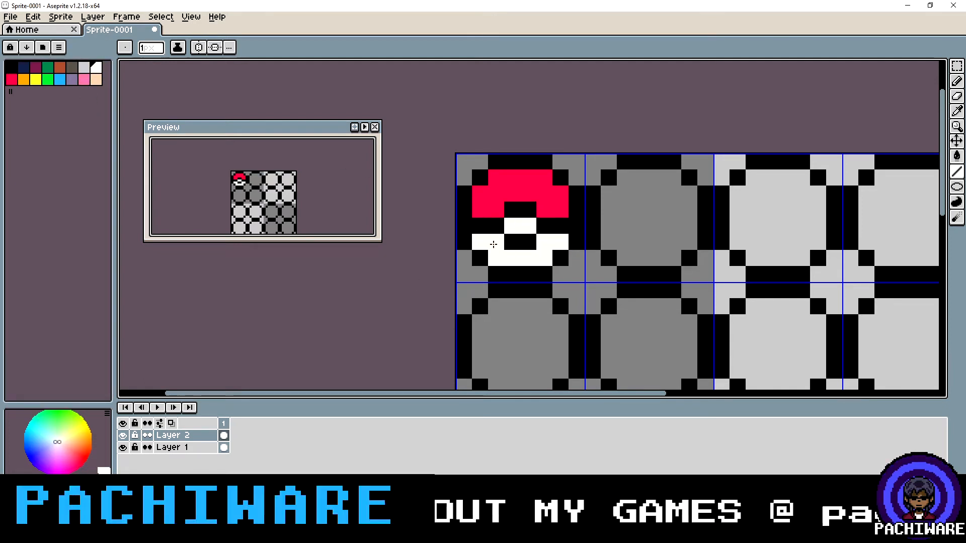
pyautogui.scroll(-4, 559, 266)
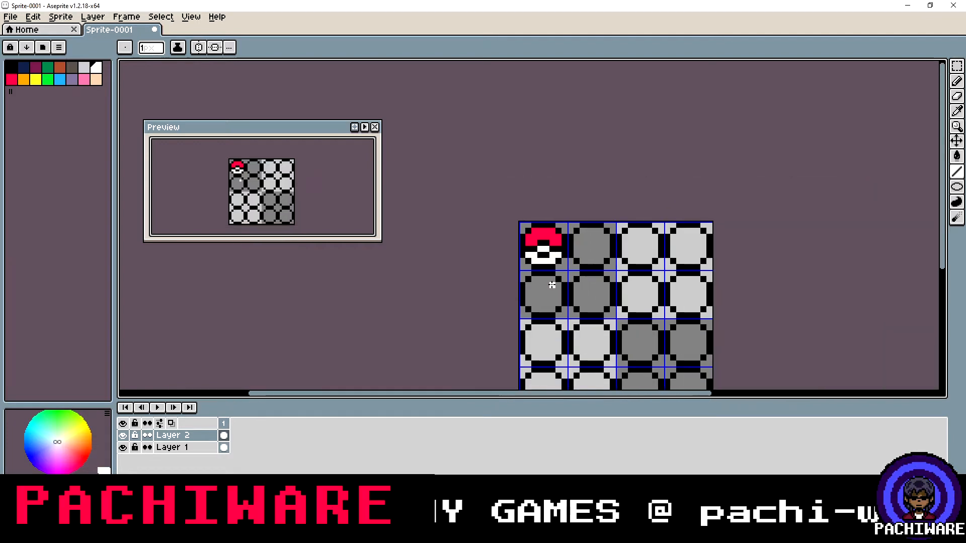
pyautogui.scroll(3, 557, 255)
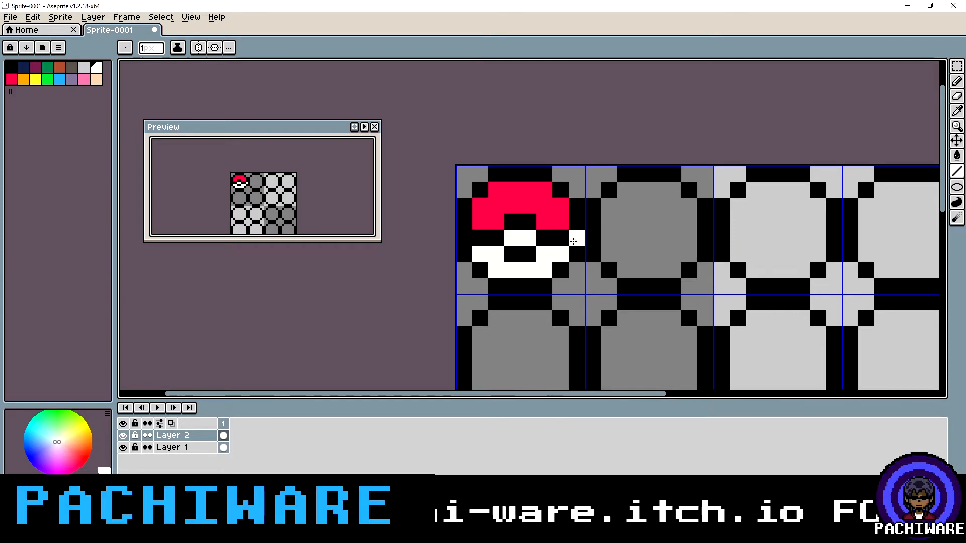
pyautogui.click(491, 205)
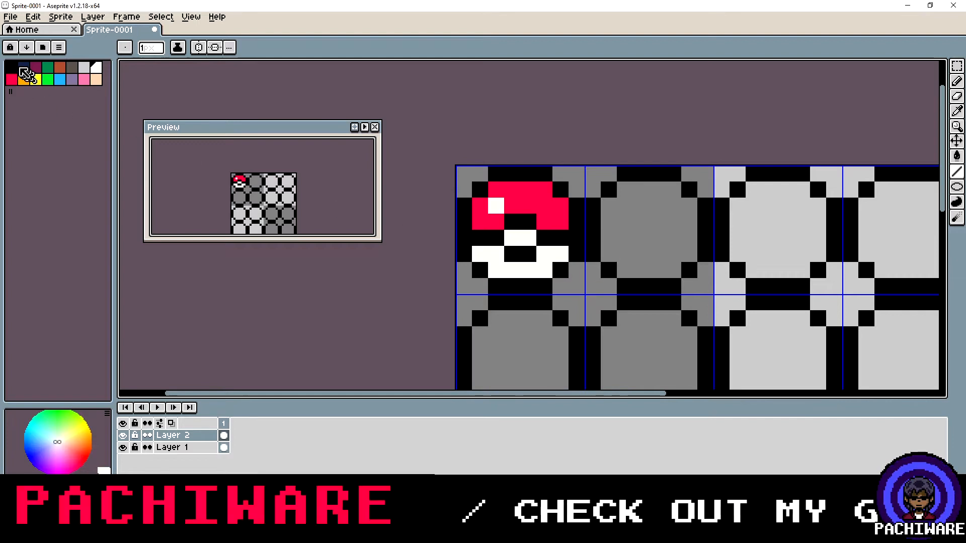
# Paint the ball's band and the button's upper edge one pixel row higher in black
pyautogui.click(11, 67)
pyautogui.click(478, 222)
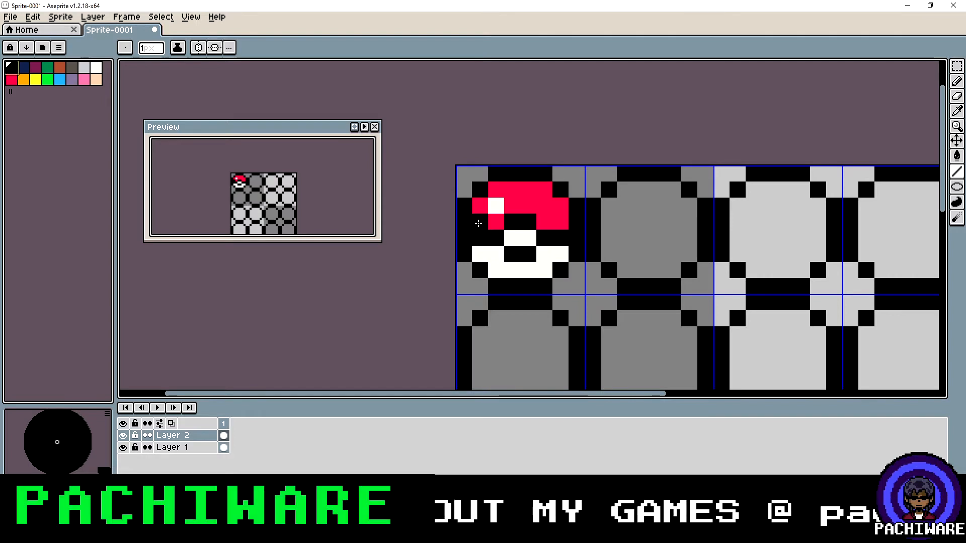
pyautogui.click(496, 222)
pyautogui.click(510, 208)
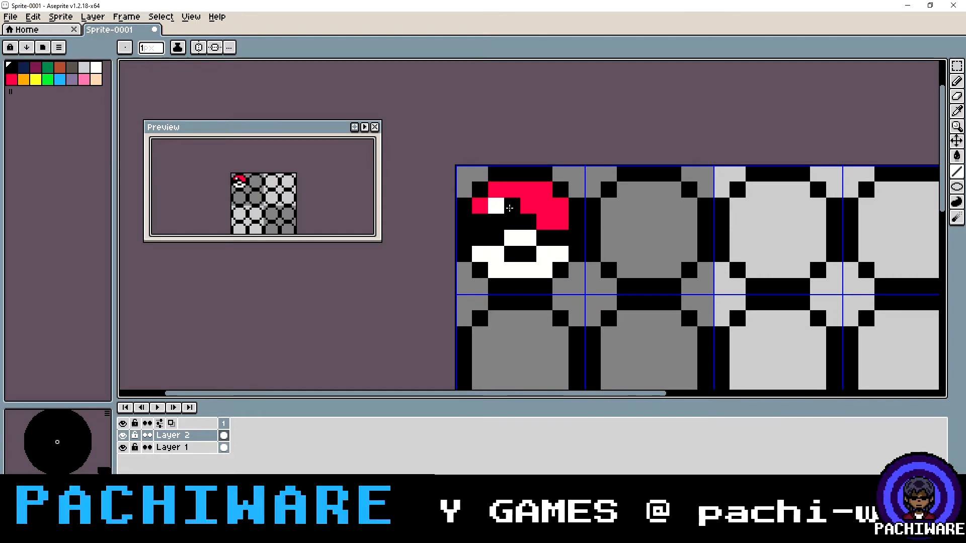
pyautogui.click(528, 206)
pyautogui.click(544, 222)
pyautogui.click(560, 222)
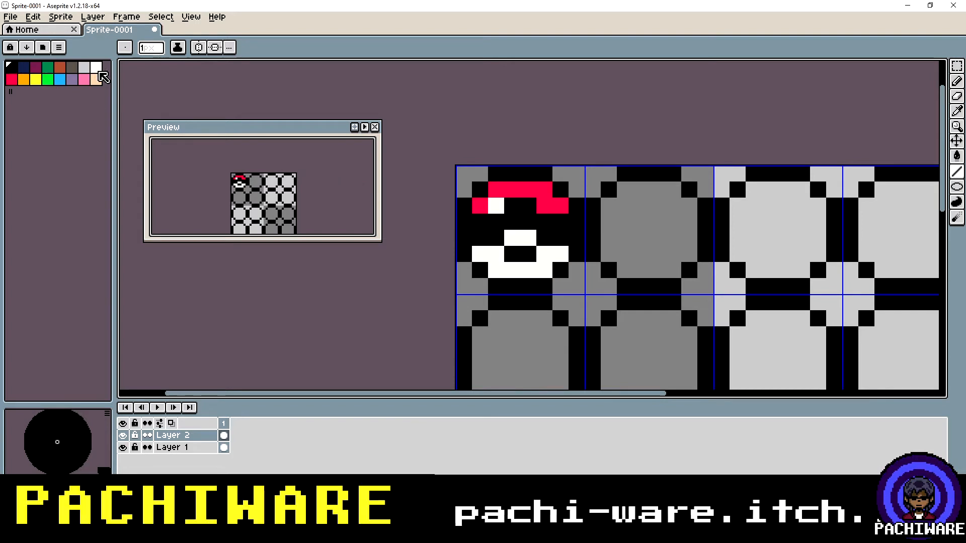
# Extend the ball's white half up to the raised band and paint the button's centre white one row higher
pyautogui.click(97, 70)
pyautogui.click(512, 254)
pyautogui.click(528, 254)
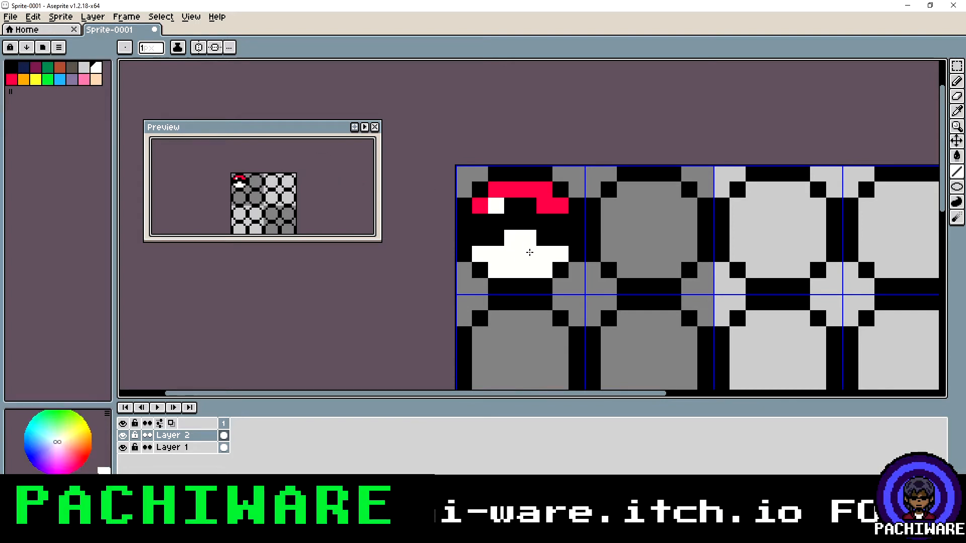
pyautogui.click(544, 238)
pyautogui.click(560, 238)
pyautogui.click(496, 238)
pyautogui.click(480, 237)
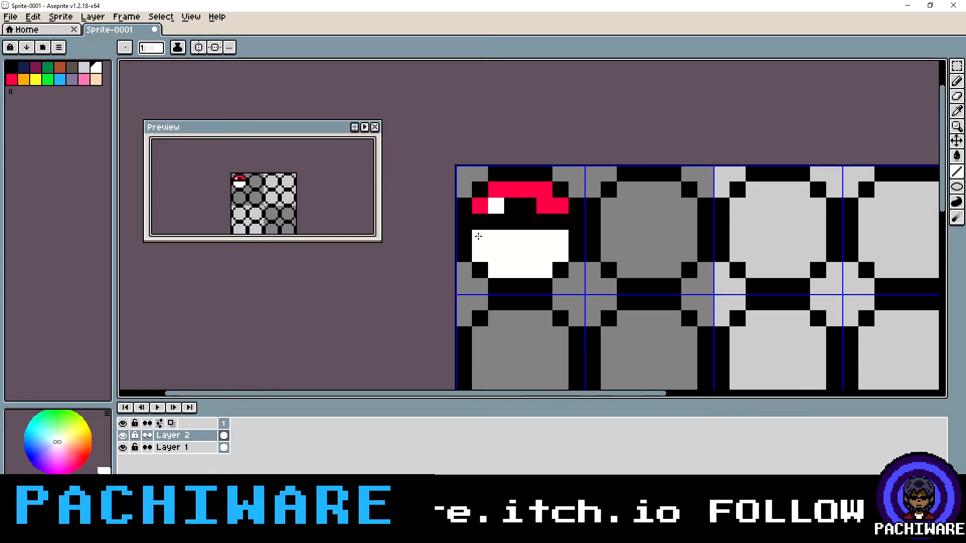
pyautogui.click(512, 222)
pyautogui.click(528, 221)
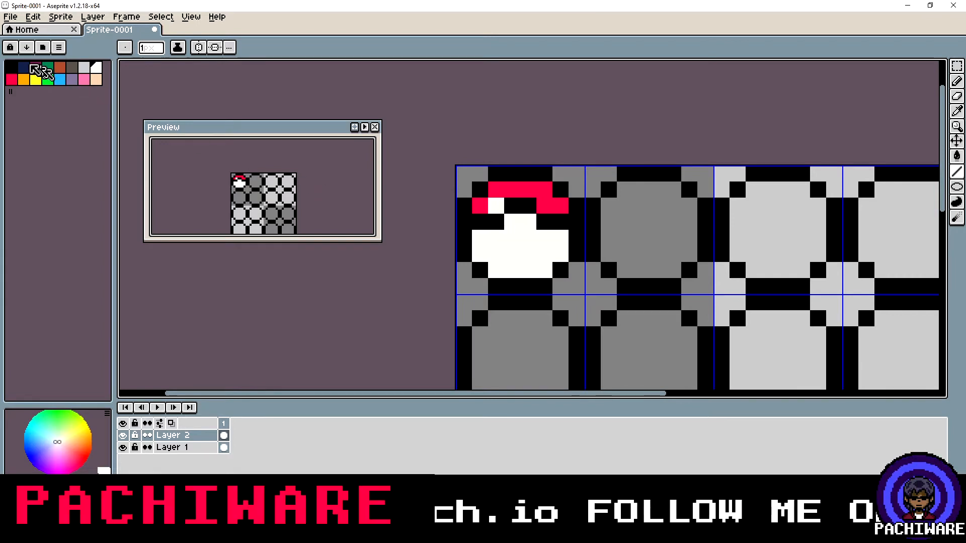
# Draw the raised button's lower edge with two black pixels
pyautogui.click(11, 67)
pyautogui.click(518, 233)
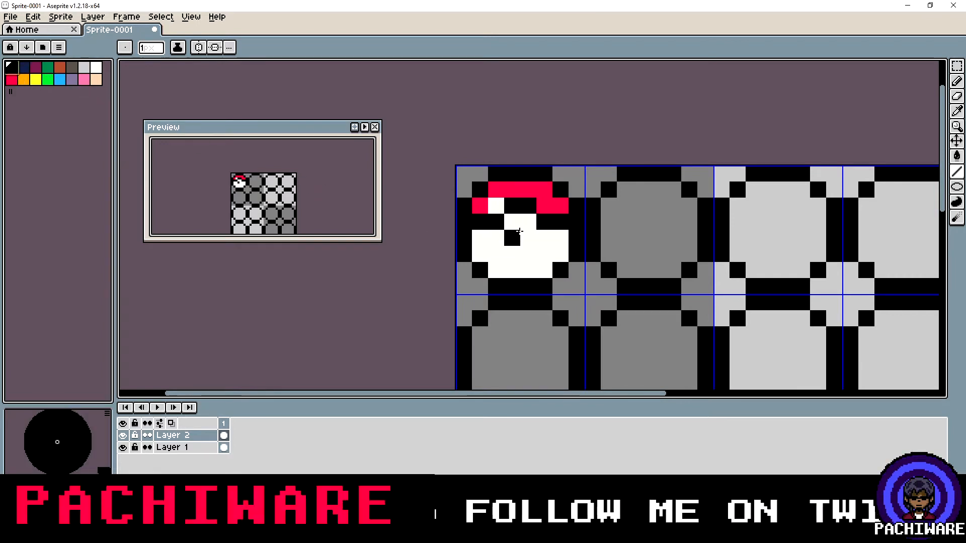
pyautogui.click(543, 236)
pyautogui.click(528, 236)
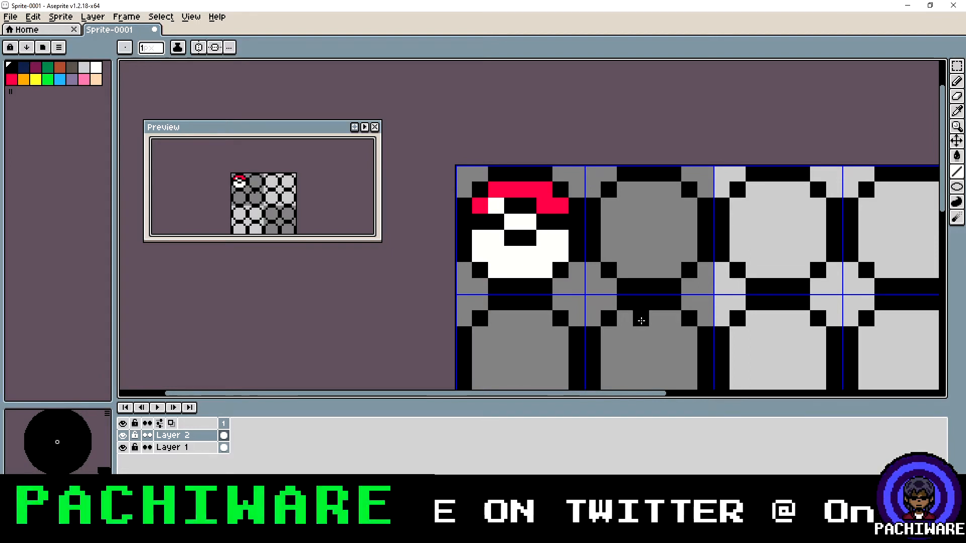
pyautogui.scroll(-4, 623, 278)
pyautogui.scroll(3, 624, 278)
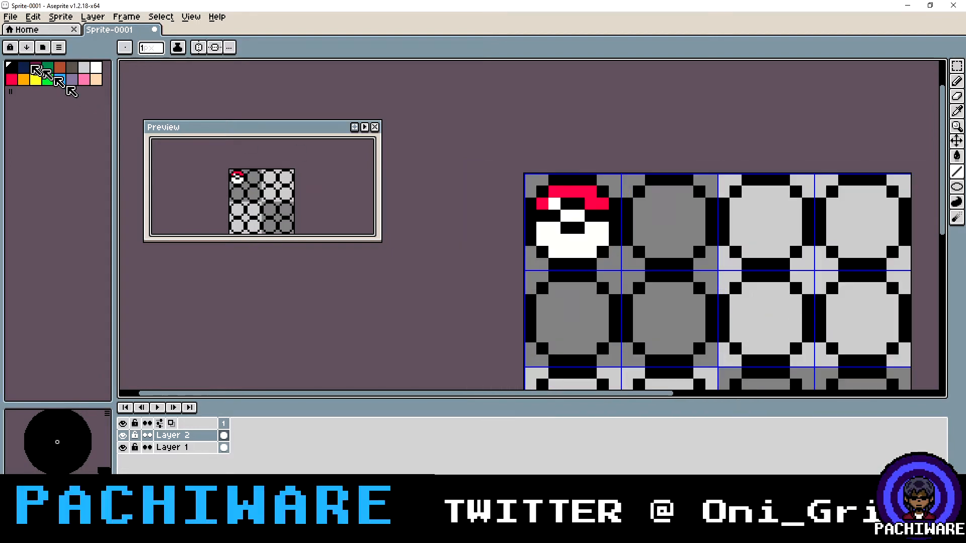
# Paint over the white highlight pixel on the ball's upper half with red
pyautogui.click(34, 69)
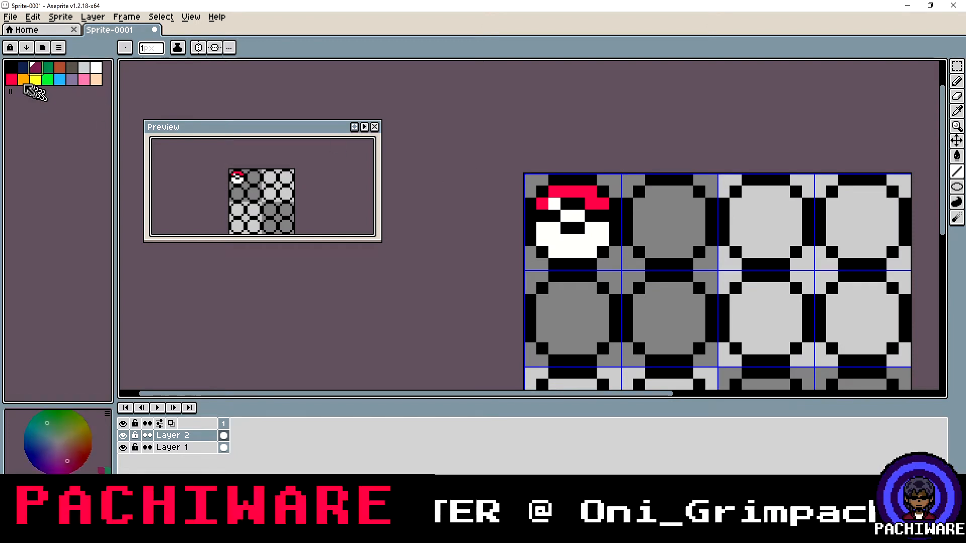
pyautogui.click(15, 79)
pyautogui.click(554, 204)
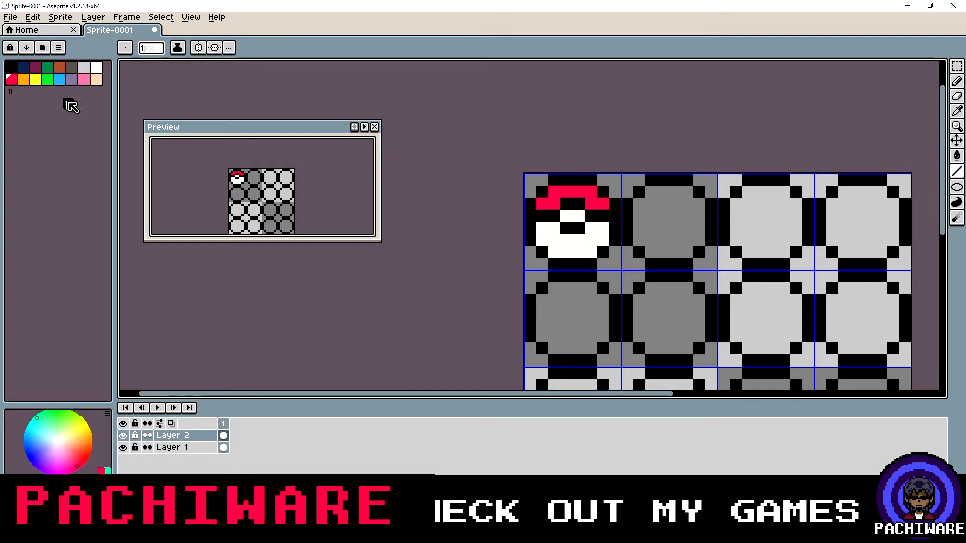
# Repaint the ball's band and button area one row lower in black, and extend the red half down to it
pyautogui.click(11, 66)
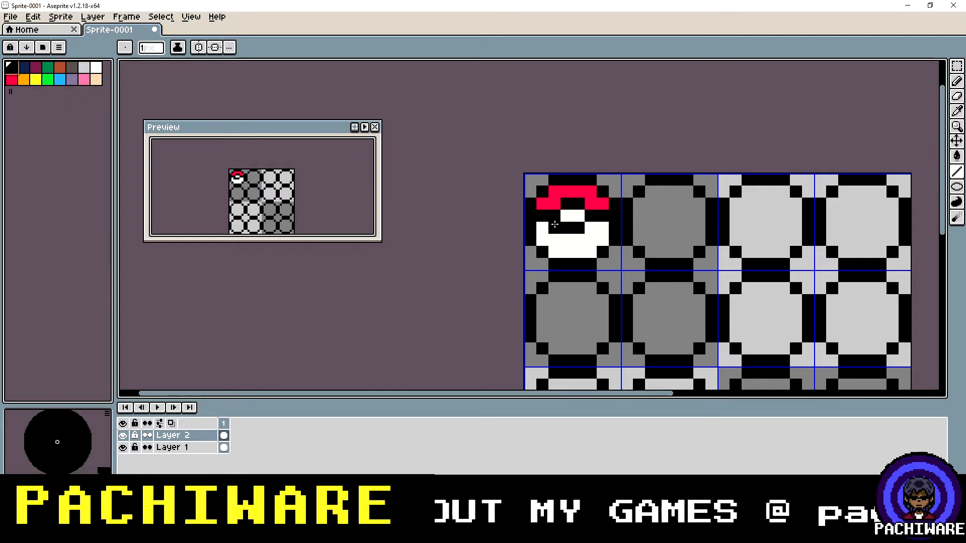
pyautogui.moveTo(546, 229)
pyautogui.mouseDown()
pyautogui.moveTo(577, 240)
pyautogui.moveTo(604, 230)
pyautogui.mouseUp()
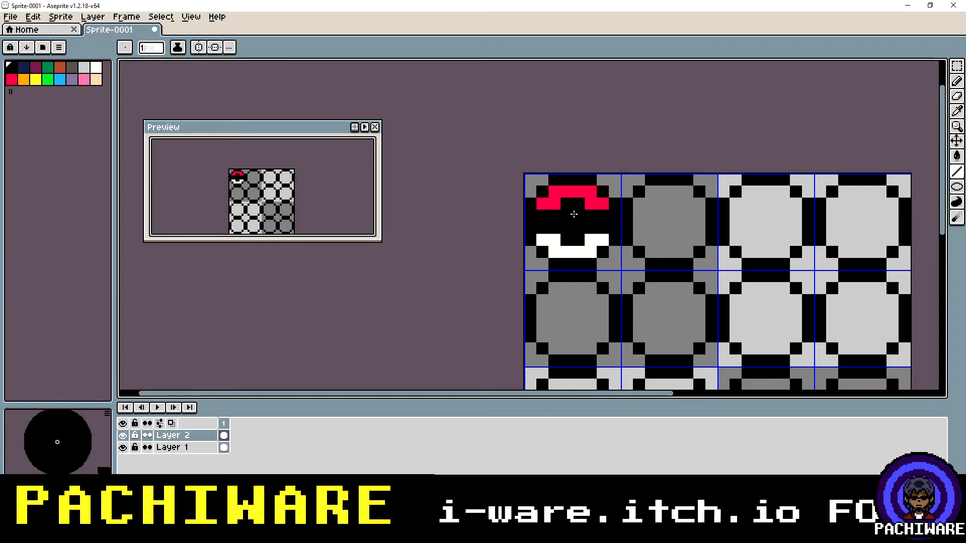
pyautogui.click(12, 81)
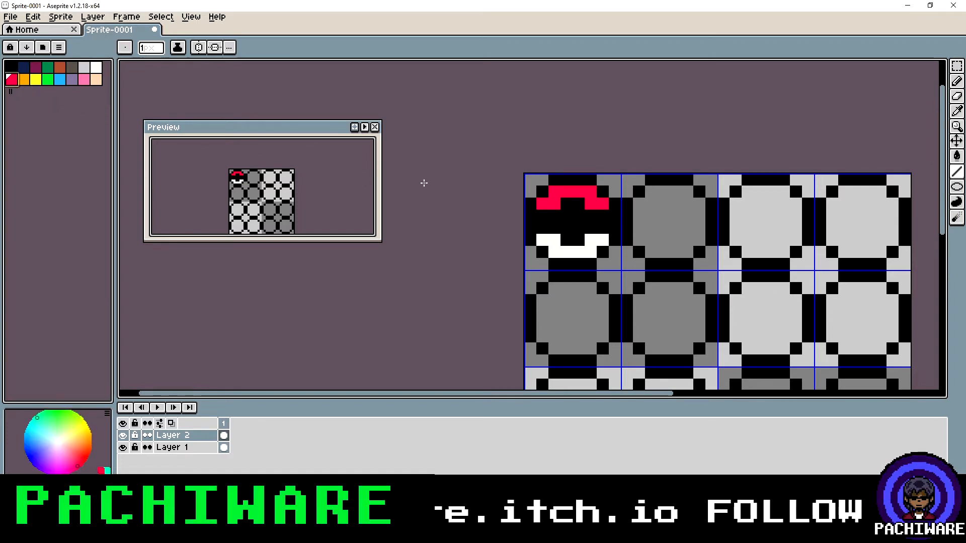
pyautogui.moveTo(566, 202)
pyautogui.mouseDown()
pyautogui.moveTo(578, 202)
pyautogui.moveTo(541, 215)
pyautogui.moveTo(601, 215)
pyautogui.mouseUp()
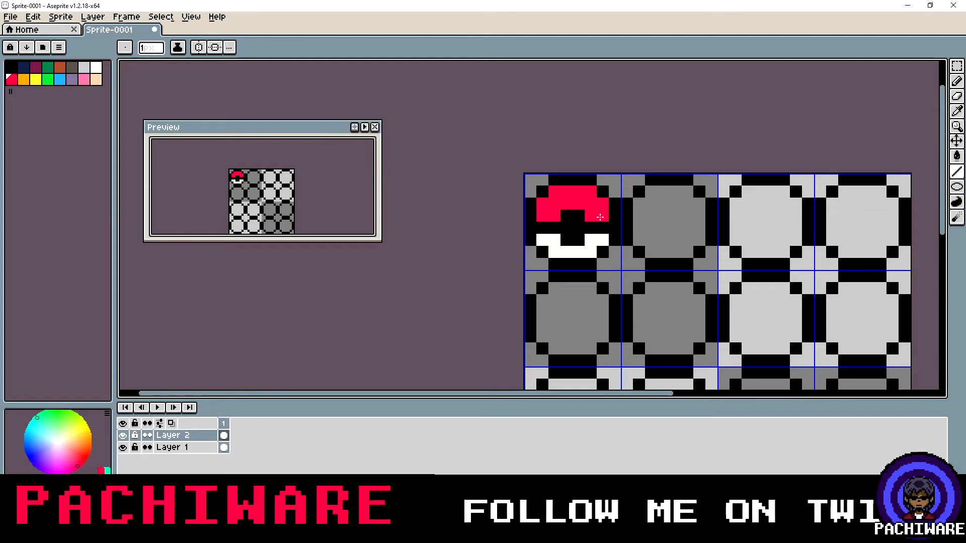
# Paint the Poké Ball button's centre white with two pixels and add a white highlight pixel on the red half's upper left
pyautogui.click(96, 67)
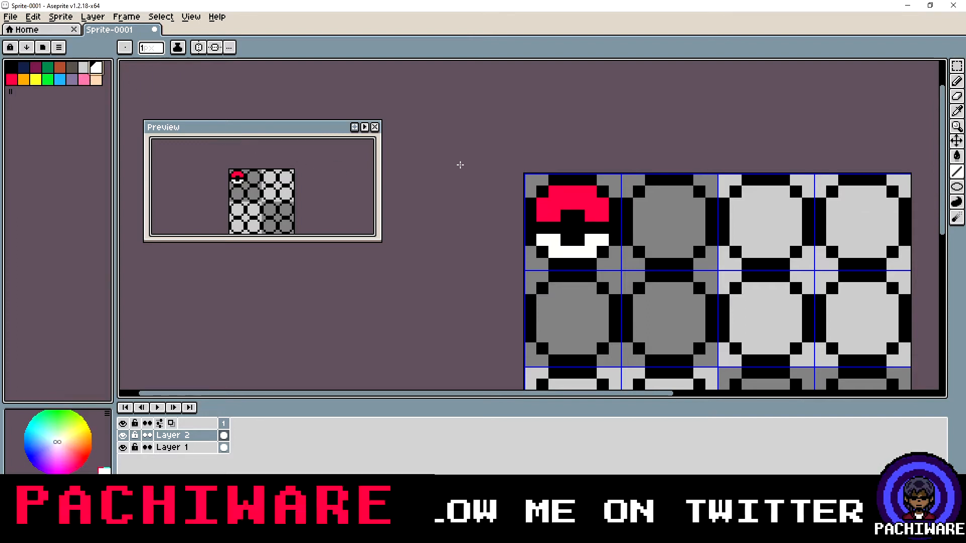
pyautogui.click(576, 228)
pyautogui.click(569, 225)
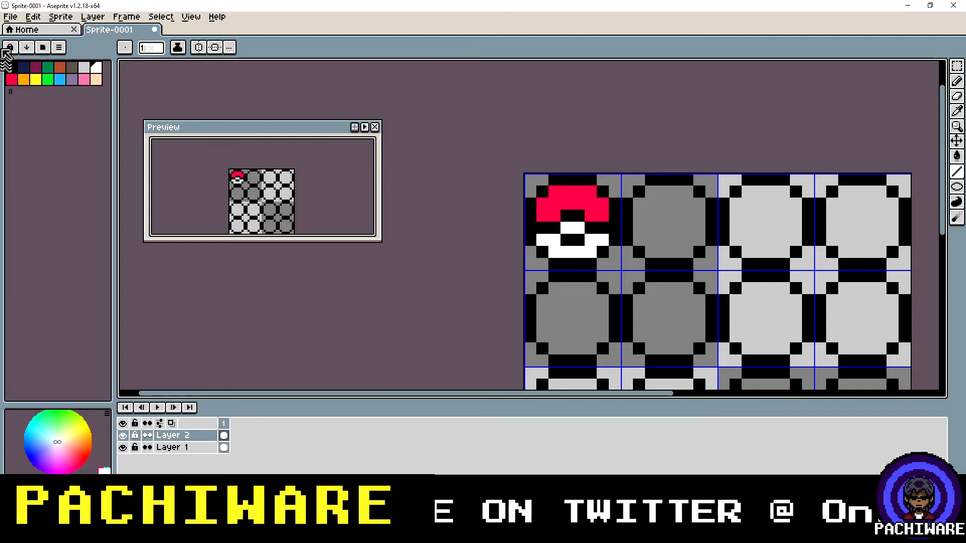
pyautogui.click(528, 178)
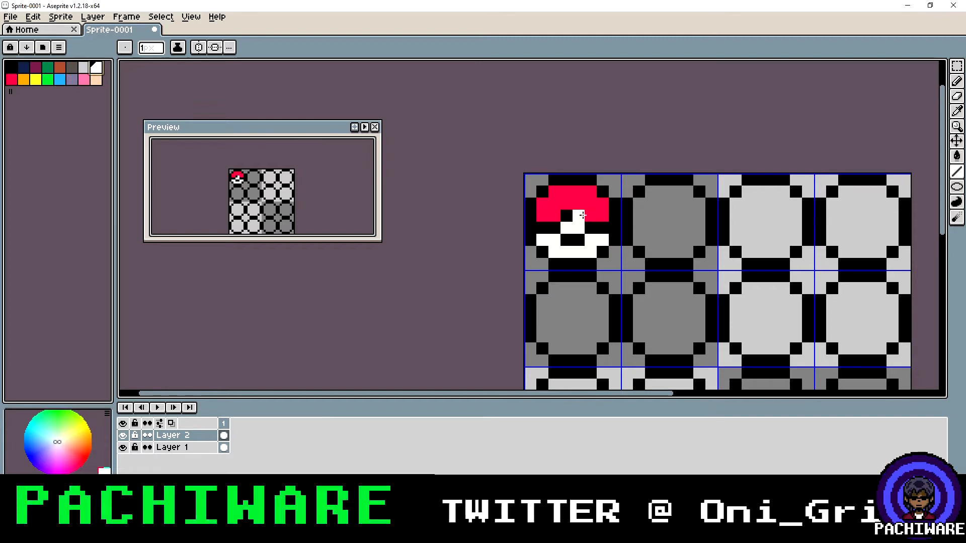
pyautogui.scroll(-3, 483, 197)
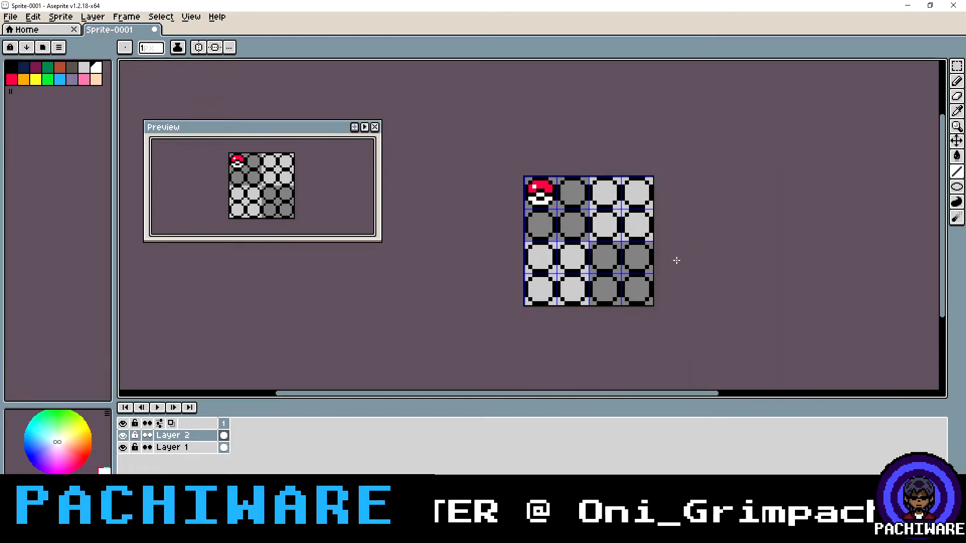
pyautogui.scroll(2, 618, 239)
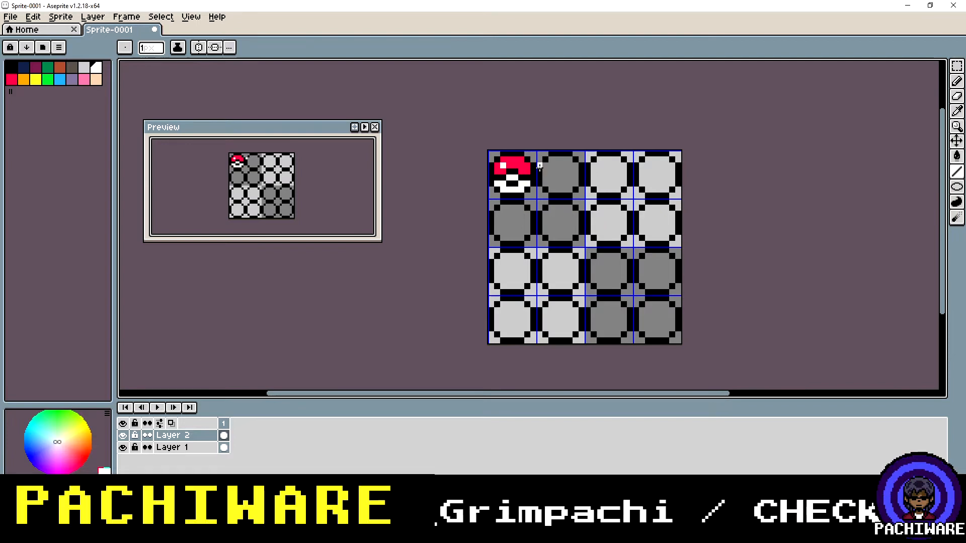
# Fill the second circle in the first row with red, making the Paint Bucket fill only continuous areas
pyautogui.scroll(3, 549, 180)
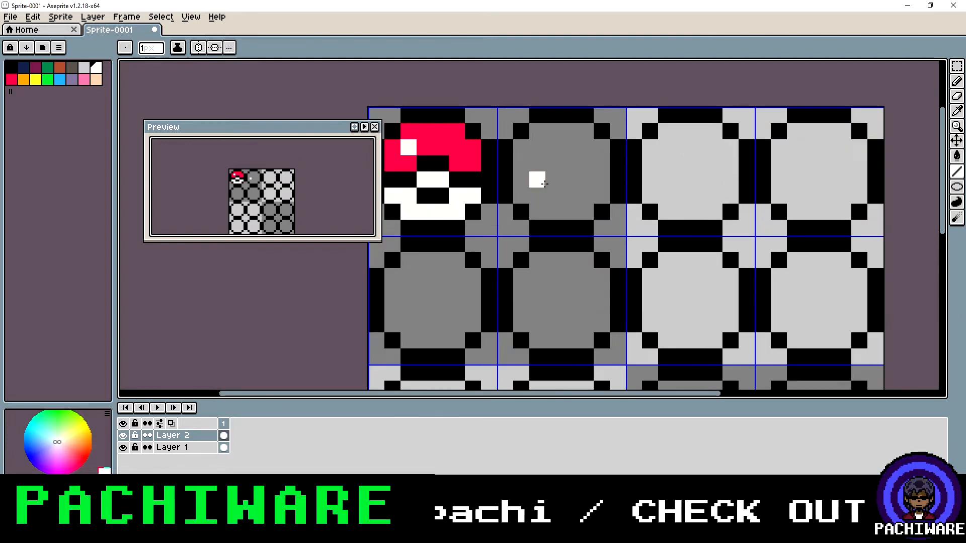
pyautogui.scroll(-2, 564, 191)
pyautogui.scroll(1, 558, 155)
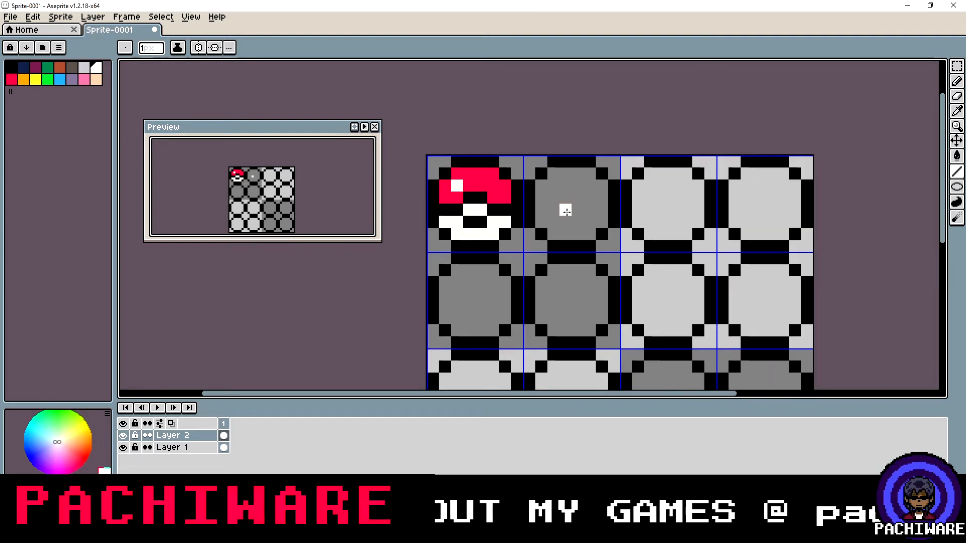
pyautogui.click(11, 79)
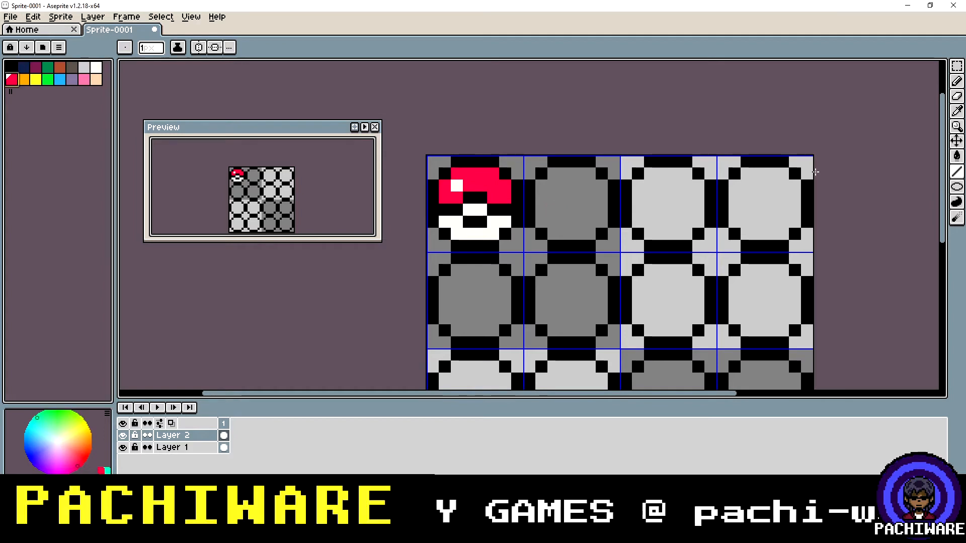
pyautogui.click(956, 156)
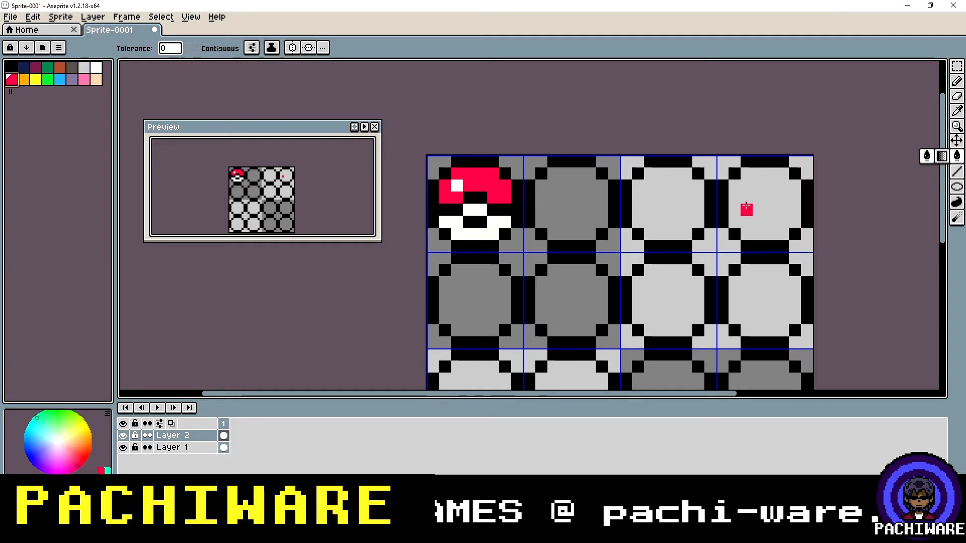
pyautogui.click(579, 201)
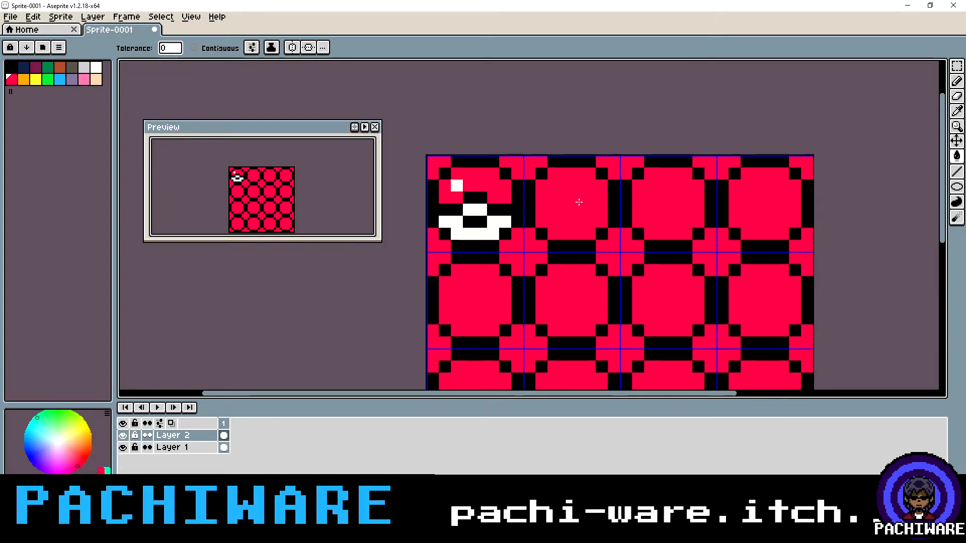
pyautogui.hotkey('ctrl', 'z')
pyautogui.click(194, 48)
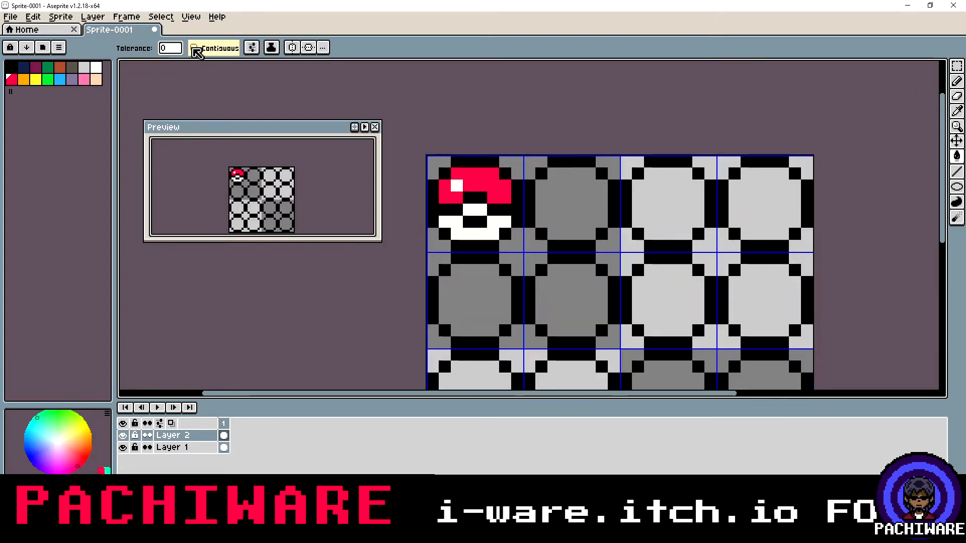
pyautogui.click(566, 198)
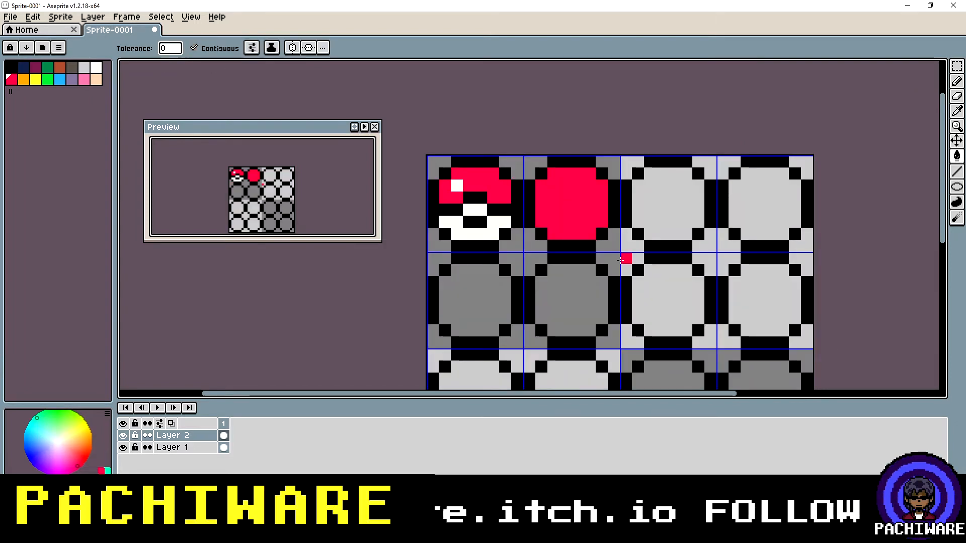
pyautogui.scroll(1, 579, 167)
pyautogui.click(521, 210)
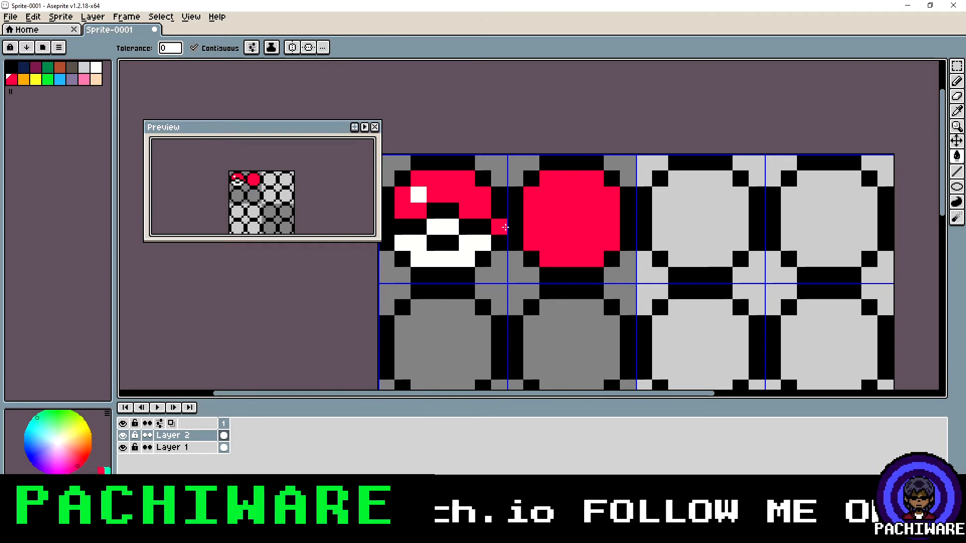
pyautogui.hotkey('ctrl', 'z')
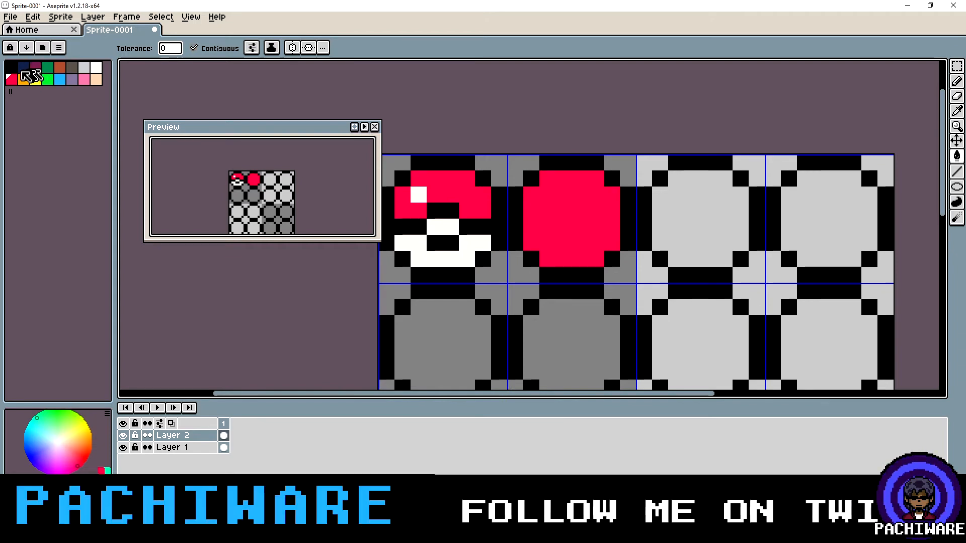
# Draw a three-pixel dark green stem and leaf at the top of the red circle to make it an apple
pyautogui.click(50, 70)
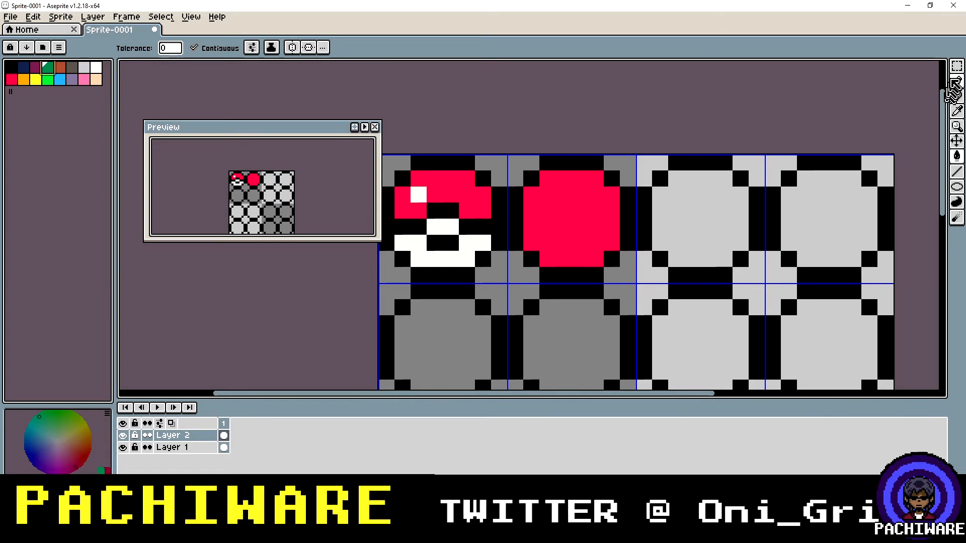
pyautogui.press('b')
pyautogui.moveTo(581, 174)
pyautogui.mouseDown()
pyautogui.moveTo(580, 162)
pyautogui.moveTo(596, 162)
pyautogui.mouseUp()
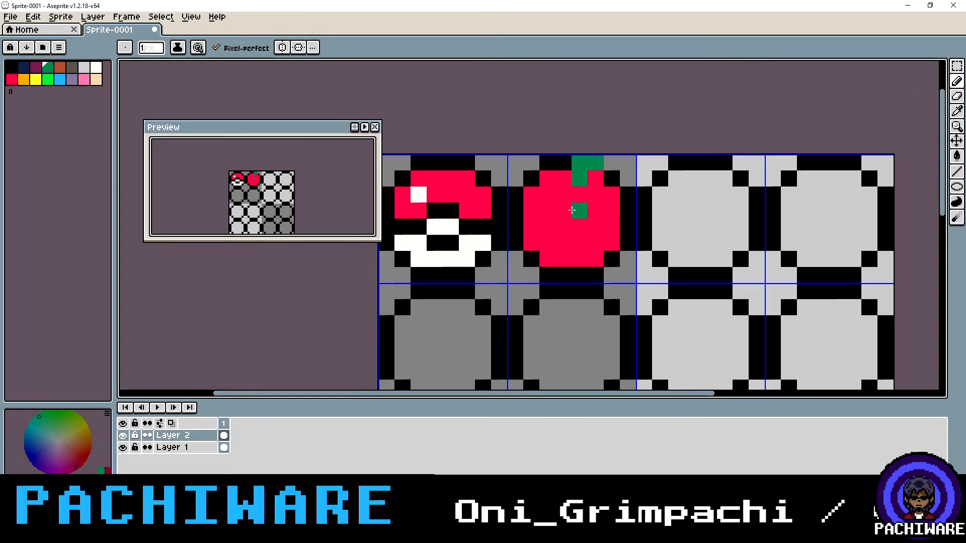
pyautogui.scroll(-1, 251, 178)
pyautogui.scroll(1, 256, 192)
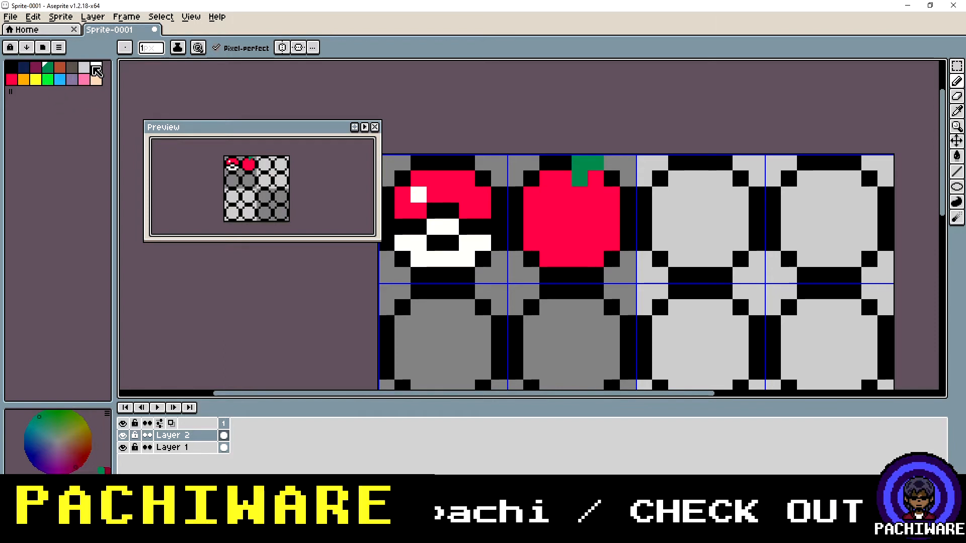
# Add a single highlight pixel on the apple's upper left and colour it pink
pyautogui.click(97, 68)
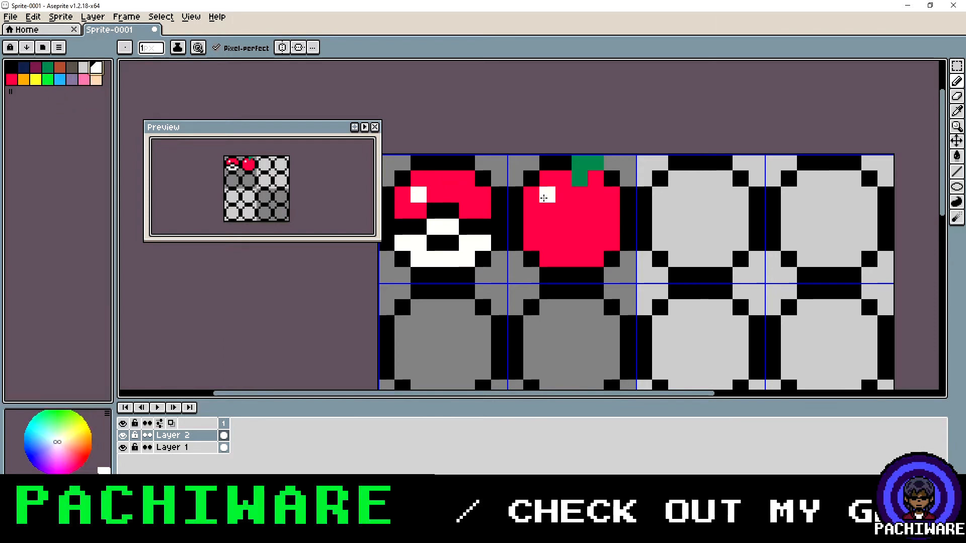
pyautogui.click(543, 198)
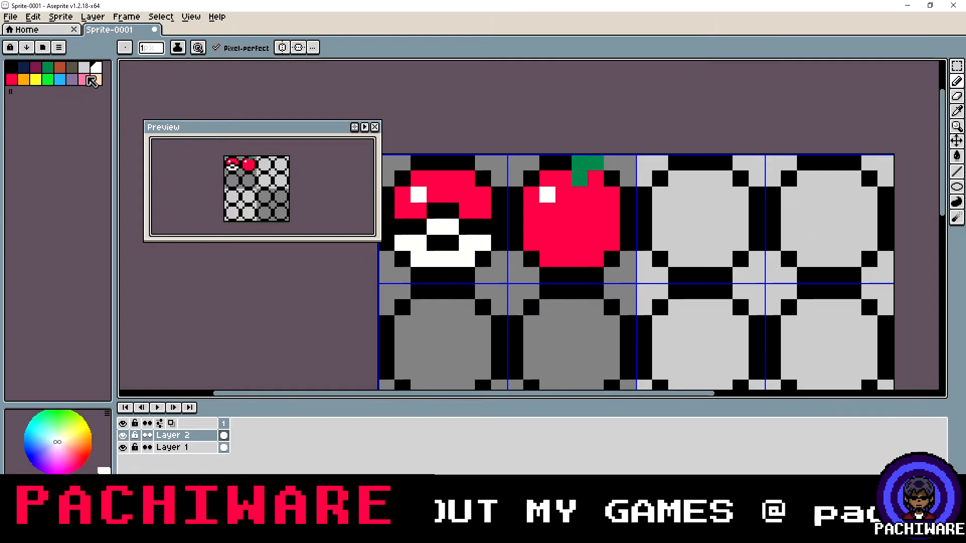
pyautogui.click(89, 79)
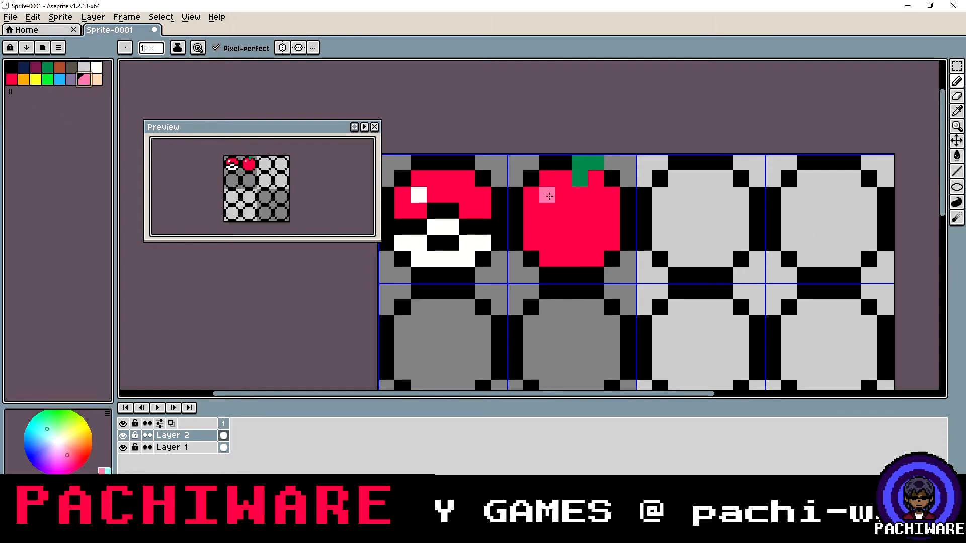
pyautogui.click(548, 195)
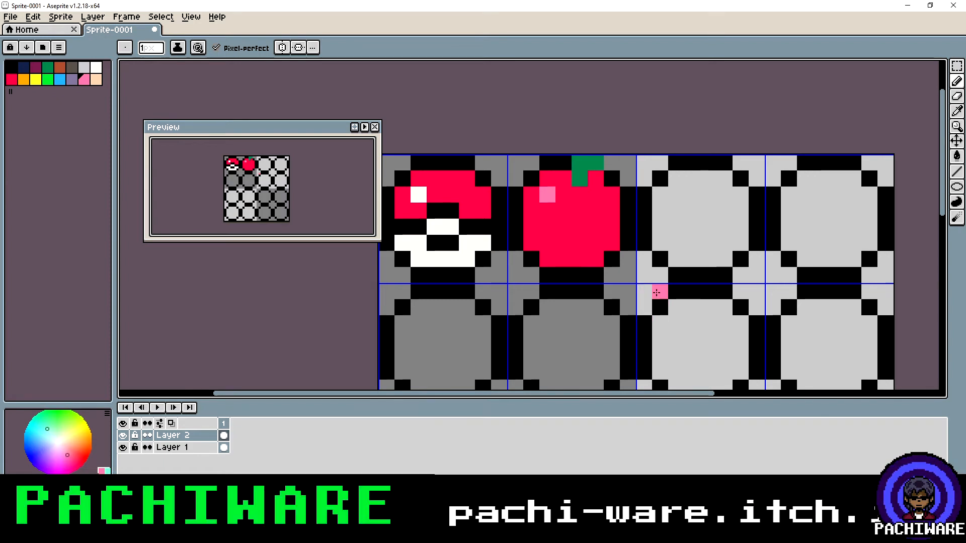
# Shade the apple's lower-right edge with dark maroon pixels
pyautogui.click(36, 70)
pyautogui.click(612, 243)
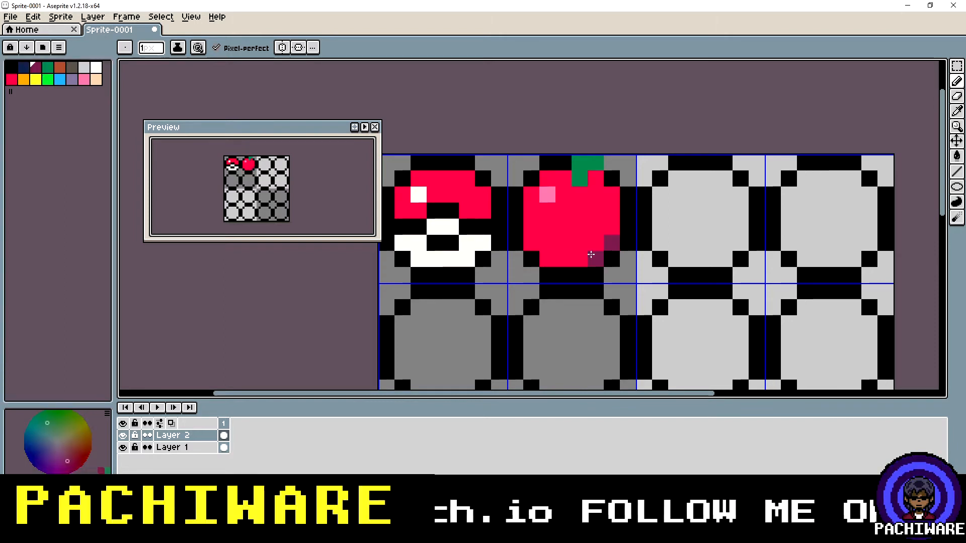
pyautogui.click(591, 255)
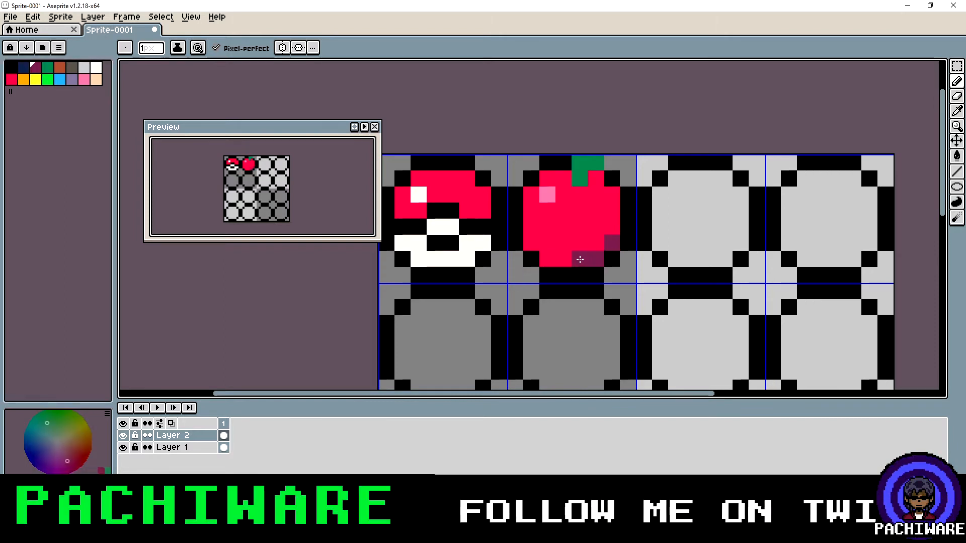
pyautogui.click(612, 226)
pyautogui.click(575, 258)
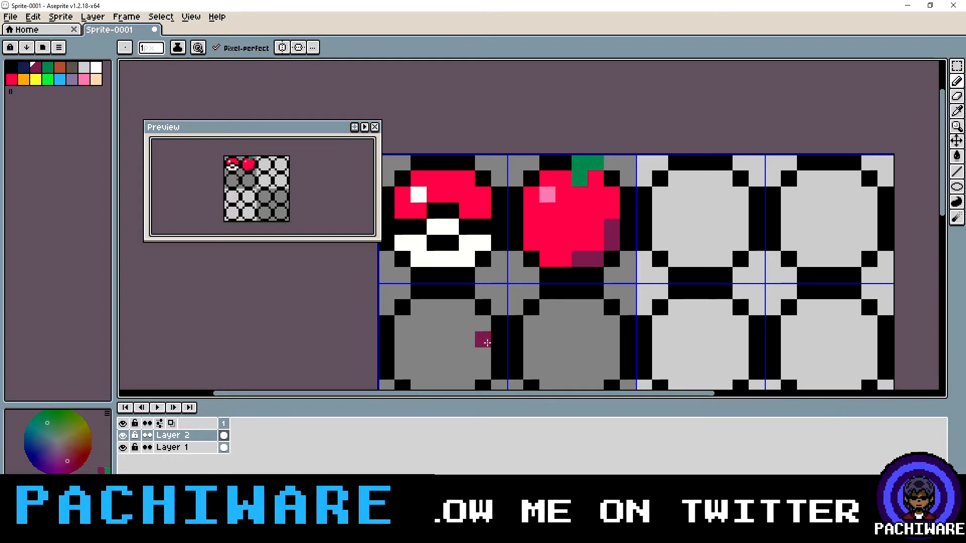
# Undo the last shading pixels and extend the dark maroon shadow across the apple's whole bottom row
pyautogui.scroll(-2, 583, 286)
pyautogui.scroll(3, 589, 264)
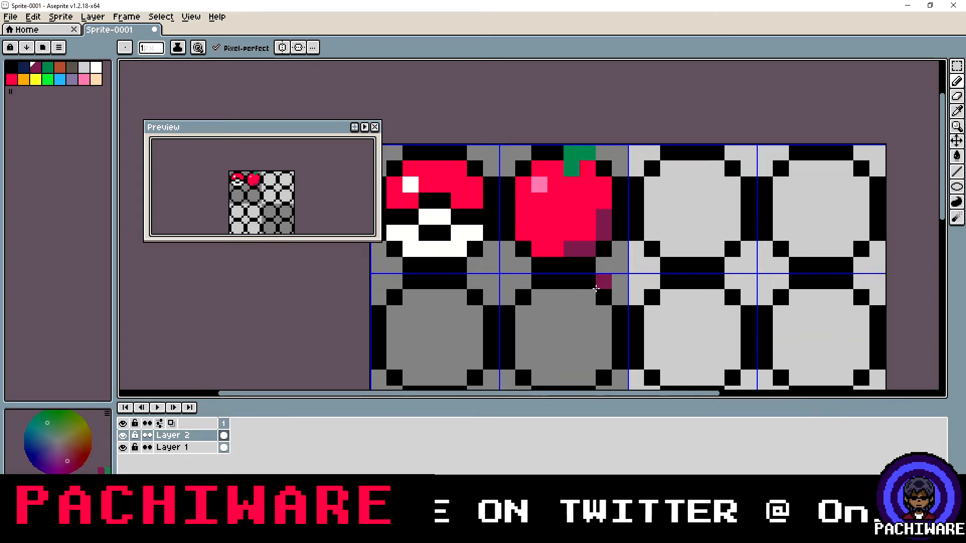
pyautogui.press('v')
pyautogui.hotkey('ctrl', 'z')
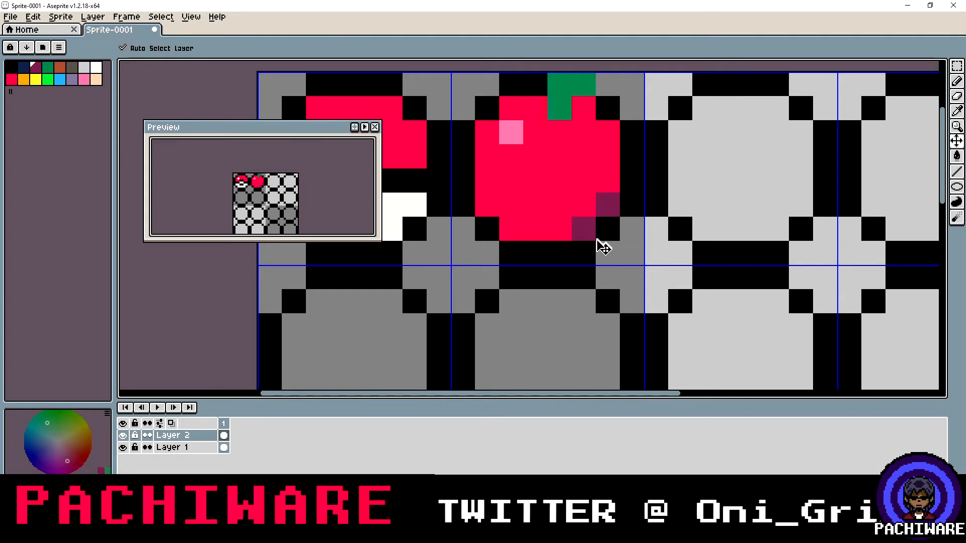
pyautogui.press('b')
pyautogui.click(528, 231)
pyautogui.click(519, 229)
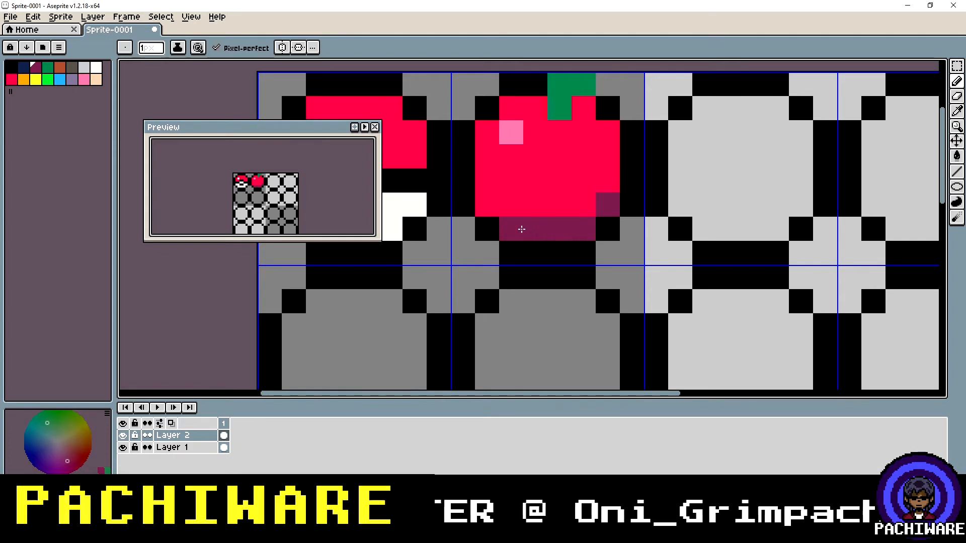
pyautogui.scroll(-3, 592, 222)
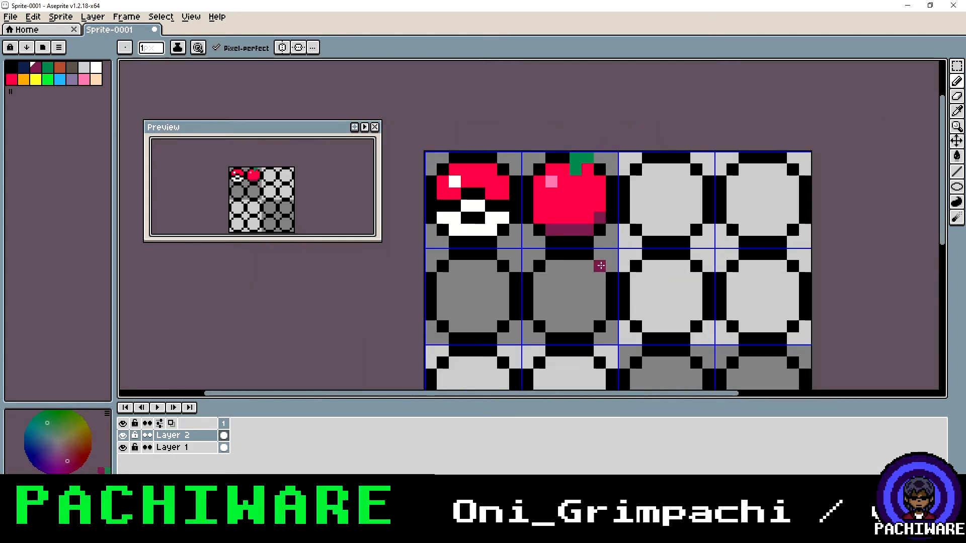
# Fill the third circle in the first row with orange
pyautogui.scroll(2, 553, 151)
pyautogui.click(549, 150)
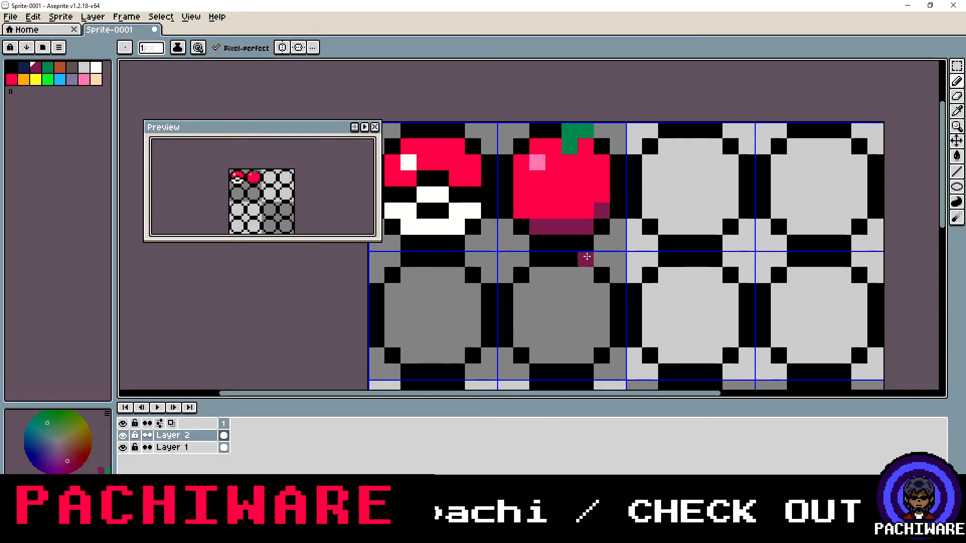
pyautogui.scroll(-3, 600, 228)
pyautogui.scroll(1, 647, 217)
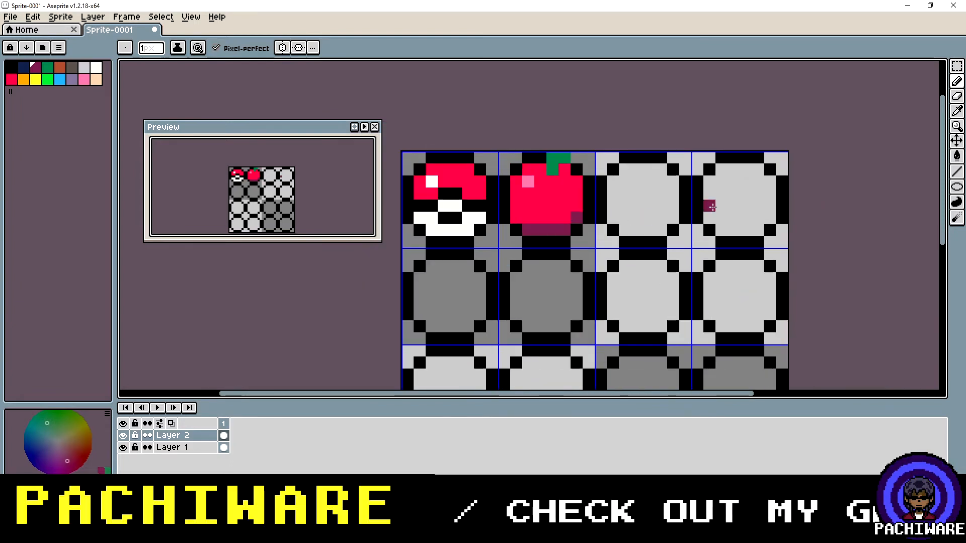
pyautogui.scroll(1, 722, 193)
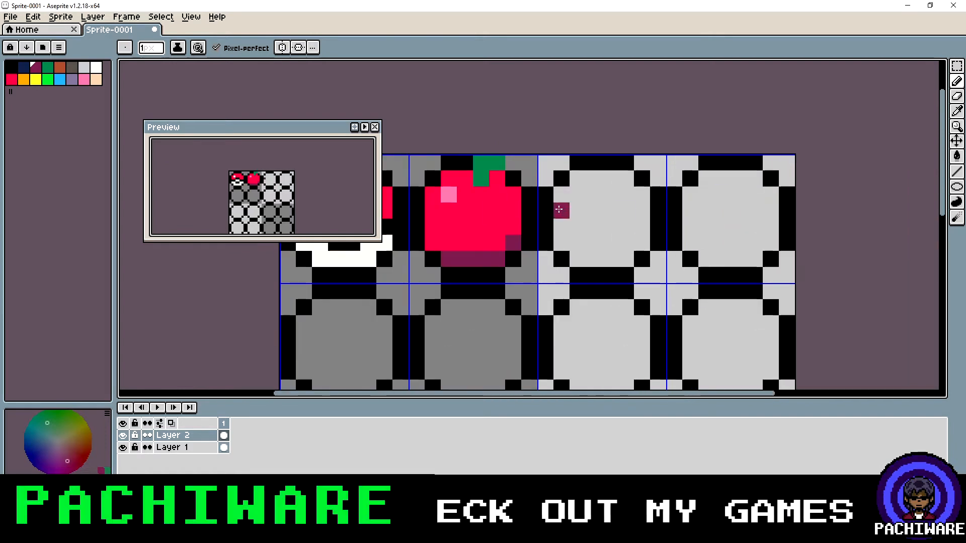
pyautogui.click(23, 80)
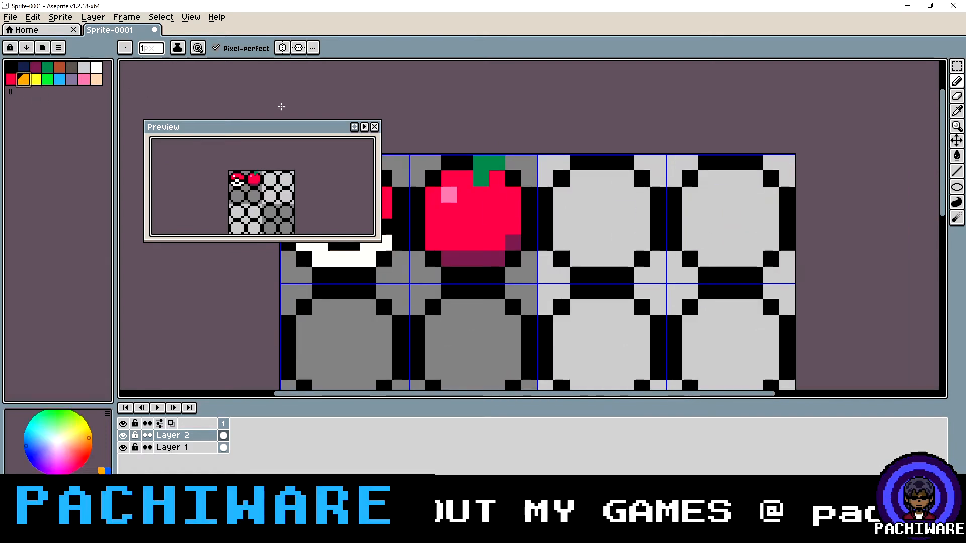
pyautogui.click(957, 156)
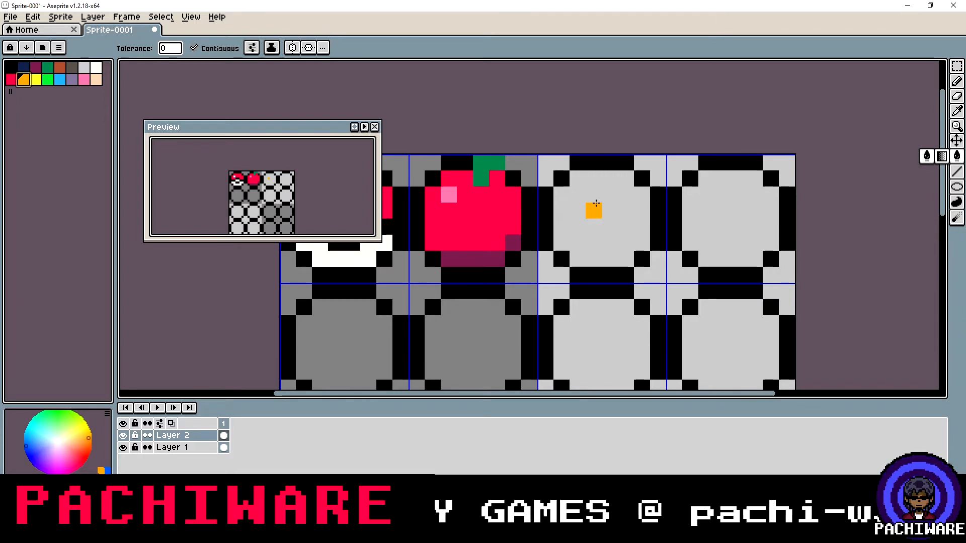
pyautogui.click(596, 202)
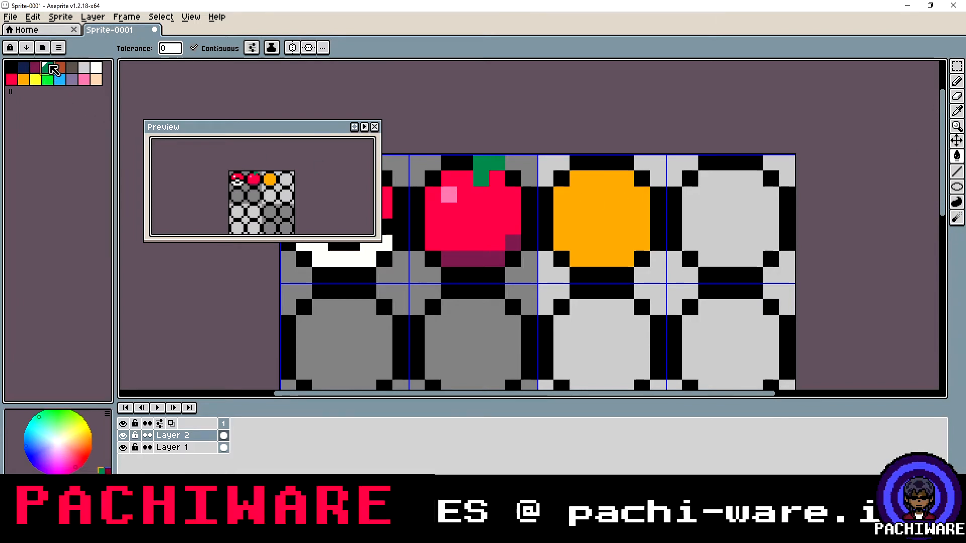
# Draw a small green leaf on top of the orange and add a yellow highlight pixel at its upper left
pyautogui.click(47, 67)
pyautogui.click(957, 81)
pyautogui.moveTo(609, 178); pyautogui.dragTo(612, 167)
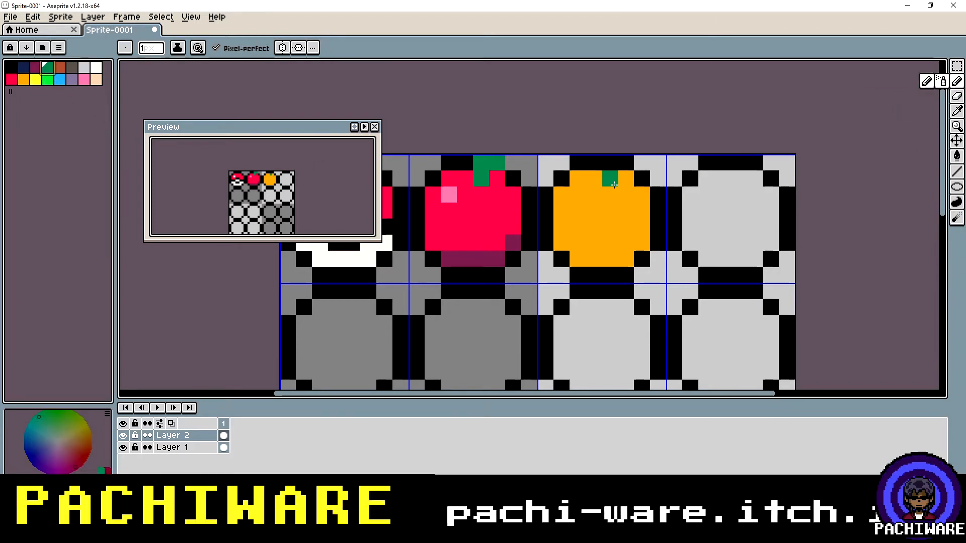
pyautogui.click(626, 163)
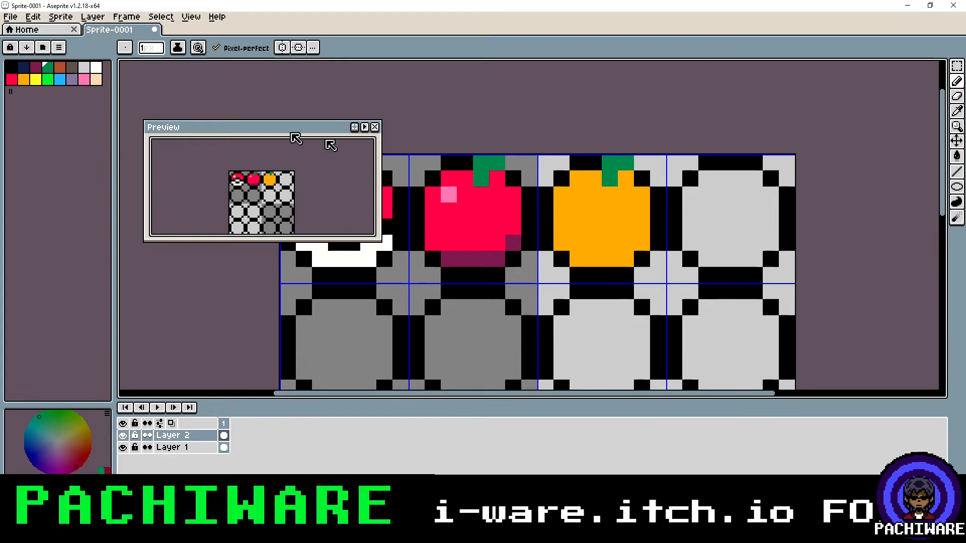
pyautogui.click(36, 80)
pyautogui.click(574, 198)
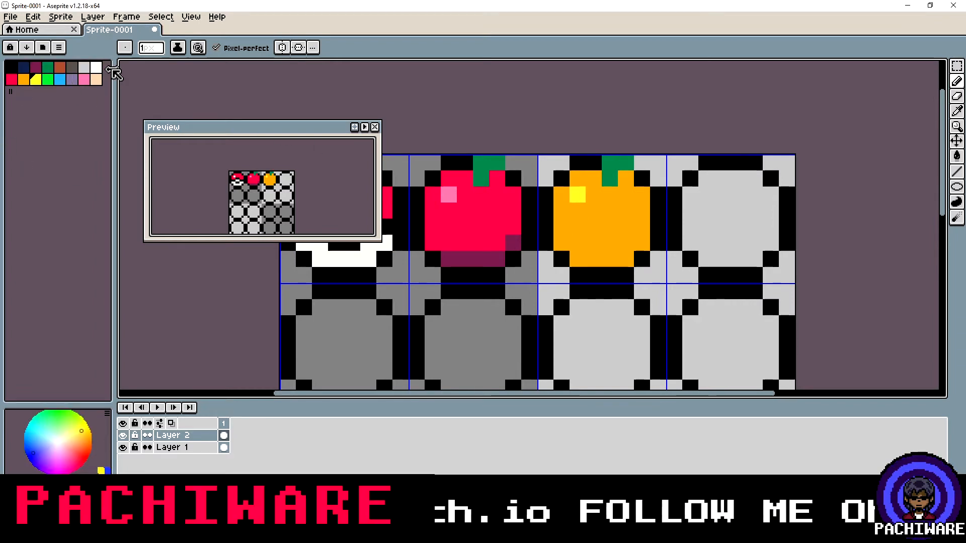
# Try white for the orange's highlight pixel and set it back to yellow
pyautogui.click(100, 69)
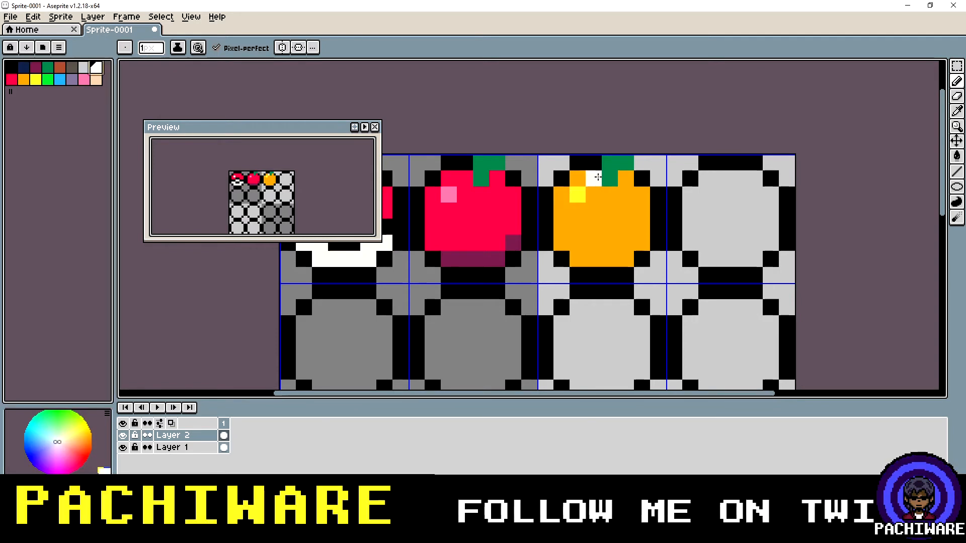
pyautogui.click(595, 215)
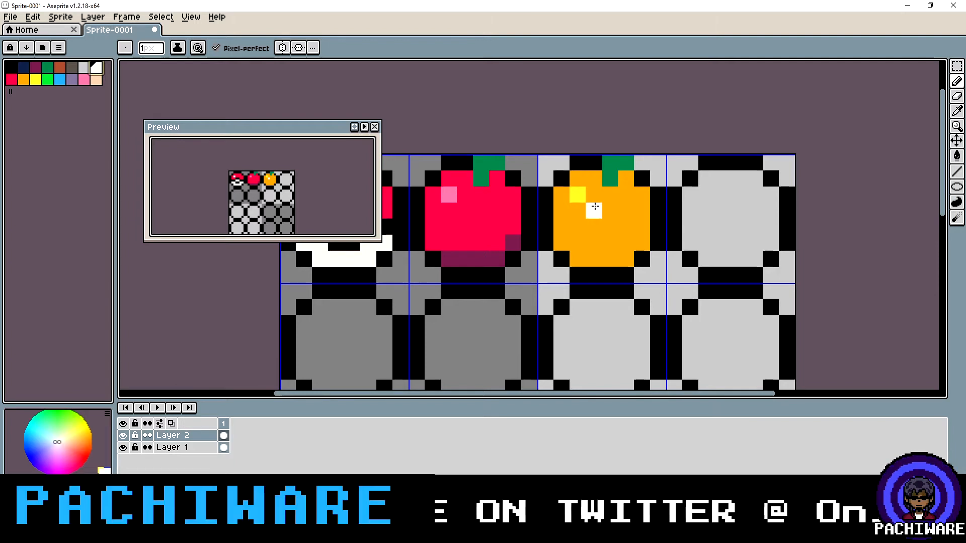
pyautogui.click(581, 190)
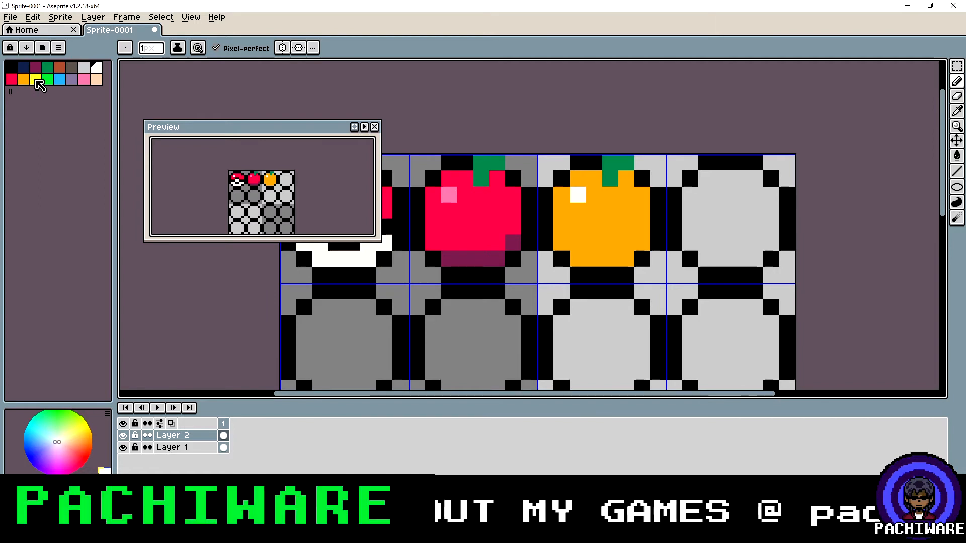
pyautogui.click(36, 81)
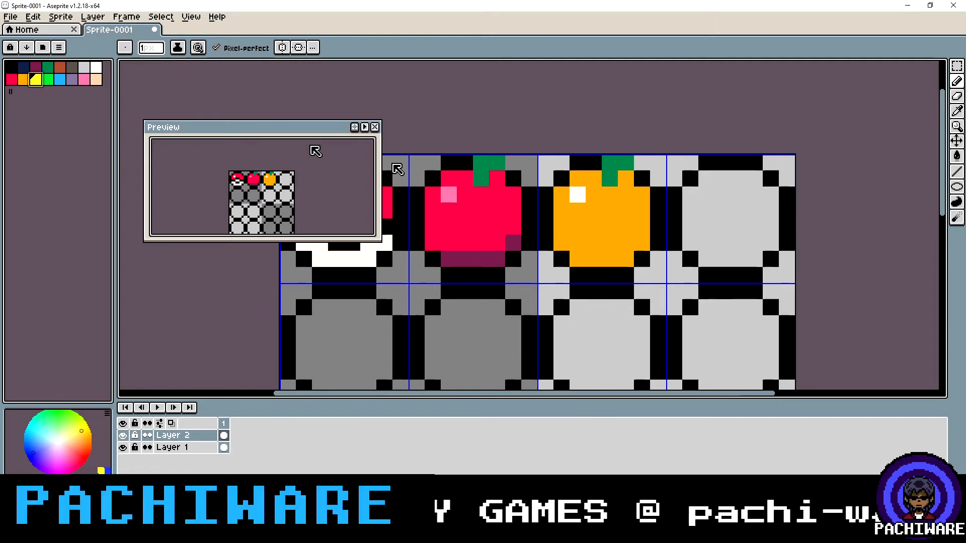
pyautogui.click(578, 194)
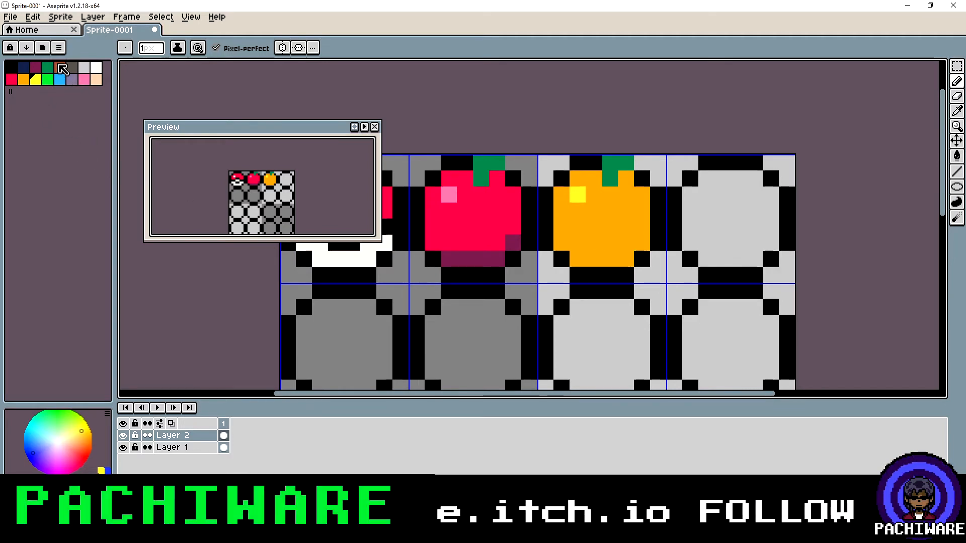
# Shade the orange's lower-right edge and whole bottom row with brown pixels
pyautogui.click(62, 68)
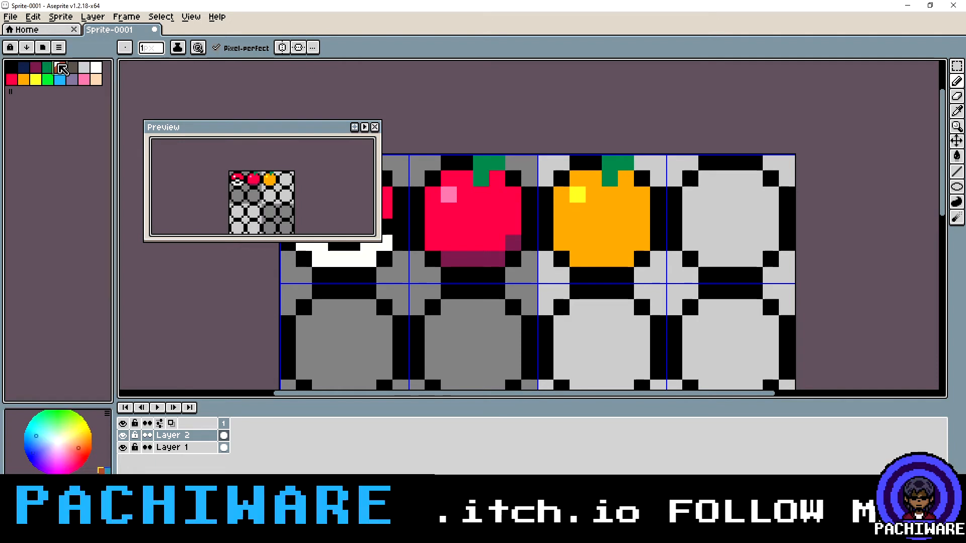
pyautogui.click(639, 238)
pyautogui.moveTo(624, 259); pyautogui.dragTo(576, 257)
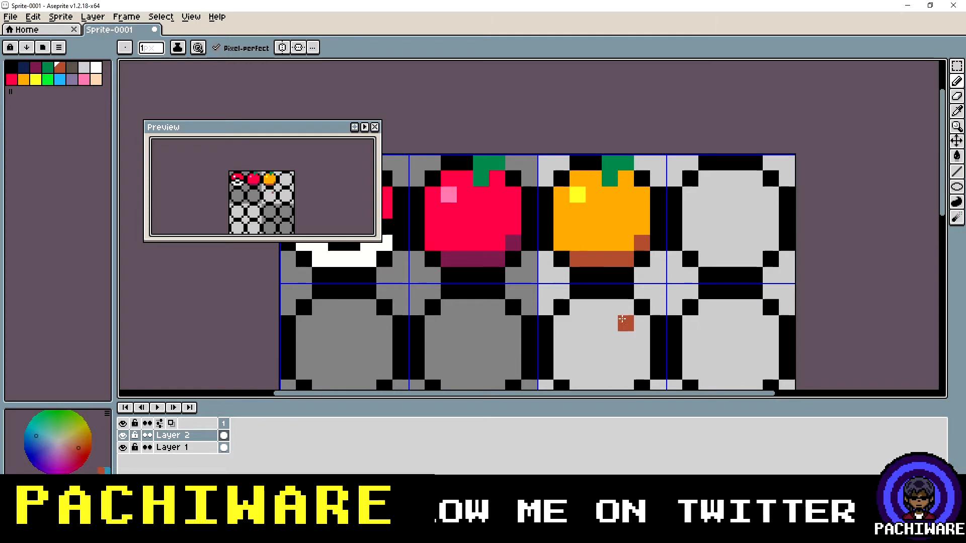
# Fill the fourth circle in the first row with greyish purple
pyautogui.scroll(-2, 631, 260)
pyautogui.scroll(2, 693, 261)
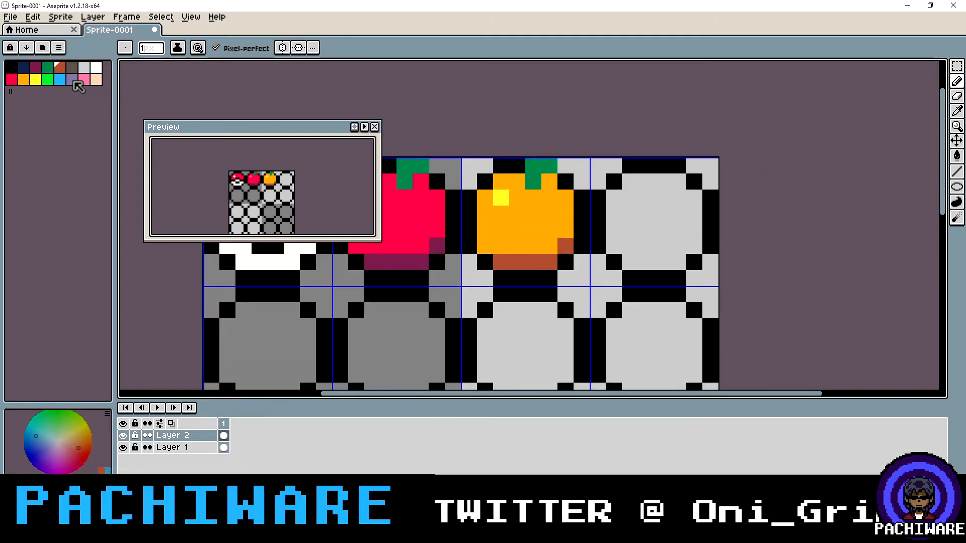
pyautogui.click(74, 81)
pyautogui.click(956, 156)
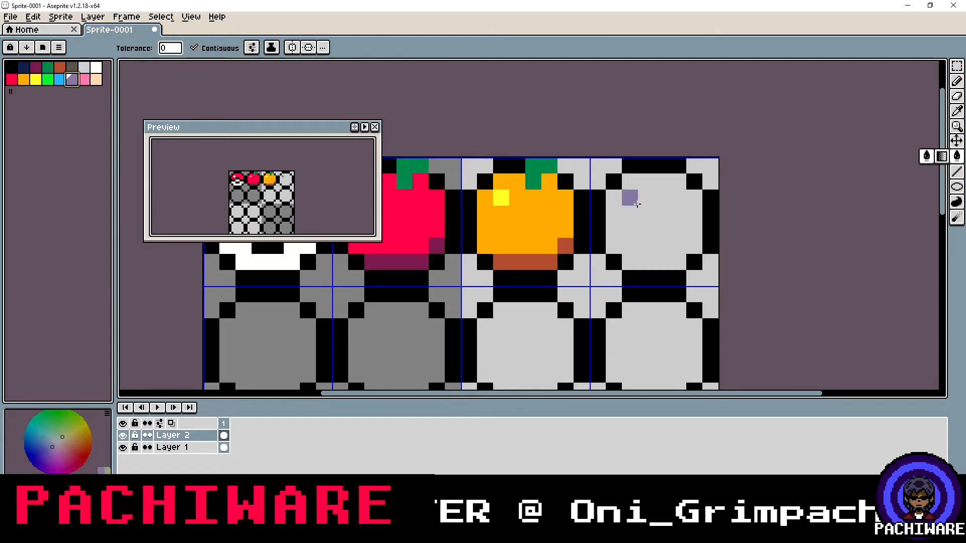
pyautogui.click(629, 199)
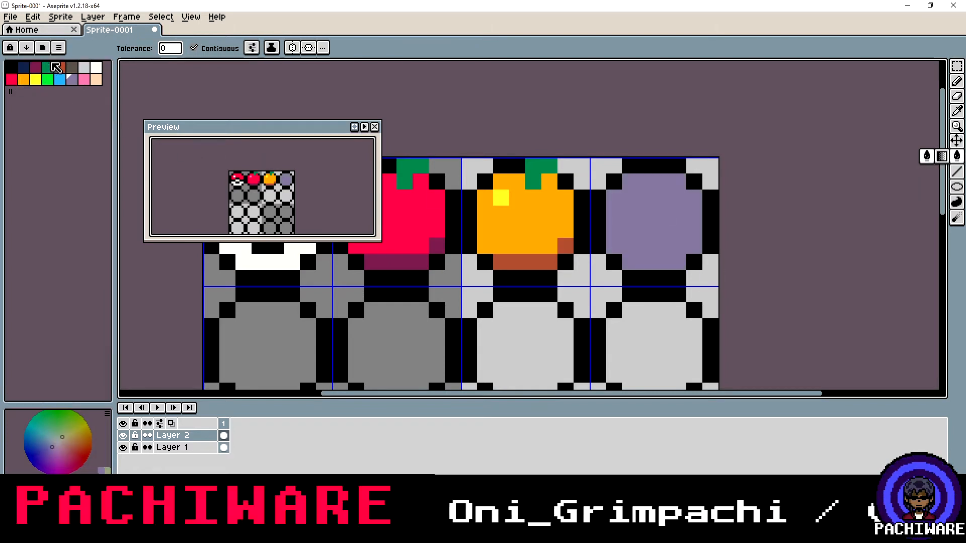
# Draw a small green leaf on top of the purple fruit, matching the leaves on the apple and orange
pyautogui.click(48, 67)
pyautogui.click(956, 81)
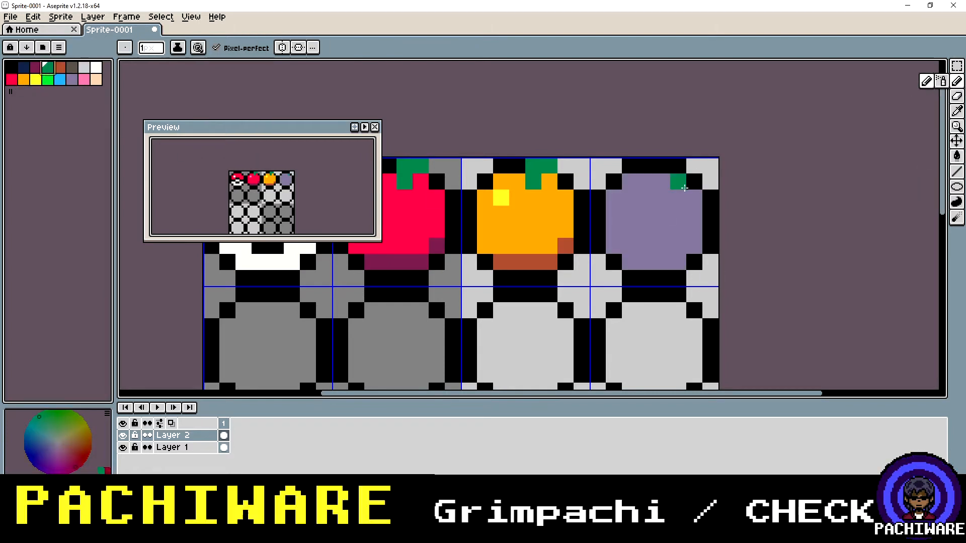
pyautogui.click(662, 181)
pyautogui.moveTo(661, 175); pyautogui.dragTo(678, 166)
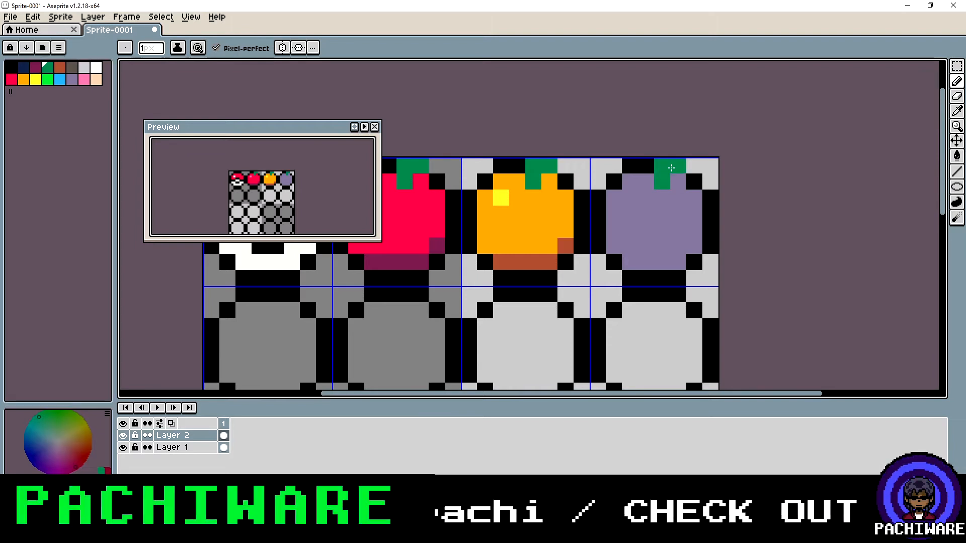
# Shade the purple fruit's lower-right edge and whole bottom row with dark maroon pixels
pyautogui.click(38, 69)
pyautogui.click(694, 246)
pyautogui.click(678, 262)
pyautogui.click(646, 262)
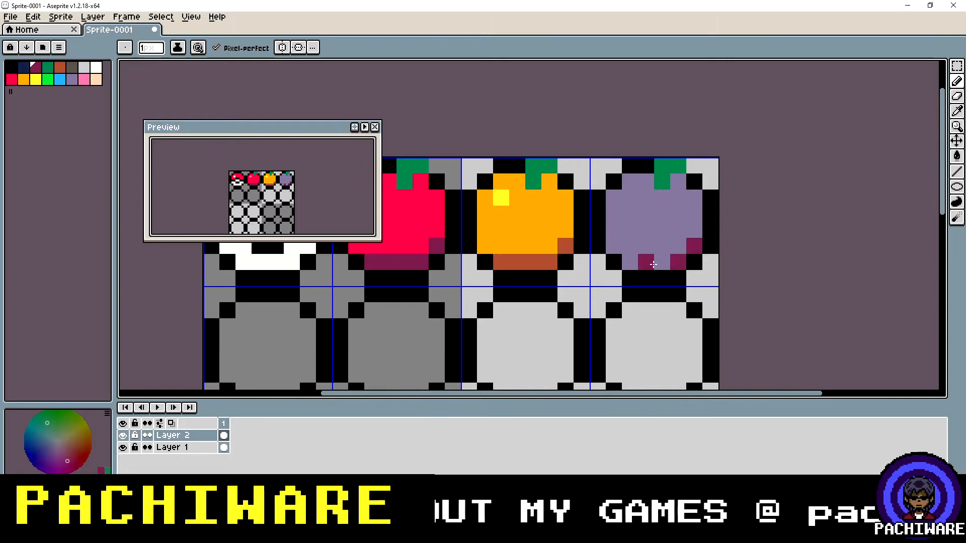
pyautogui.click(662, 262)
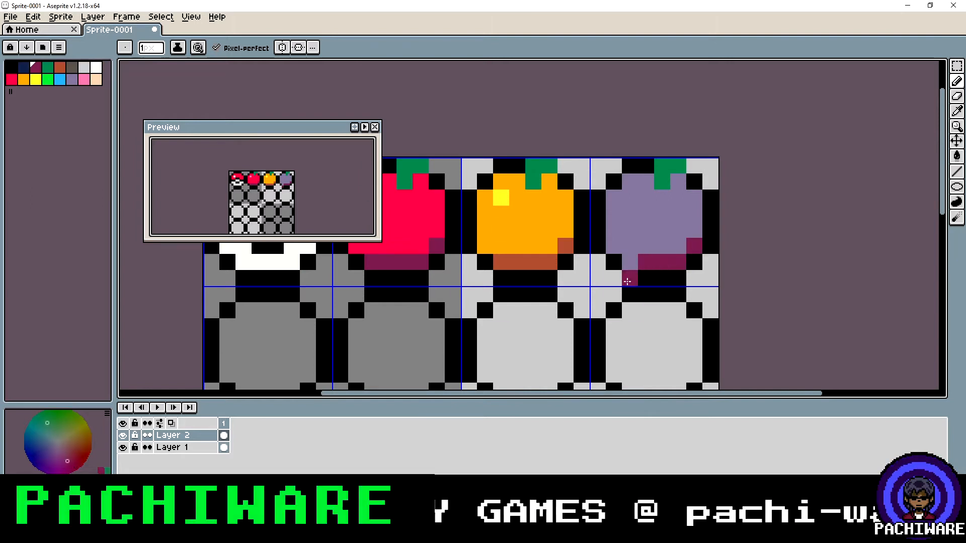
pyautogui.click(630, 262)
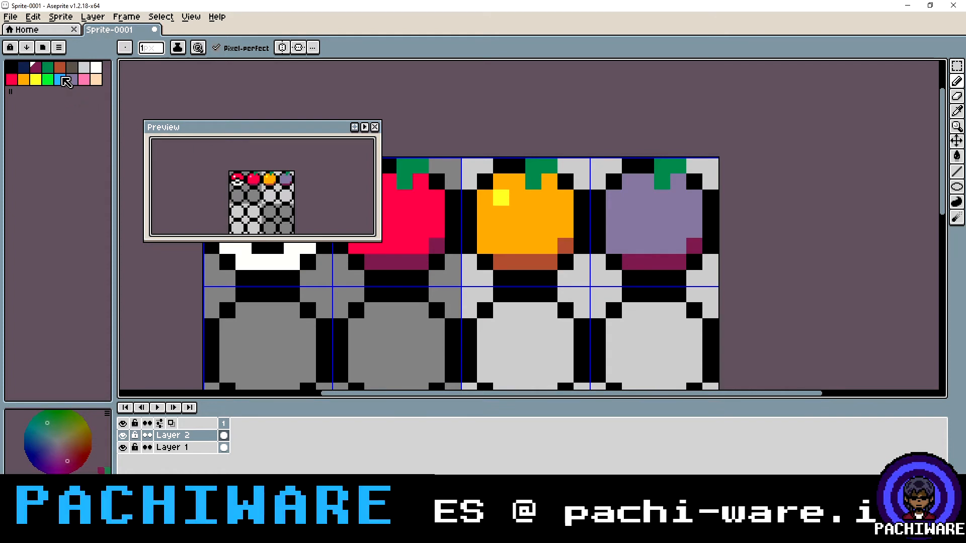
# Try a light blue highlight pixel on the purple fruit's upper left and undo it
pyautogui.click(63, 79)
pyautogui.click(623, 200)
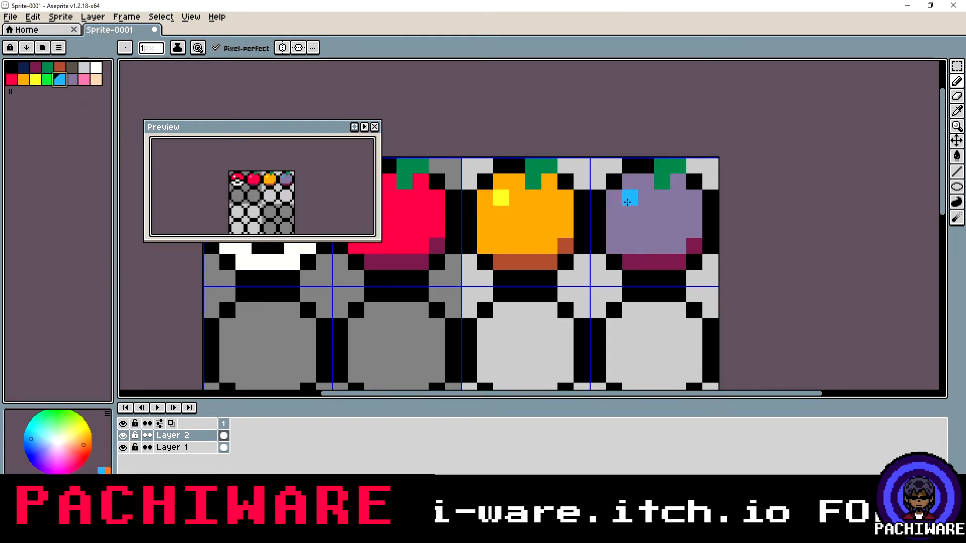
pyautogui.hotkey('ctrl', 'z')
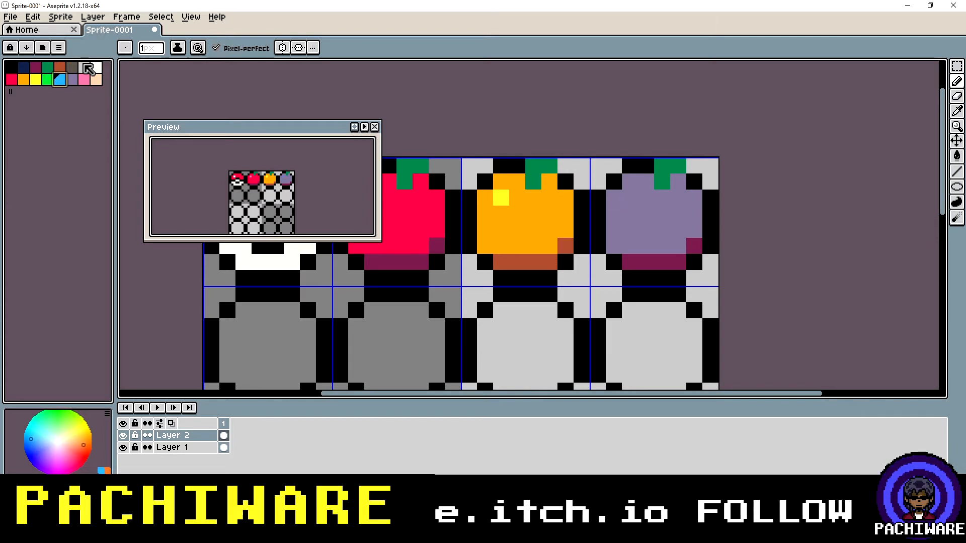
# Add a light grey highlight pixel on the purple fruit's upper left
pyautogui.click(87, 67)
pyautogui.click(630, 198)
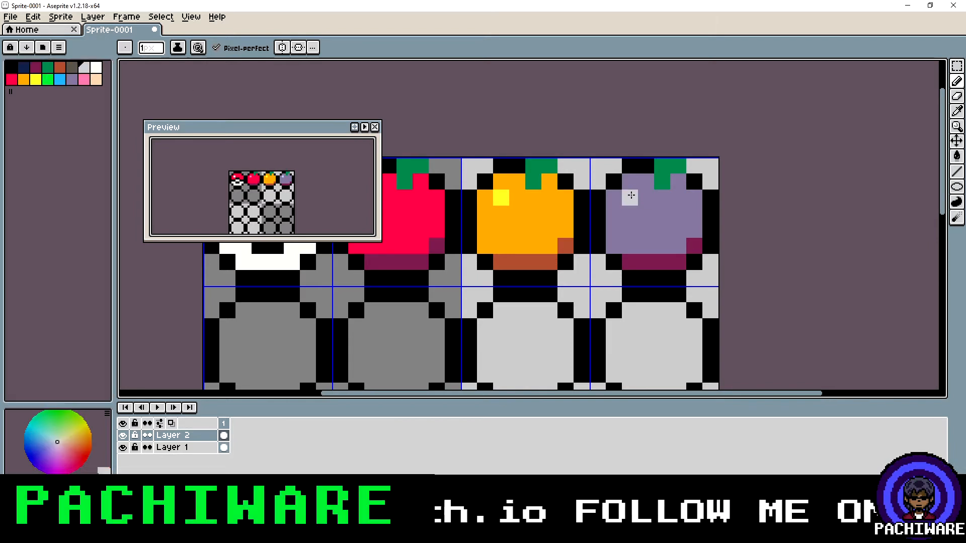
pyautogui.scroll(-2, 646, 248)
pyautogui.scroll(2, 653, 335)
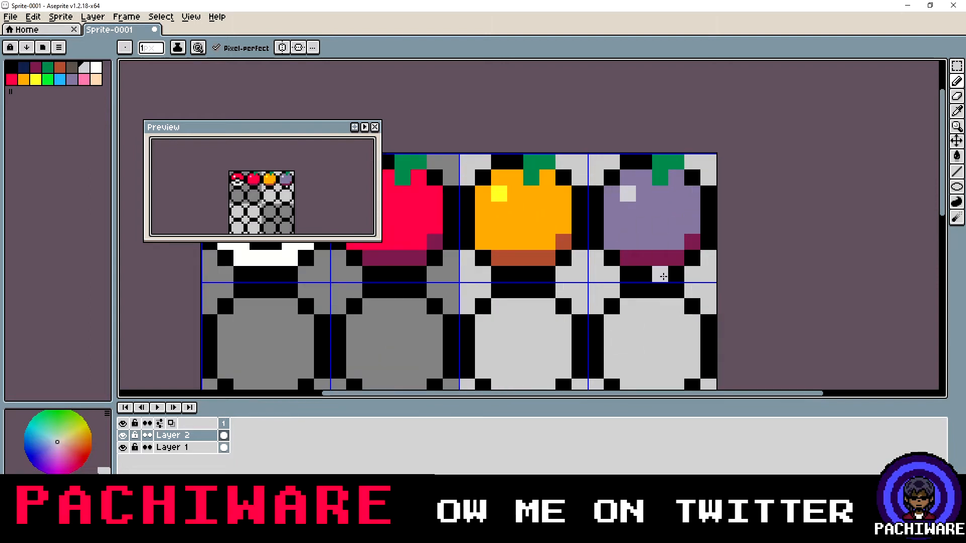
pyautogui.scroll(1, 657, 241)
pyautogui.scroll(-1, 659, 232)
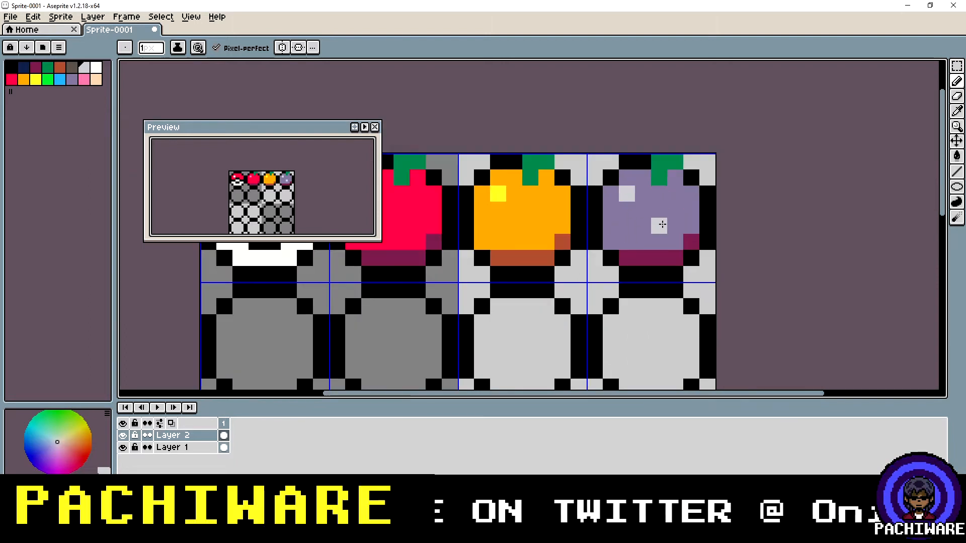
# Sample the dark maroon of the fourth fruit's shadow and fill the fruit's body with it
pyautogui.click(956, 111)
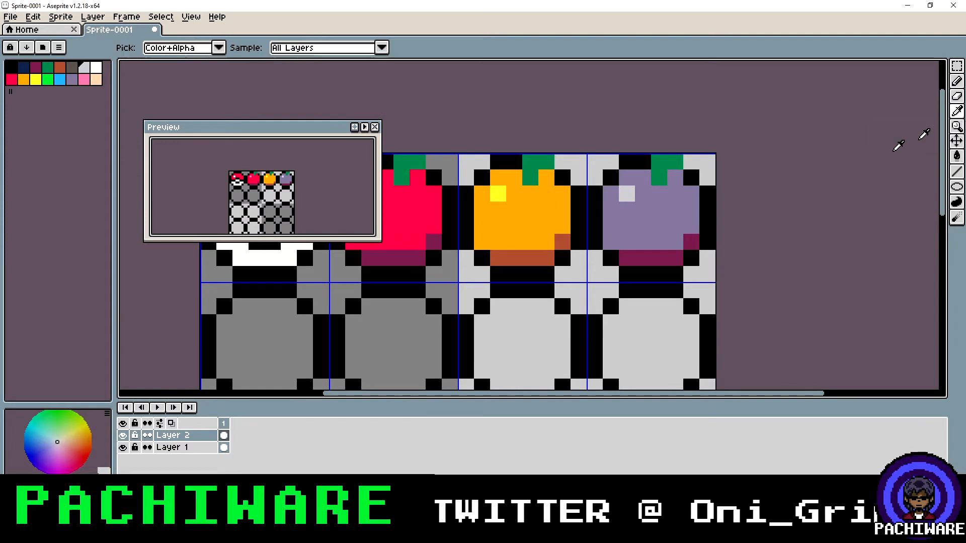
pyautogui.click(699, 238)
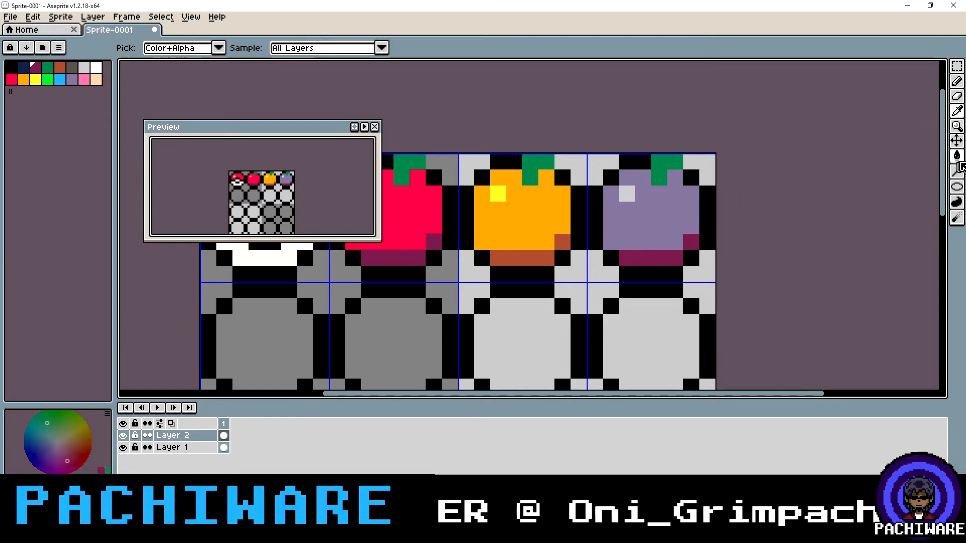
pyautogui.click(956, 156)
pyautogui.click(662, 224)
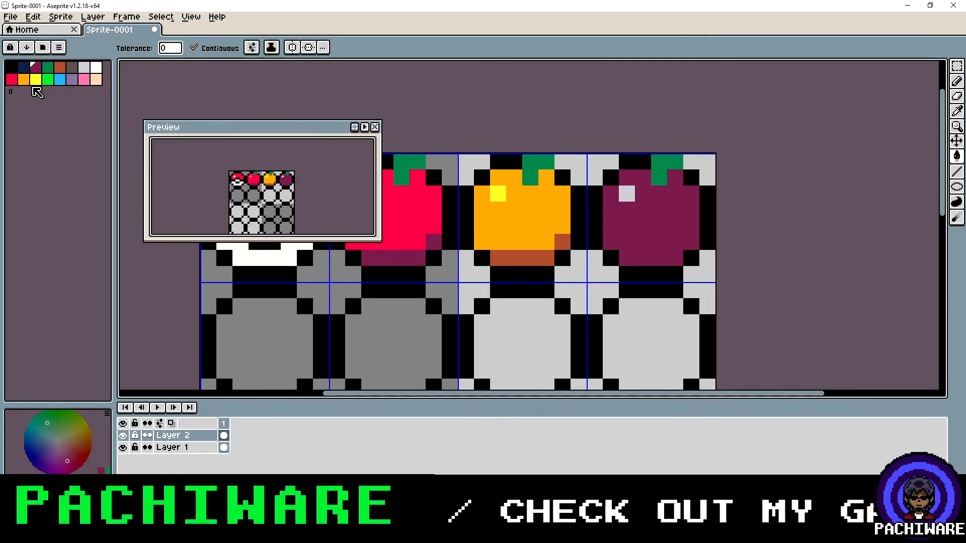
# Shade the maroon fruit's lower-right edge and whole bottom row with dark navy pixels
pyautogui.click(28, 66)
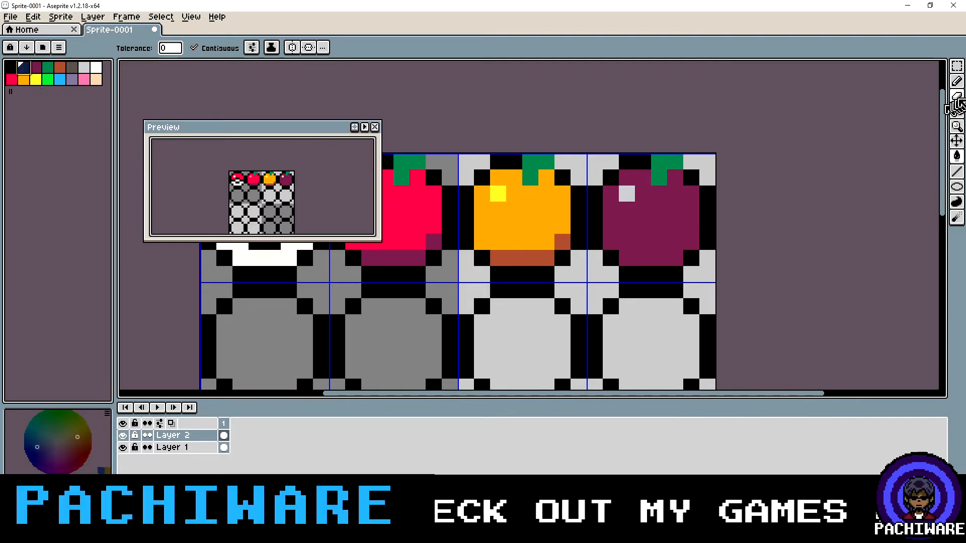
pyautogui.click(956, 81)
pyautogui.click(683, 239)
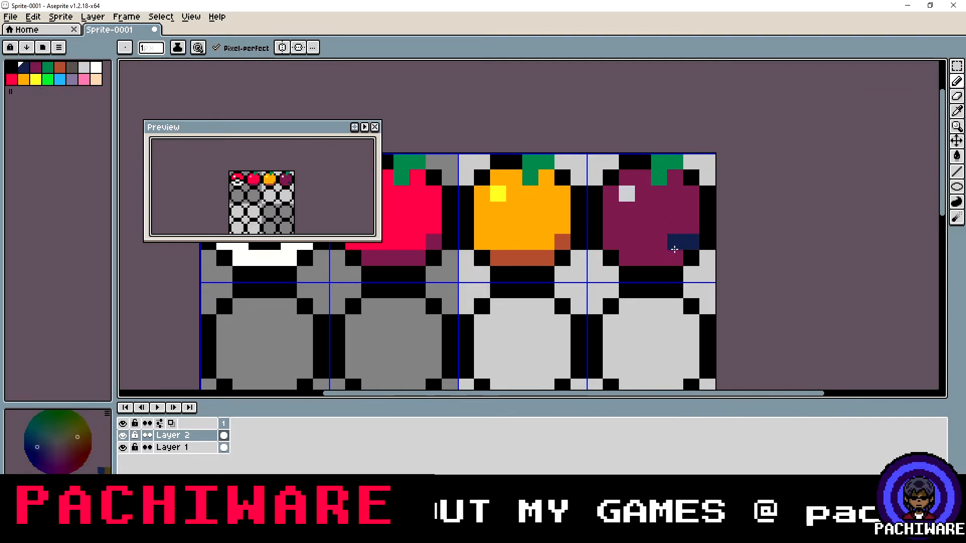
pyautogui.moveTo(676, 254); pyautogui.dragTo(627, 258)
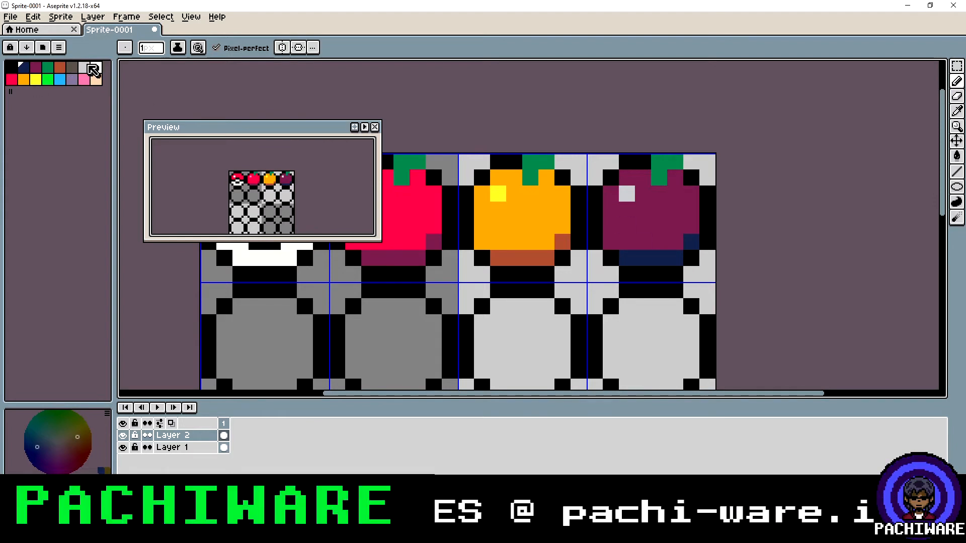
# Recolour the maroon fruit's highlight pixel to greyish purple
pyautogui.click(72, 79)
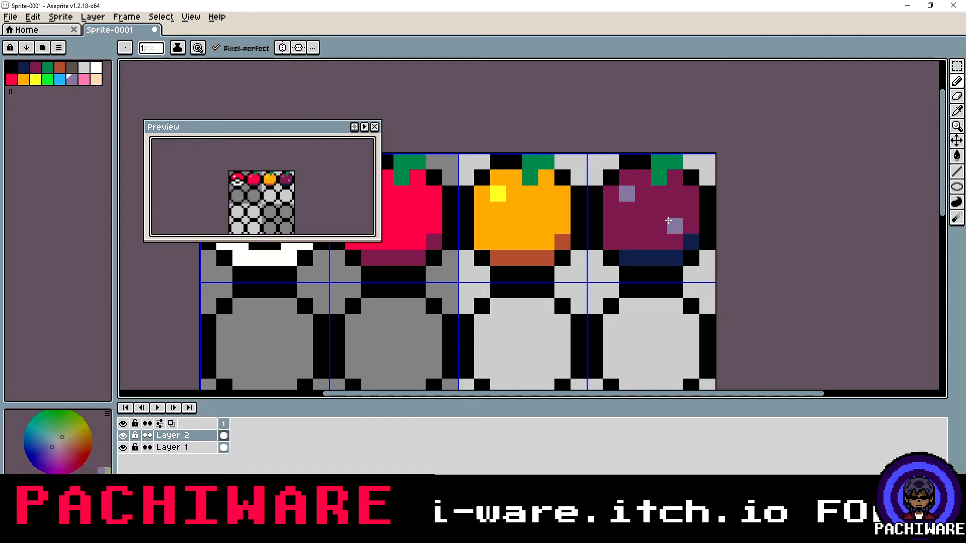
pyautogui.scroll(-4, 674, 224)
pyautogui.scroll(-1, 573, 178)
pyautogui.scroll(1, 618, 247)
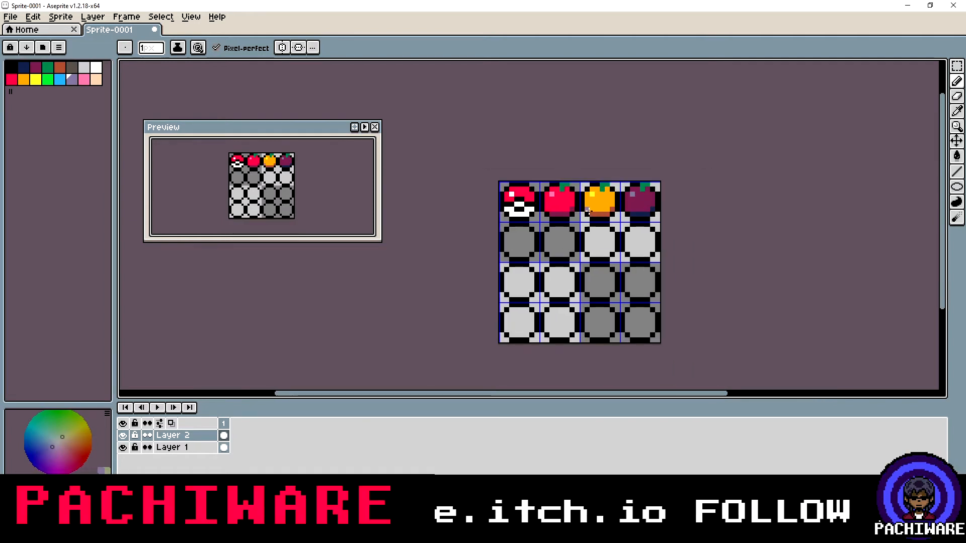
# Fill the first circle in the second row with orange
pyautogui.scroll(1, 571, 295)
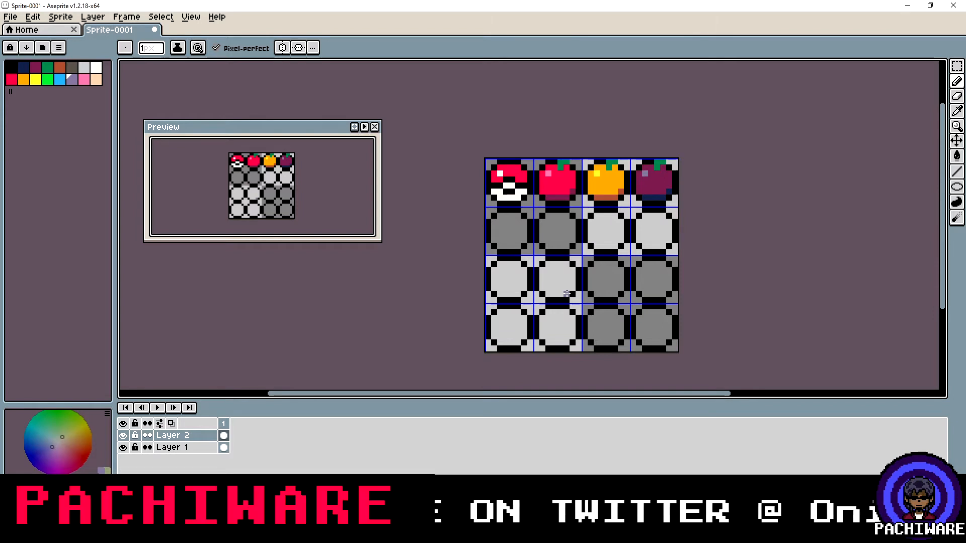
pyautogui.scroll(3, 463, 228)
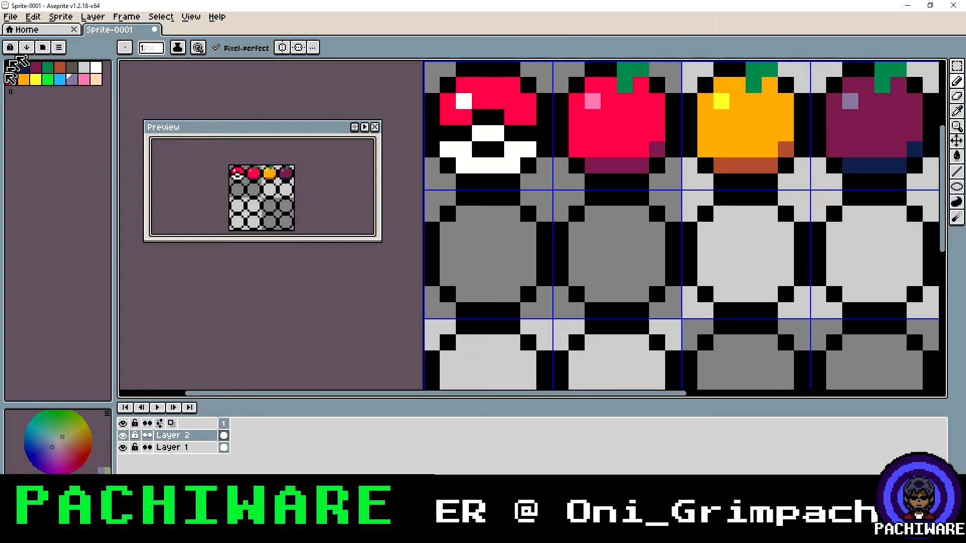
pyautogui.click(23, 81)
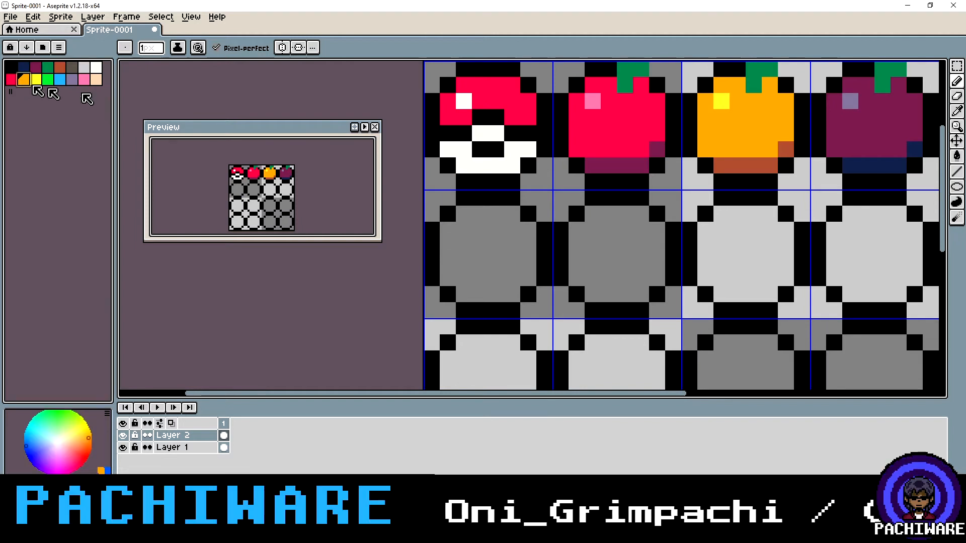
pyautogui.click(957, 156)
pyautogui.click(511, 261)
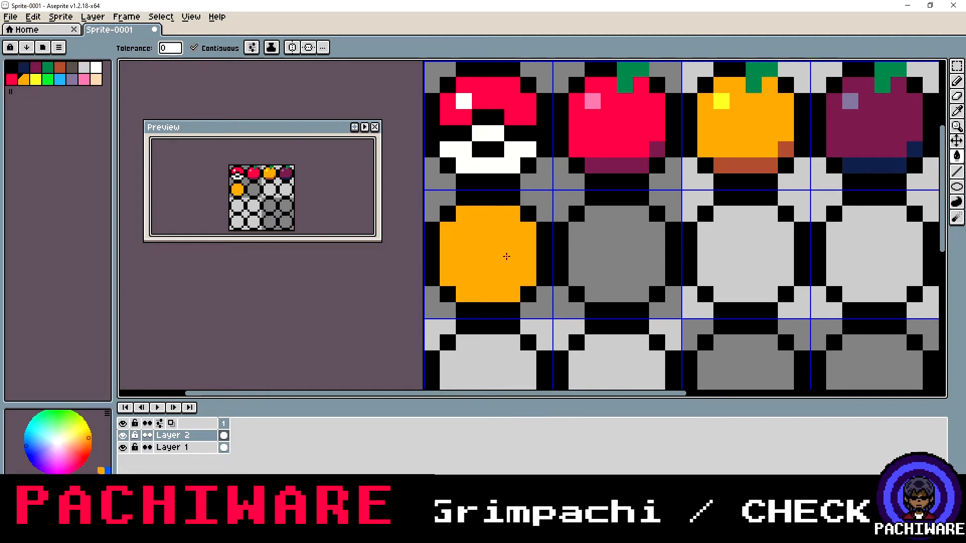
# Draw a yellow square ring inside the orange circle, then shade the ring's right and bottom sides reddish brown
pyautogui.click(37, 79)
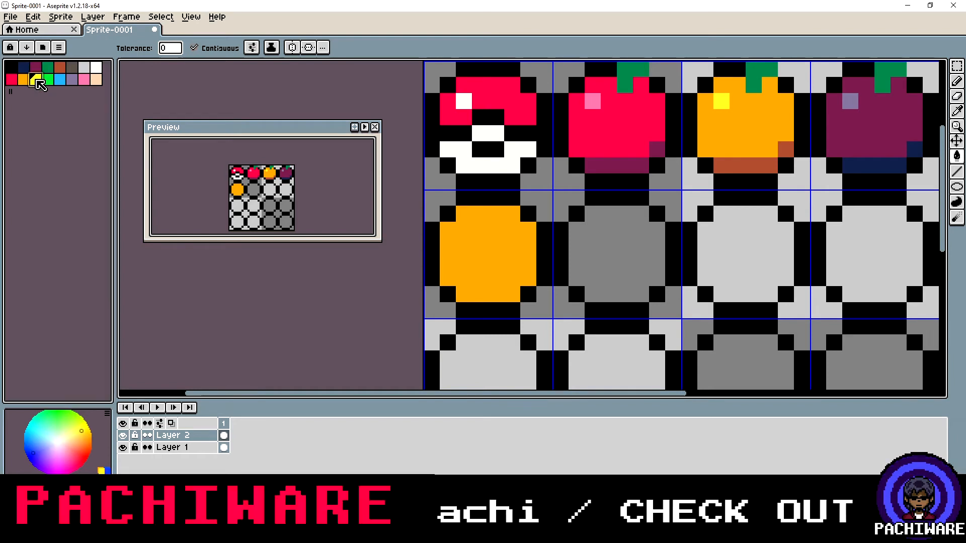
pyautogui.click(957, 171)
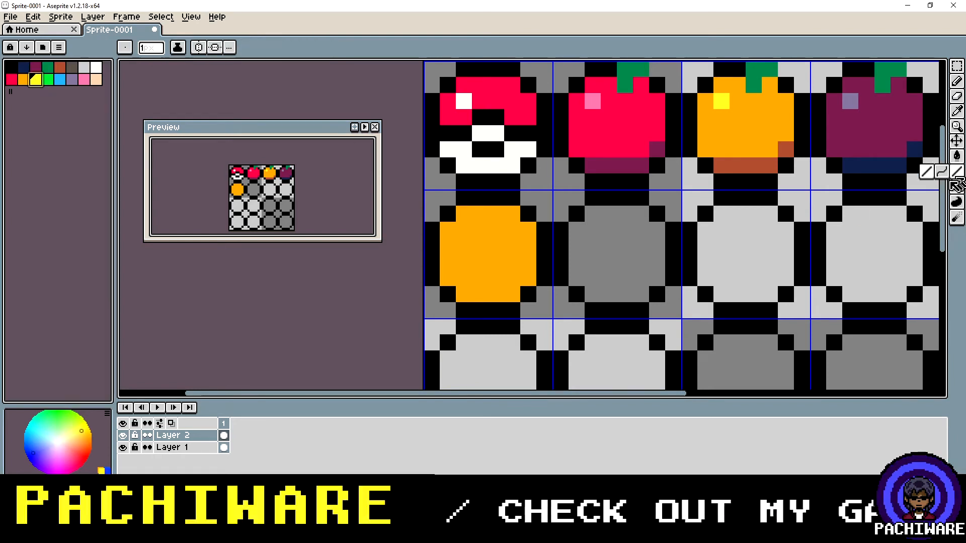
pyautogui.moveTo(463, 227)
pyautogui.mouseDown()
pyautogui.moveTo(501, 220)
pyautogui.moveTo(517, 245)
pyautogui.moveTo(514, 277)
pyautogui.moveTo(462, 277)
pyautogui.moveTo(463, 252)
pyautogui.mouseUp()
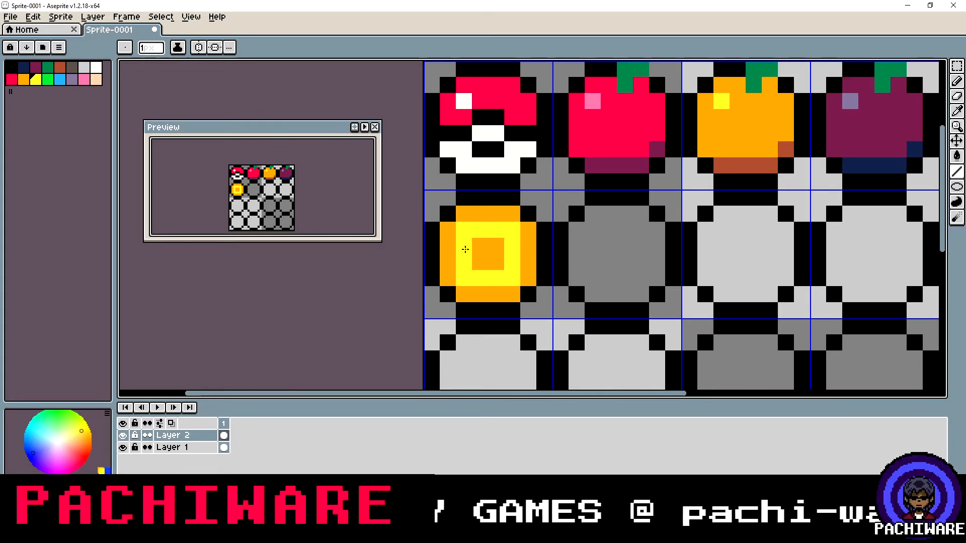
pyautogui.click(492, 245)
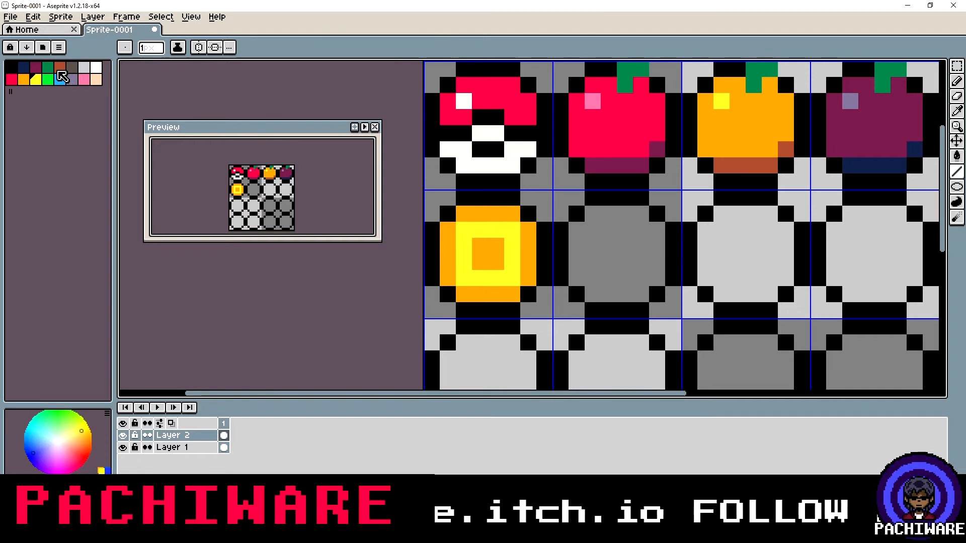
pyautogui.click(60, 67)
pyautogui.moveTo(512, 230)
pyautogui.mouseDown()
pyautogui.moveTo(511, 273)
pyautogui.moveTo(468, 275)
pyautogui.mouseUp()
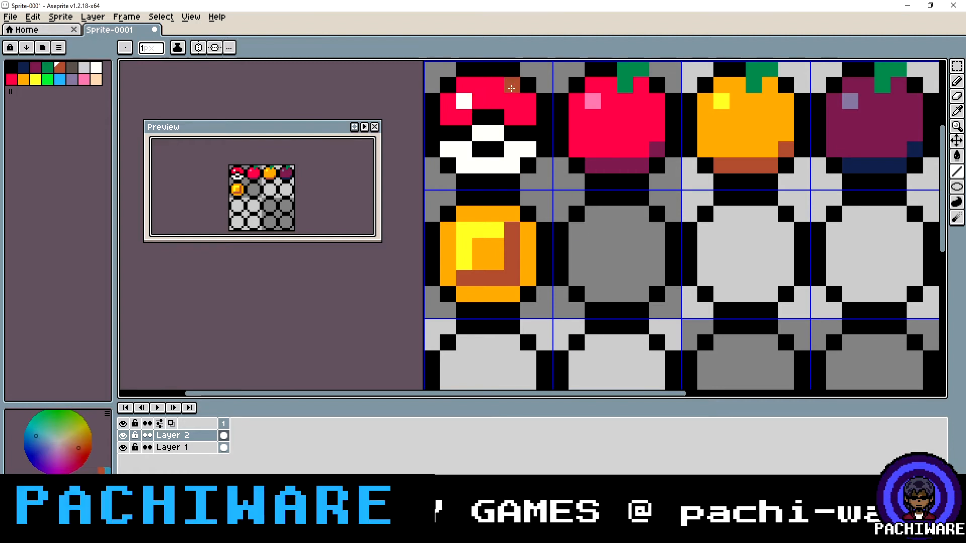
# Trim one pixel from the orange fruit's stem with black, keeping the full dark green stems on the apple and plum
pyautogui.click(15, 64)
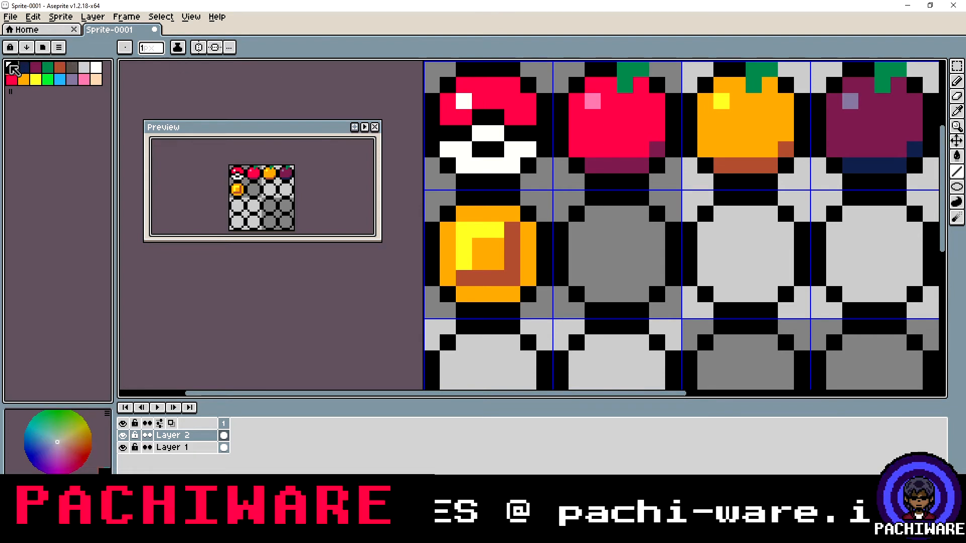
pyautogui.scroll(-1, 528, 245)
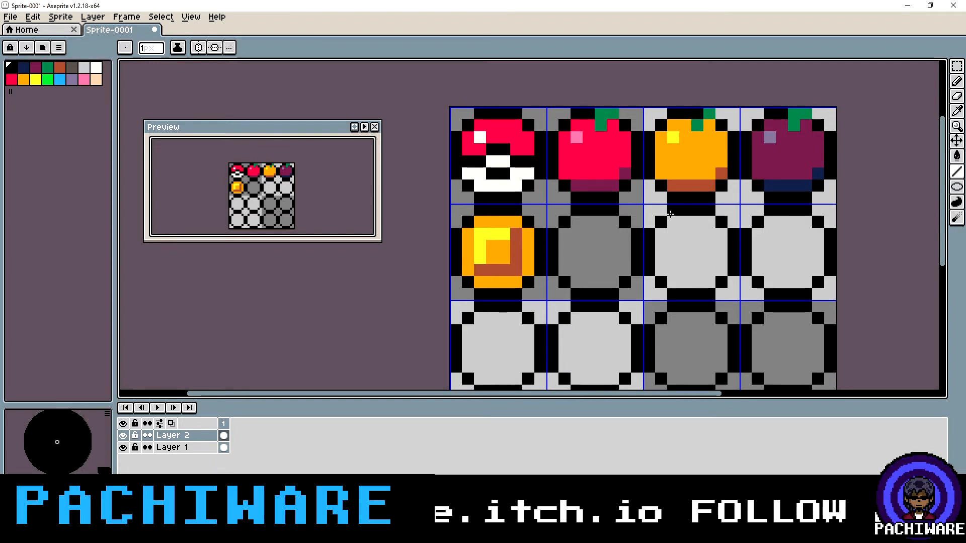
pyautogui.click(597, 118)
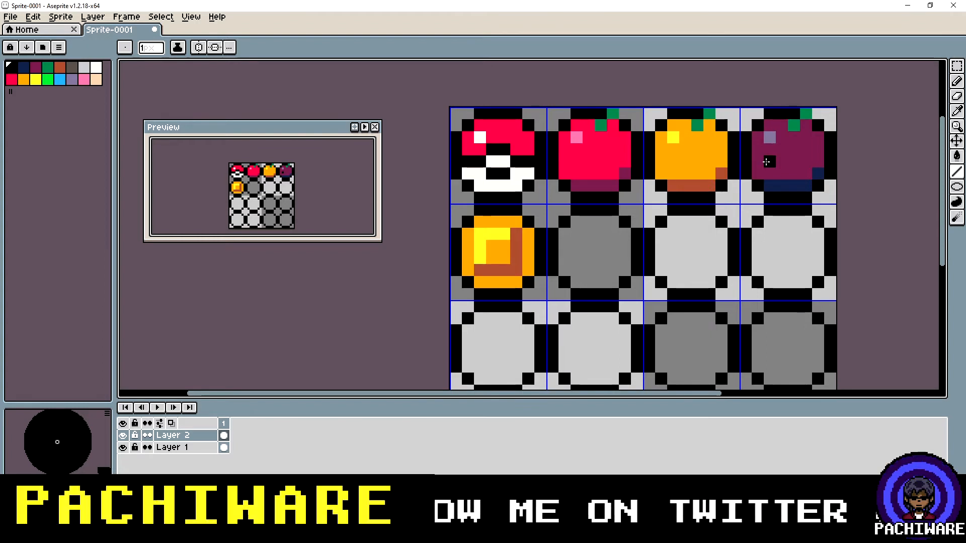
pyautogui.hotkey('ctrl', 'z')
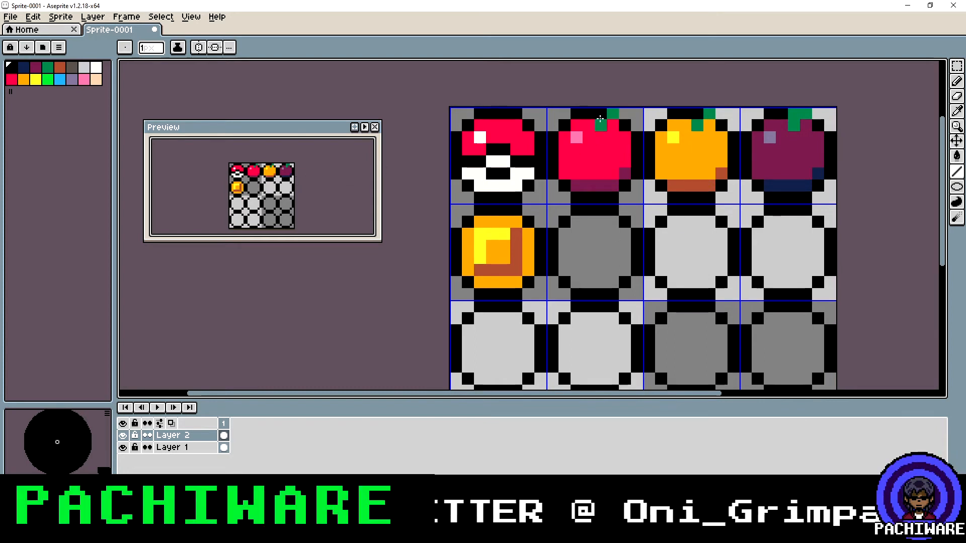
pyautogui.click(48, 67)
pyautogui.click(600, 114)
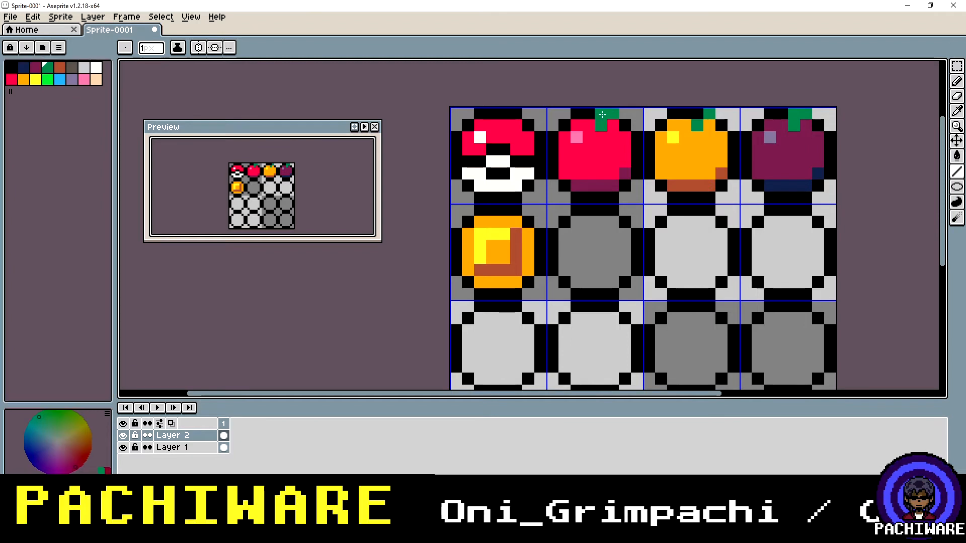
# Round the coin's inner ring by painting its corner pixels orange
pyautogui.click(23, 79)
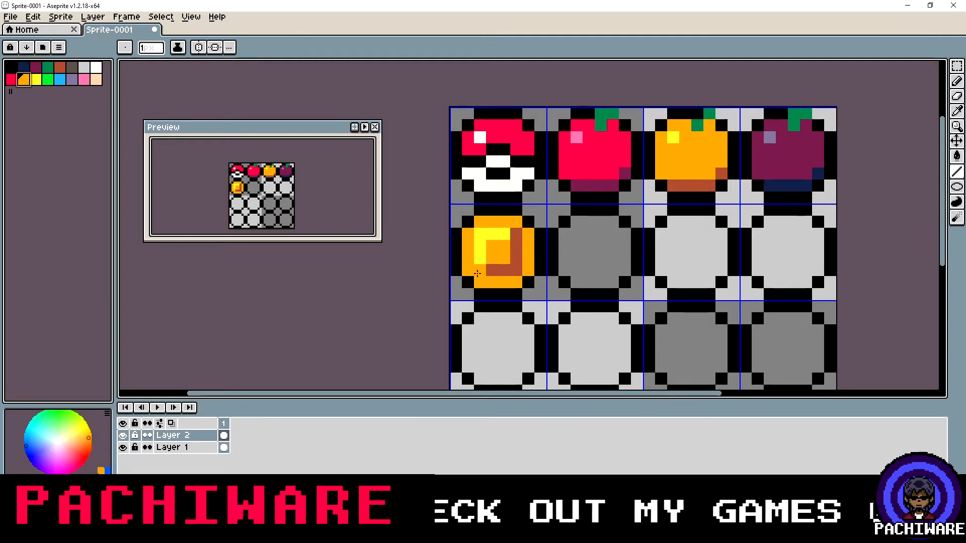
pyautogui.scroll(1, 480, 271)
pyautogui.click(532, 228)
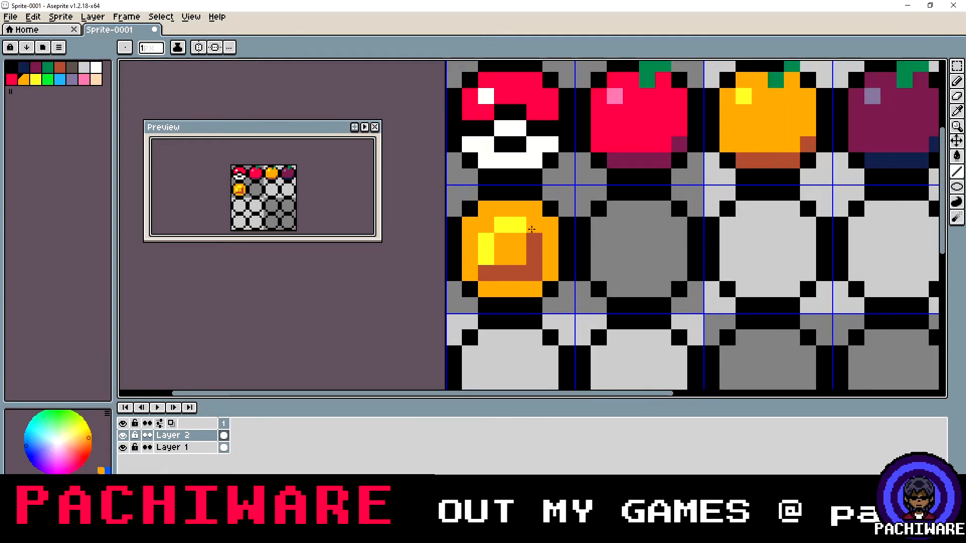
pyautogui.click(534, 273)
pyautogui.click(488, 275)
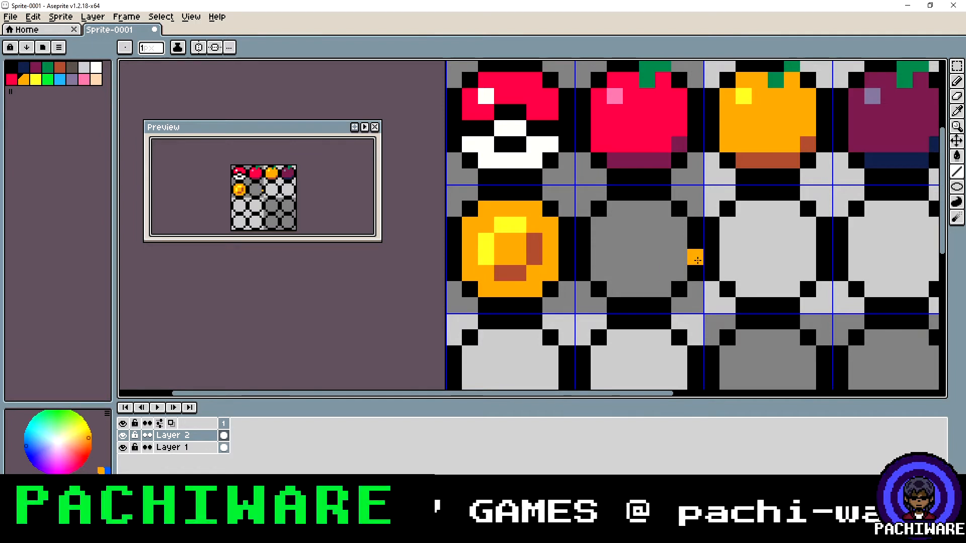
# Fill the second circle in the second row with dark green
pyautogui.scroll(-4, 606, 217)
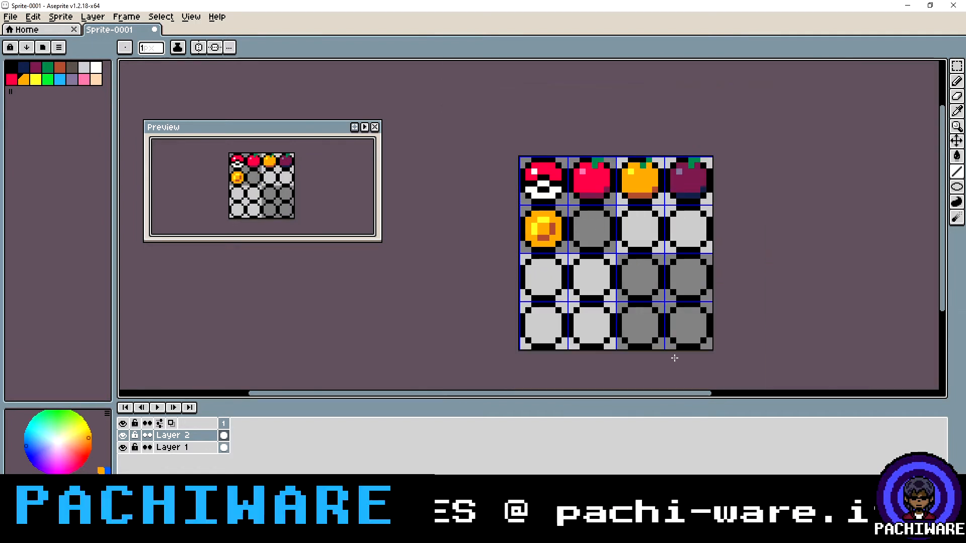
pyautogui.scroll(1, 675, 358)
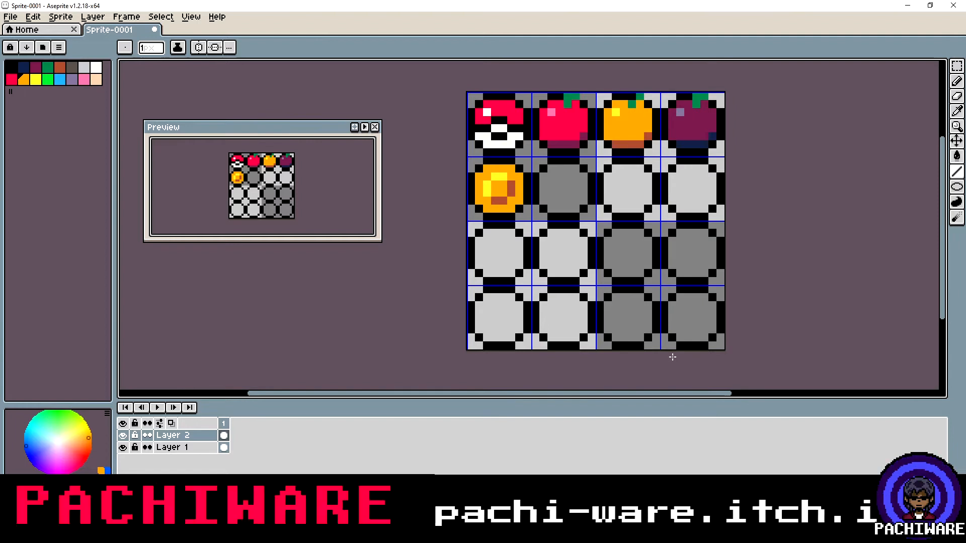
pyautogui.click(48, 68)
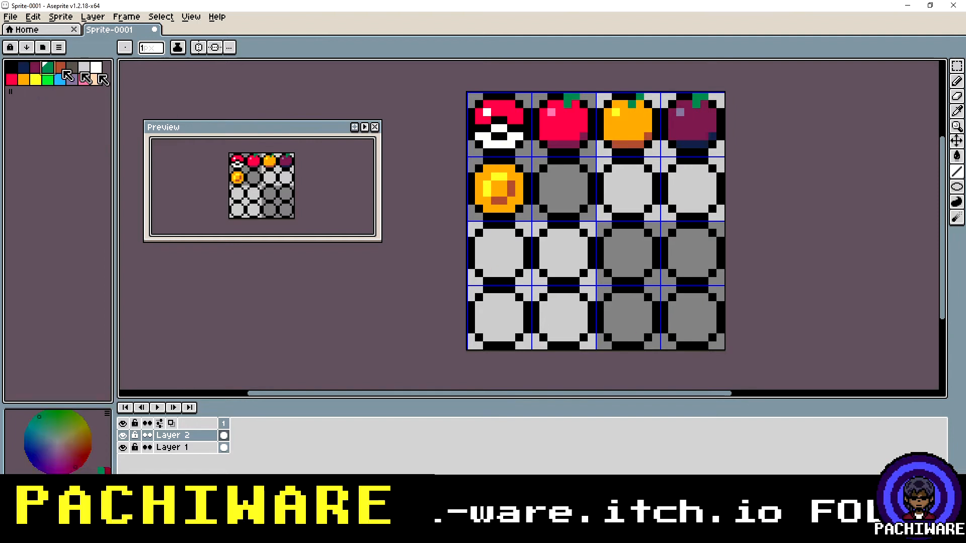
pyautogui.click(957, 156)
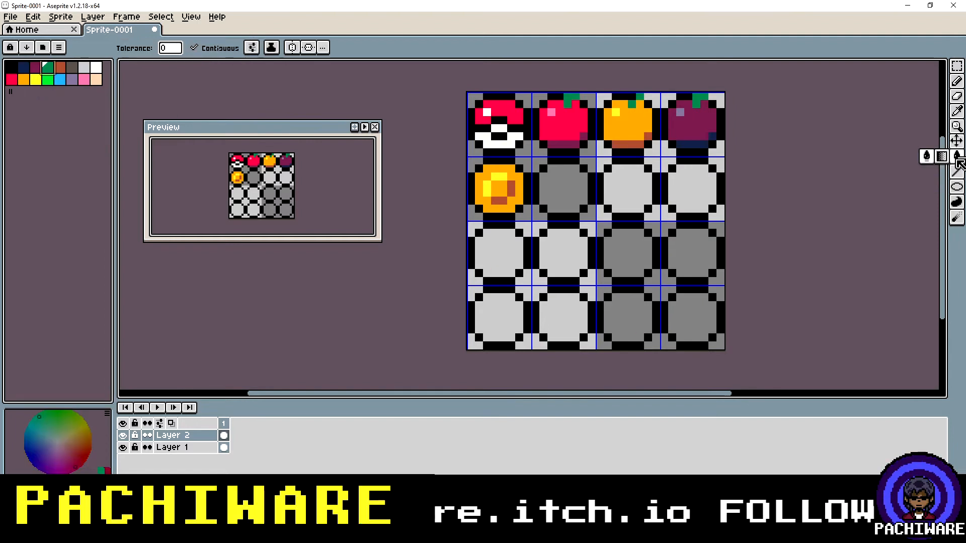
pyautogui.click(562, 191)
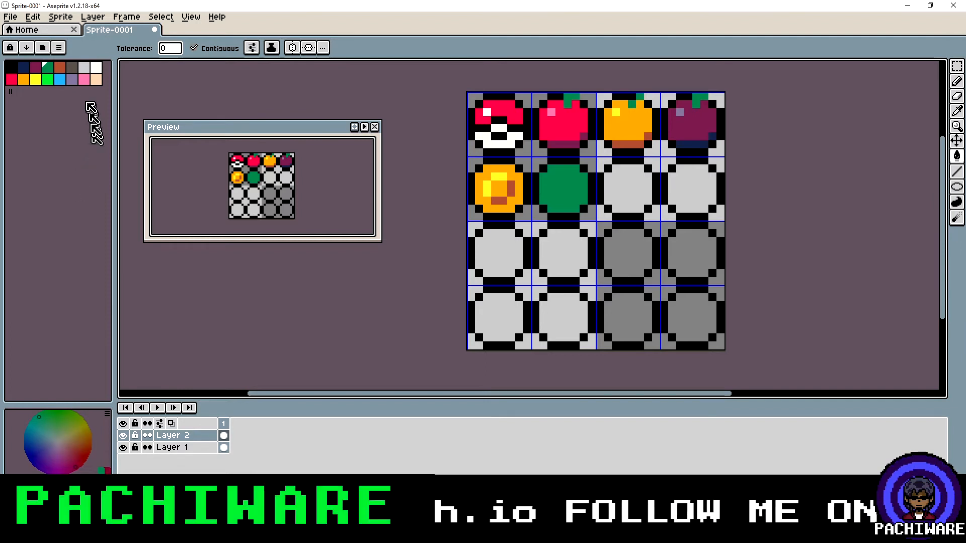
# Fill the second circle in the second row with reddish brown
pyautogui.click(59, 67)
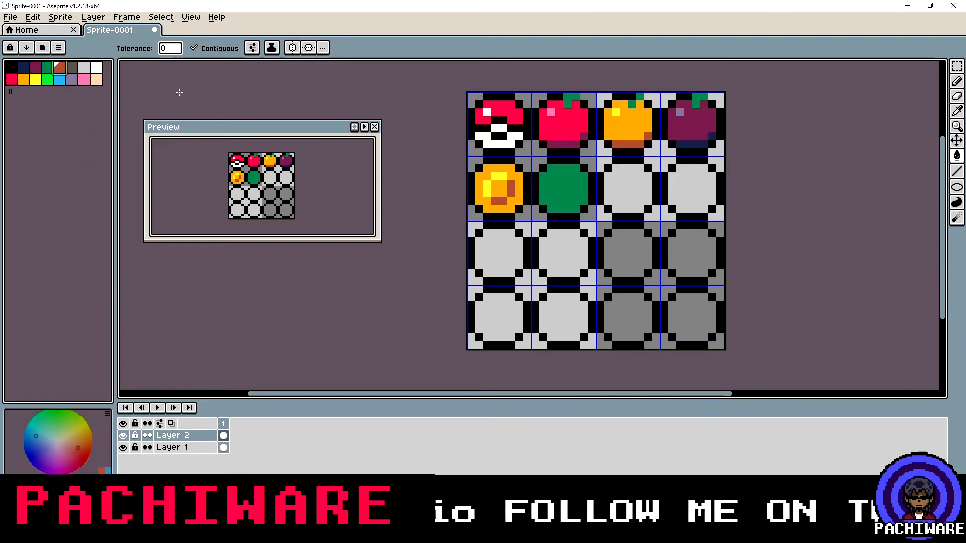
pyautogui.click(957, 156)
pyautogui.click(565, 187)
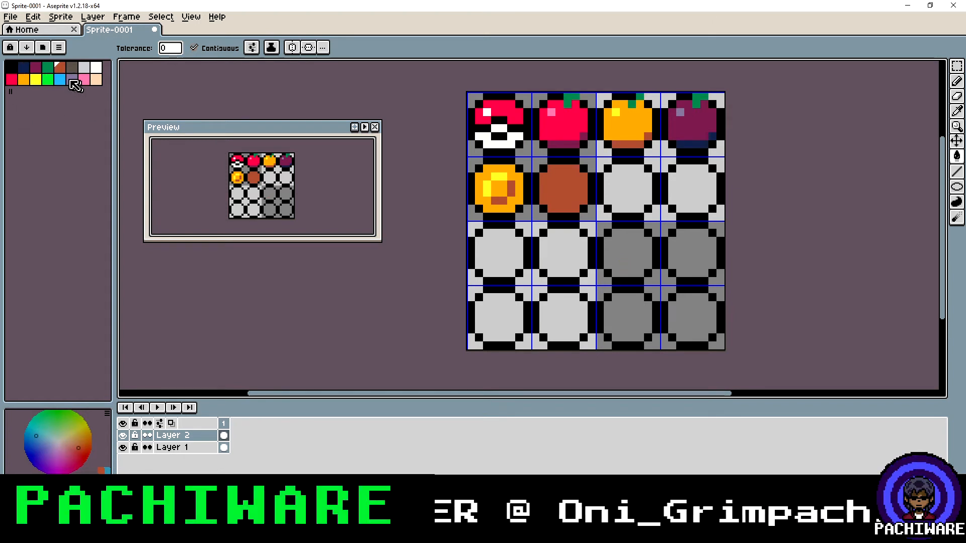
# Try a greyish purple pixel on the brown circle, then replace it with light blue and add two more light blue dots
pyautogui.click(72, 79)
pyautogui.click(957, 82)
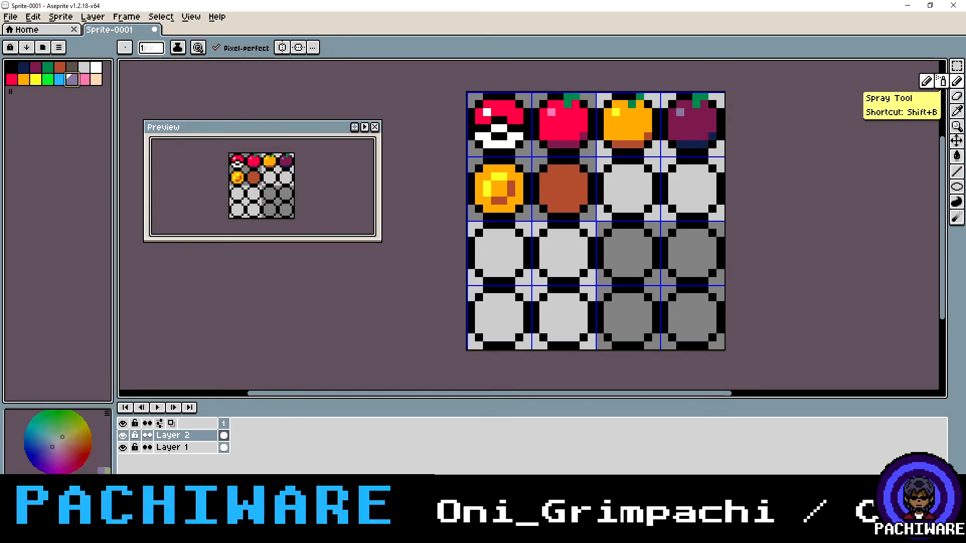
pyautogui.click(552, 175)
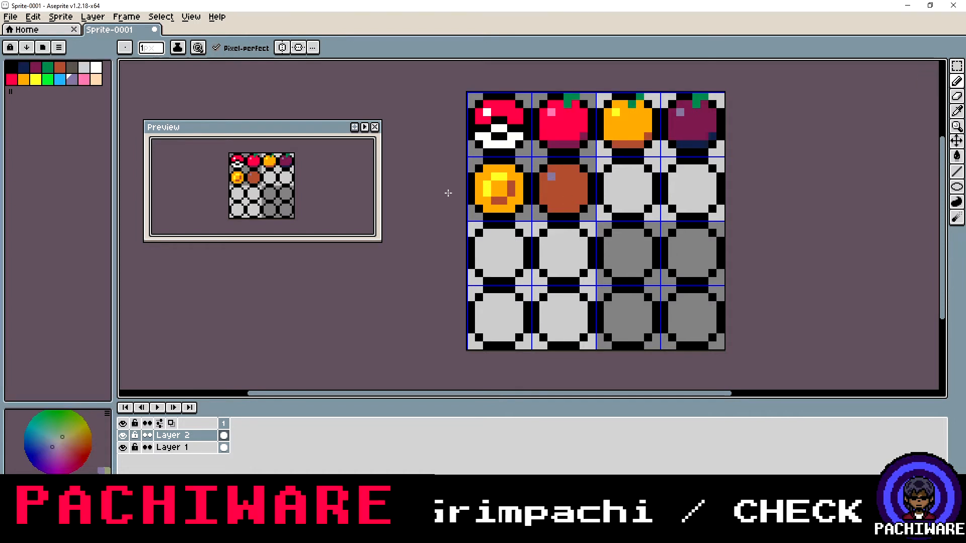
pyautogui.click(62, 79)
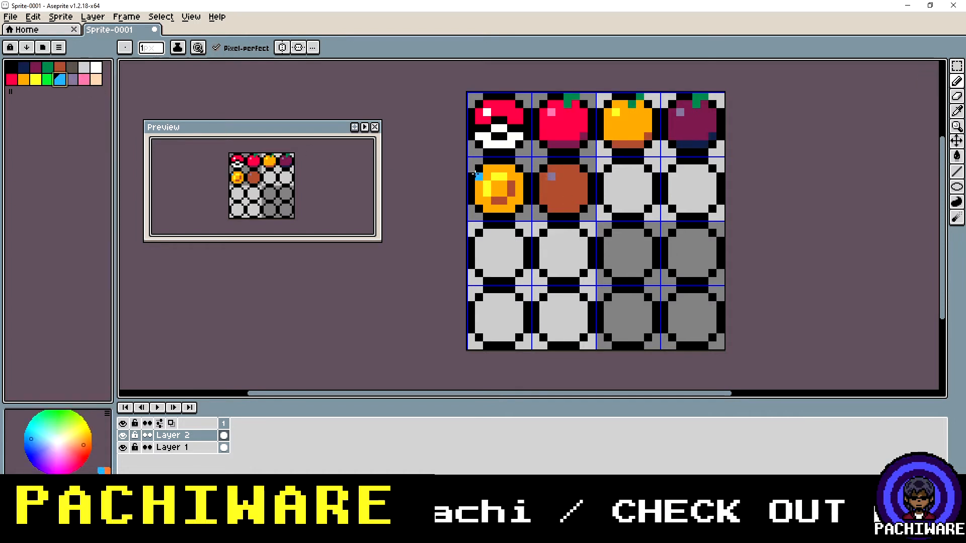
pyautogui.click(552, 176)
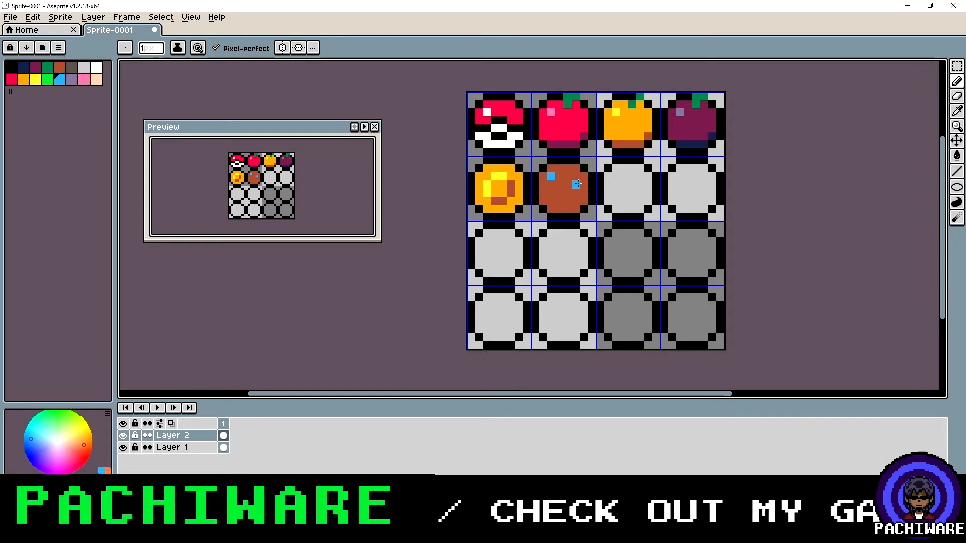
pyautogui.click(578, 184)
pyautogui.click(559, 201)
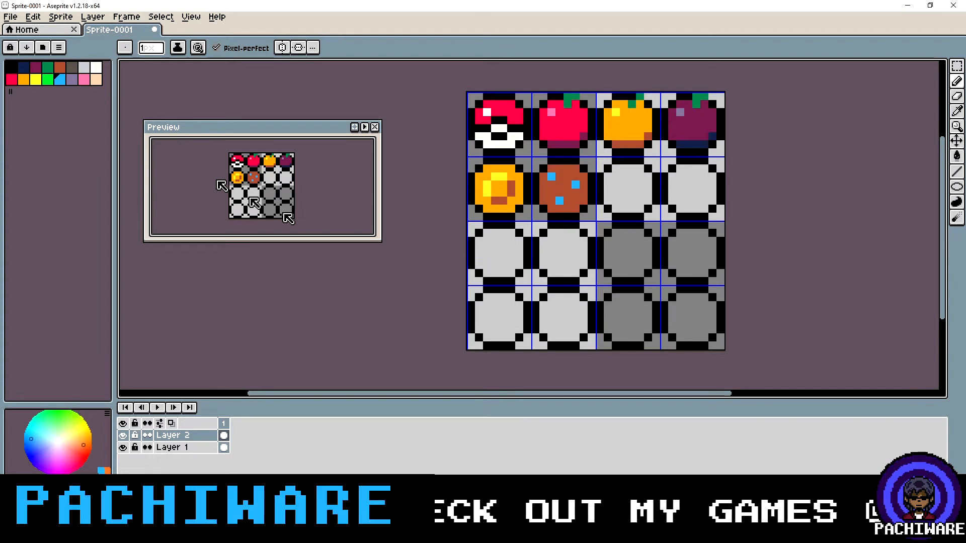
# Add three pink sprinkle pixels to the brown circle, at its top edge, left side and lower right
pyautogui.click(84, 80)
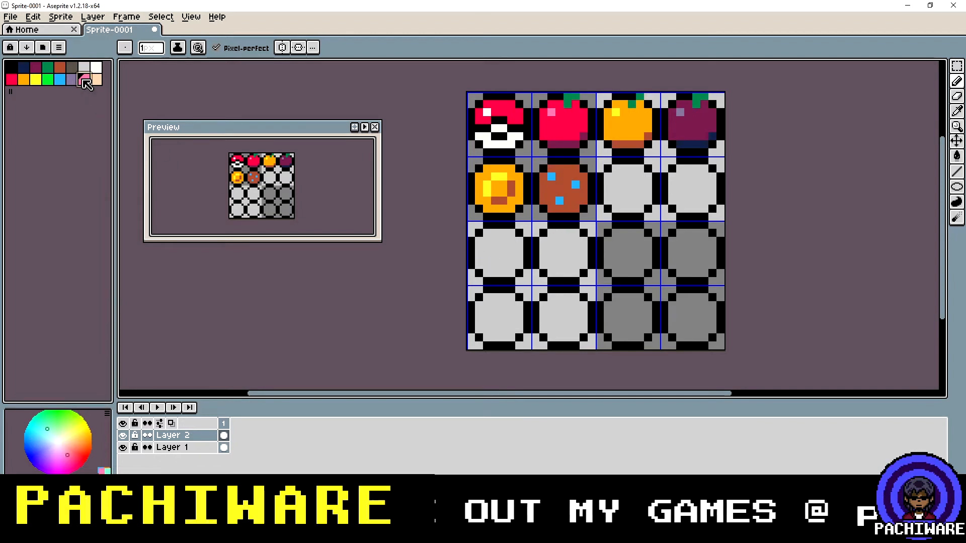
pyautogui.click(567, 169)
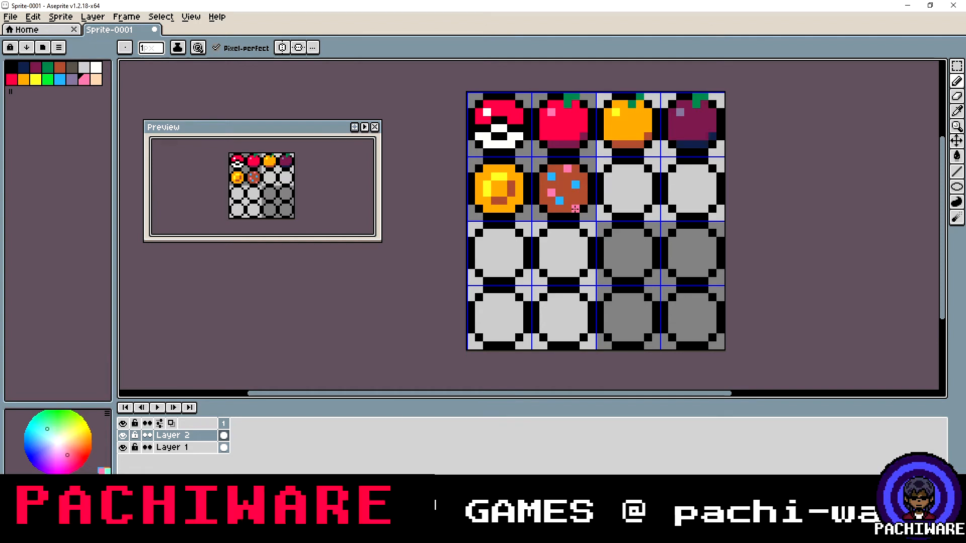
pyautogui.click(575, 208)
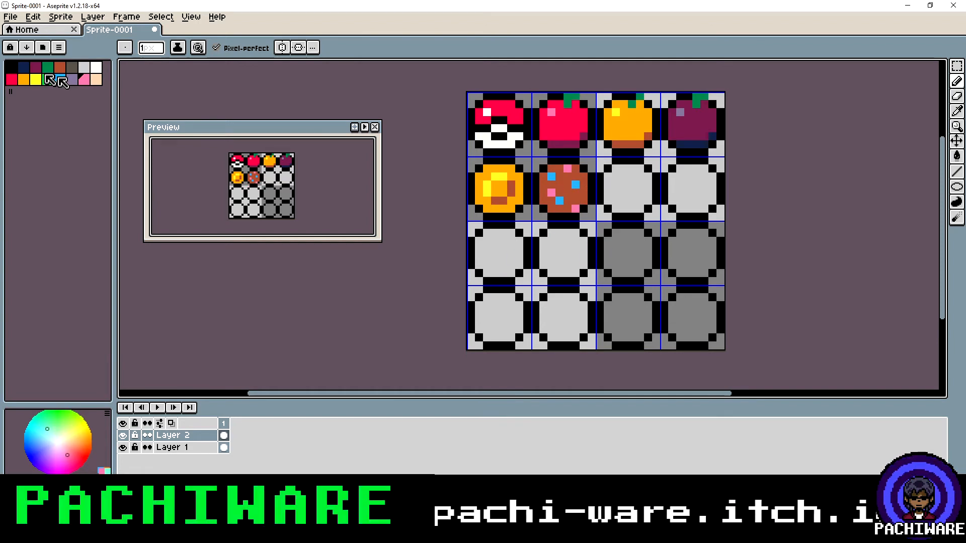
# Recolour the brown circle's three light blue dots red
pyautogui.click(11, 80)
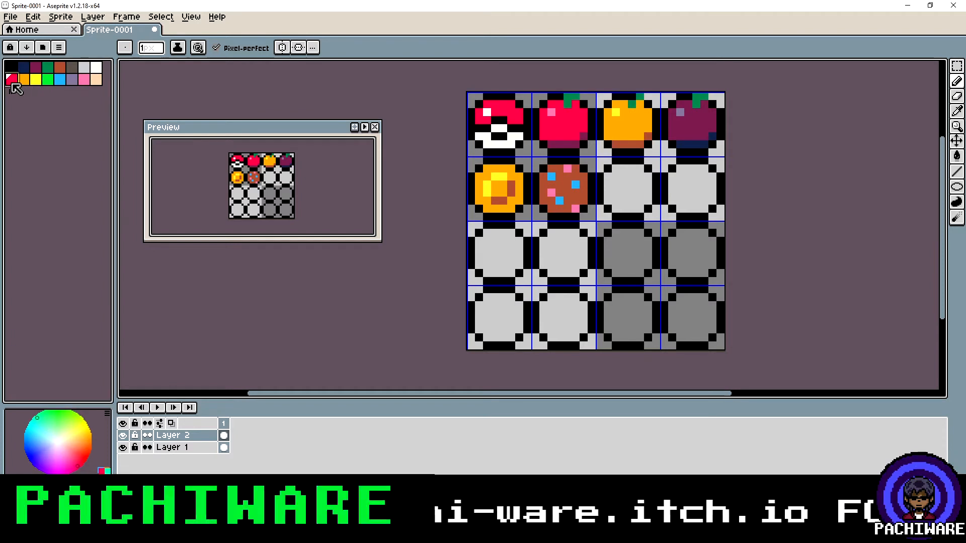
pyautogui.click(551, 176)
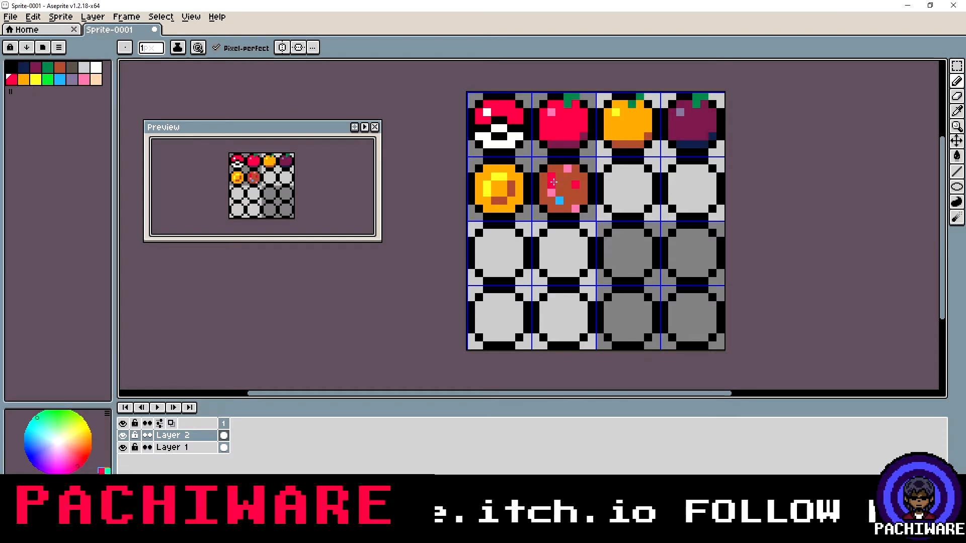
pyautogui.click(559, 201)
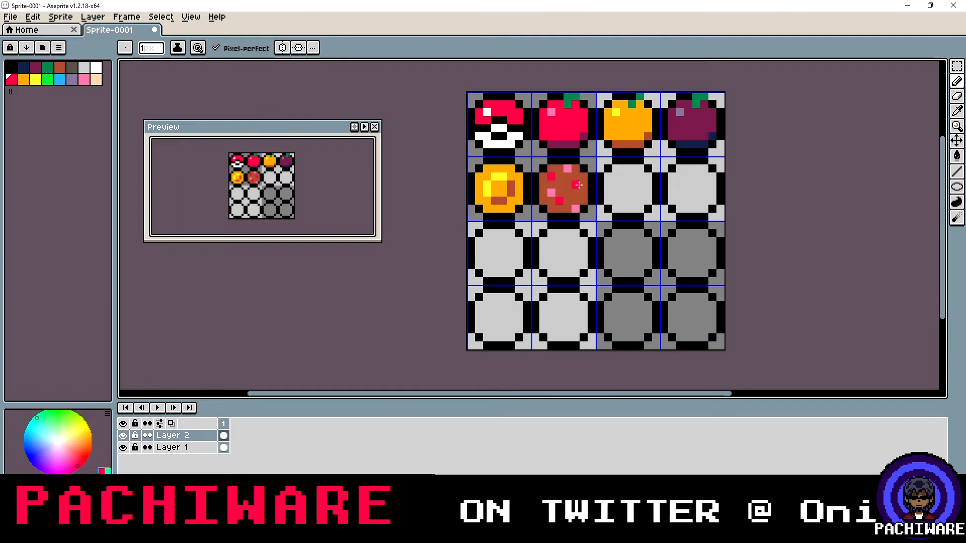
pyautogui.click(574, 185)
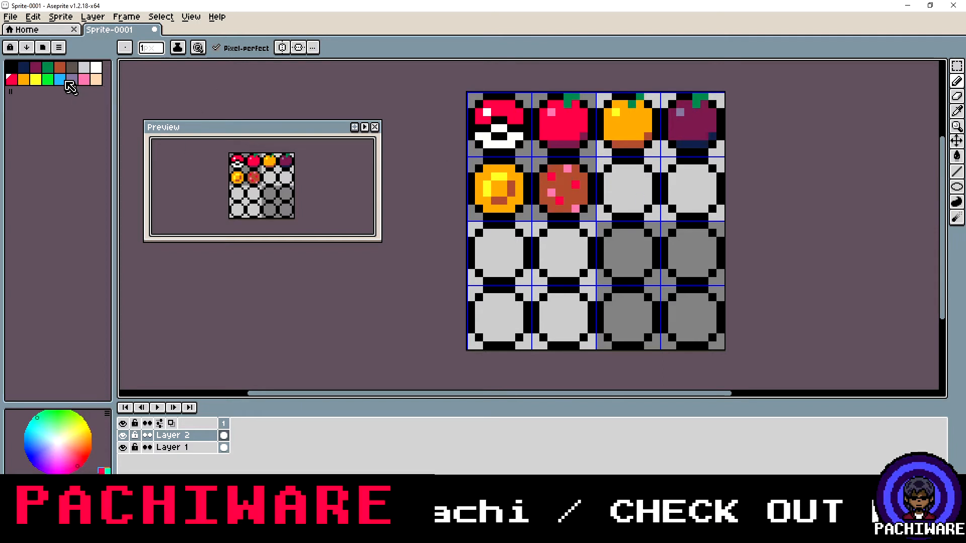
# Recolour the brown circle's three red dots and its topmost pink dot light blue
pyautogui.click(61, 80)
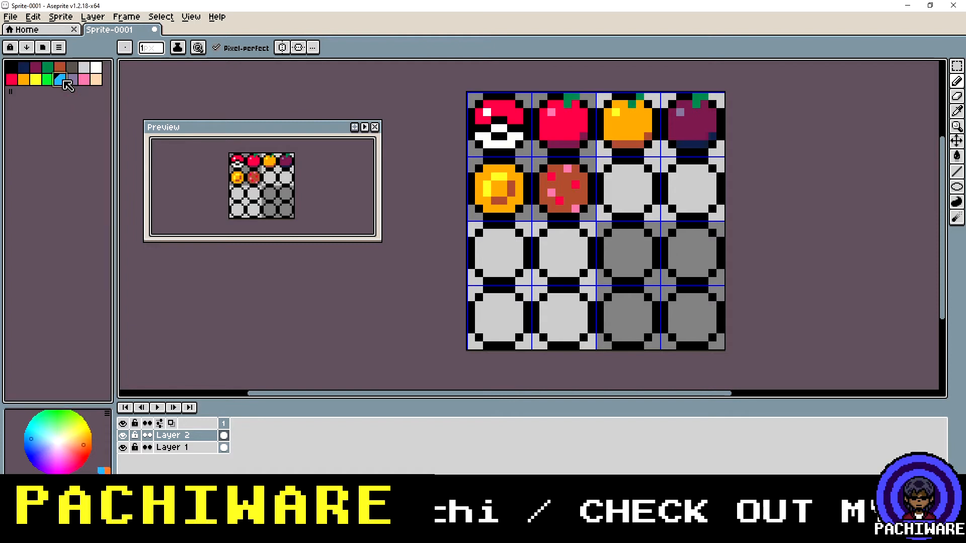
pyautogui.click(567, 169)
pyautogui.click(551, 176)
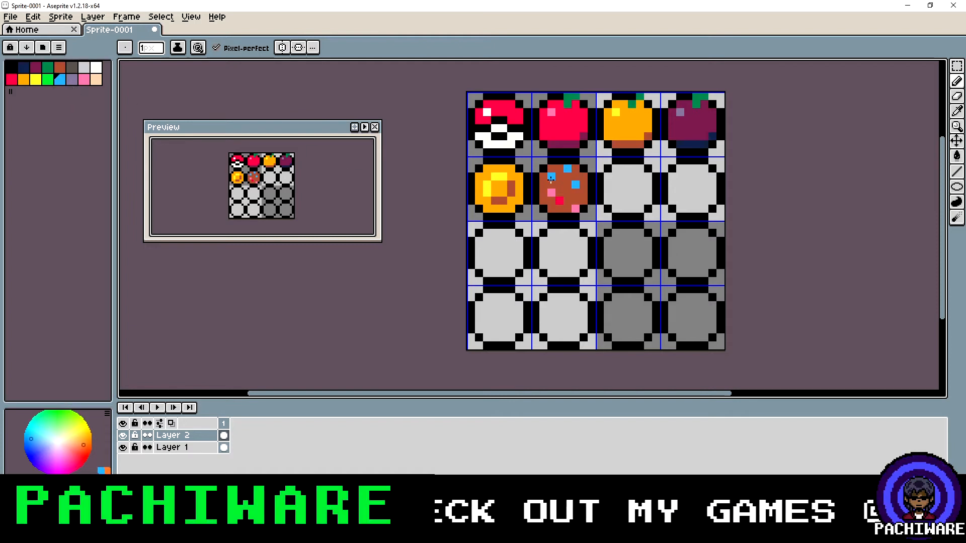
pyautogui.click(559, 200)
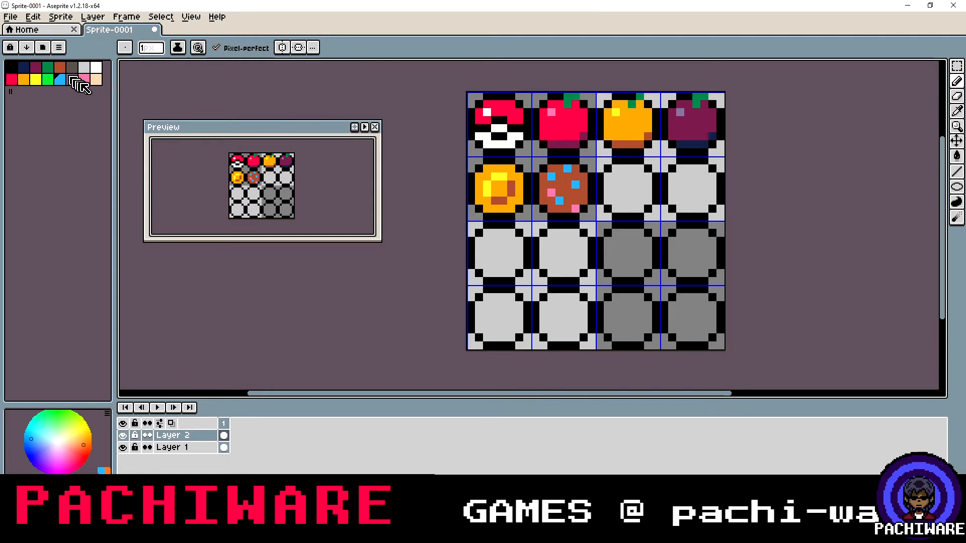
# Add one more pink sprinkle pixel to the brown cookie at its upper right edge
pyautogui.click(84, 79)
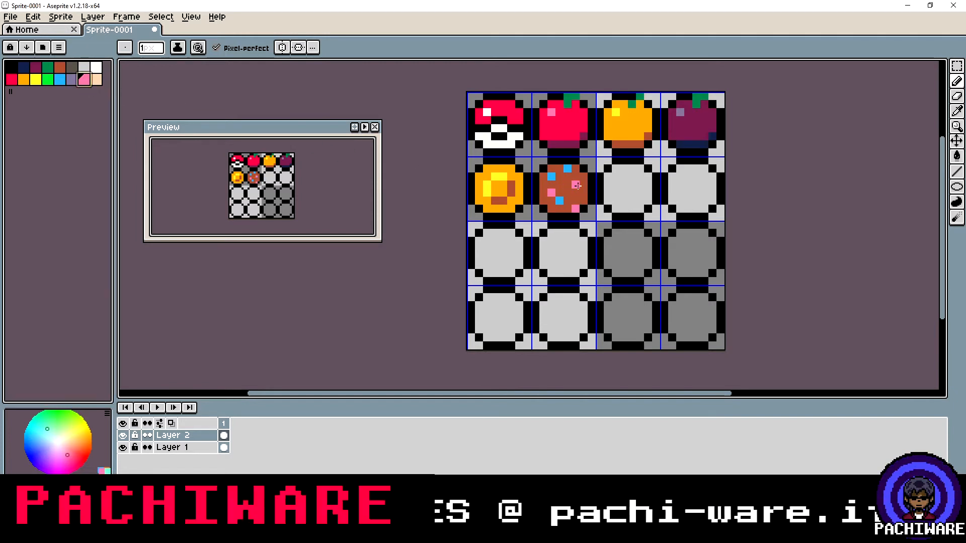
pyautogui.click(583, 177)
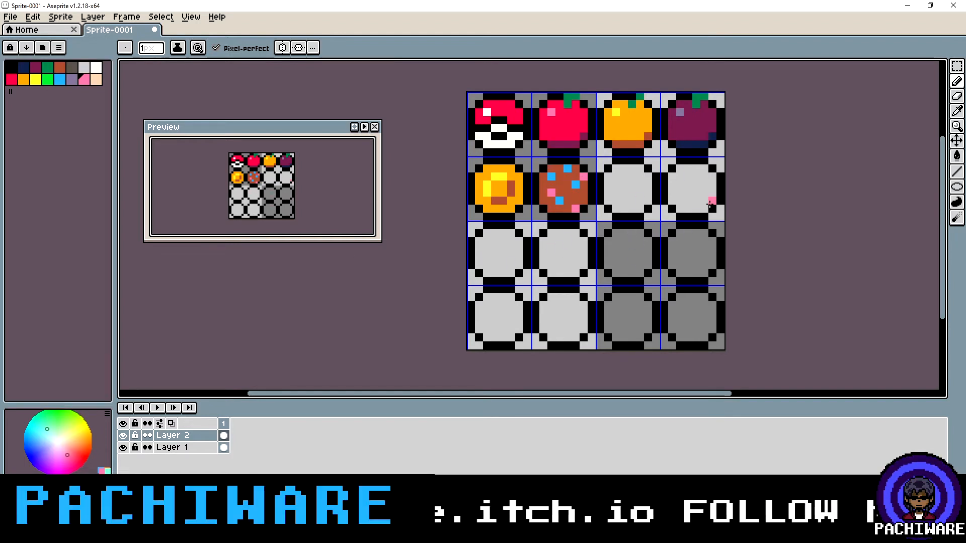
# Fill the third circle in the second row with the light peach palette colour
pyautogui.click(60, 68)
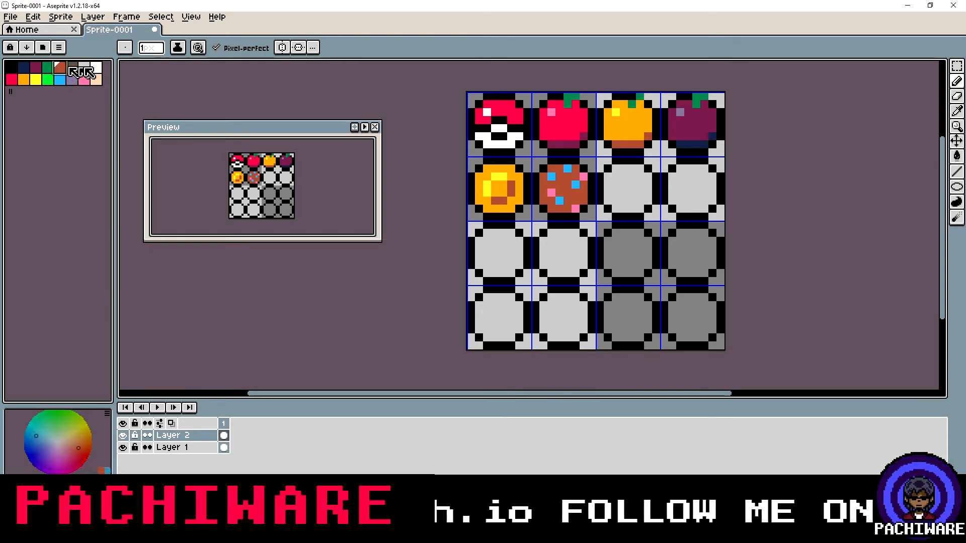
pyautogui.click(96, 79)
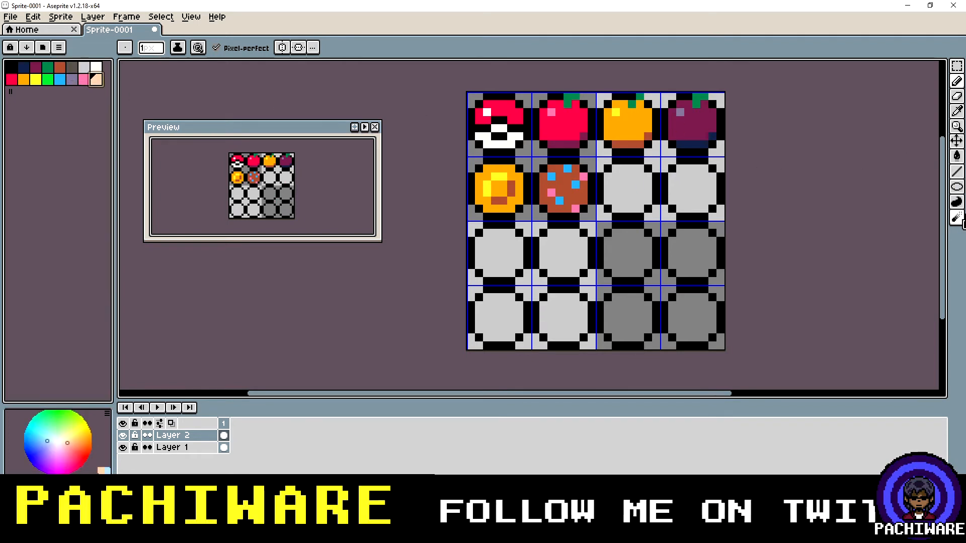
pyautogui.click(957, 156)
pyautogui.click(624, 189)
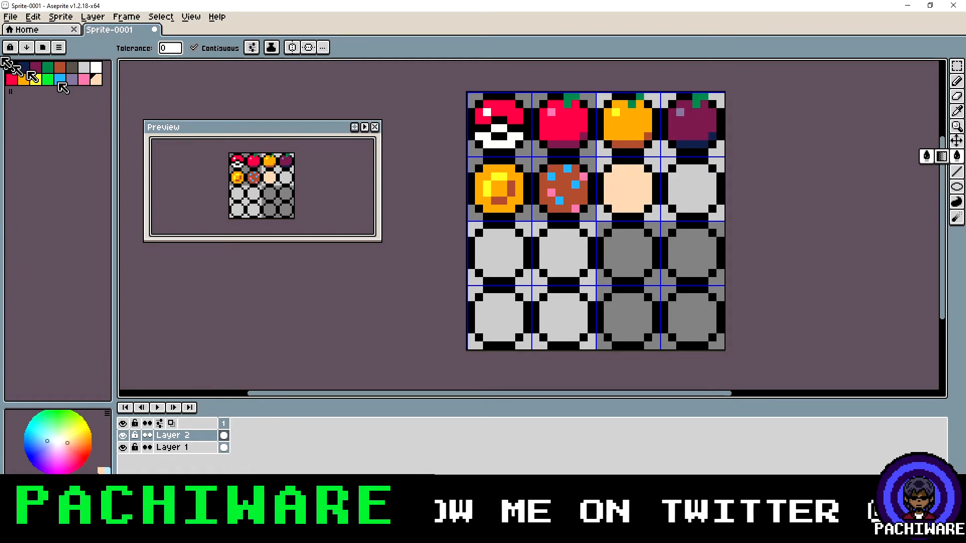
# Draw a single brown chip pixel in the upper left of the peach circle with the Pencil tool
pyautogui.click(61, 67)
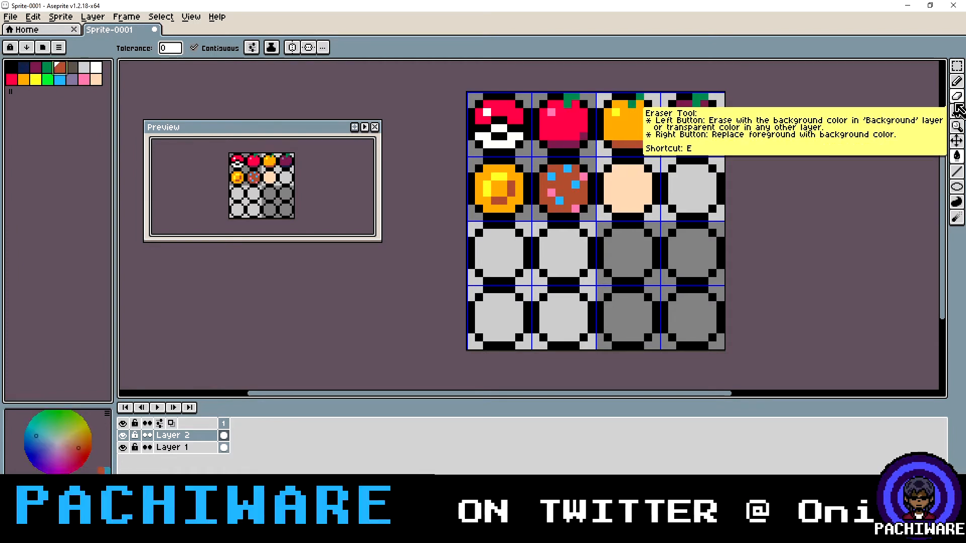
pyautogui.click(957, 80)
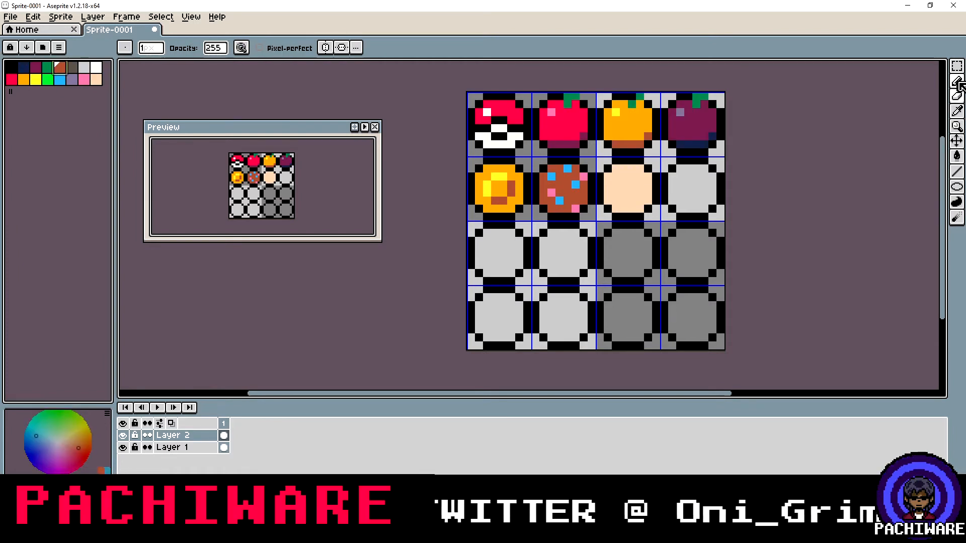
pyautogui.click(956, 82)
pyautogui.click(616, 176)
# Try brown chip pixels at the right, lower right, lower left and top of the peach circle
pyautogui.click(639, 200)
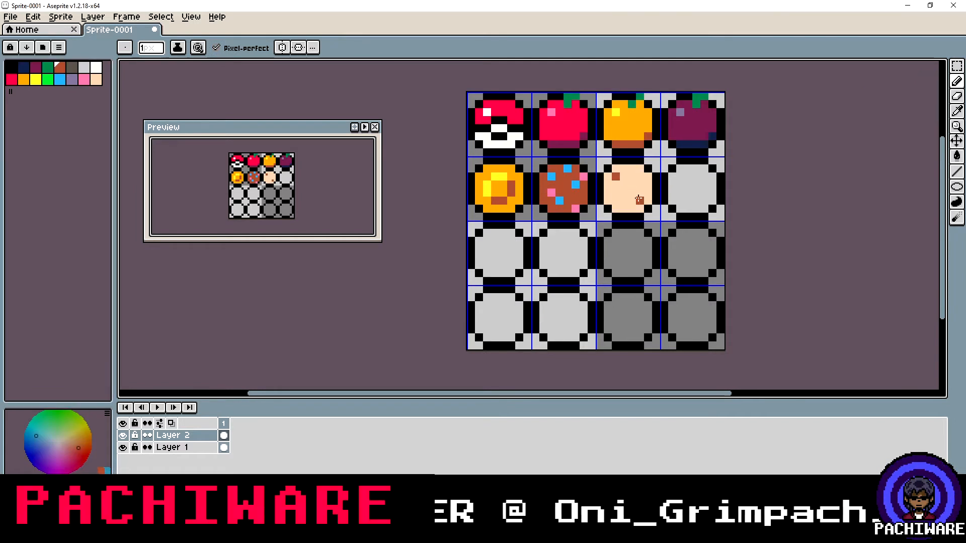
pyautogui.click(640, 184)
pyautogui.click(616, 200)
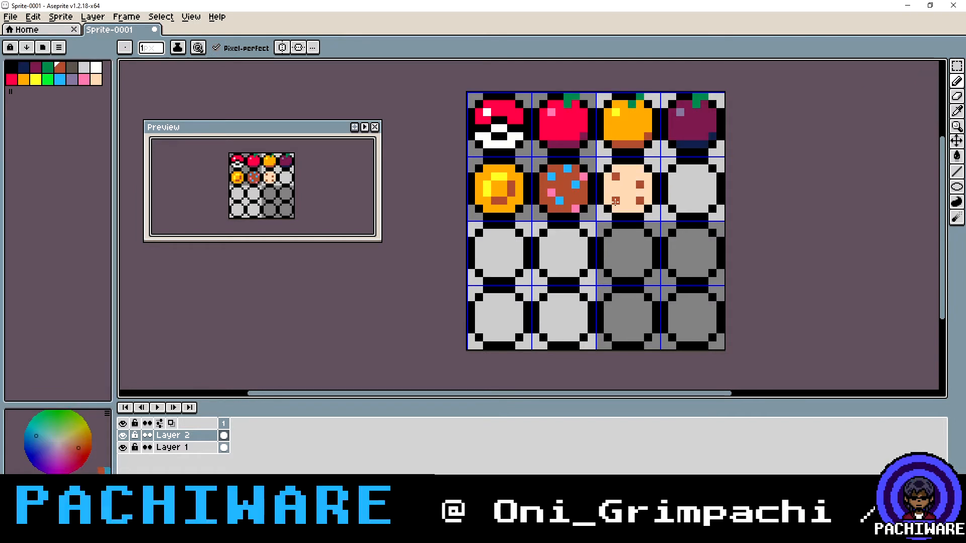
pyautogui.click(632, 169)
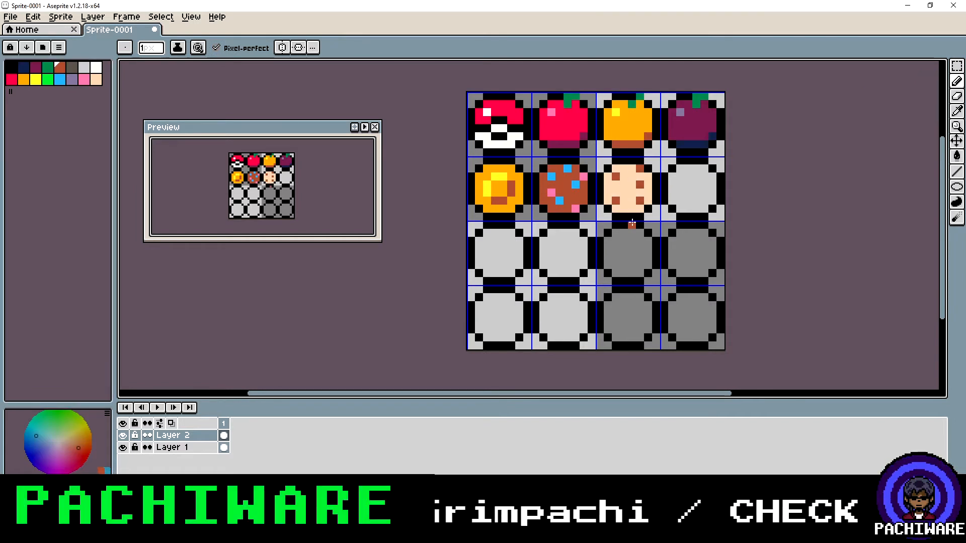
# Undo the trial brown chips on the peach circle, back to the single upper-left chip
pyautogui.hotkey('ctrl', 'z')
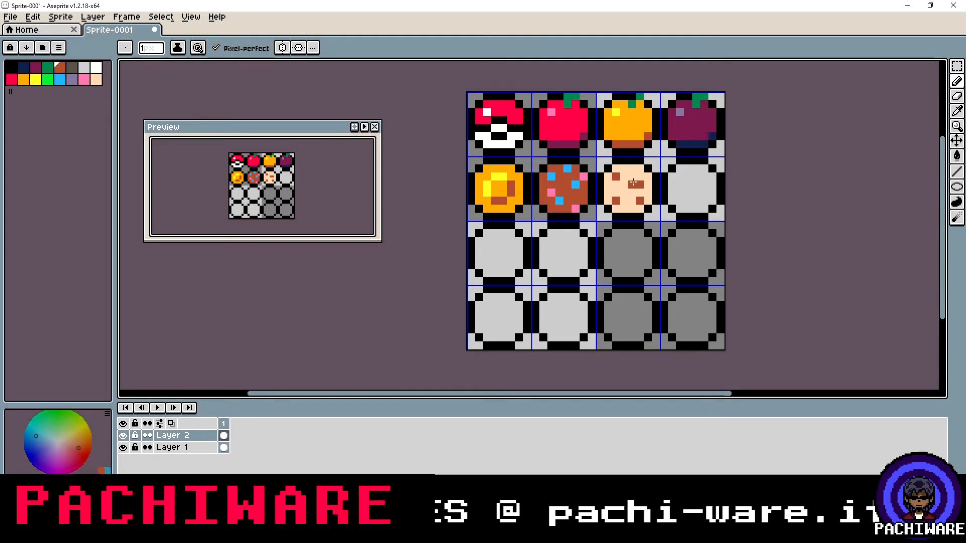
pyautogui.press('v')
pyautogui.hotkey('ctrl', 'z')
pyautogui.hotkey('ctrl', 'z')
pyautogui.hotkey('ctrl', 'z')
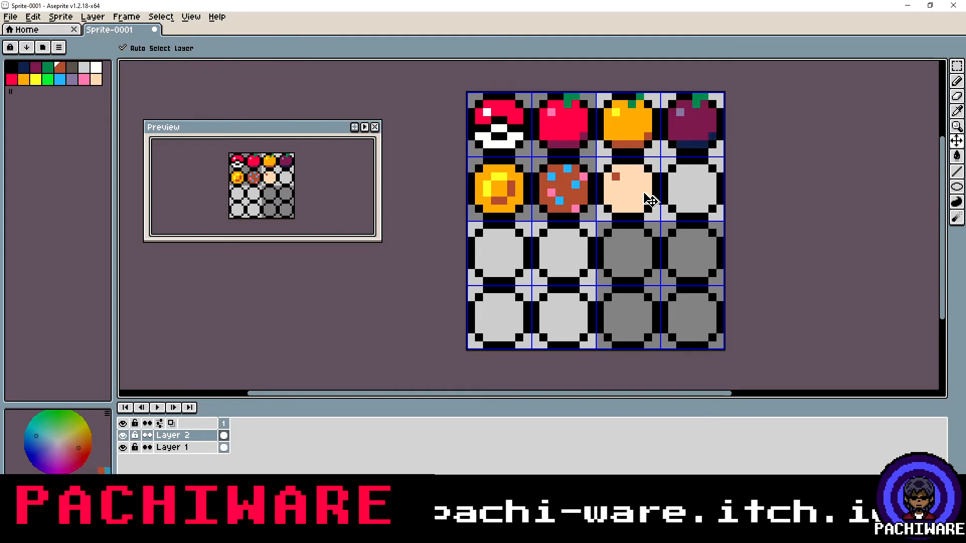
# Scatter brown chip pixels on the peach cookie at its upper right, lower right, lower left and left edges and near its centre
pyautogui.press('b')
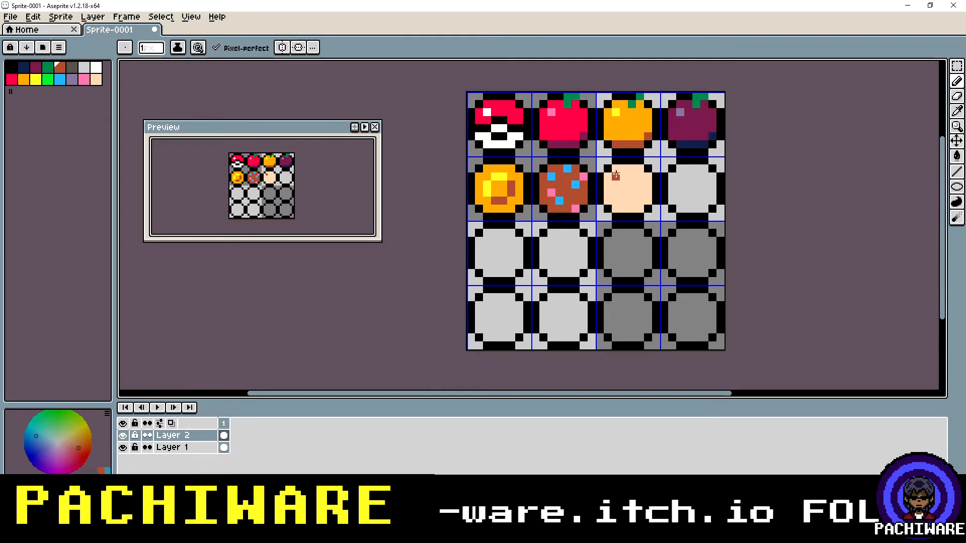
pyautogui.click(616, 175)
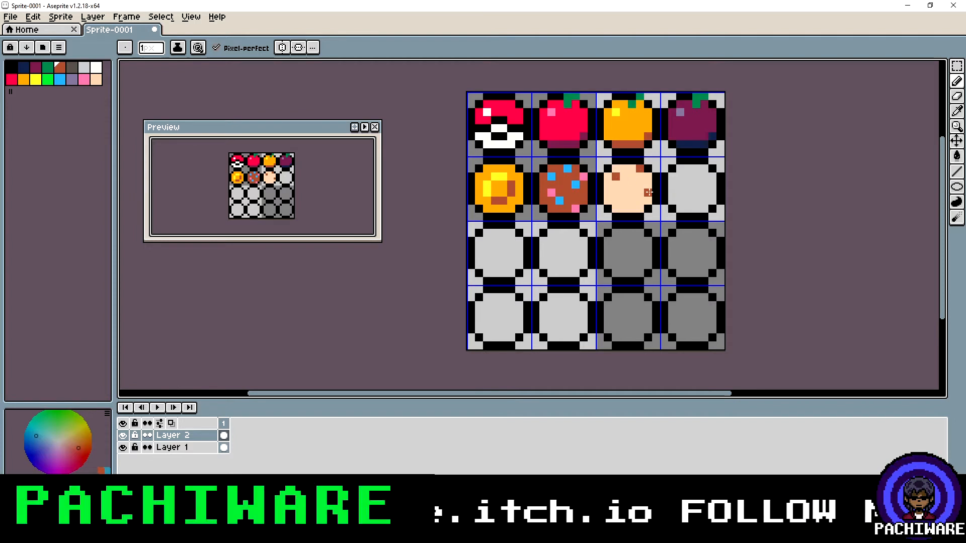
pyautogui.click(648, 201)
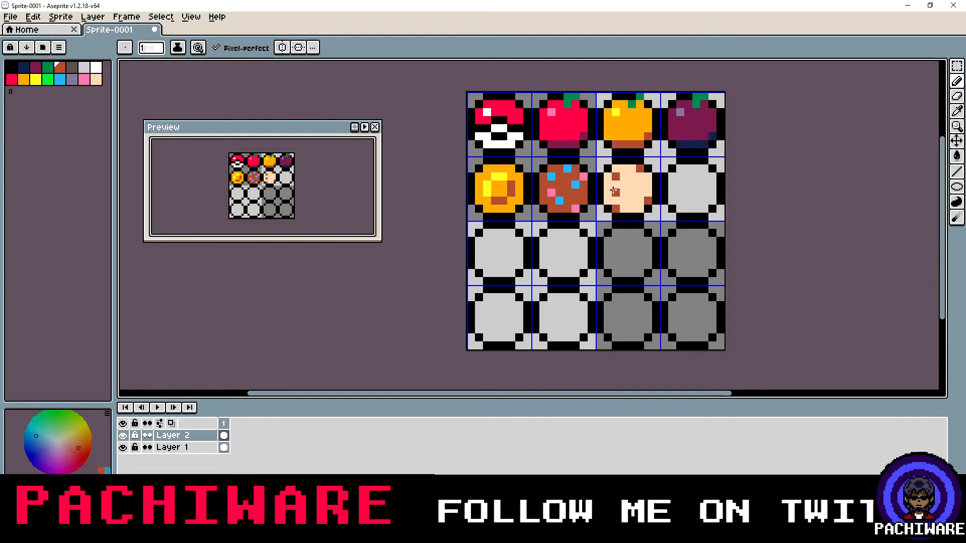
pyautogui.click(608, 191)
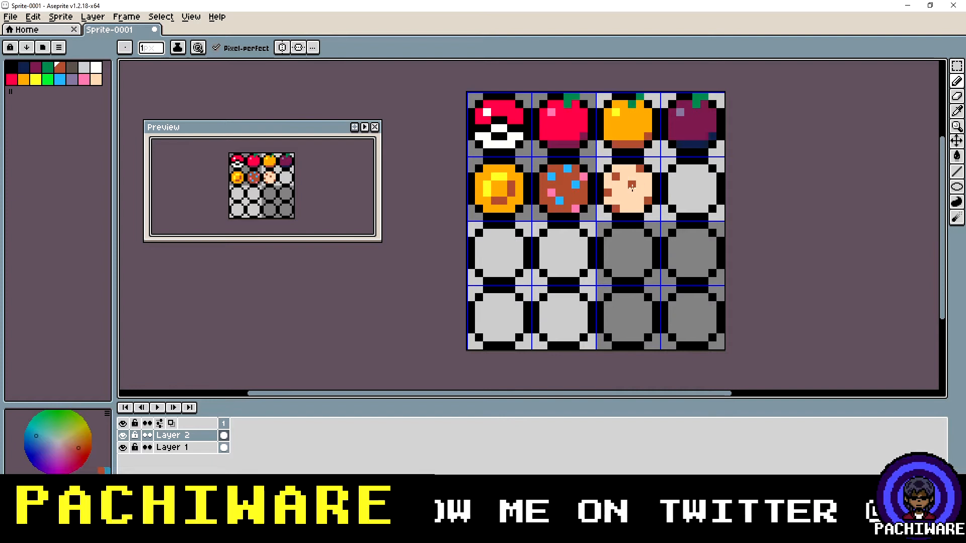
pyautogui.click(632, 192)
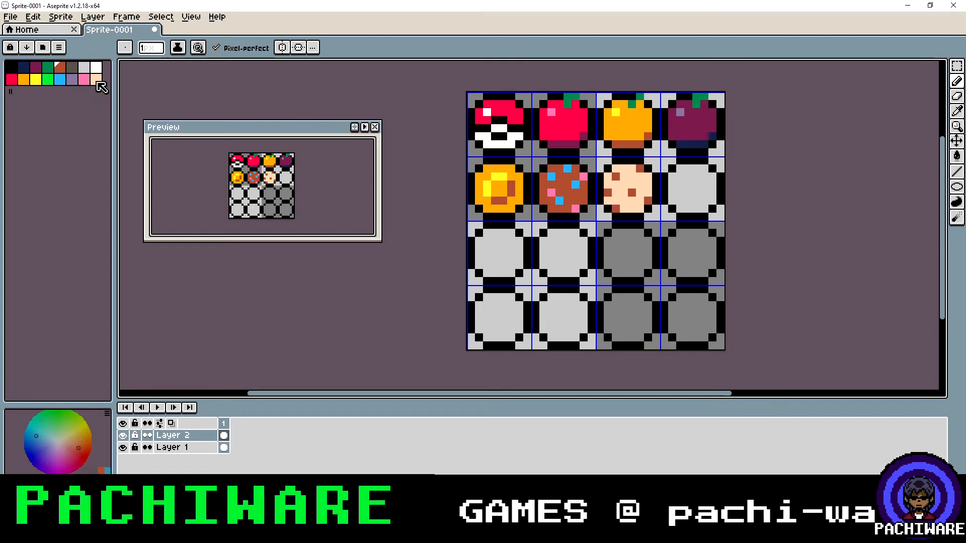
# Fill the fourth circle in the second row with the same light peach colour
pyautogui.click(96, 79)
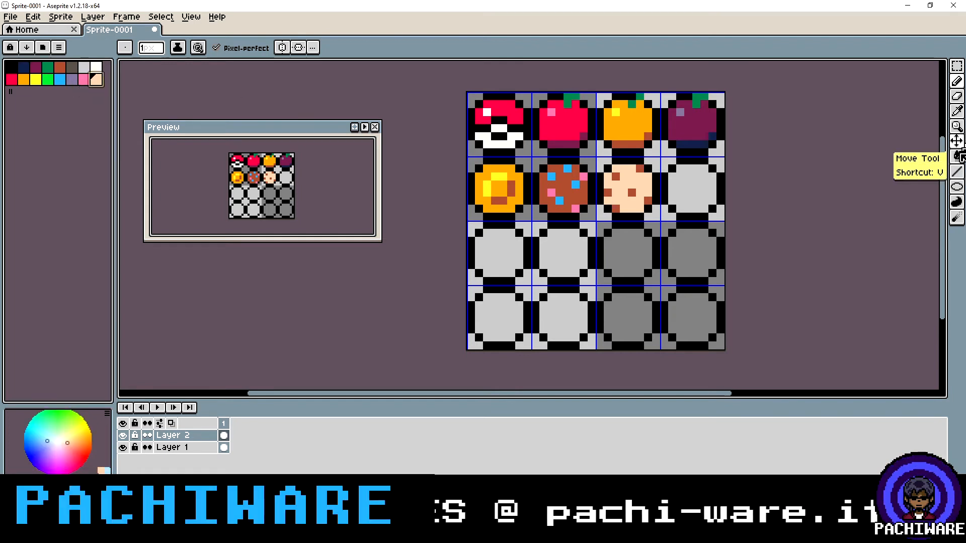
pyautogui.click(958, 157)
pyautogui.click(680, 183)
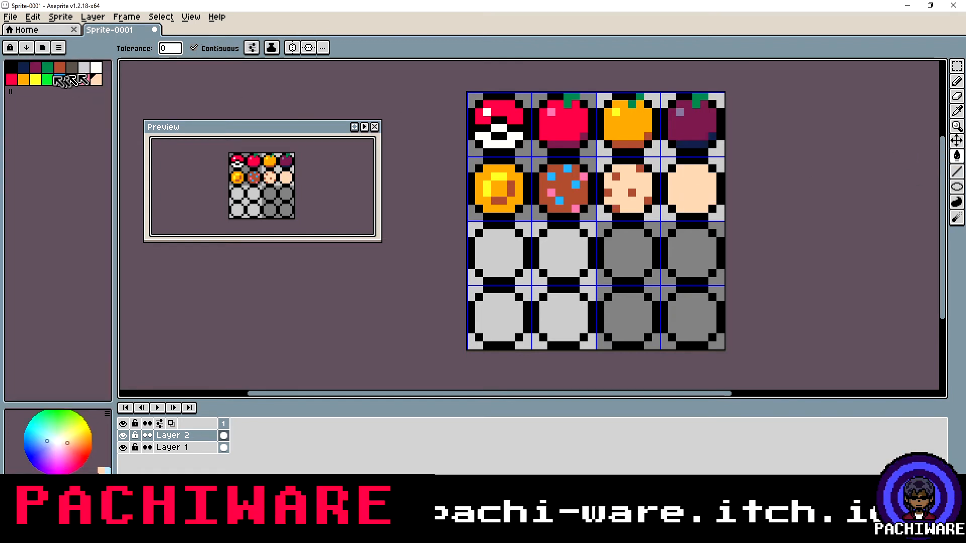
# Add four dark maroon chip pixels to the fourth circle, at its upper left, right edge, lower middle and left edge
pyautogui.click(35, 67)
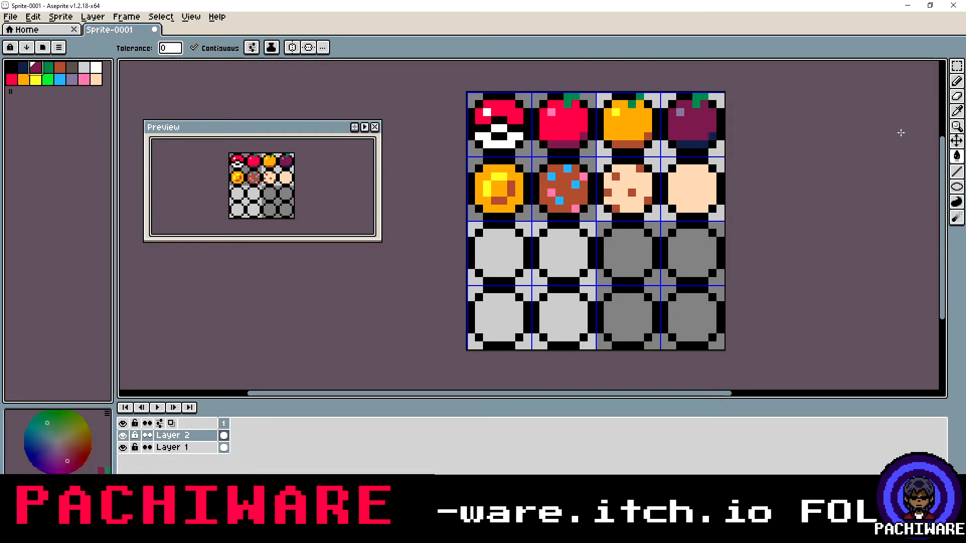
pyautogui.click(956, 80)
pyautogui.click(679, 177)
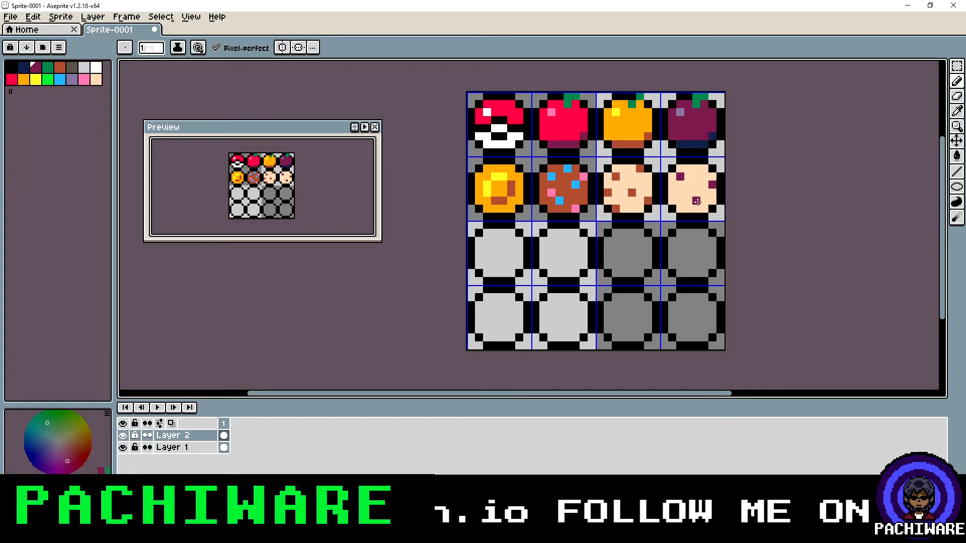
pyautogui.click(674, 191)
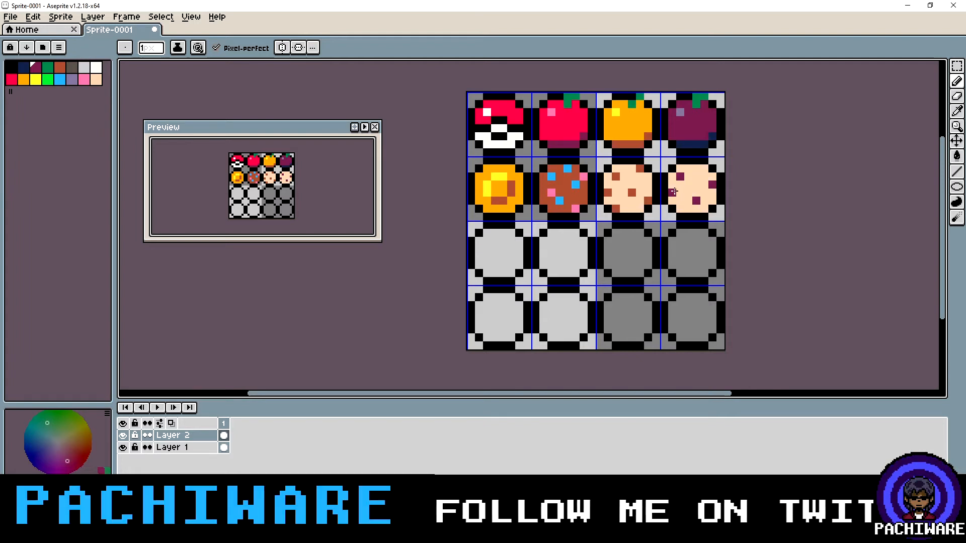
# Add a purple chip pixel near the upper edge of the last cookie in the second row
pyautogui.click(703, 171)
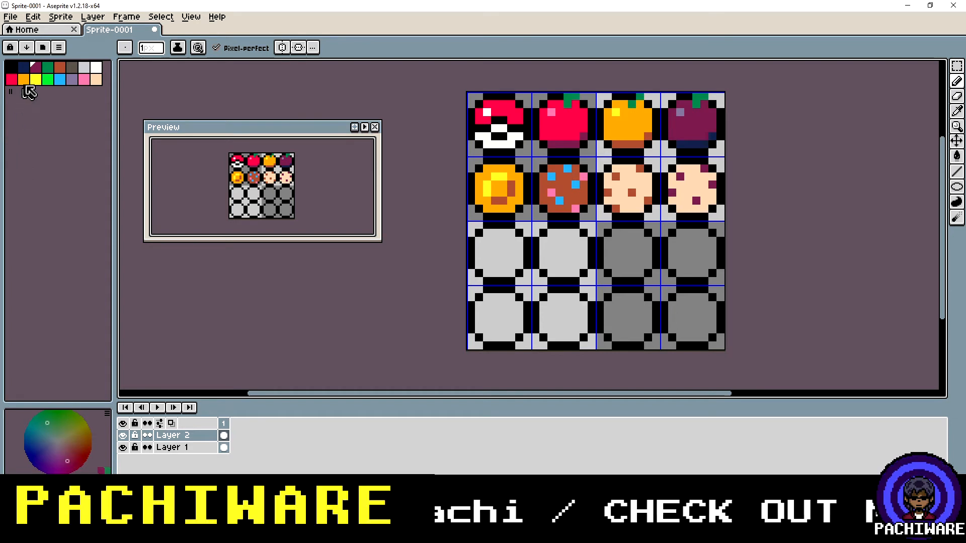
pyautogui.click(36, 80)
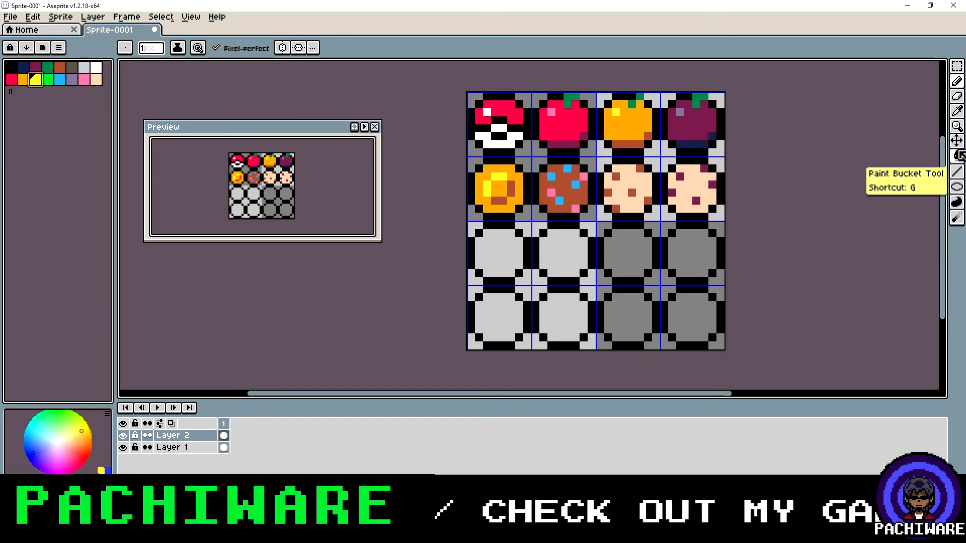
pyautogui.click(957, 156)
pyautogui.click(496, 256)
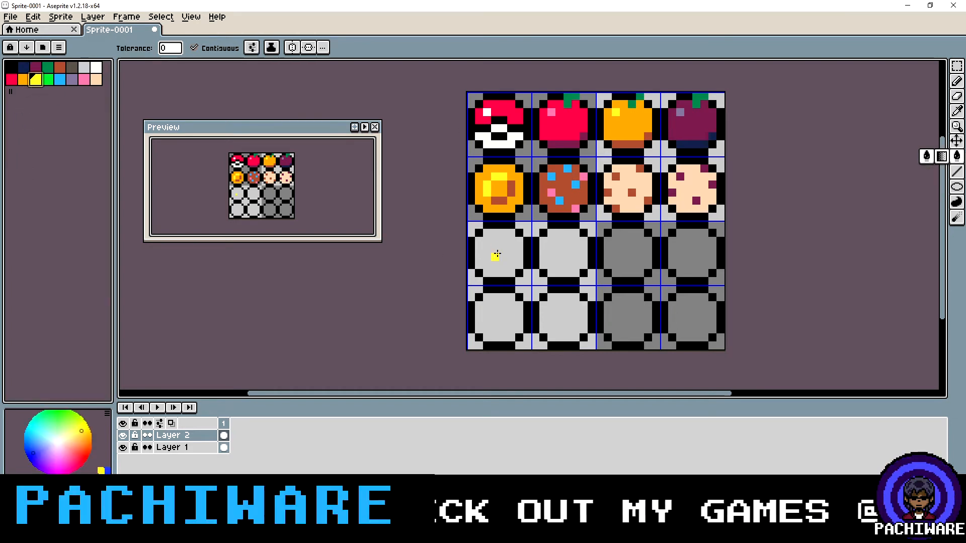
pyautogui.hotkey('ctrl', 'z')
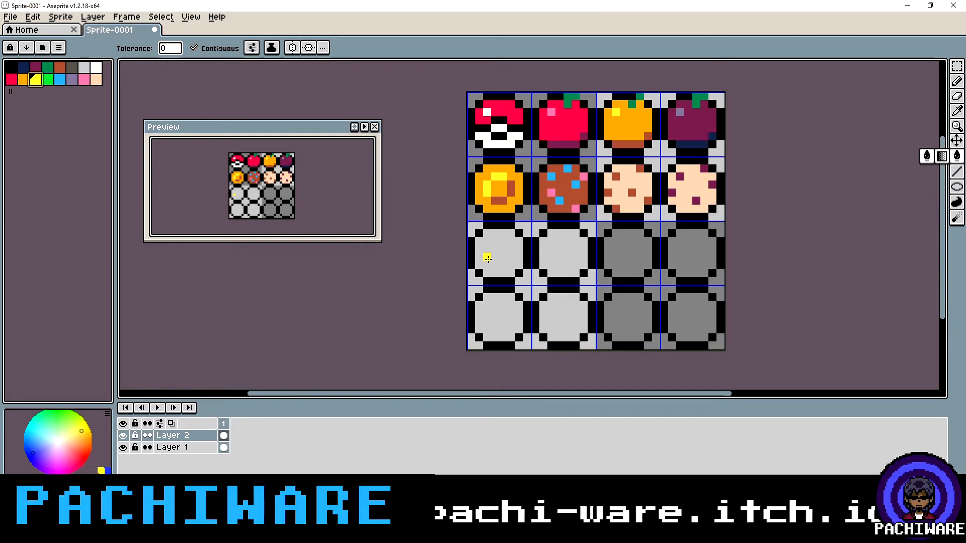
pyautogui.click(488, 258)
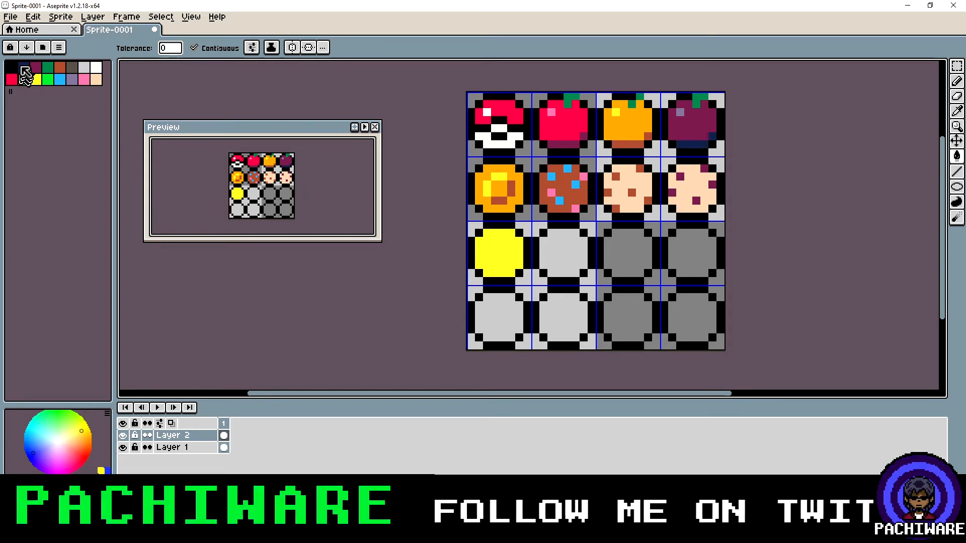
pyautogui.click(23, 67)
pyautogui.click(567, 249)
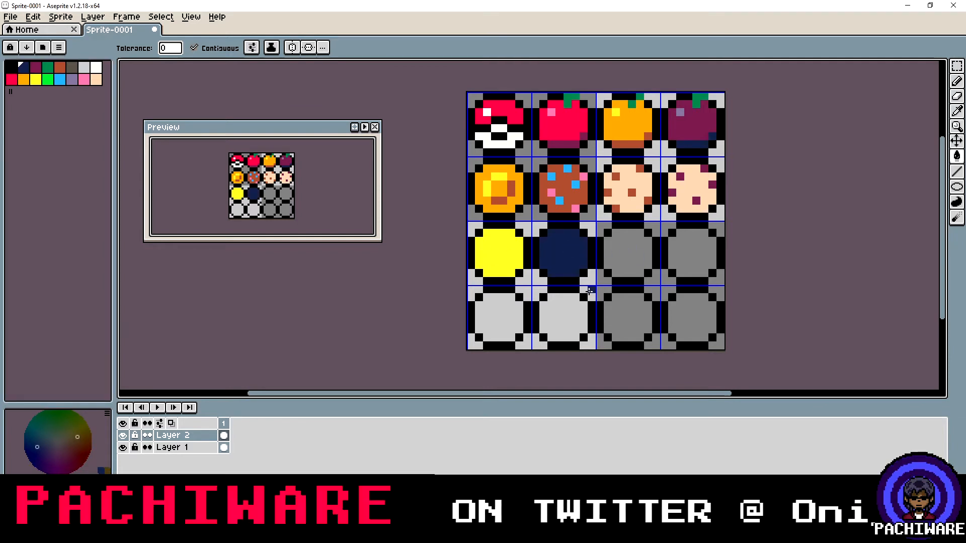
pyautogui.hotkey('ctrl', 'z')
pyautogui.hotkey('ctrl', 'z')
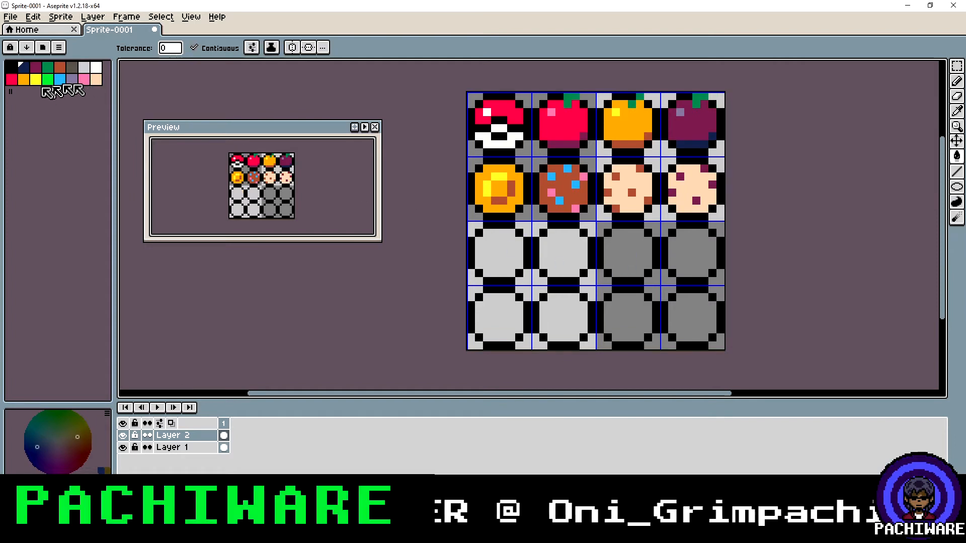
# Fill the first ball in the third row yellow and draw a white X-shaped highlight across it
pyautogui.click(35, 79)
pyautogui.click(495, 255)
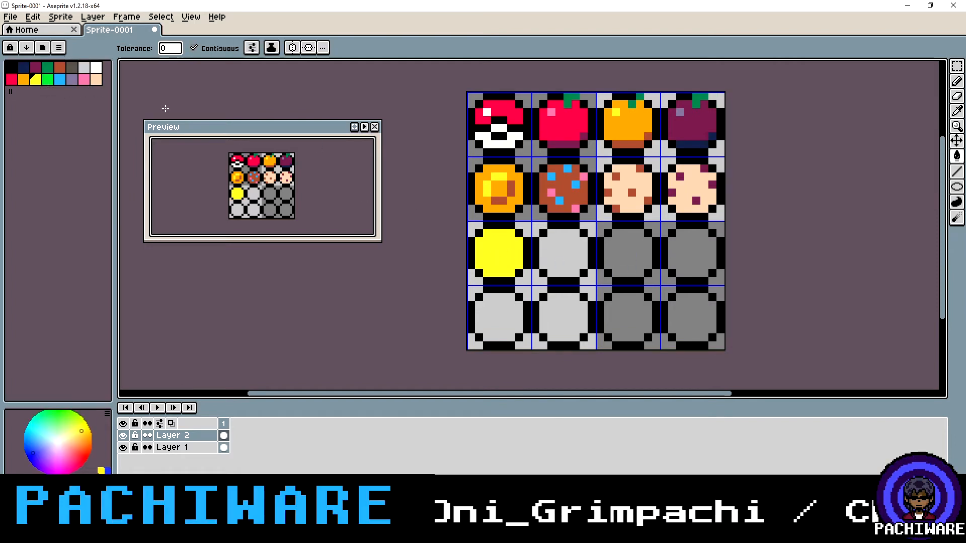
pyautogui.click(96, 67)
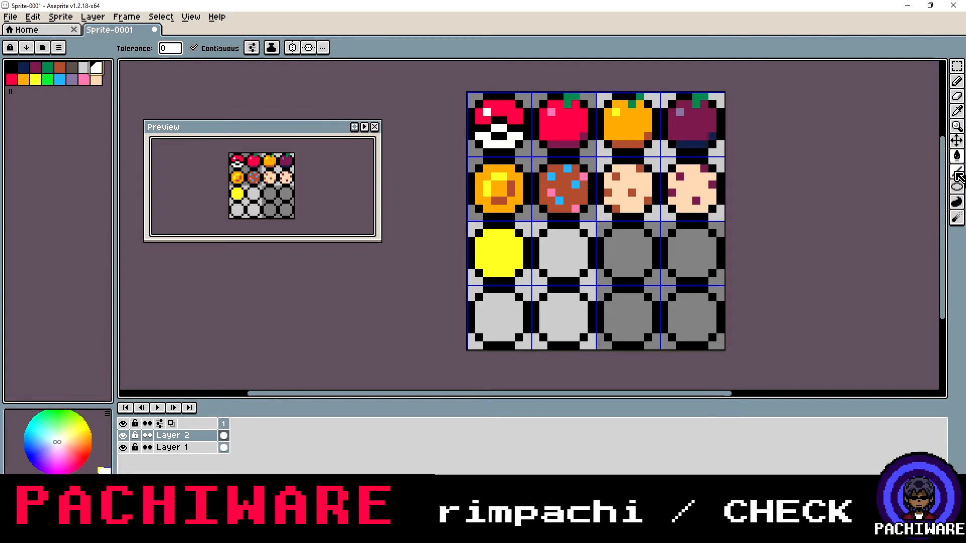
pyautogui.click(957, 175)
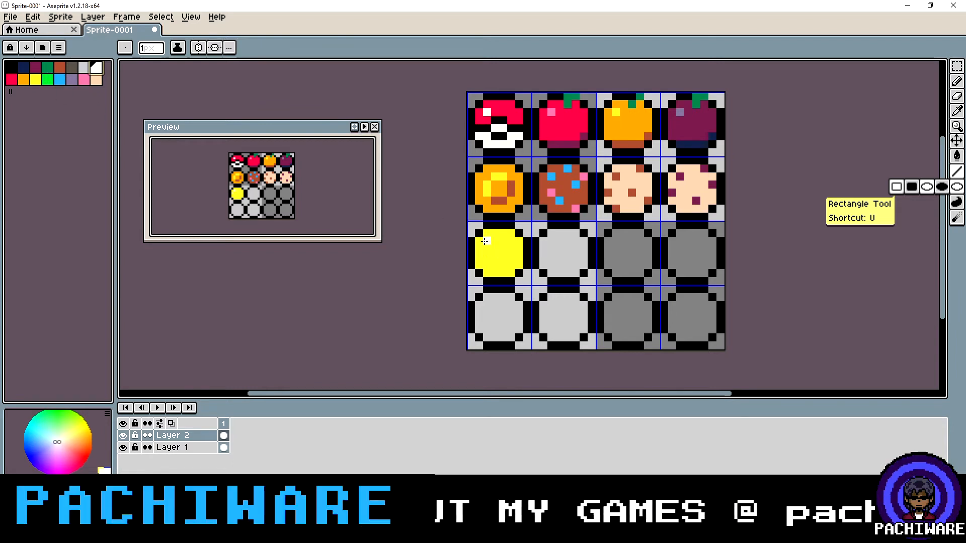
pyautogui.click(485, 242)
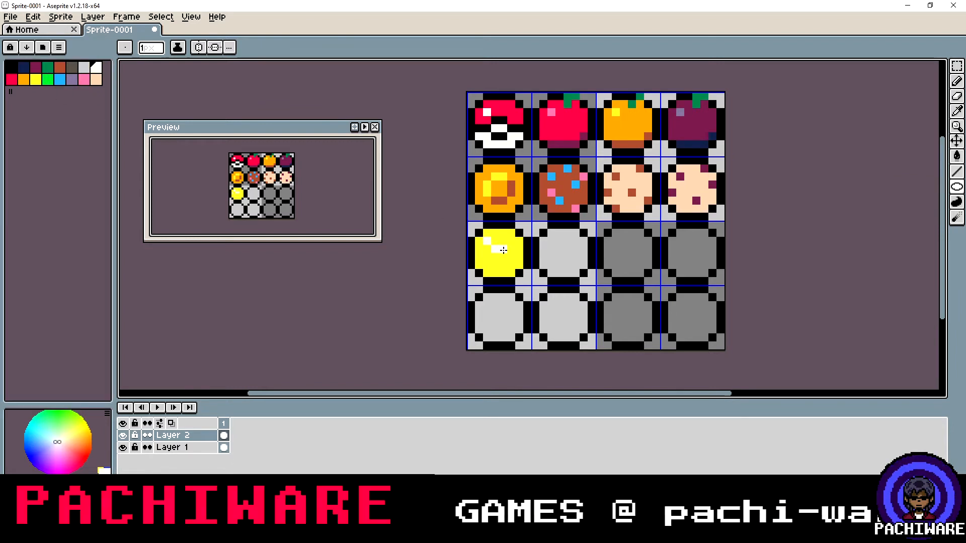
pyautogui.click(509, 242)
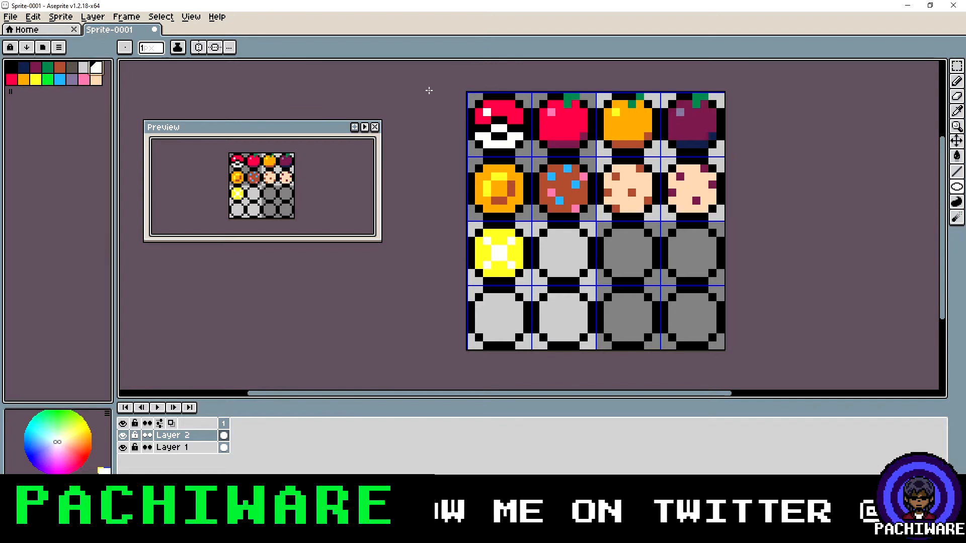
# Fill all the yellow areas of the first ball in the third row with white
pyautogui.click(957, 156)
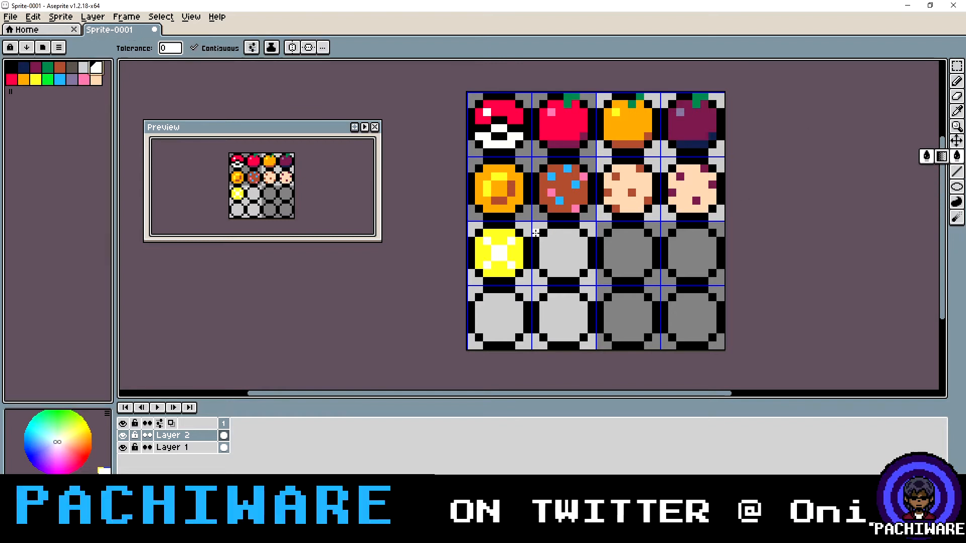
pyautogui.click(517, 248)
pyautogui.click(505, 269)
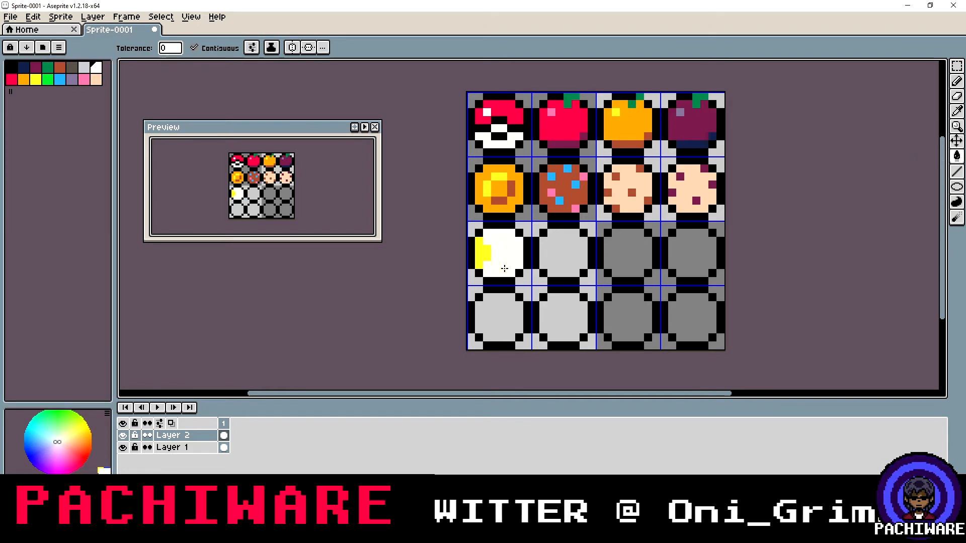
pyautogui.click(486, 254)
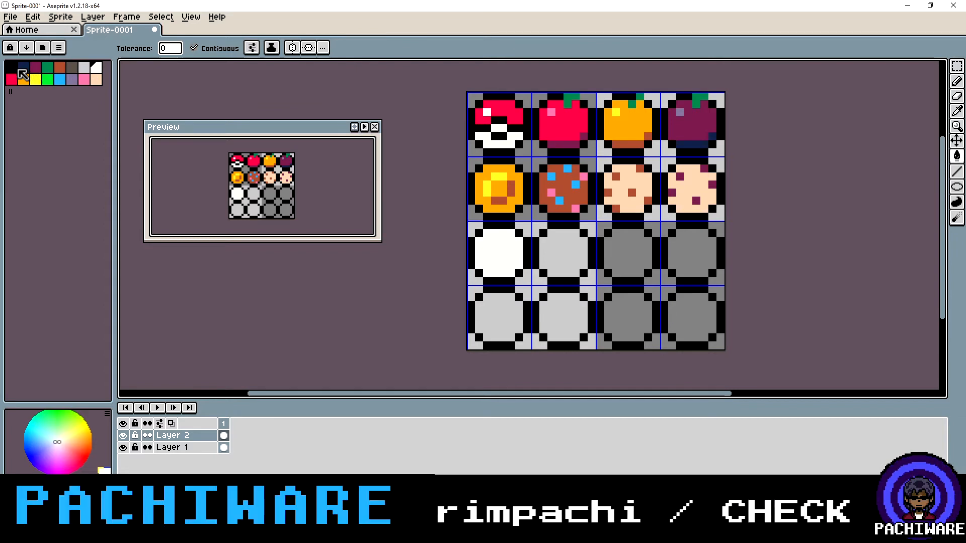
# Draw a black band four pixels wide and two pixels high in the lower half of the white ball
pyautogui.click(15, 70)
pyautogui.click(957, 80)
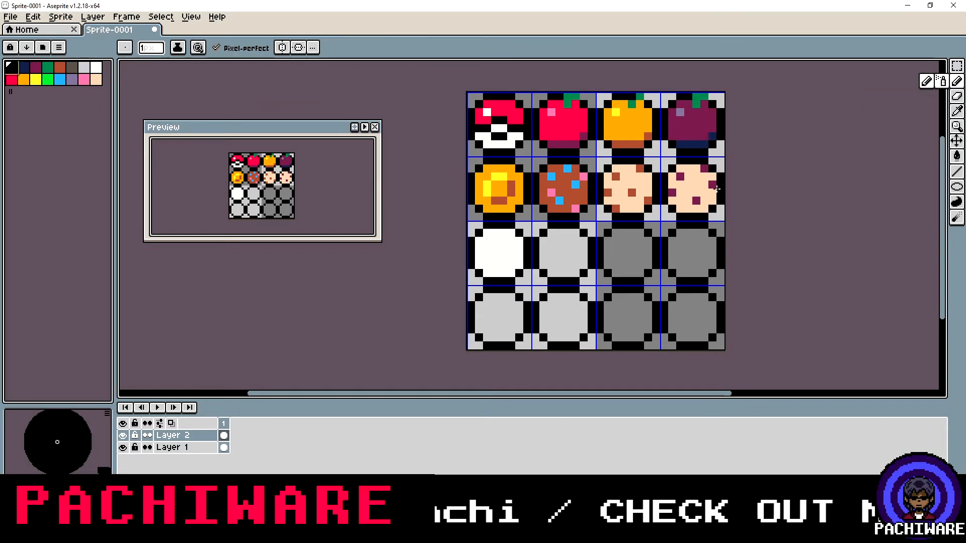
pyautogui.moveTo(488, 268)
pyautogui.mouseDown()
pyautogui.moveTo(487, 256)
pyautogui.moveTo(511, 261)
pyautogui.mouseUp()
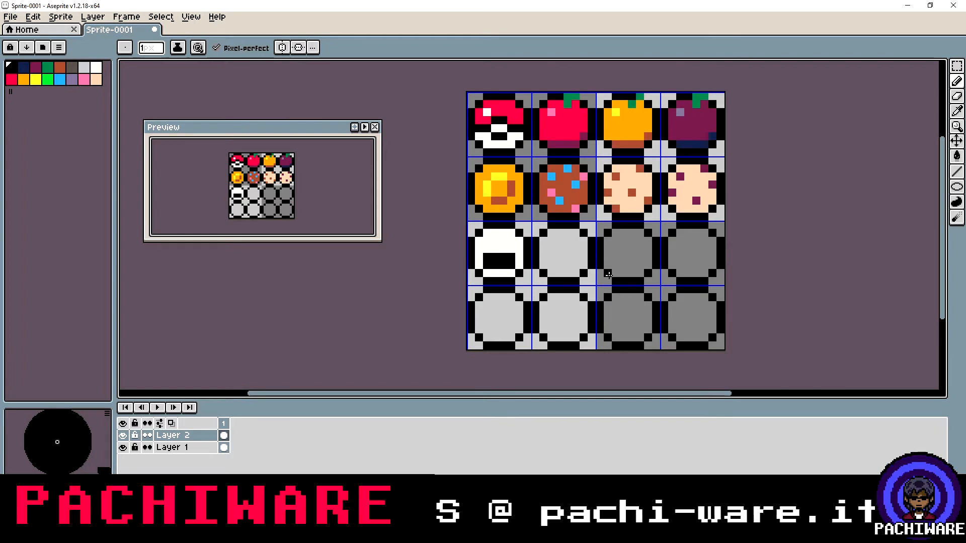
# Draw a black line that dips in the middle across the lower half of the third row's second ball
pyautogui.click(567, 258)
pyautogui.hotkey('ctrl', 'z')
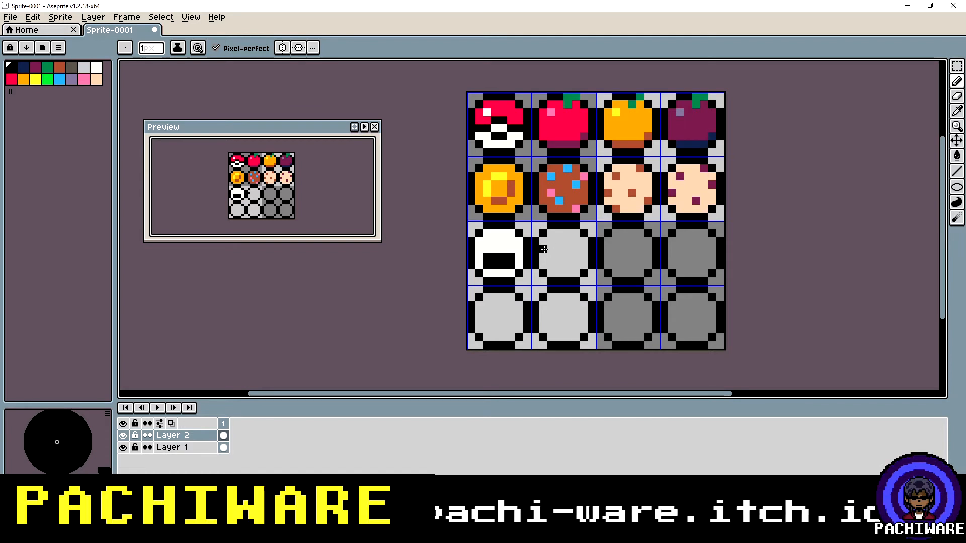
pyautogui.click(546, 256)
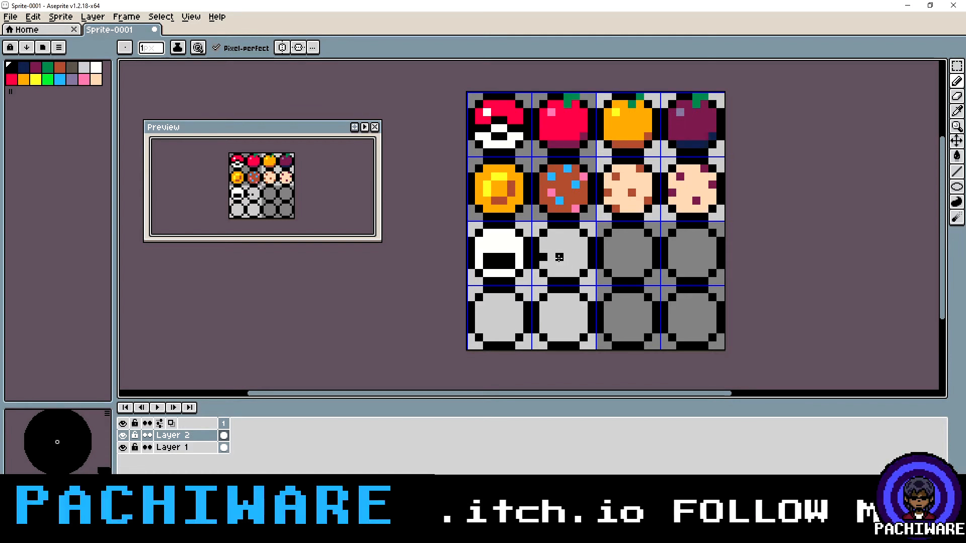
pyautogui.click(559, 263)
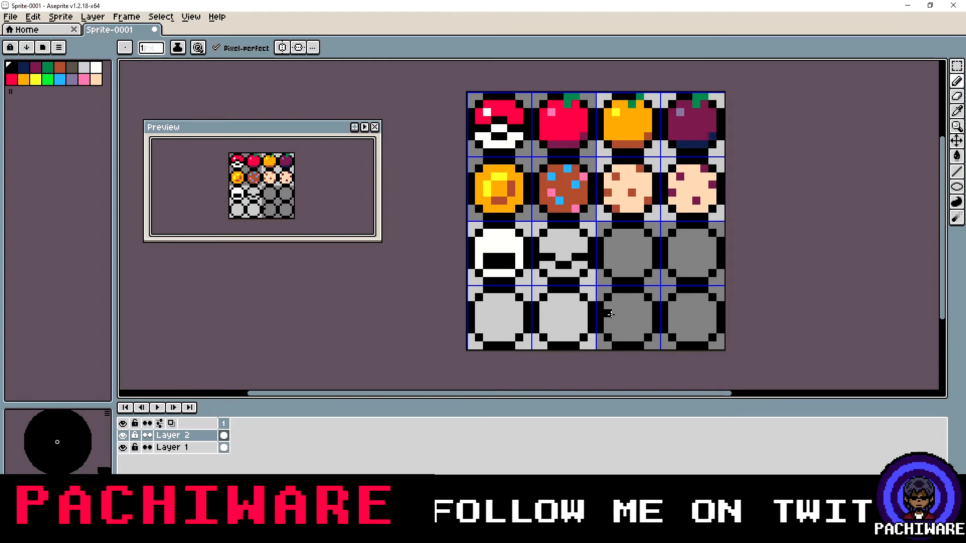
pyautogui.click(566, 256)
pyautogui.click(625, 270)
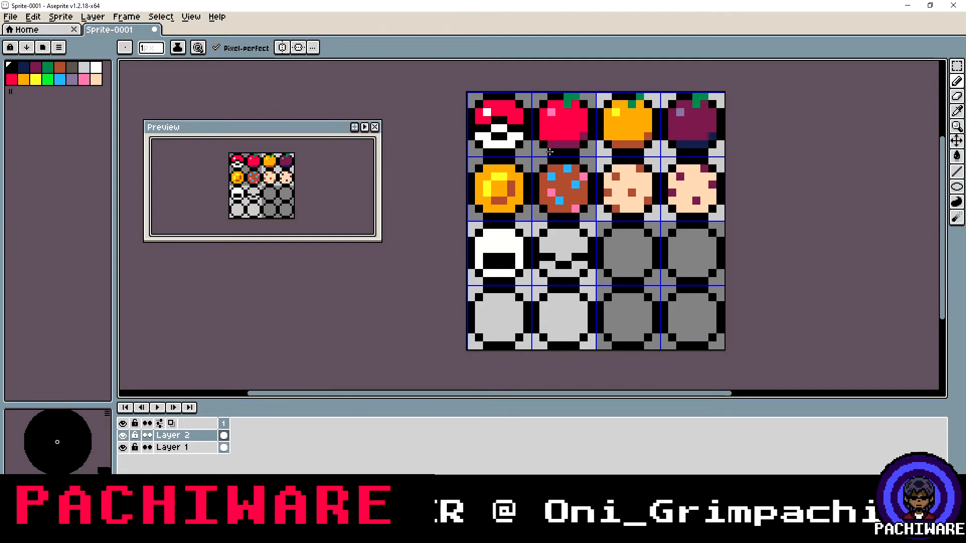
# Fill the second ball's area below the black line with dark green and the area above it with white
pyautogui.click(48, 67)
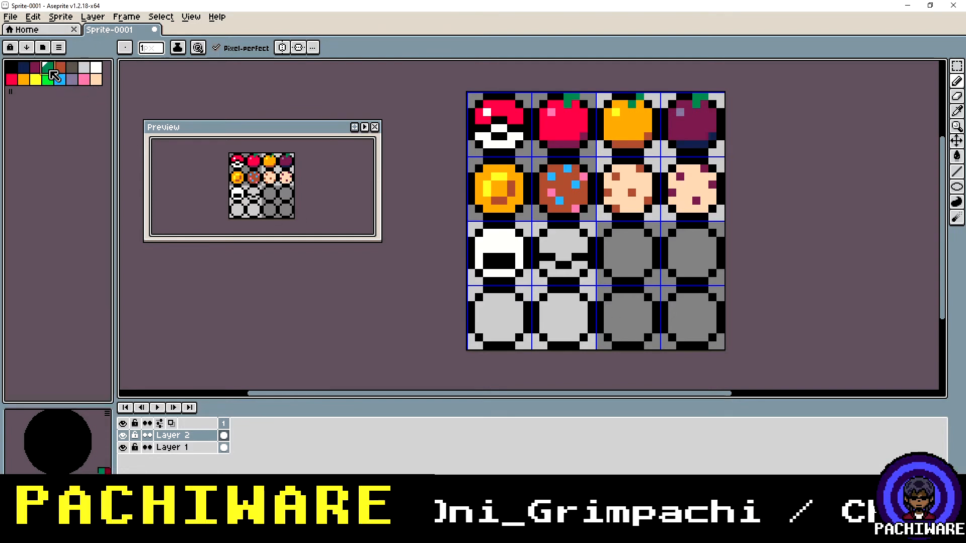
pyautogui.click(957, 156)
pyautogui.click(578, 270)
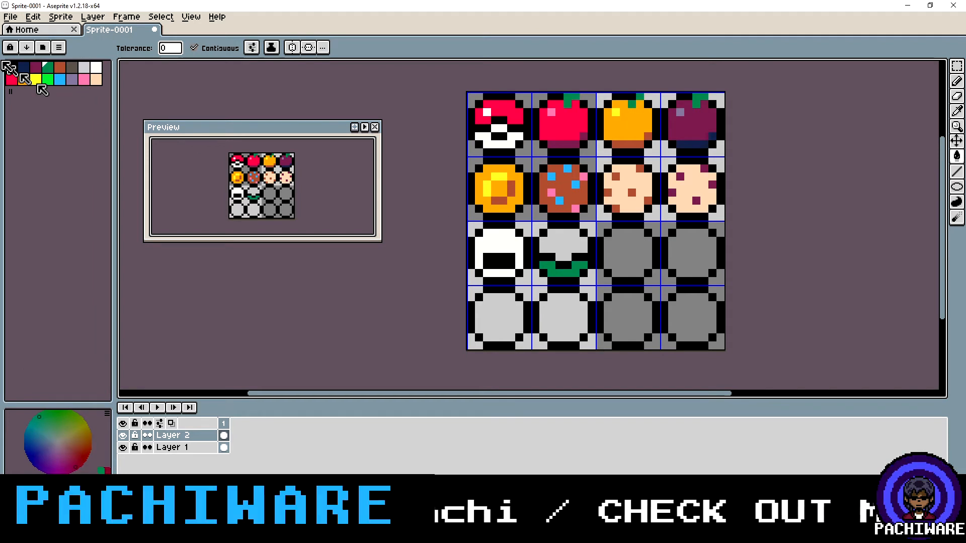
pyautogui.click(96, 67)
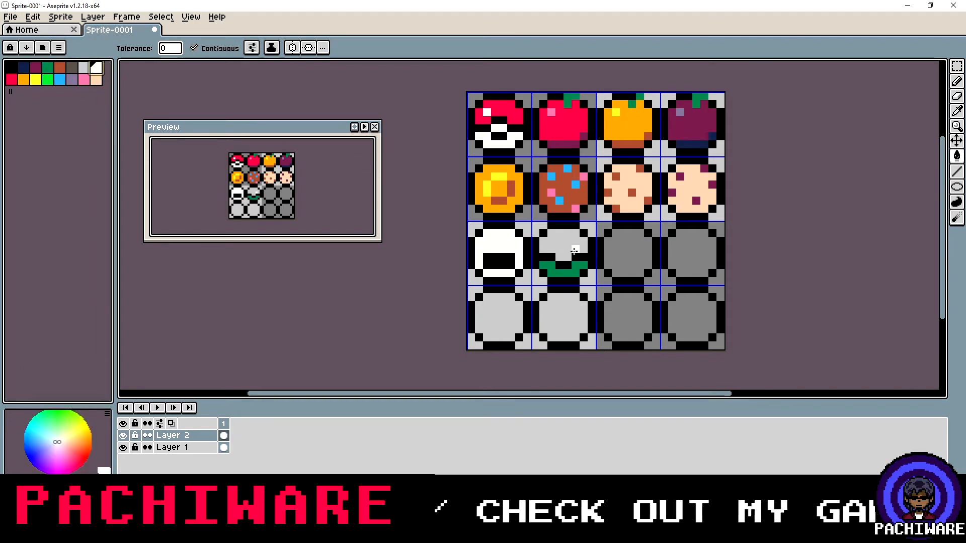
pyautogui.click(568, 247)
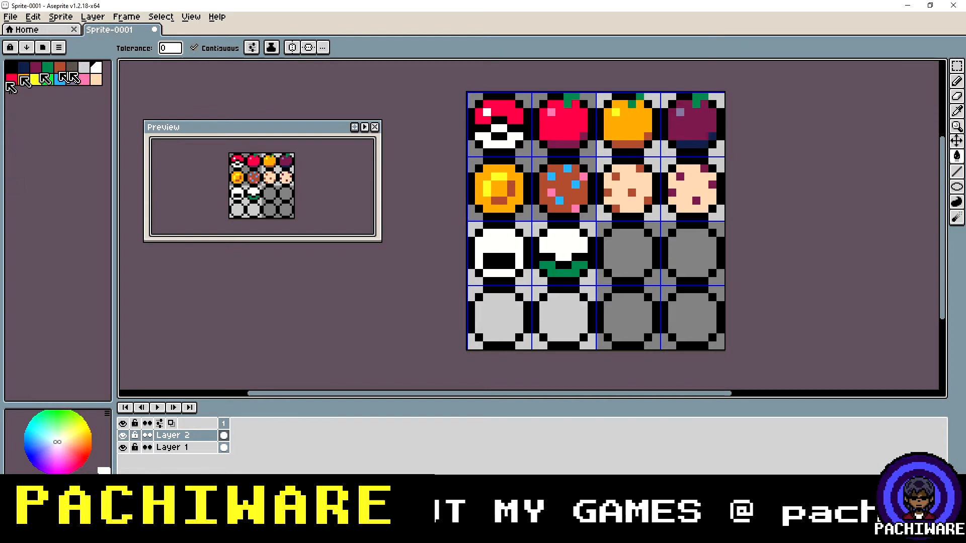
# Dot three yellow pixels on the second ball's white area and extend the white over the black outline around it
pyautogui.click(34, 82)
pyautogui.press('b')
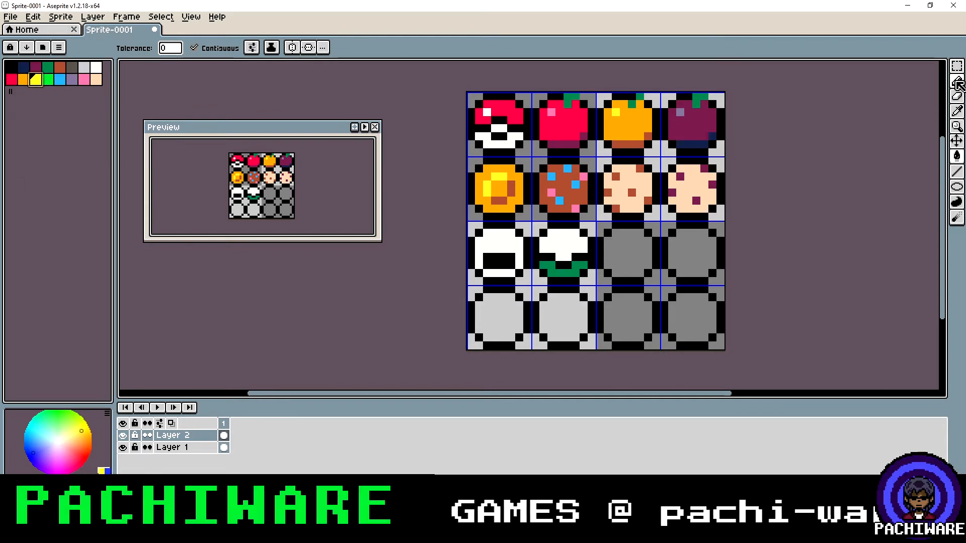
pyautogui.click(551, 241)
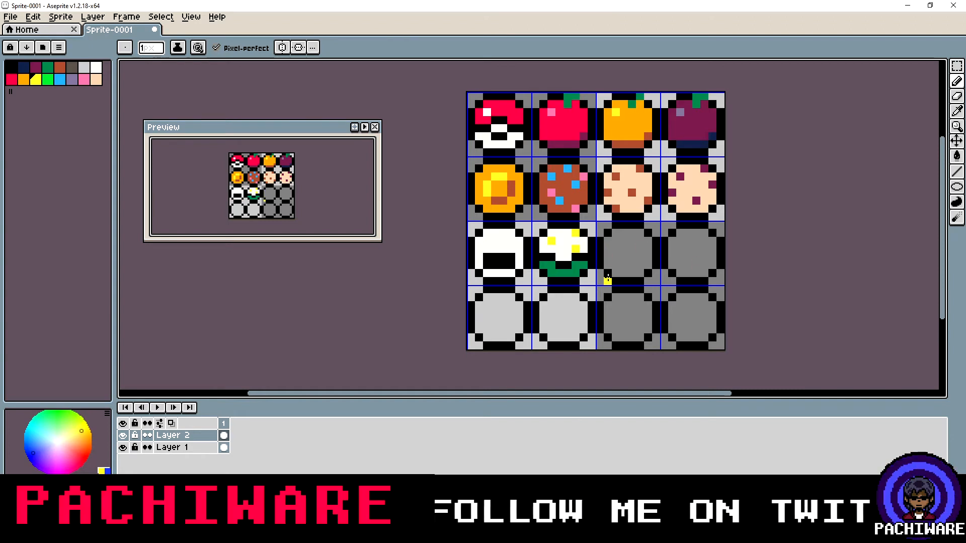
pyautogui.click(96, 67)
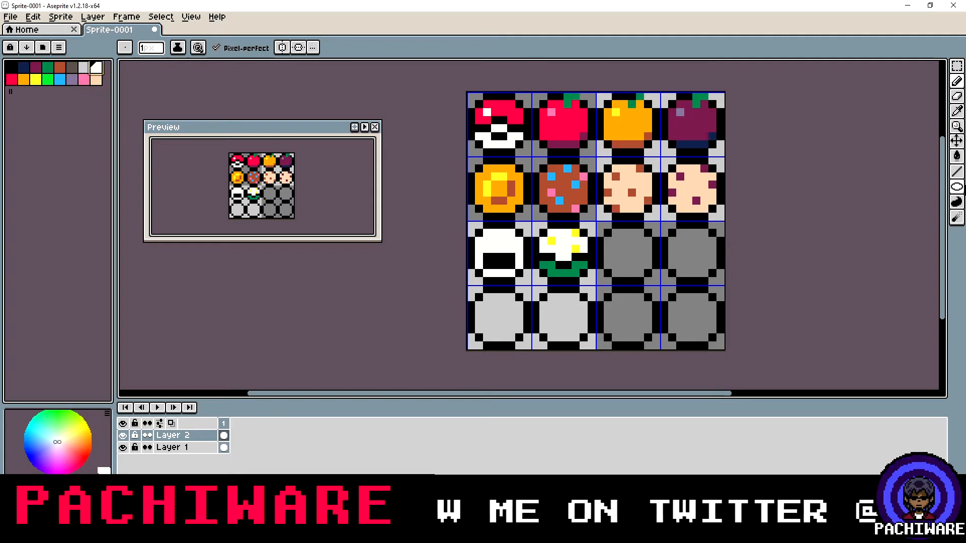
pyautogui.click(958, 172)
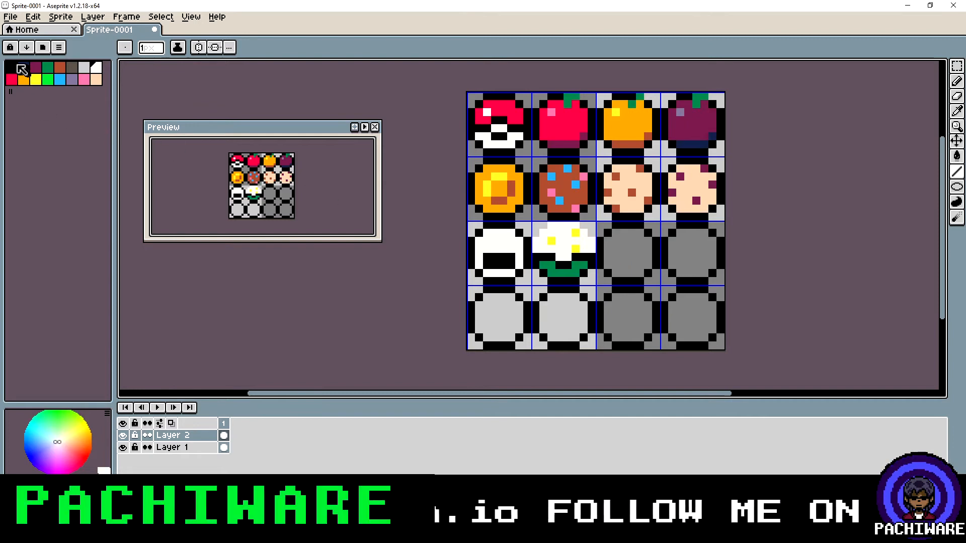
pyautogui.click(12, 67)
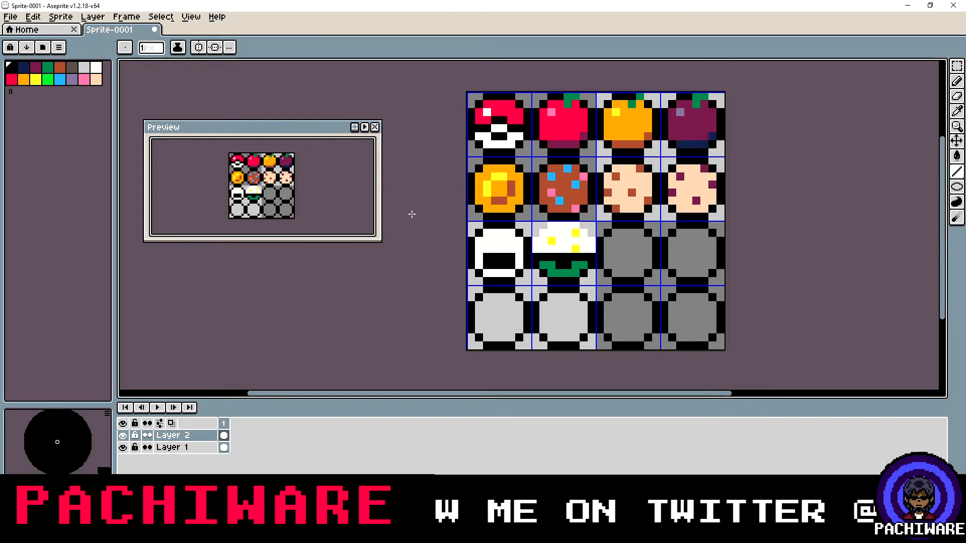
pyautogui.click(48, 67)
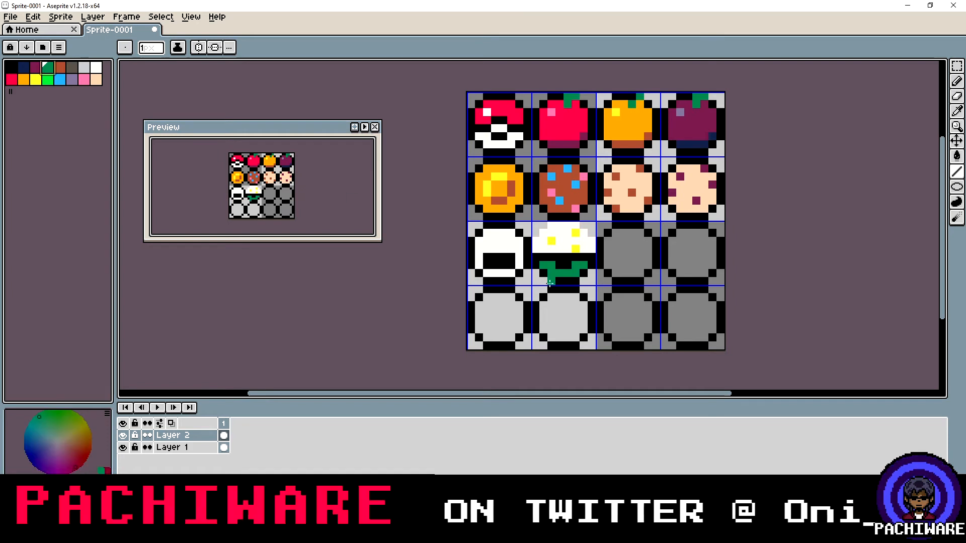
pyautogui.moveTo(560, 268); pyautogui.dragTo(564, 268)
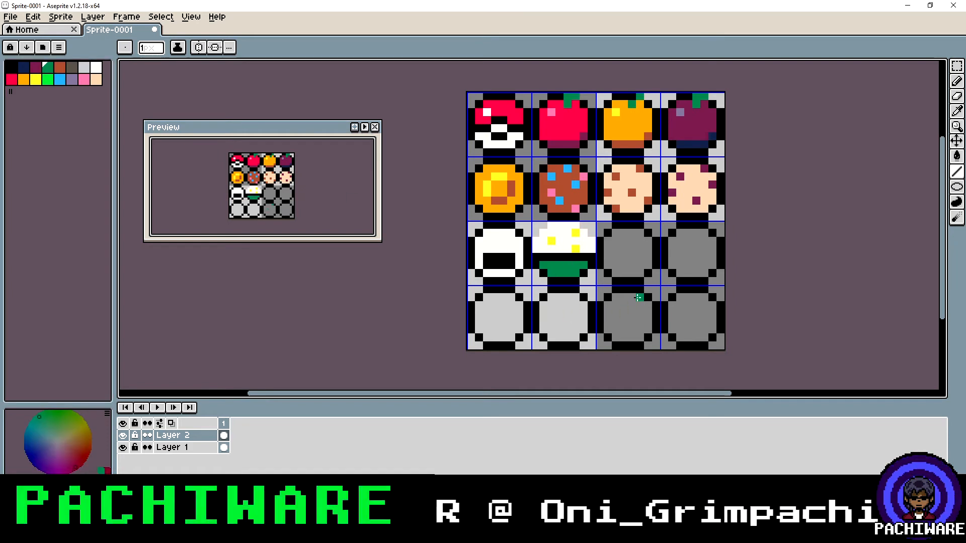
pyautogui.press('v')
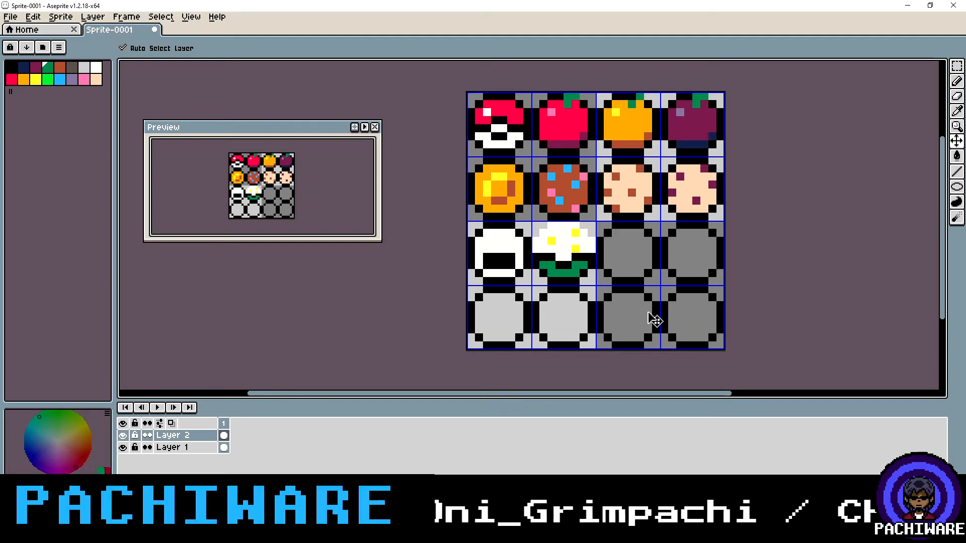
pyautogui.press('b')
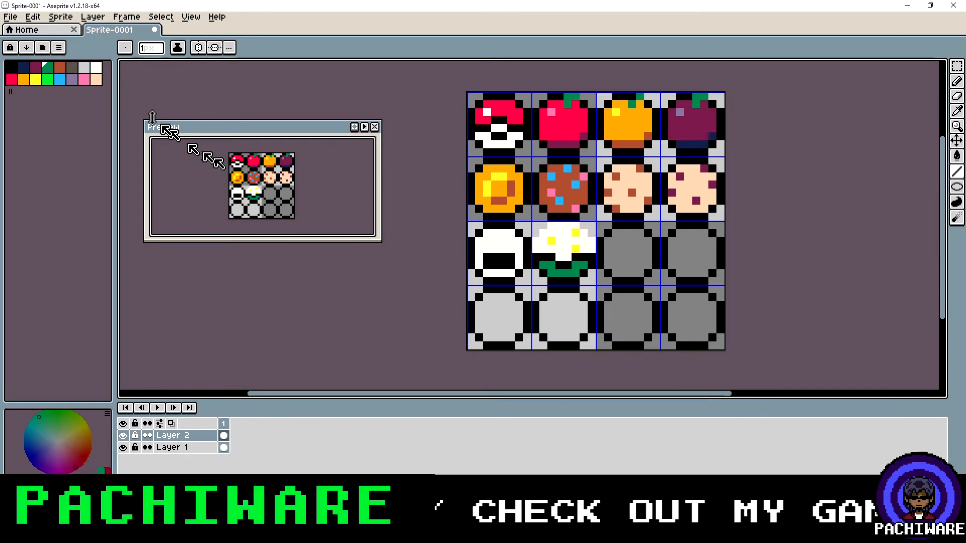
# Fill the third ball of the third row with light peach
pyautogui.click(96, 82)
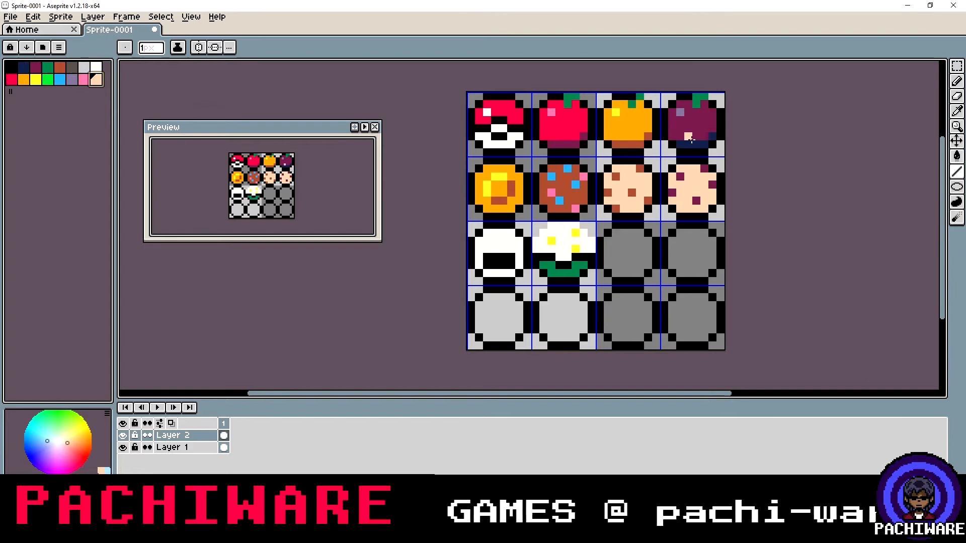
pyautogui.click(957, 156)
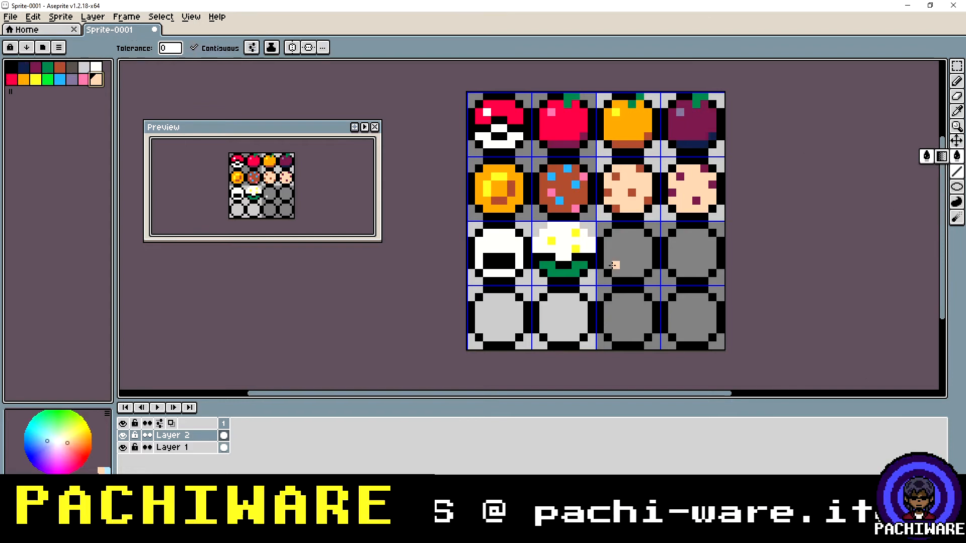
pyautogui.click(630, 246)
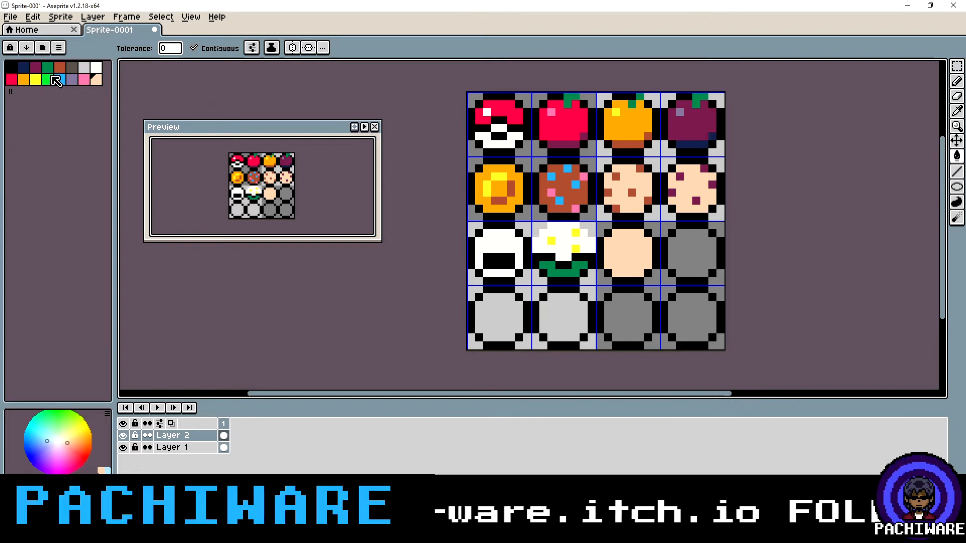
# Draw one-pixel-high brown, orange and dark green lines, stacked upwards, across the full width of the peach ball's lower half
pyautogui.click(60, 67)
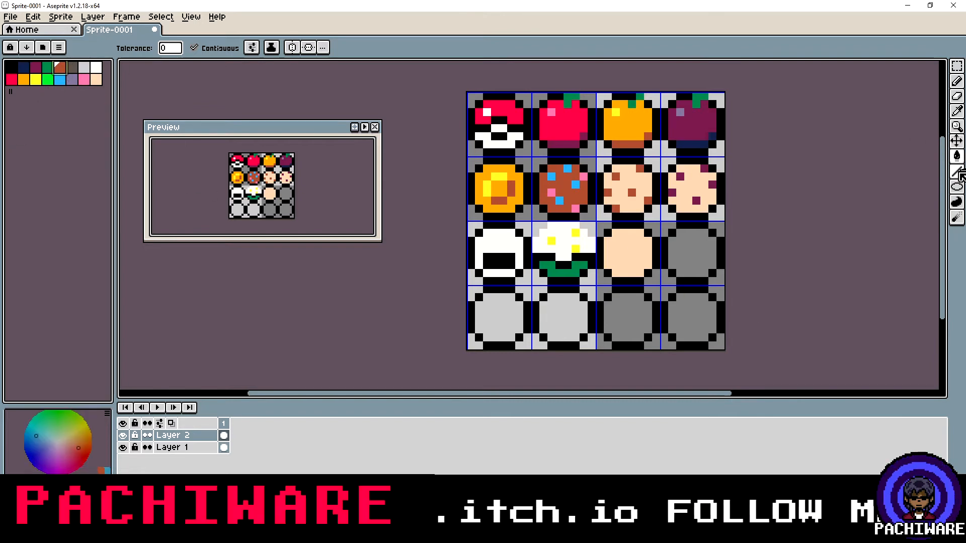
pyautogui.click(957, 172)
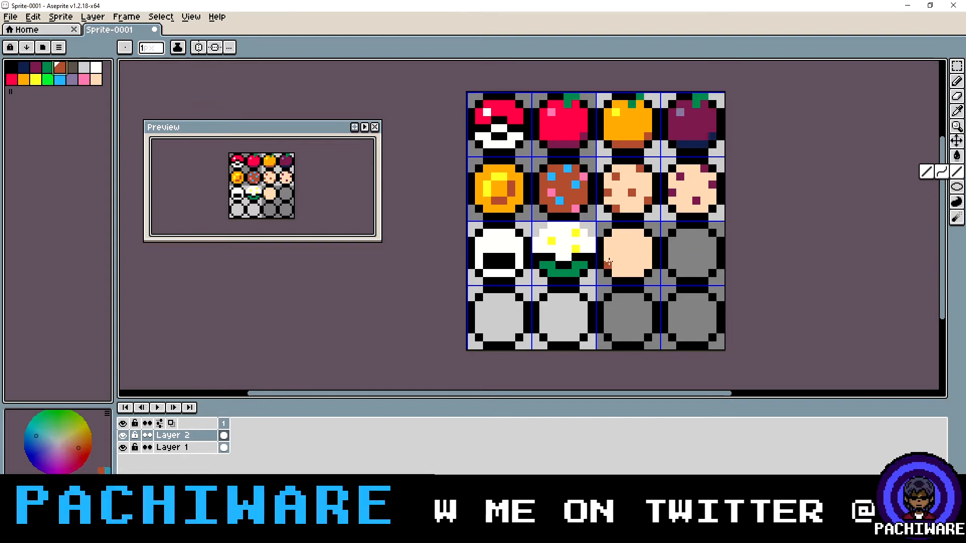
pyautogui.moveTo(606, 263); pyautogui.dragTo(647, 263)
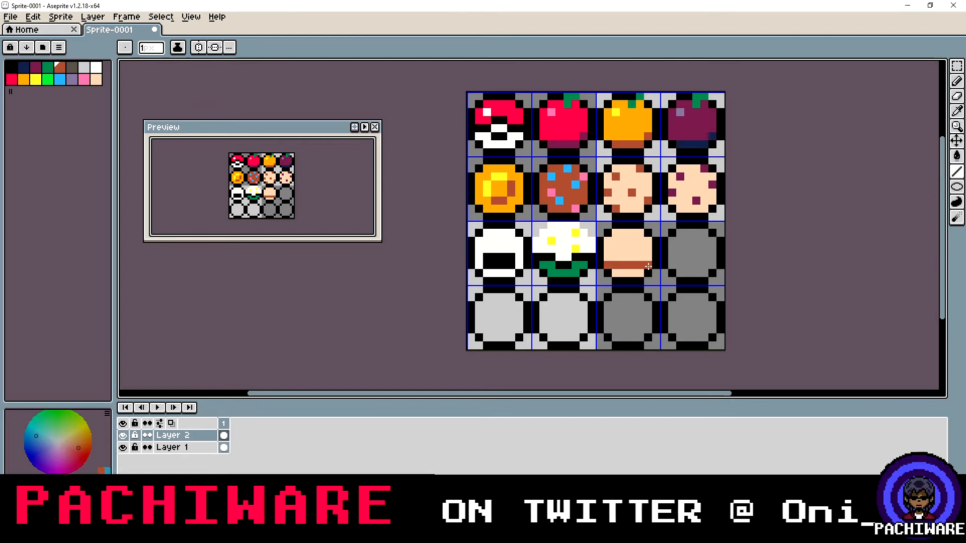
pyautogui.click(24, 79)
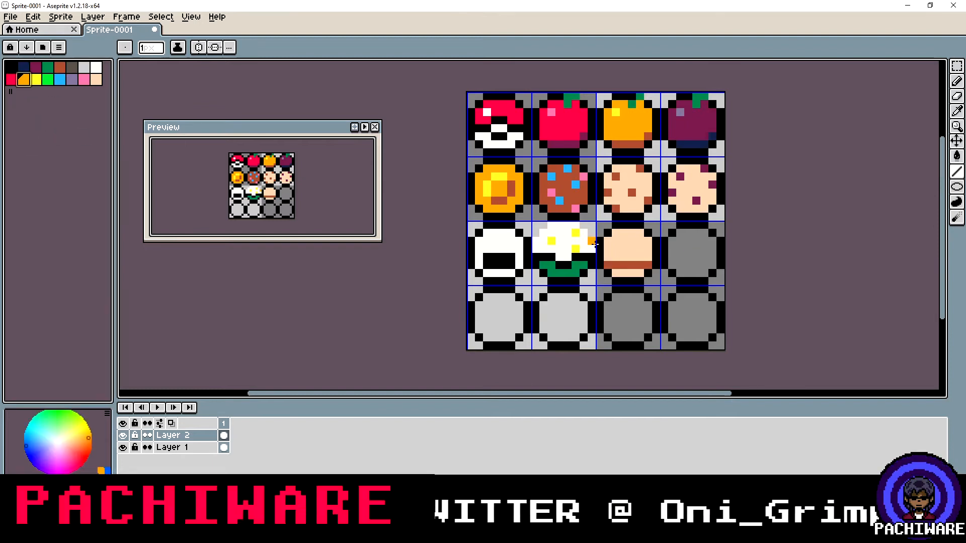
pyautogui.moveTo(606, 257); pyautogui.dragTo(651, 257)
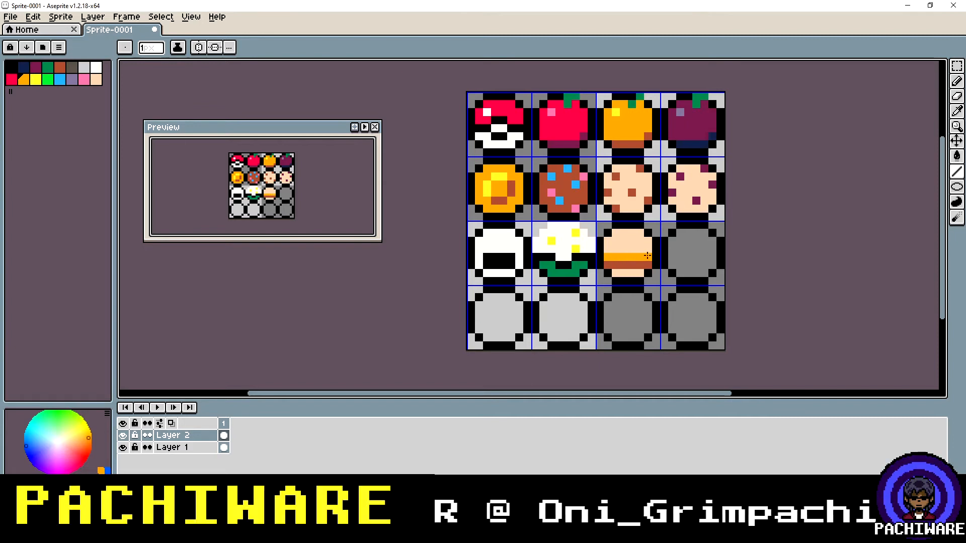
pyautogui.click(48, 67)
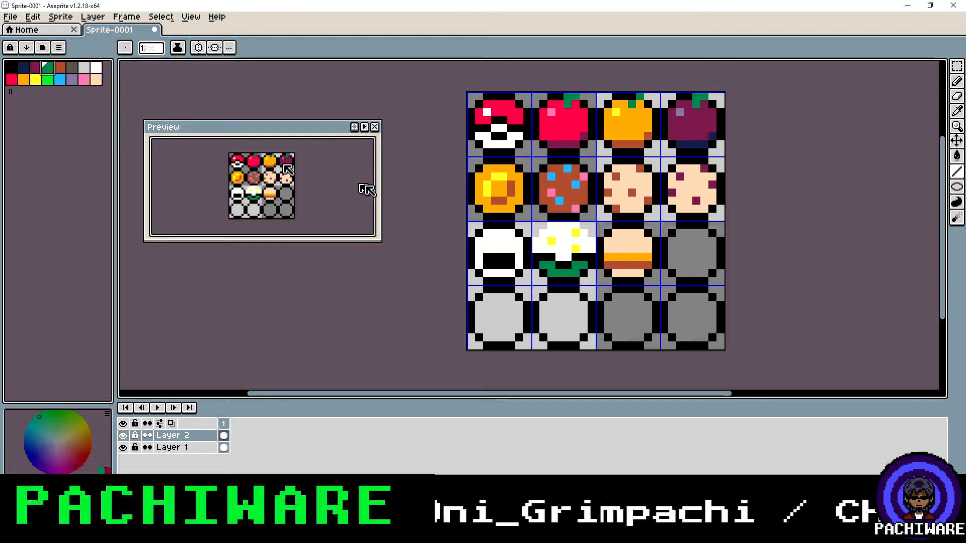
pyautogui.moveTo(607, 249); pyautogui.dragTo(651, 248)
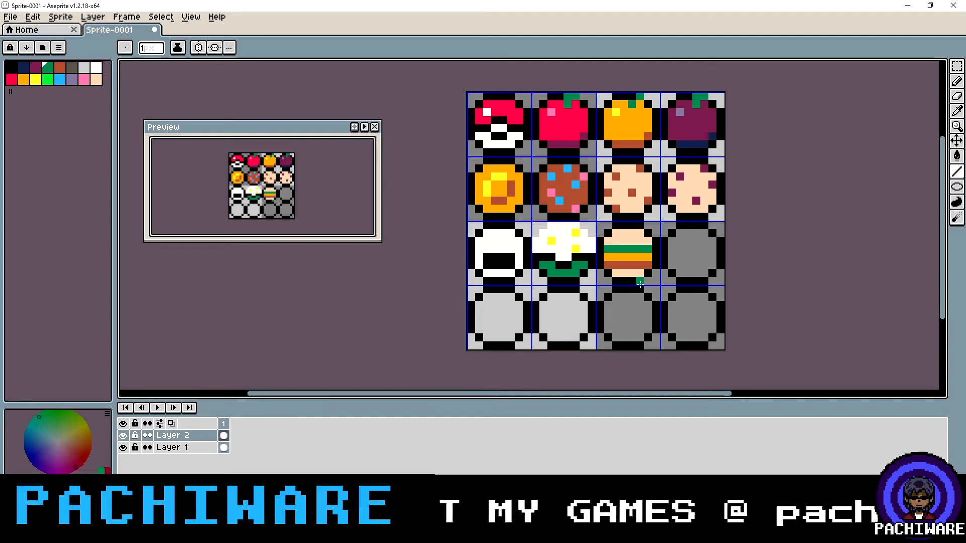
# Add an orange drip hanging from the orange band over the brown band and bottom bun on the burger's right side
pyautogui.click(24, 80)
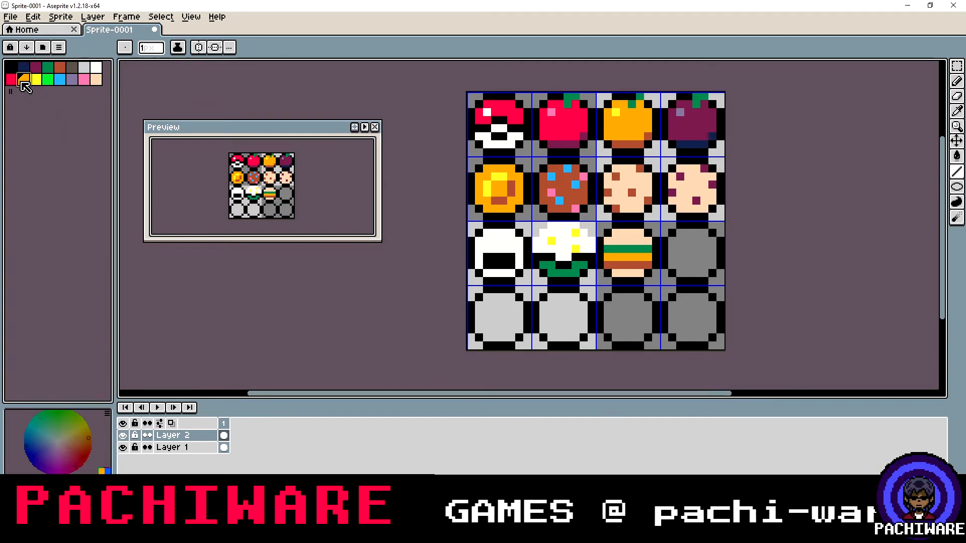
pyautogui.moveTo(647, 264); pyautogui.dragTo(643, 265)
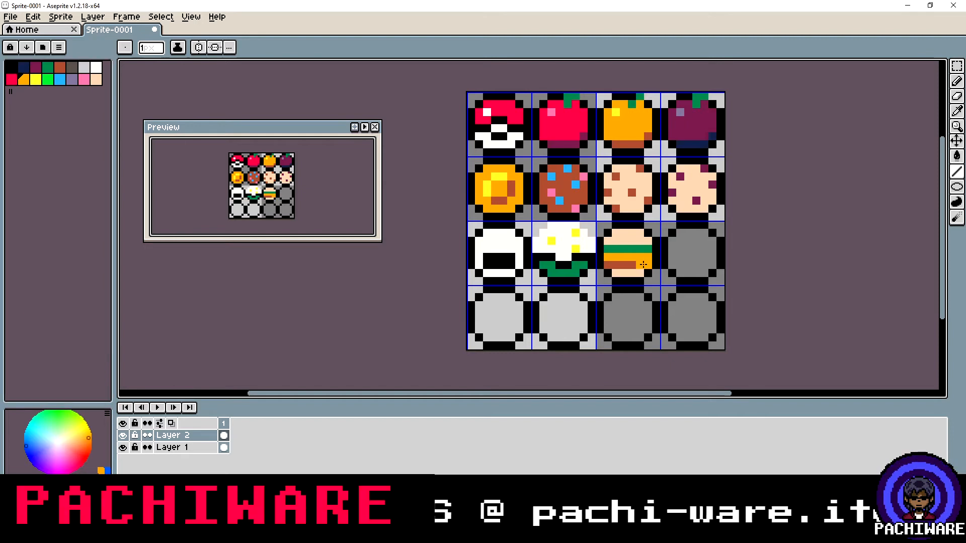
pyautogui.click(639, 273)
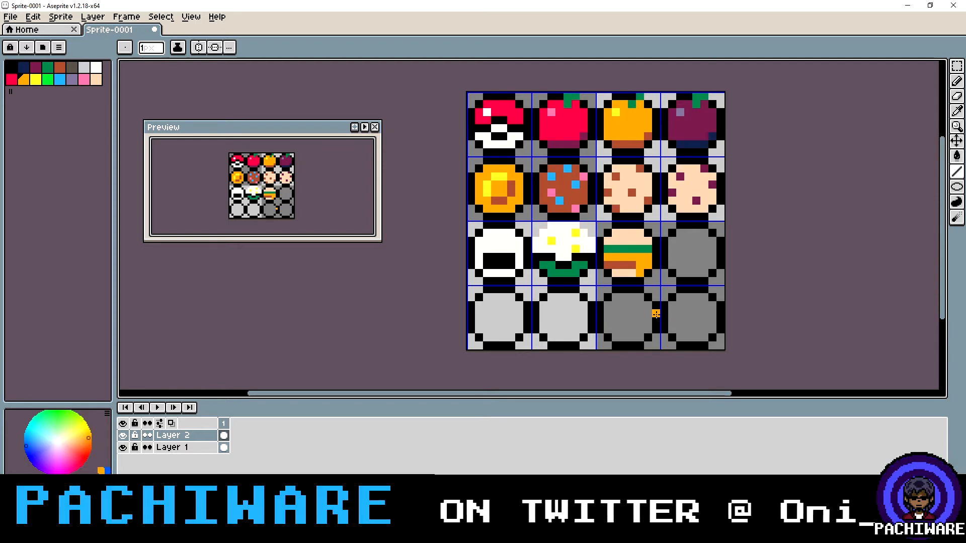
# Extend the black outline into the background pixels at the burger's two lower corners
pyautogui.click(10, 66)
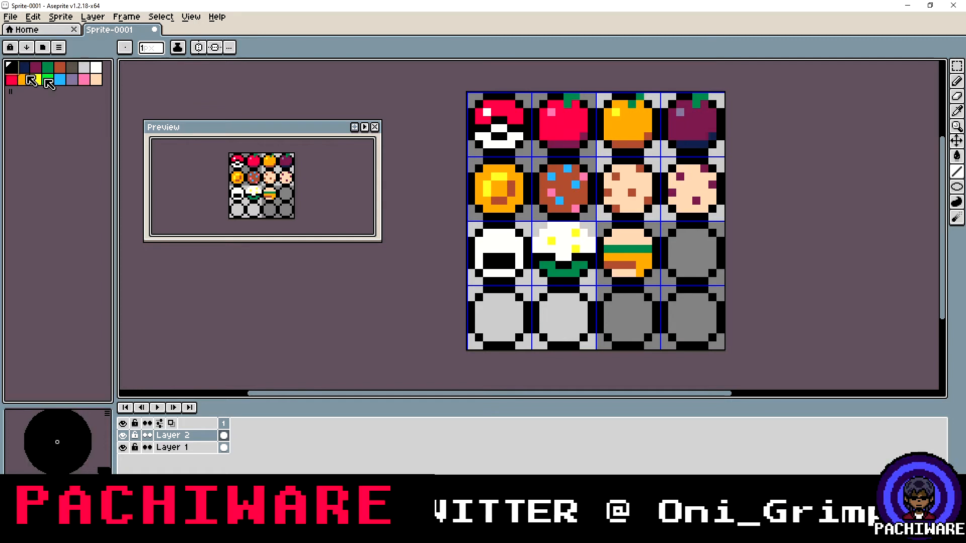
pyautogui.click(956, 81)
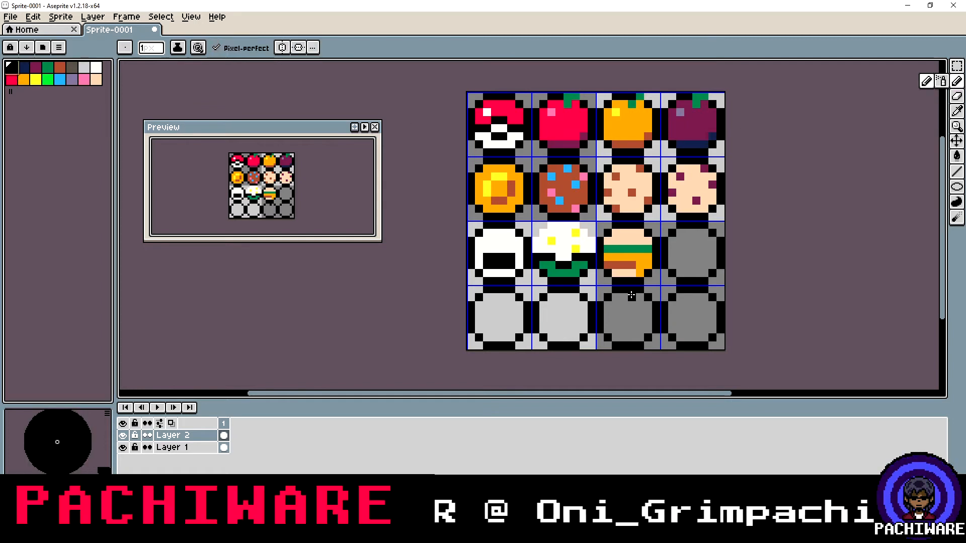
pyautogui.moveTo(658, 274); pyautogui.dragTo(602, 281)
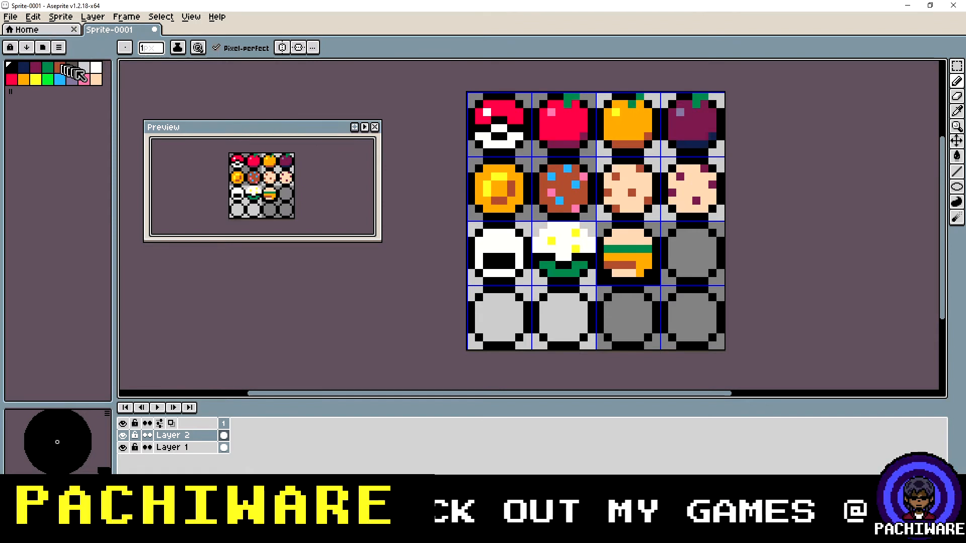
# Square off the burger's bottom bun by painting its lower corner pixels light peach
pyautogui.click(95, 80)
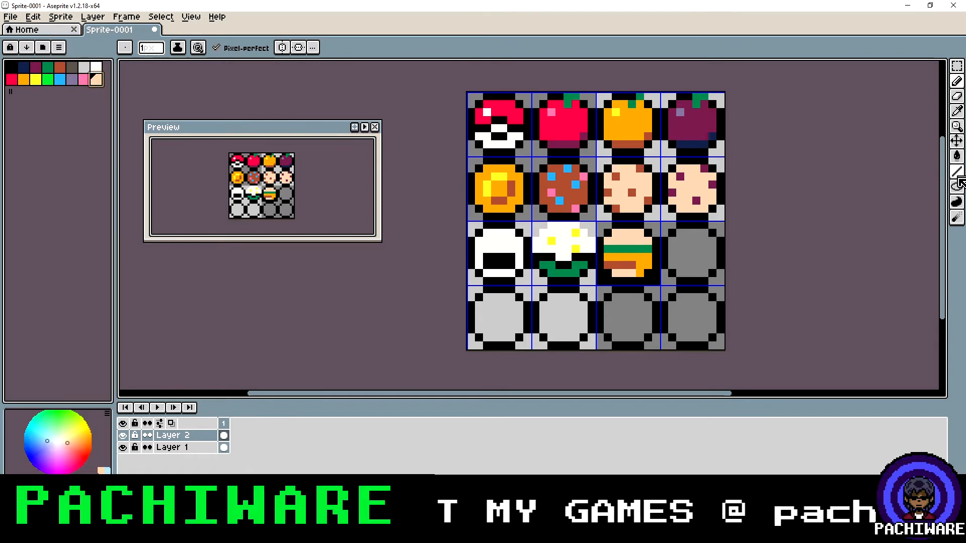
pyautogui.click(958, 175)
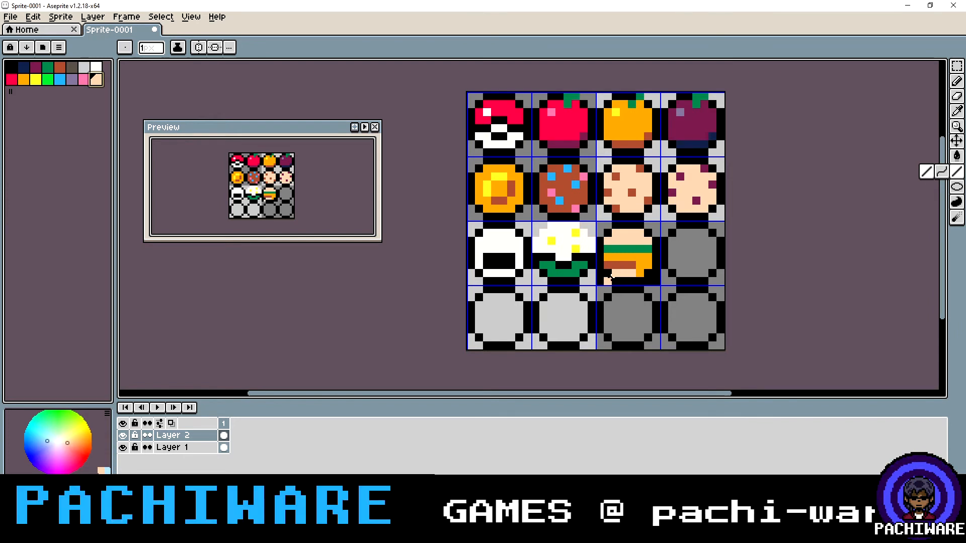
pyautogui.click(610, 277)
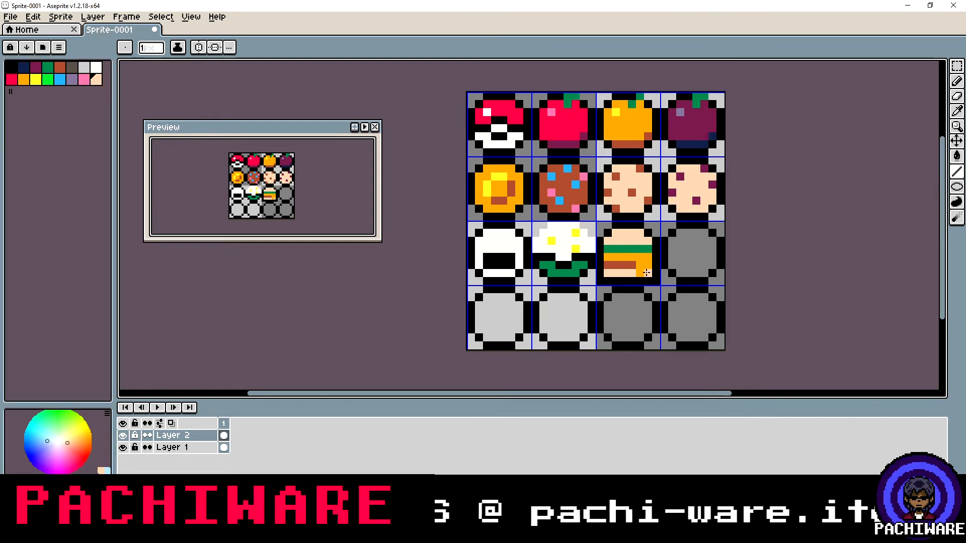
pyautogui.click(956, 82)
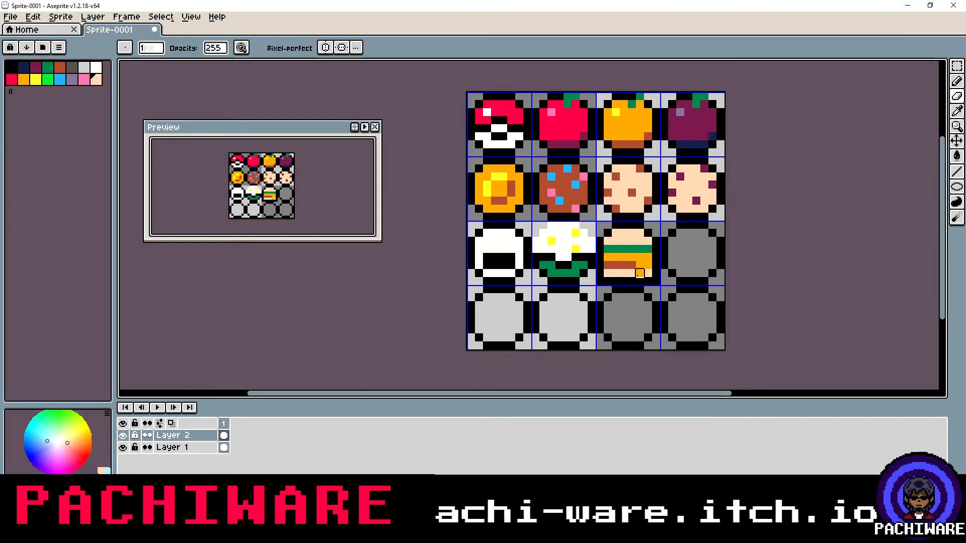
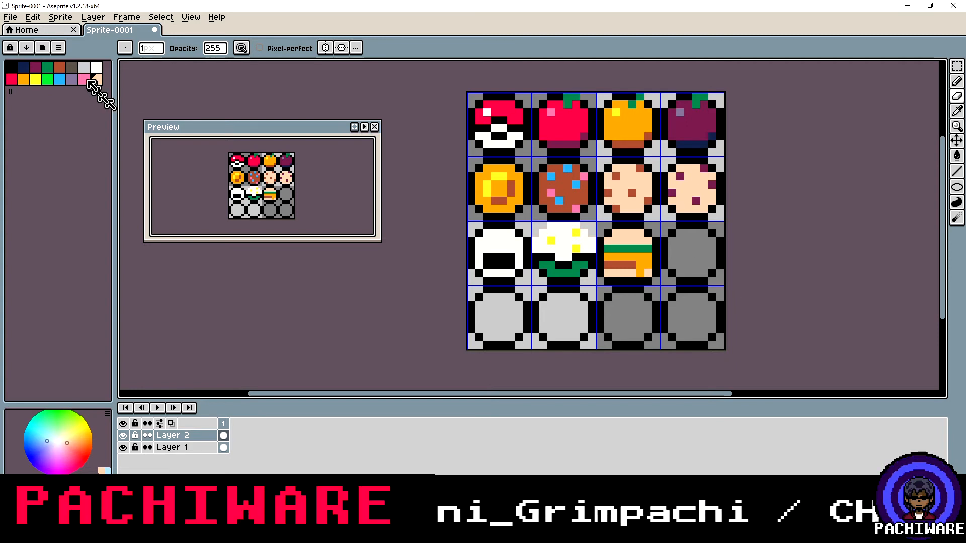
# Fill the fourth ball of the third row with brown
pyautogui.click(60, 66)
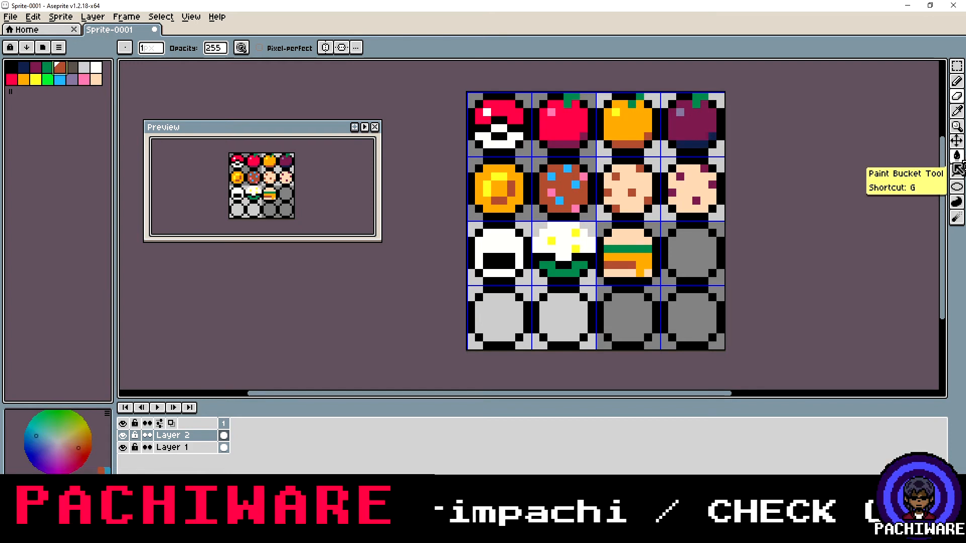
pyautogui.click(958, 156)
pyautogui.click(692, 246)
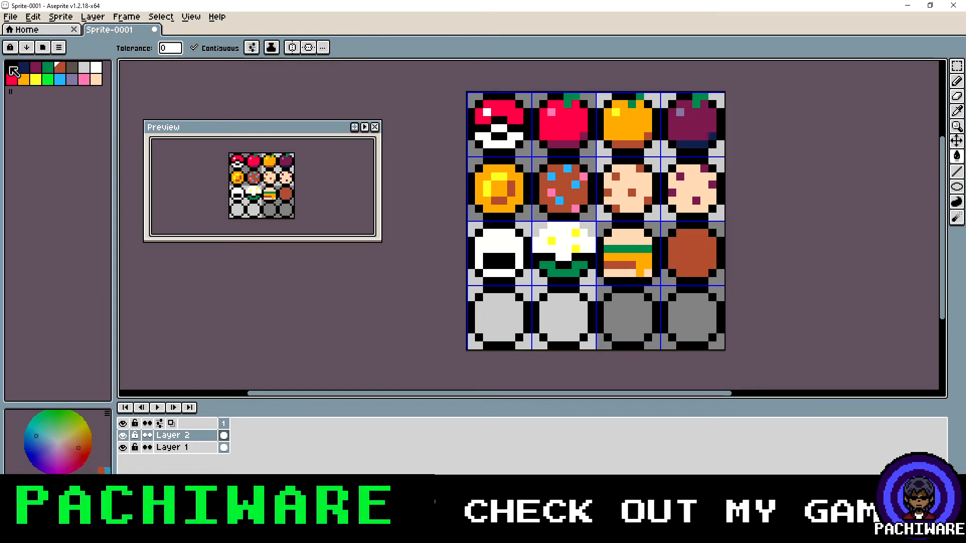
# Draw a black square of 2 by 2 pixels in the centre of the brown ball
pyautogui.click(12, 69)
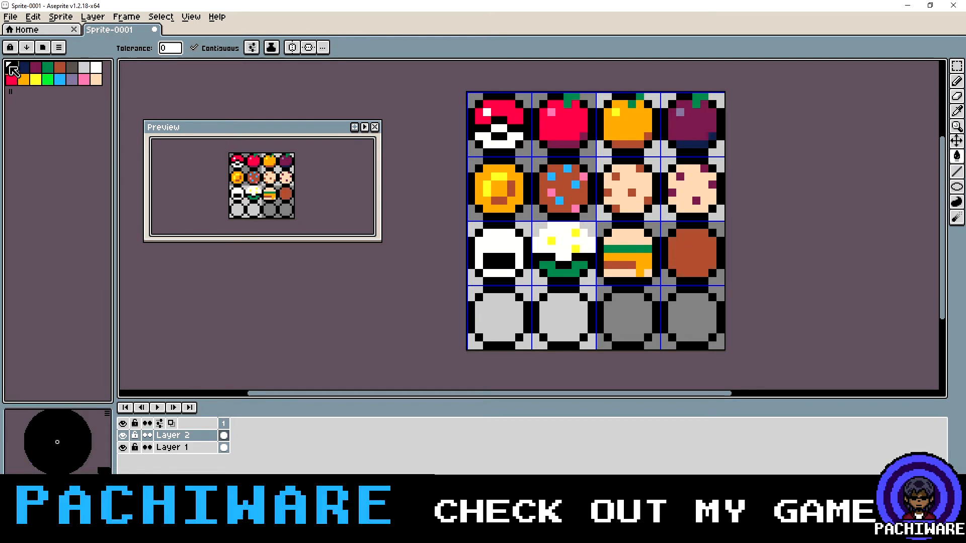
pyautogui.click(689, 250)
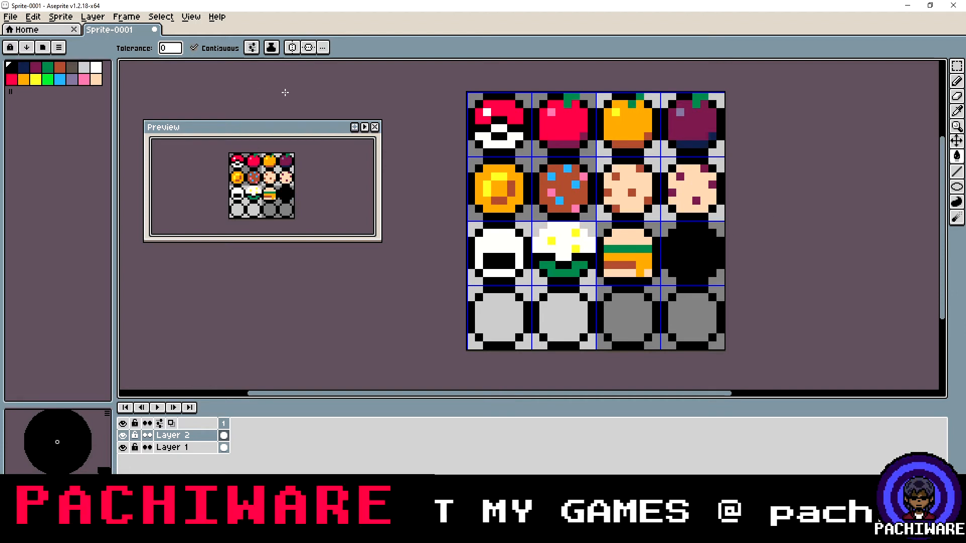
pyautogui.hotkey('ctrl', 'z')
pyautogui.click(956, 81)
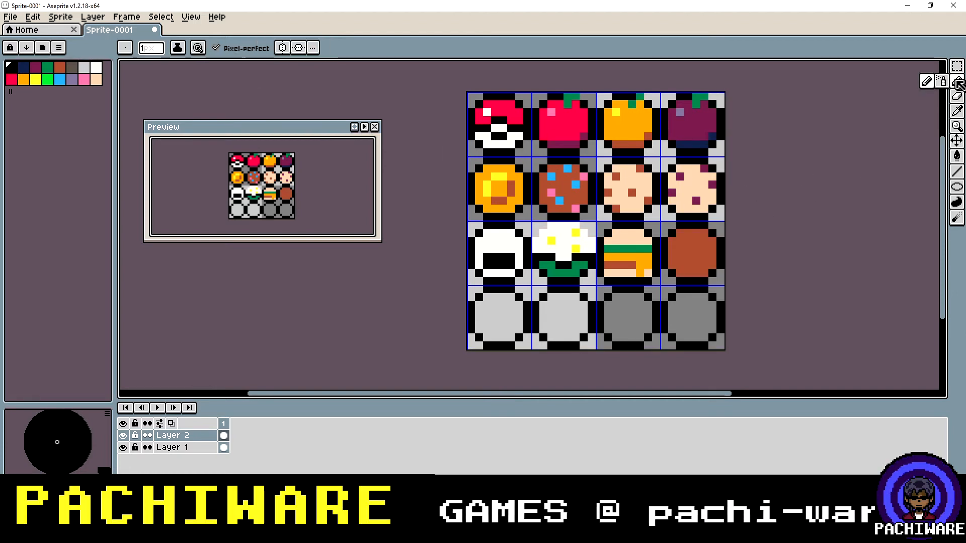
pyautogui.moveTo(685, 250); pyautogui.dragTo(699, 249)
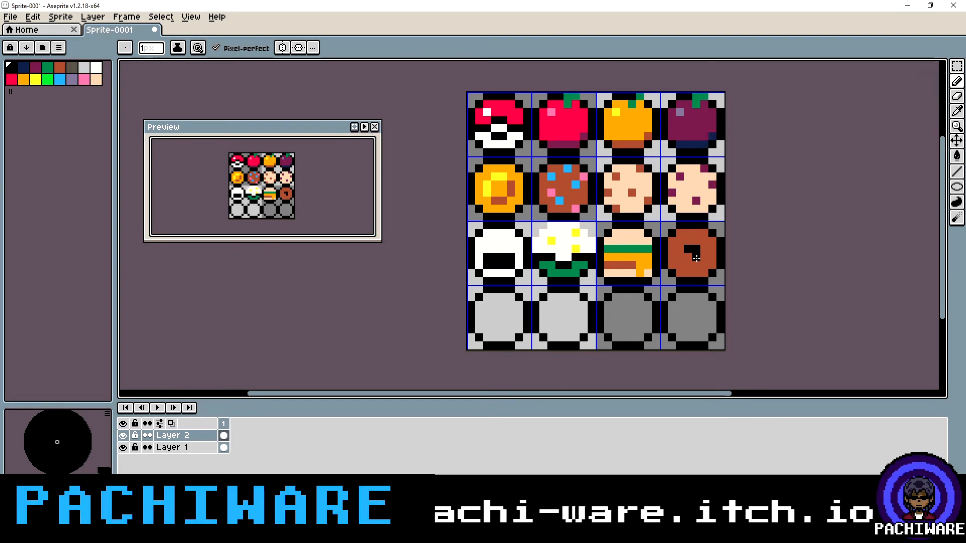
pyautogui.moveTo(698, 258); pyautogui.dragTo(690, 257)
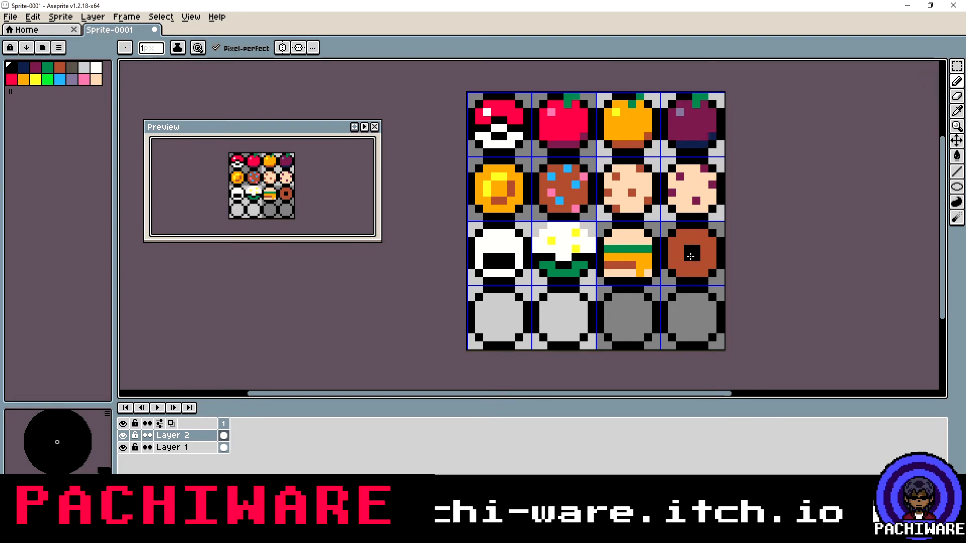
# Erase the central 2 by 2 pixels of the brown ball to make a transparent doughnut hole
pyautogui.click(957, 95)
pyautogui.moveTo(688, 257); pyautogui.dragTo(688, 249)
pyautogui.click(689, 249)
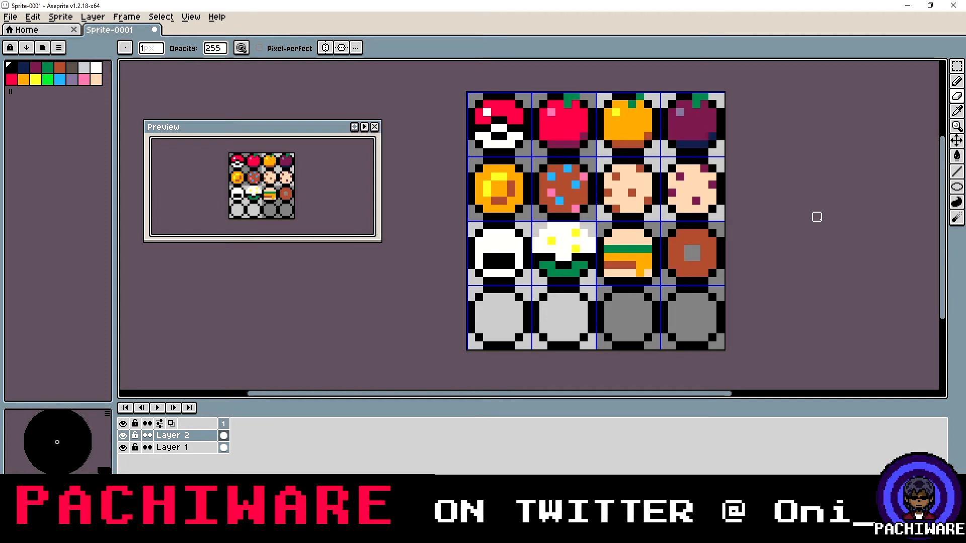
# Dot four light blue sprinkle pixels around the hole of the brown doughnut
pyautogui.click(98, 70)
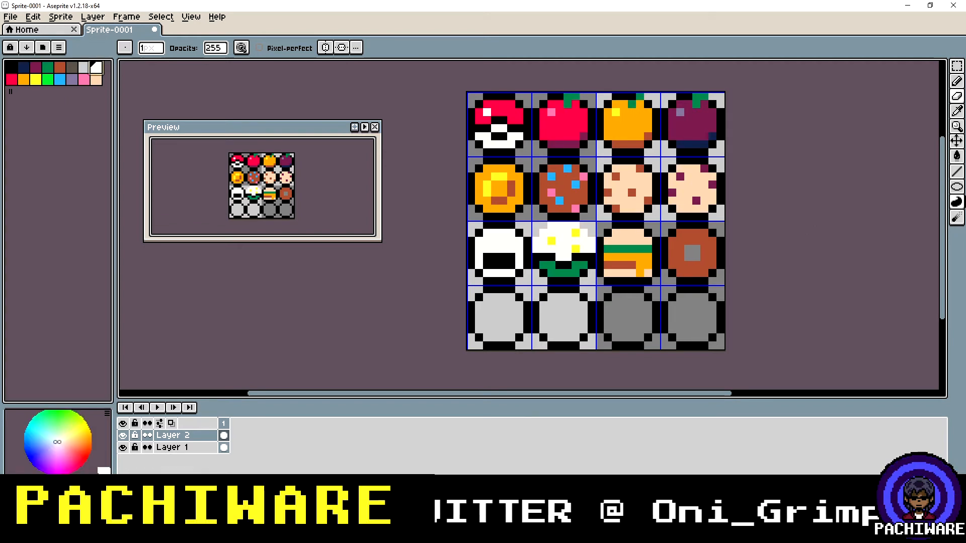
pyautogui.click(957, 171)
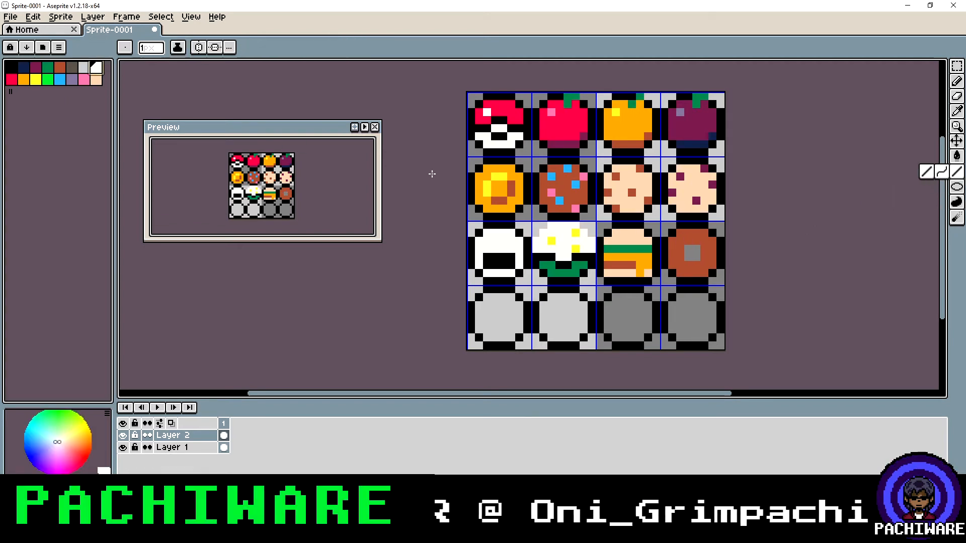
pyautogui.click(62, 79)
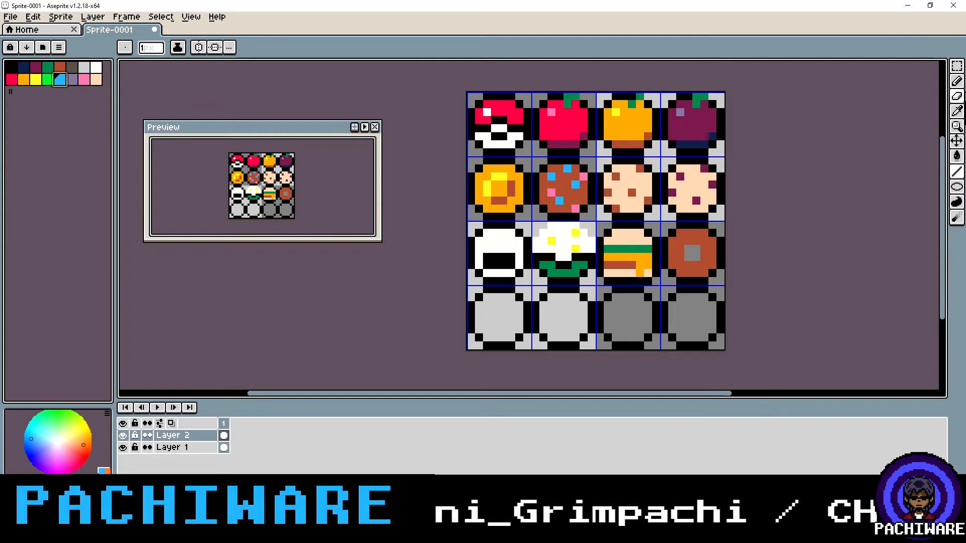
pyautogui.click(956, 81)
pyautogui.click(677, 242)
pyautogui.click(696, 233)
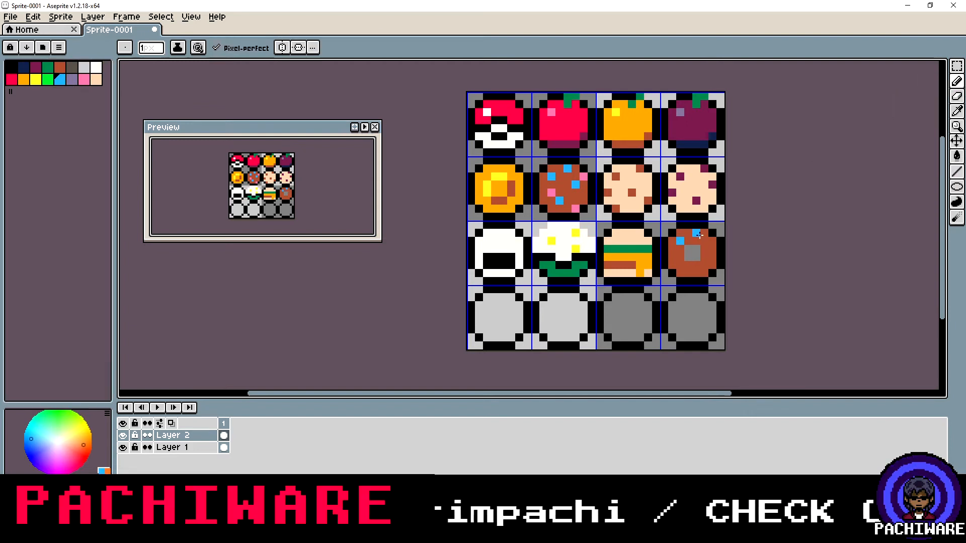
pyautogui.click(709, 257)
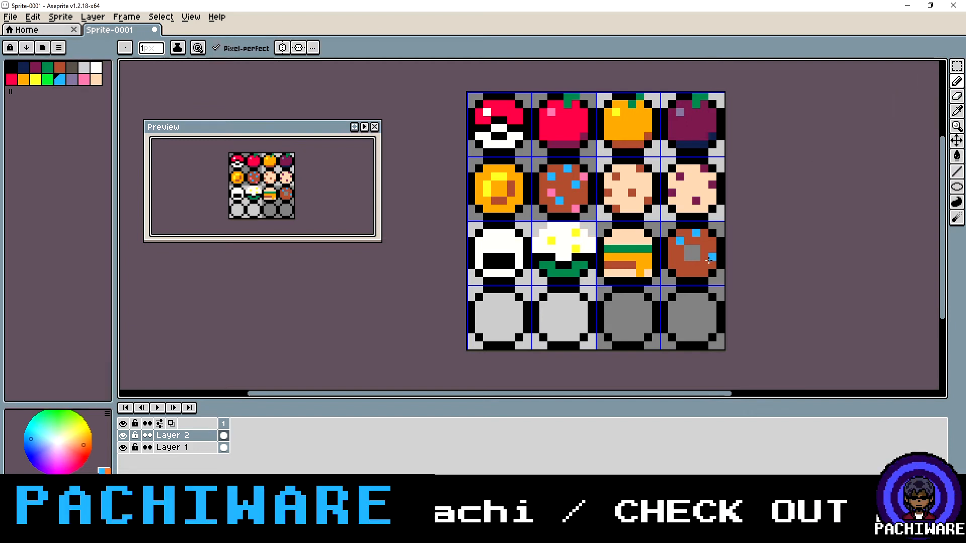
pyautogui.click(680, 272)
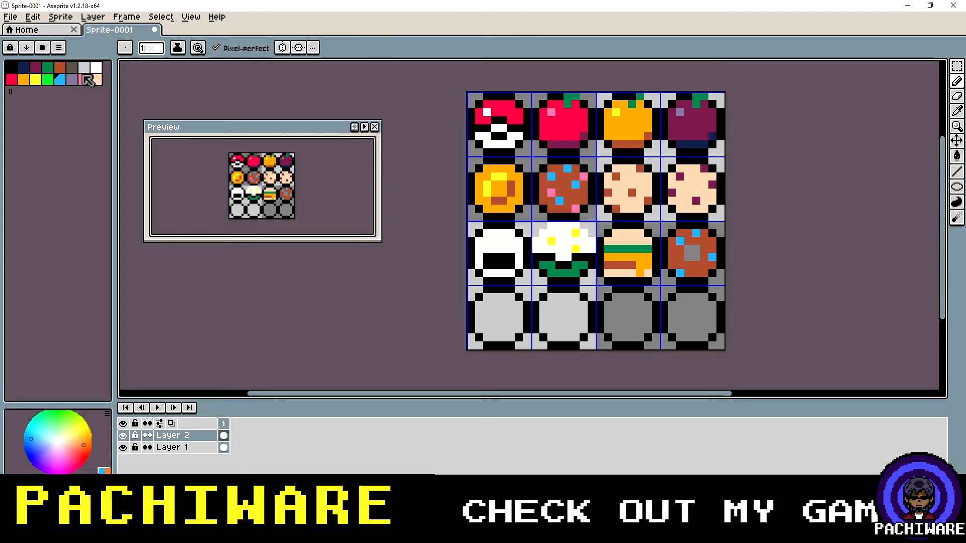
# Dot pink sprinkle pixels around the hole of the brown doughnut, between the light blue ones
pyautogui.click(84, 79)
pyautogui.click(672, 257)
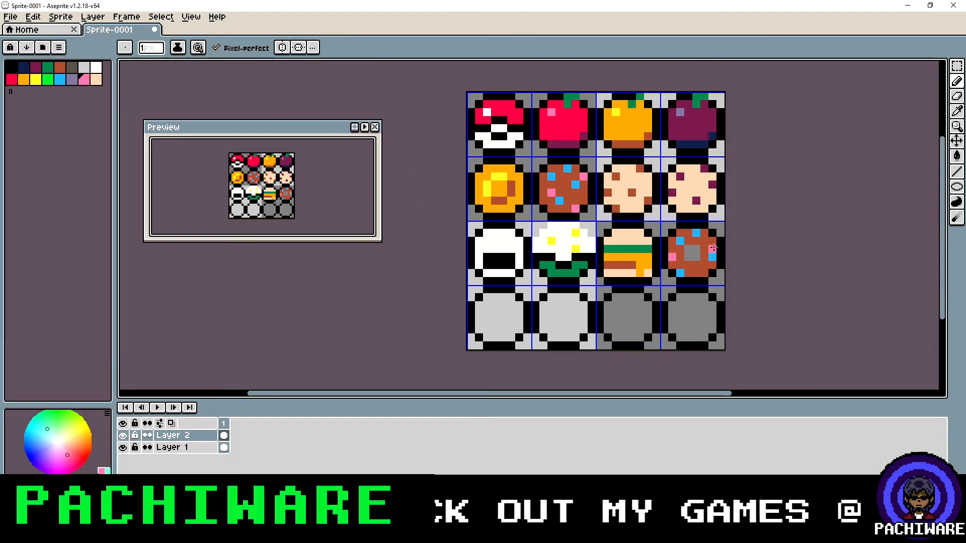
pyautogui.click(713, 248)
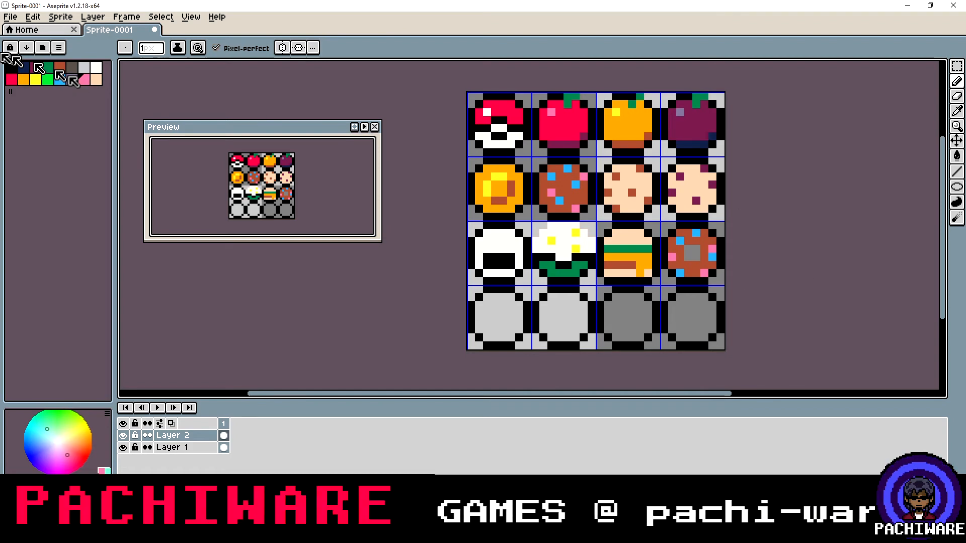
# Try to fill the first ball of the fourth row with peach and erase a small hole in its centre
pyautogui.click(96, 80)
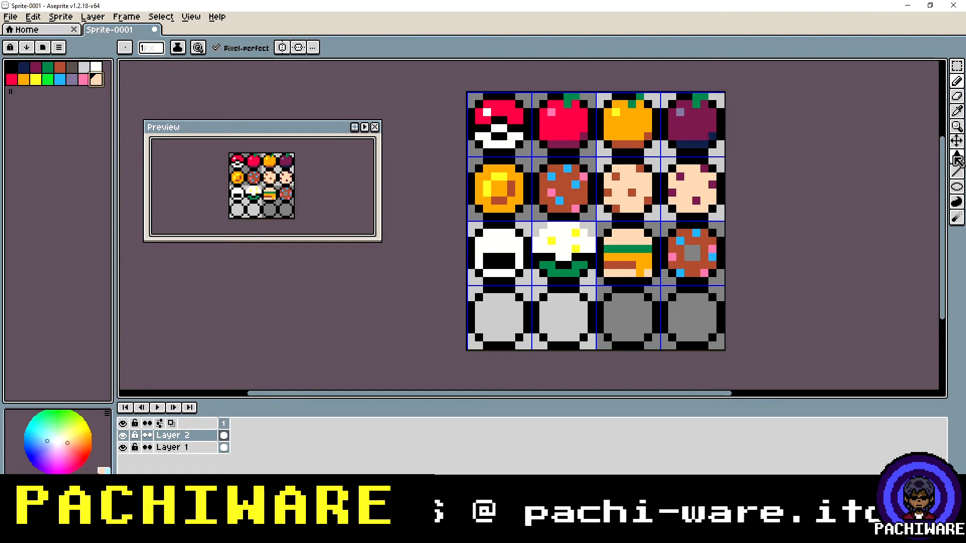
pyautogui.click(957, 156)
pyautogui.click(509, 312)
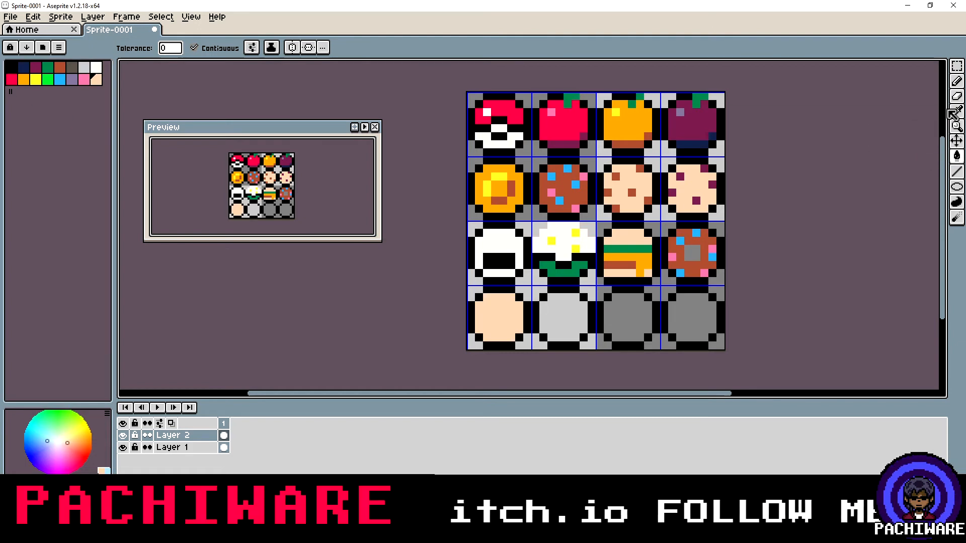
pyautogui.click(957, 81)
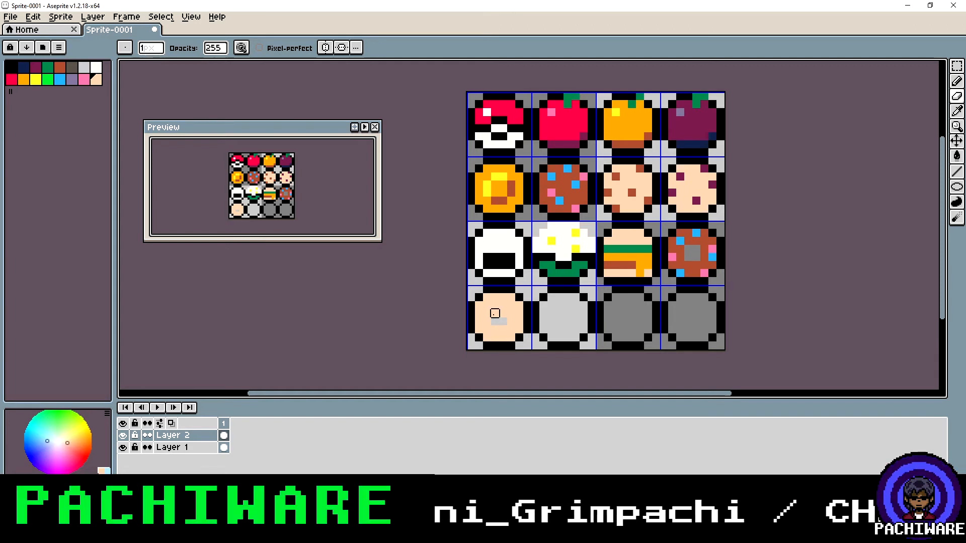
pyautogui.moveTo(495, 330); pyautogui.dragTo(503, 330)
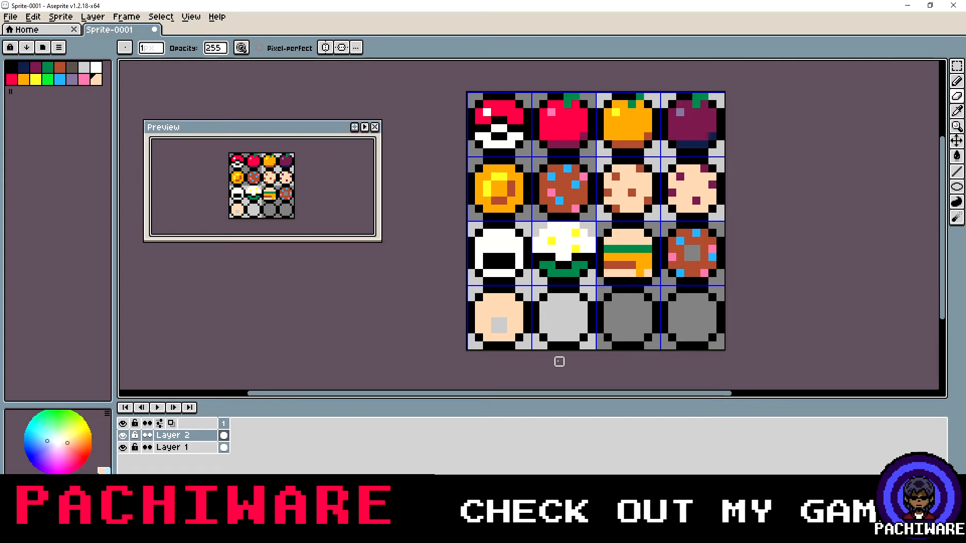
pyautogui.press('v')
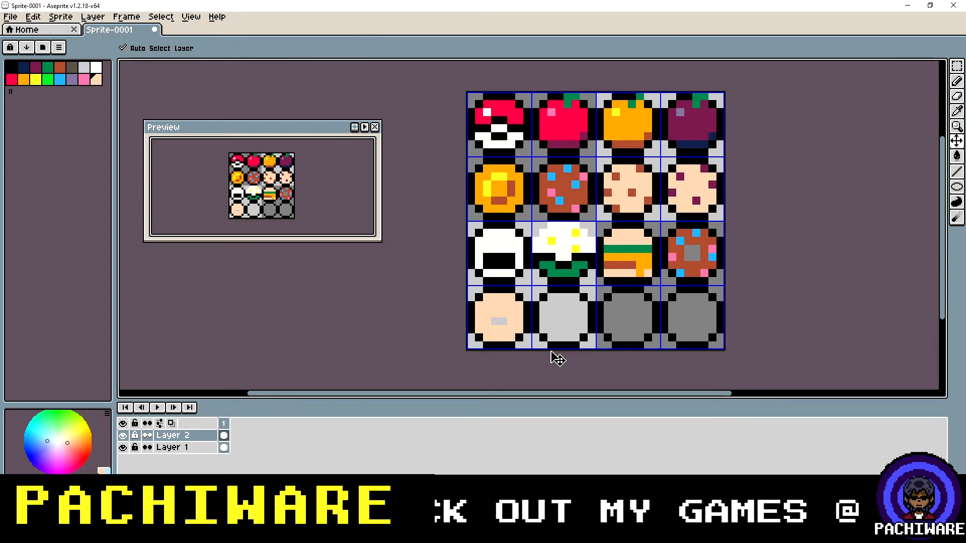
pyautogui.press('b')
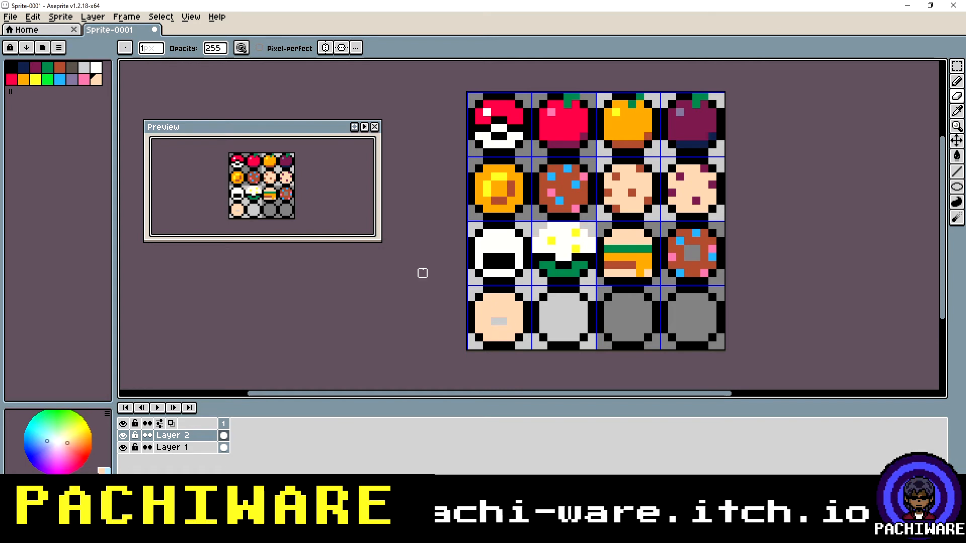
# Try to paint white icing along the inner edge of the peach ball
pyautogui.click(96, 67)
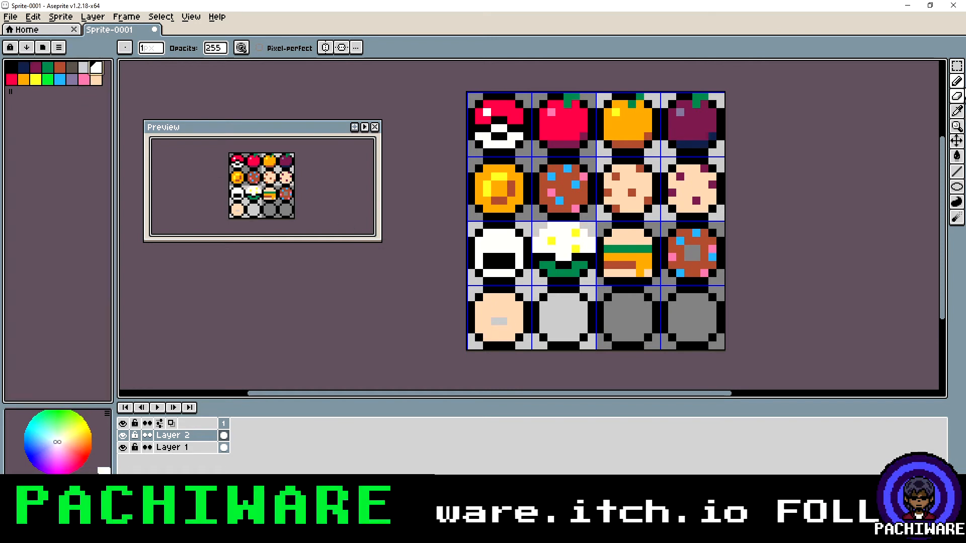
pyautogui.click(957, 82)
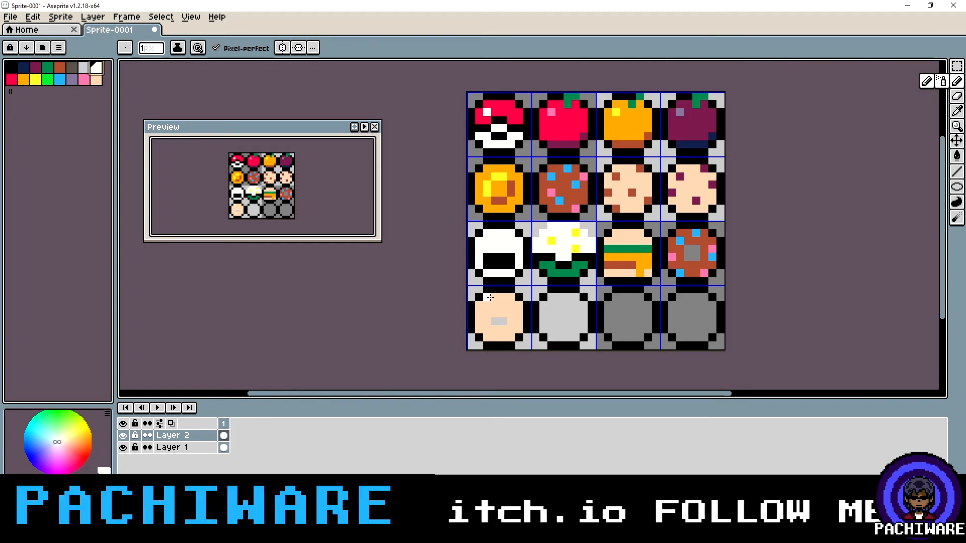
pyautogui.moveTo(489, 300)
pyautogui.mouseDown()
pyautogui.moveTo(521, 313)
pyautogui.moveTo(515, 336)
pyautogui.moveTo(490, 338)
pyautogui.moveTo(481, 308)
pyautogui.mouseUp()
# Undo the white icing strokes on the peach ball
pyautogui.hotkey('ctrl', 'z')
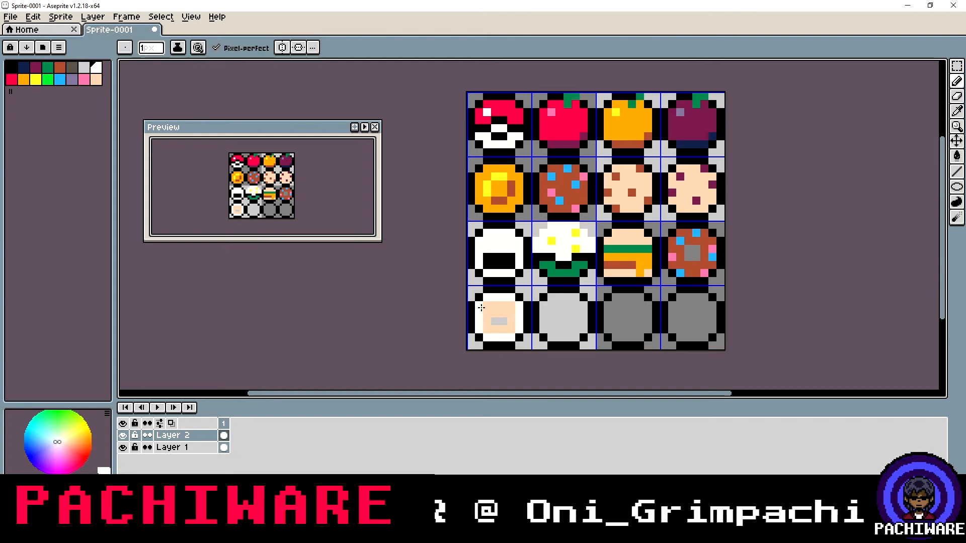
pyautogui.hotkey('ctrl', 'z')
pyautogui.hotkey('ctrl', 'z')
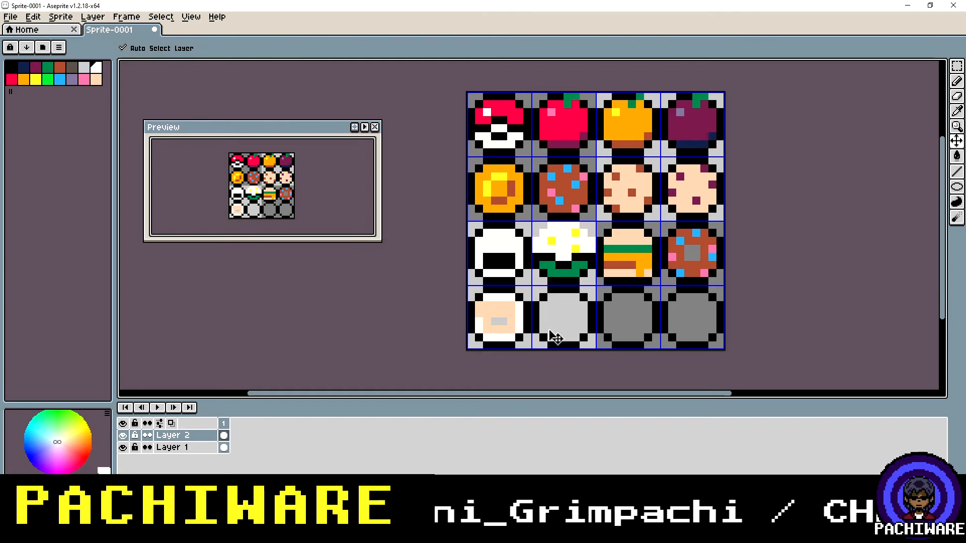
pyautogui.hotkey('ctrl', 'z')
pyautogui.hotkey('ctrl', 'z')
pyautogui.hotkey('ctrl', 'z')
pyautogui.hotkey('ctrl', 'z')
pyautogui.hotkey('ctrl', 'z')
pyautogui.hotkey('ctrl', 'z')
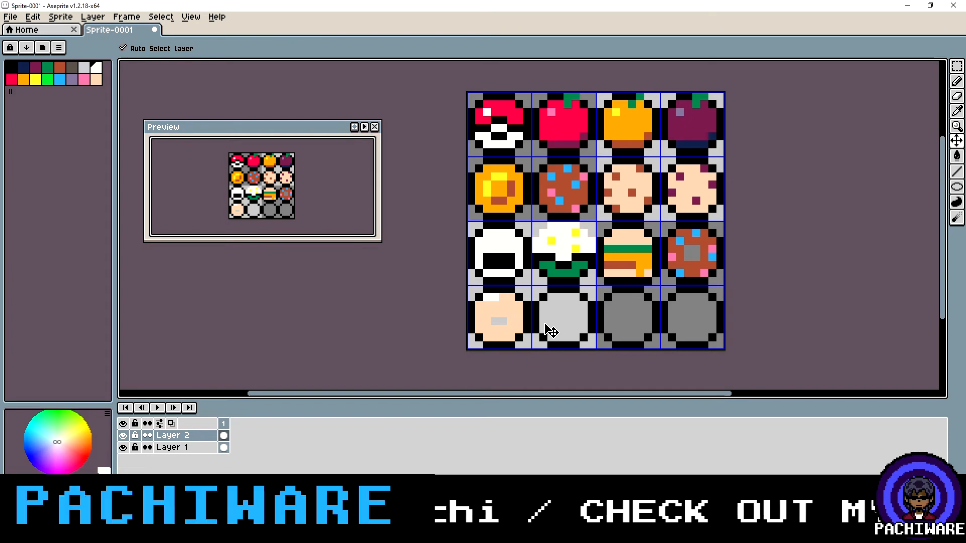
pyautogui.hotkey('ctrl', 'z')
pyautogui.hotkey('ctrl', 'z')
# Erase two more pixels of the peach ball to make a 2 by 2 pixel transparent hole in its centre
pyautogui.click(957, 98)
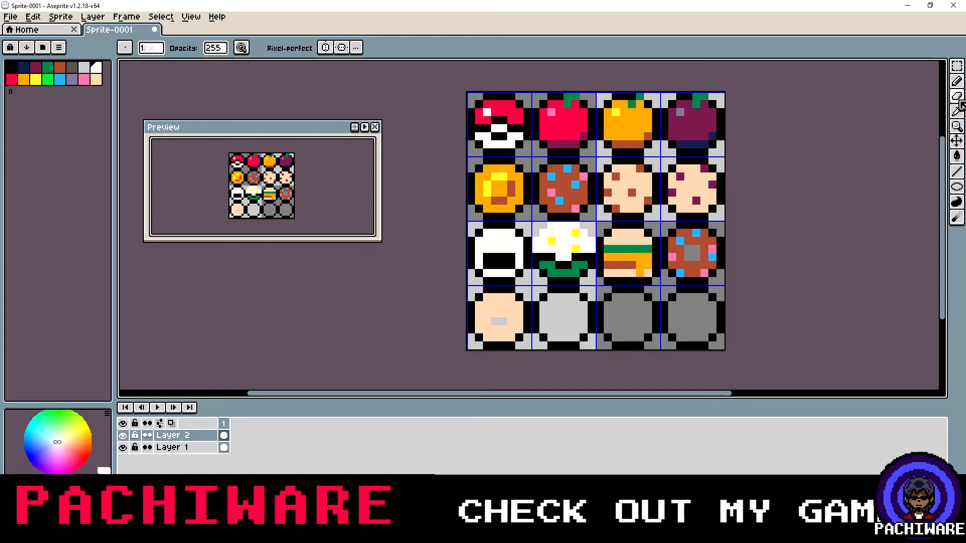
pyautogui.click(503, 313)
pyautogui.click(495, 313)
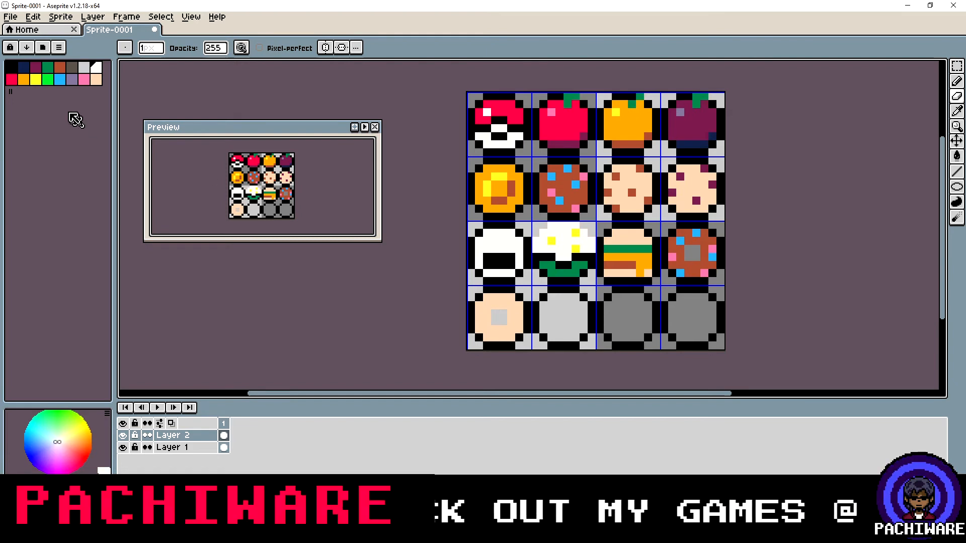
# Try to paint white icing two pixels high across the peach doughnut above its hole
pyautogui.click(85, 69)
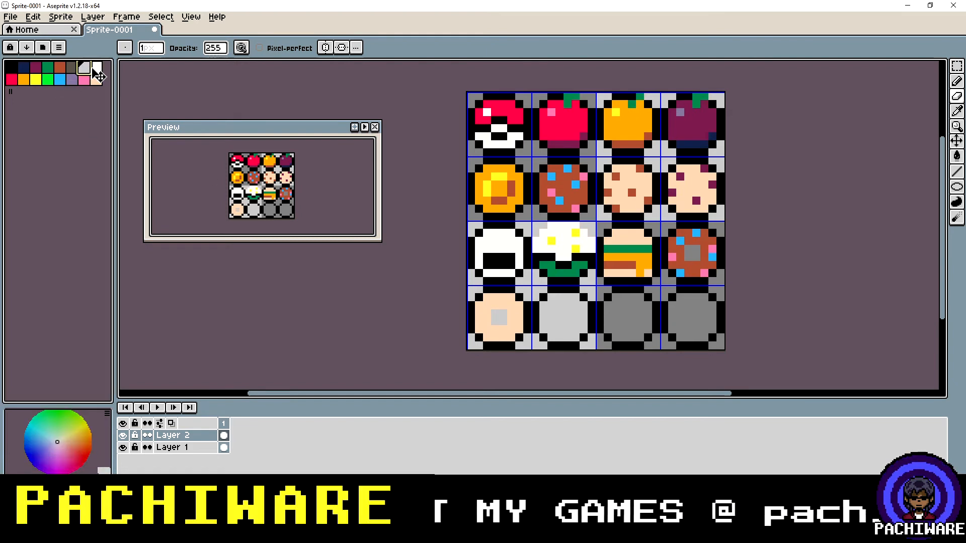
pyautogui.click(96, 67)
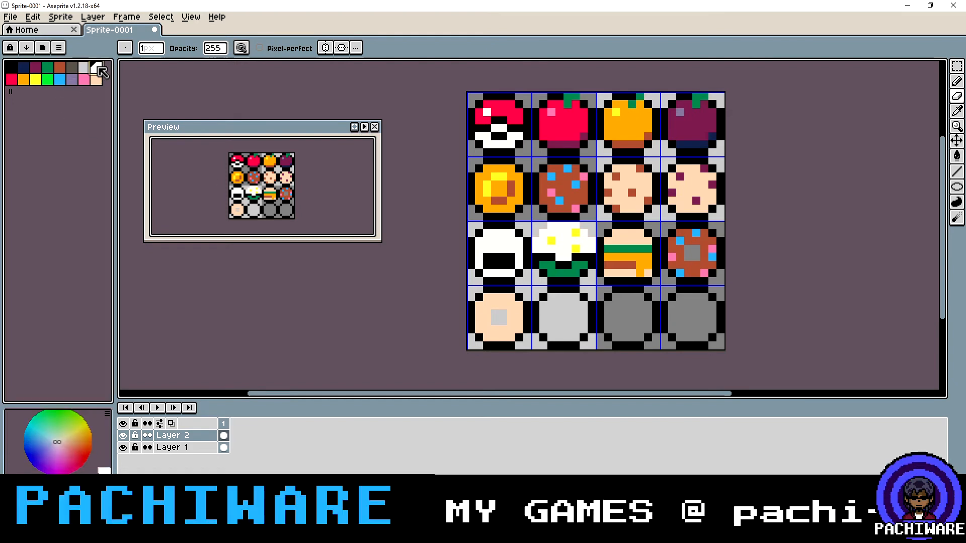
pyautogui.click(957, 81)
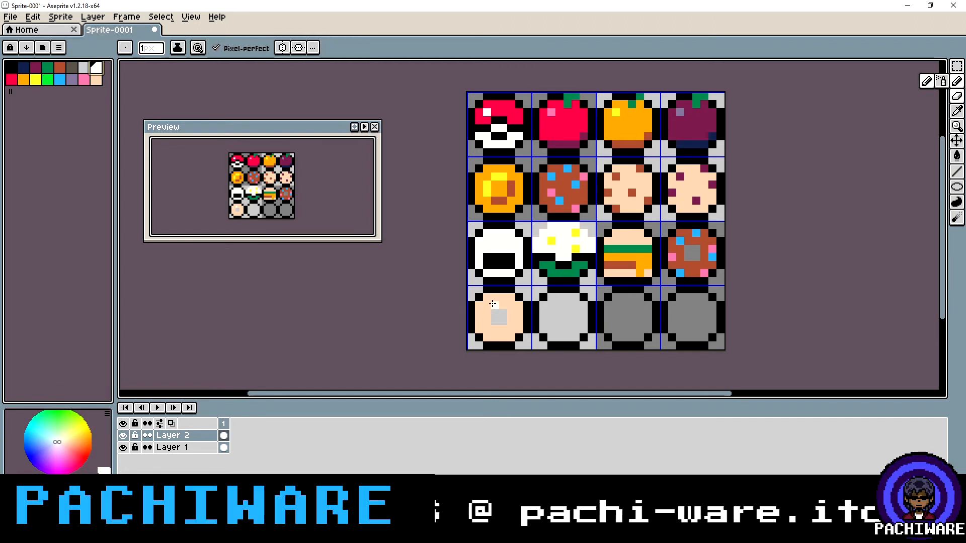
pyautogui.click(489, 303)
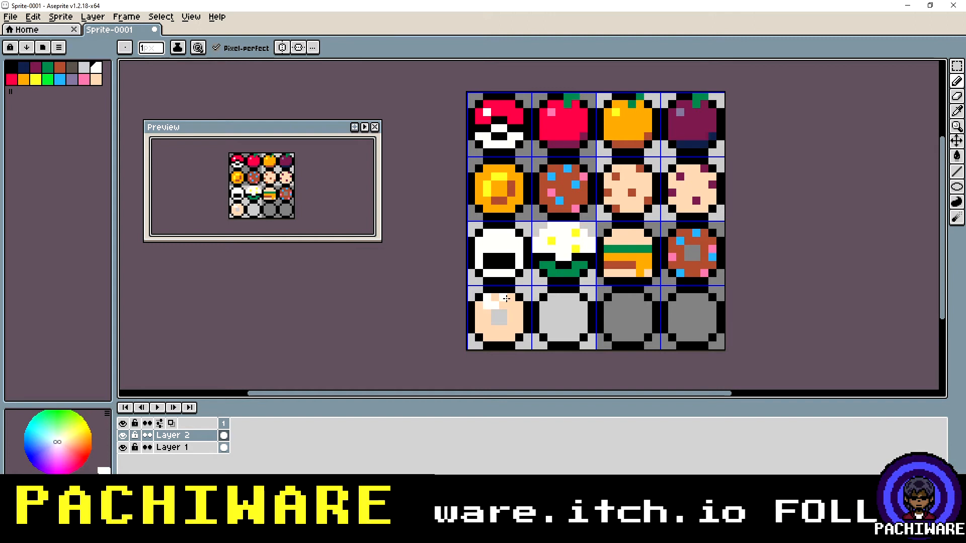
pyautogui.click(509, 306)
pyautogui.click(509, 301)
pyautogui.click(504, 305)
pyautogui.click(493, 297)
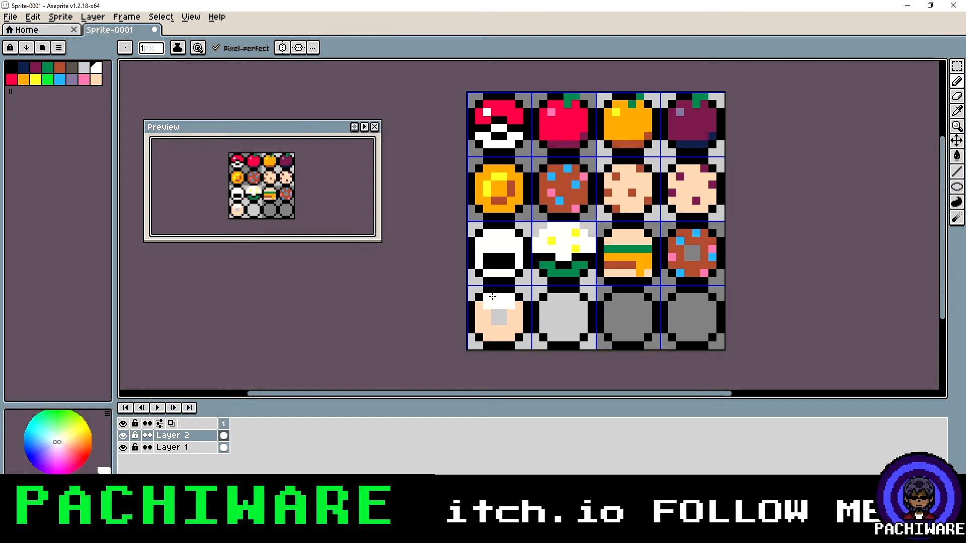
# Try to extend the white icing down both sides and below the hole of the peach doughnut
pyautogui.click(518, 314)
pyautogui.click(518, 322)
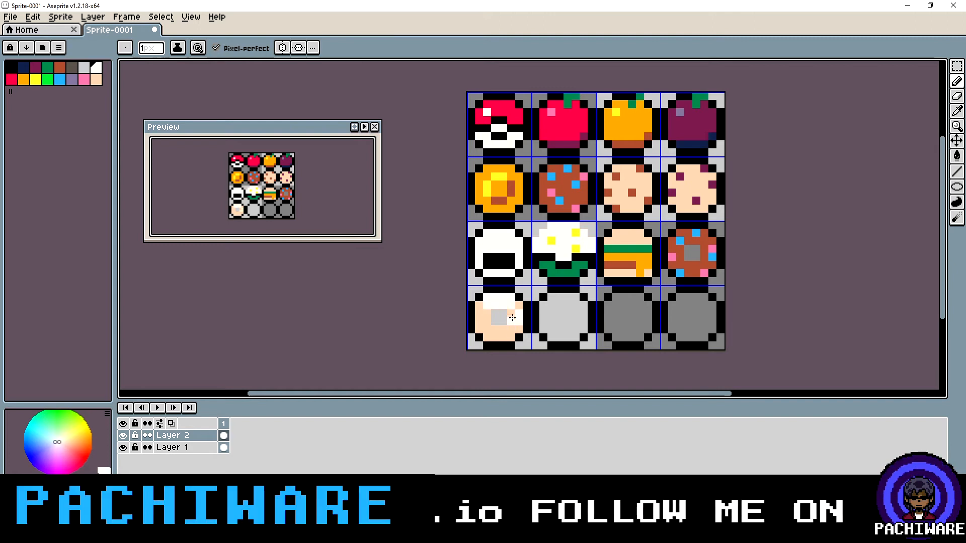
pyautogui.click(512, 317)
pyautogui.click(498, 331)
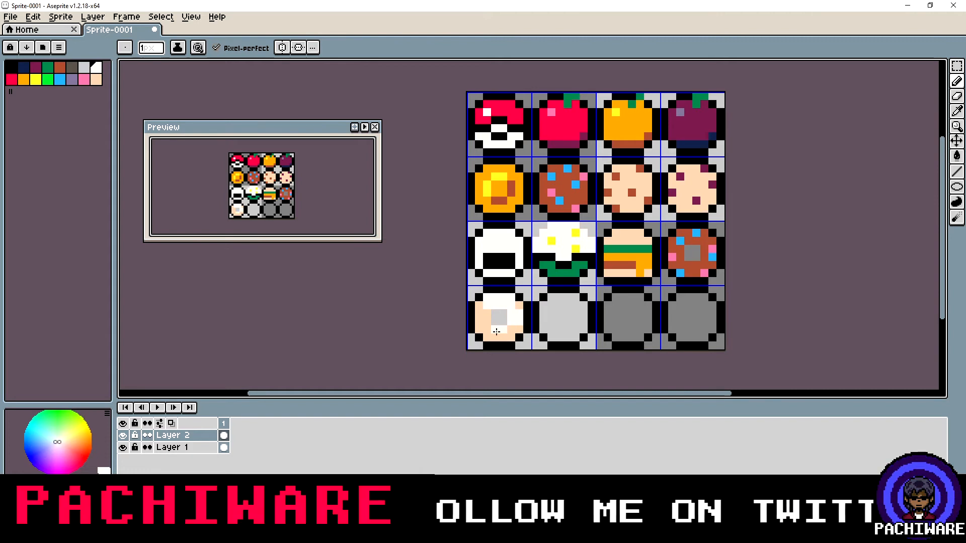
pyautogui.click(487, 323)
pyautogui.click(480, 307)
pyautogui.click(485, 314)
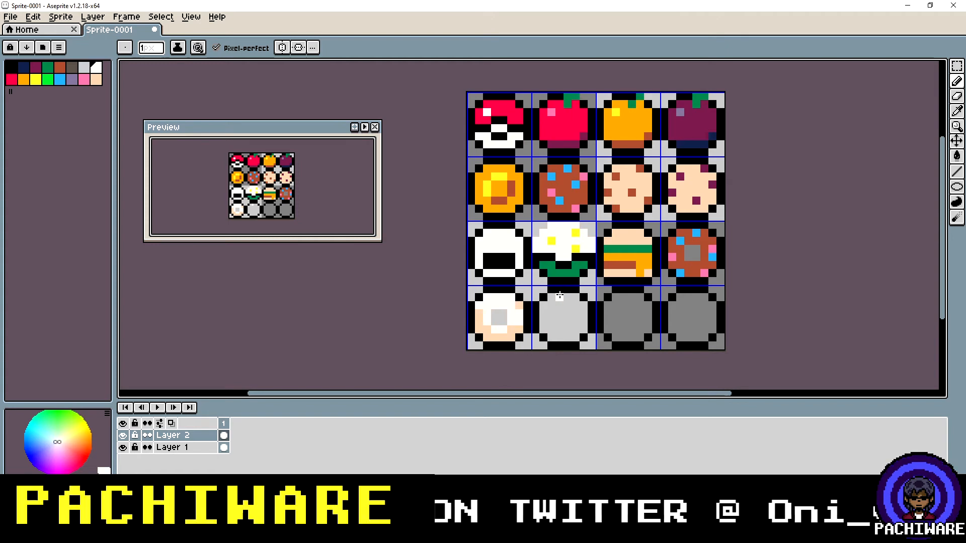
# Undo the white icing, the hole and the peach fill, back to the empty first ball of the fourth row
pyautogui.hotkey('ctrl', 'z')
pyautogui.hotkey('ctrl', 'z')
pyautogui.hotkey('ctrl', 'z')
pyautogui.hotkey('ctrl', 'z')
pyautogui.hotkey('ctrl', 'z')
pyautogui.hotkey('ctrl', 'z')
pyautogui.hotkey('ctrl', 'z')
pyautogui.hotkey('ctrl', 'z')
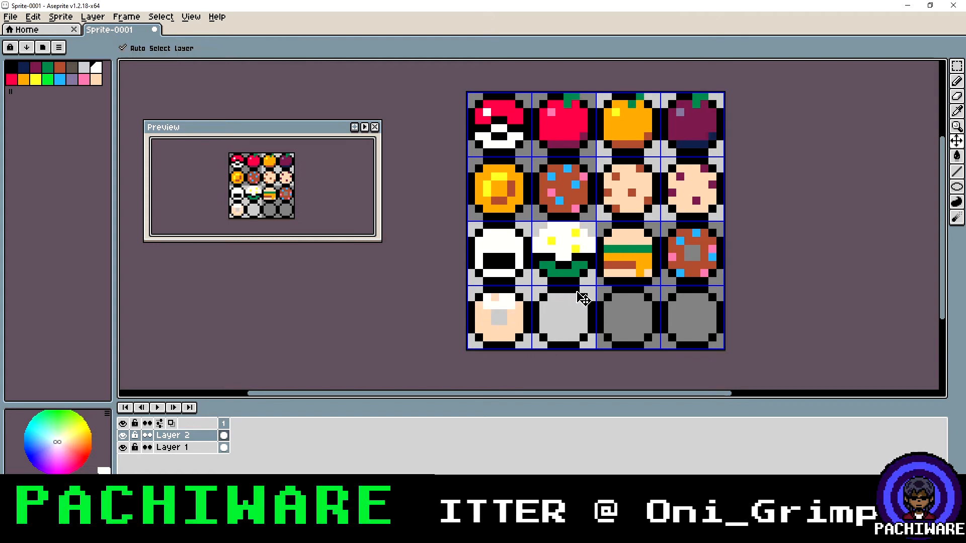
pyautogui.hotkey('ctrl', 'z')
pyautogui.hotkey('ctrl', 'z')
pyautogui.hotkey('ctrl', 'z')
pyautogui.hotkey('ctrl', 'z')
pyautogui.hotkey('ctrl', 'z')
pyautogui.hotkey('ctrl', 'z')
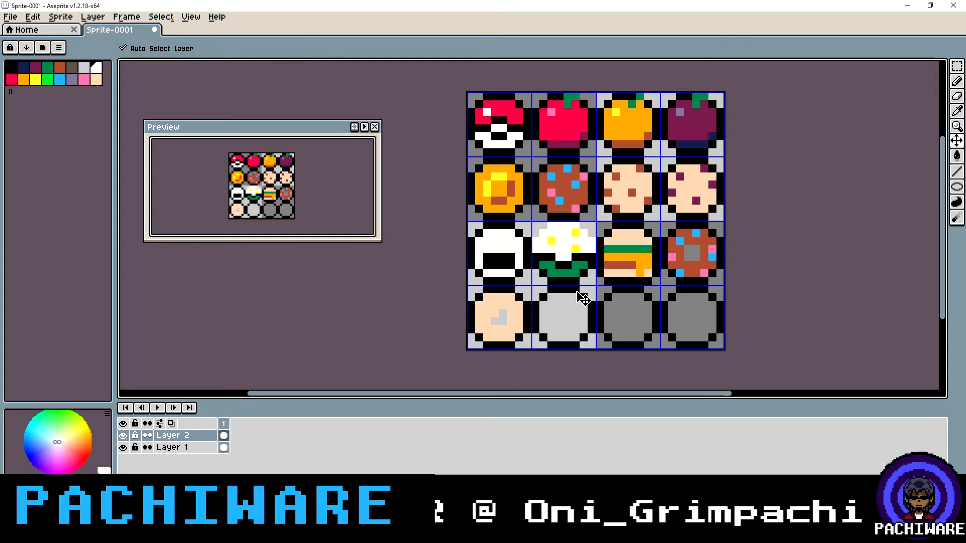
pyautogui.hotkey('ctrl', 'z')
pyautogui.hotkey('ctrl', 'z')
pyautogui.hotkey('ctrl', 'z')
pyautogui.hotkey('ctrl', 'z')
pyautogui.hotkey('ctrl', 'z')
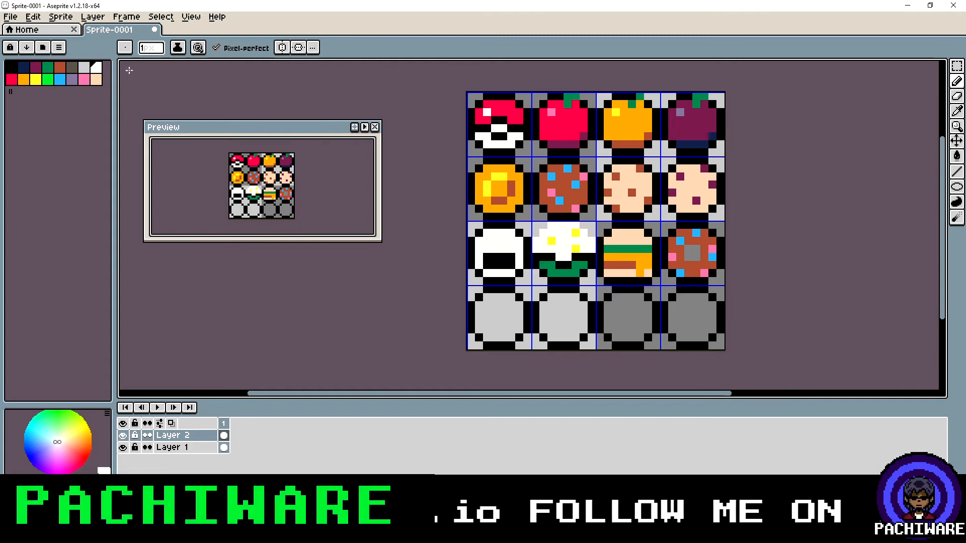
# Fill the first ball of the fourth row with peach
pyautogui.click(95, 79)
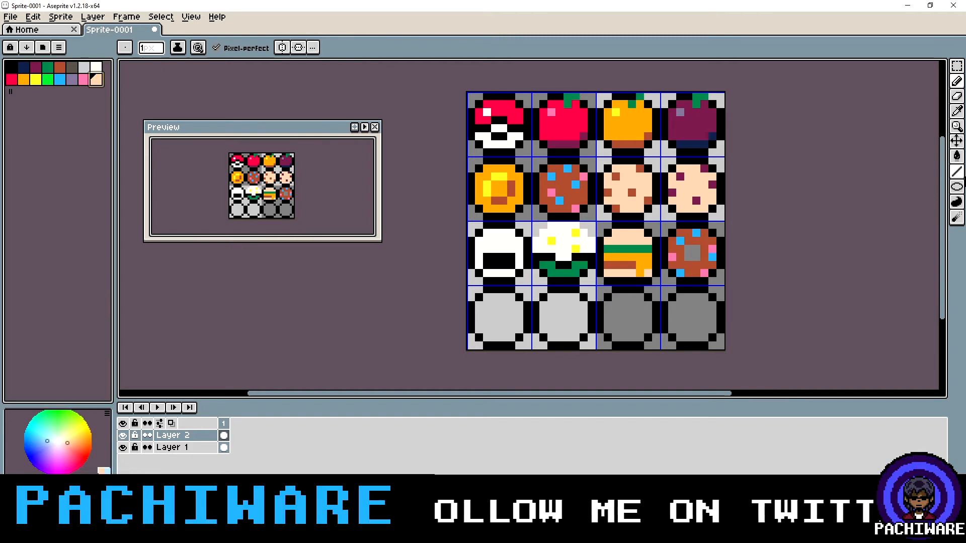
pyautogui.click(957, 156)
pyautogui.click(512, 312)
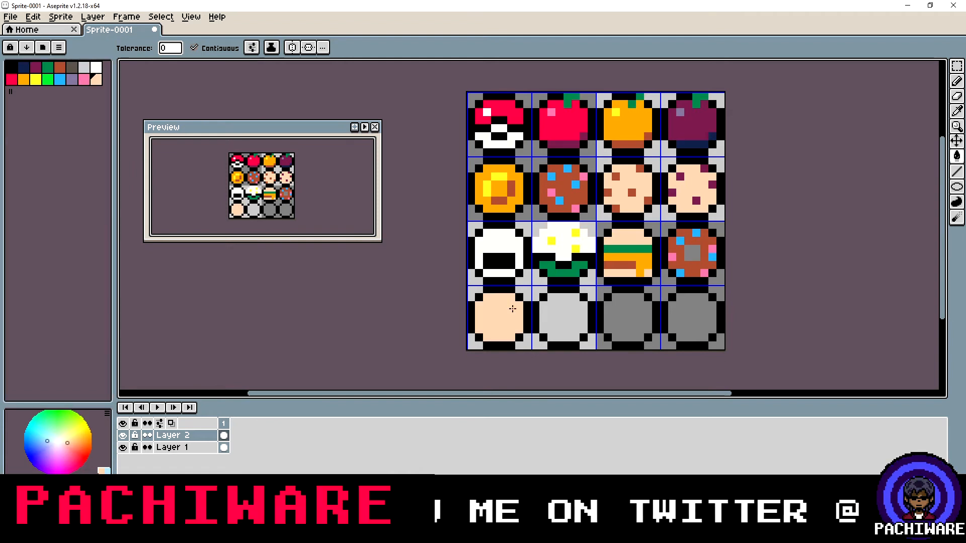
# Draw a rounded pink icing patch of 4 by 4 pixels in the centre of the peach ball
pyautogui.click(83, 80)
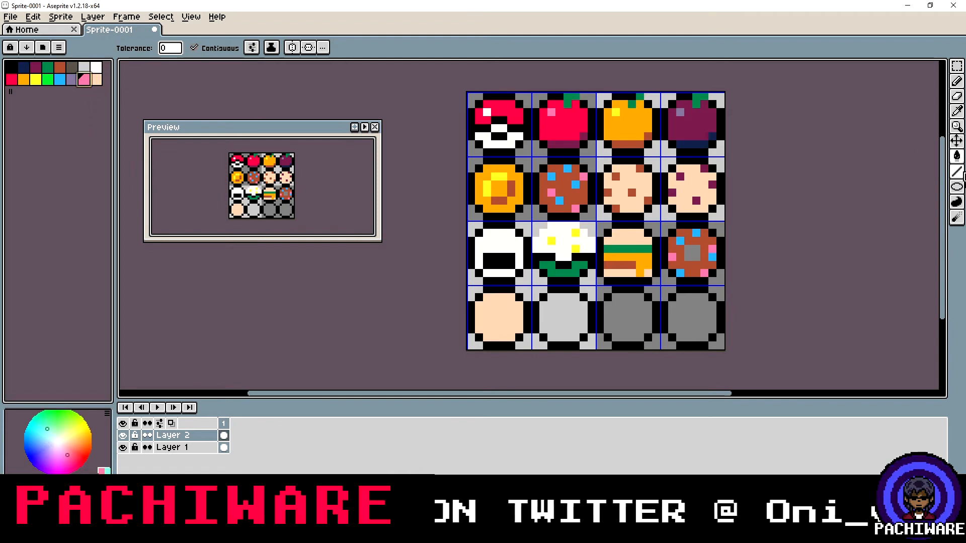
pyautogui.click(957, 171)
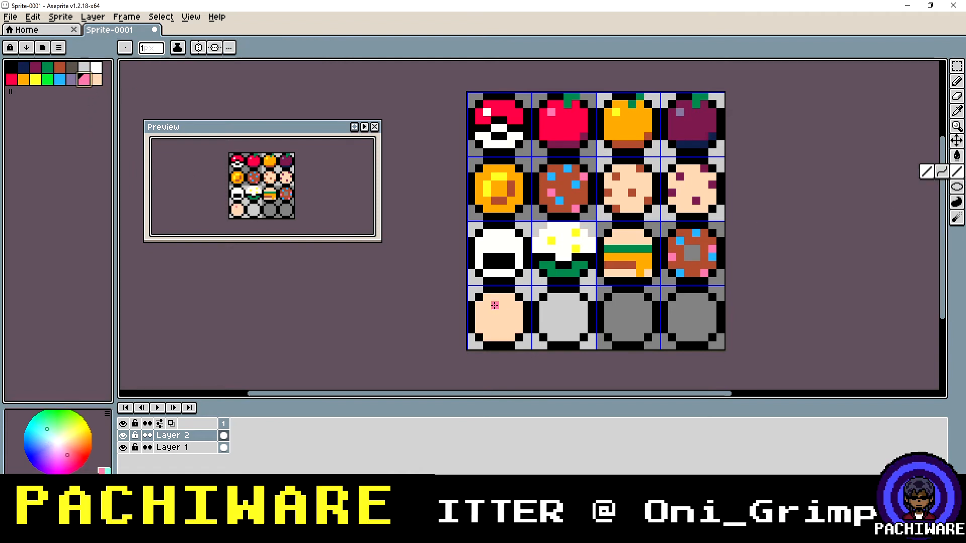
pyautogui.moveTo(494, 306); pyautogui.dragTo(509, 311)
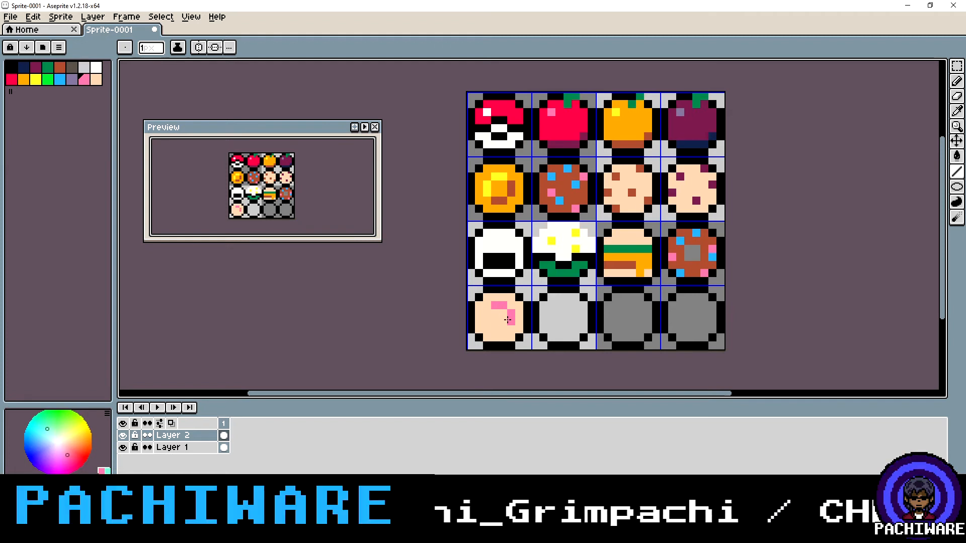
pyautogui.moveTo(508, 320)
pyautogui.mouseDown()
pyautogui.moveTo(493, 329)
pyautogui.moveTo(489, 313)
pyautogui.moveTo(503, 316)
pyautogui.moveTo(495, 323)
pyautogui.mouseUp()
pyautogui.click(553, 315)
pyautogui.hotkey('ctrl', 'z')
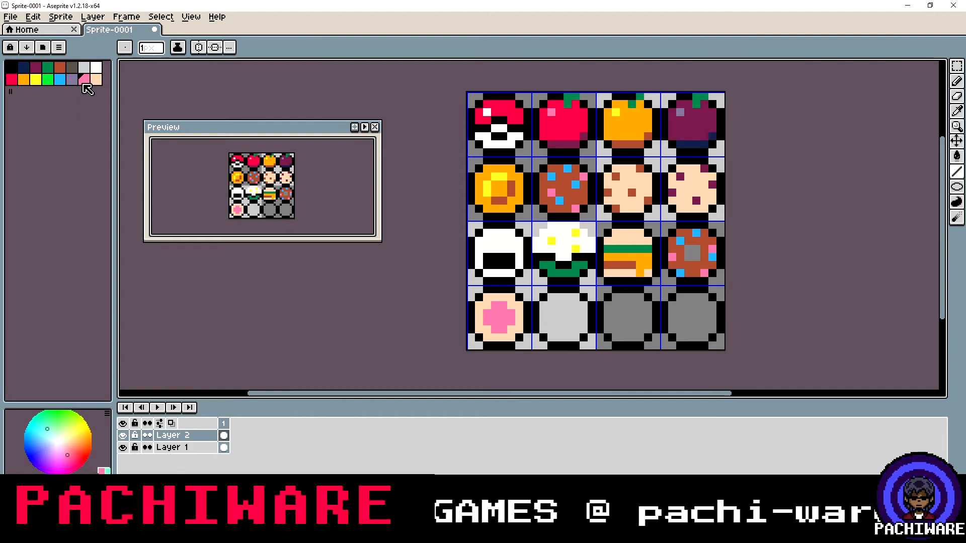
# Add scattered blue and lavender sprinkle pixels to the pink icing of the first ball in the fourth row
pyautogui.click(60, 79)
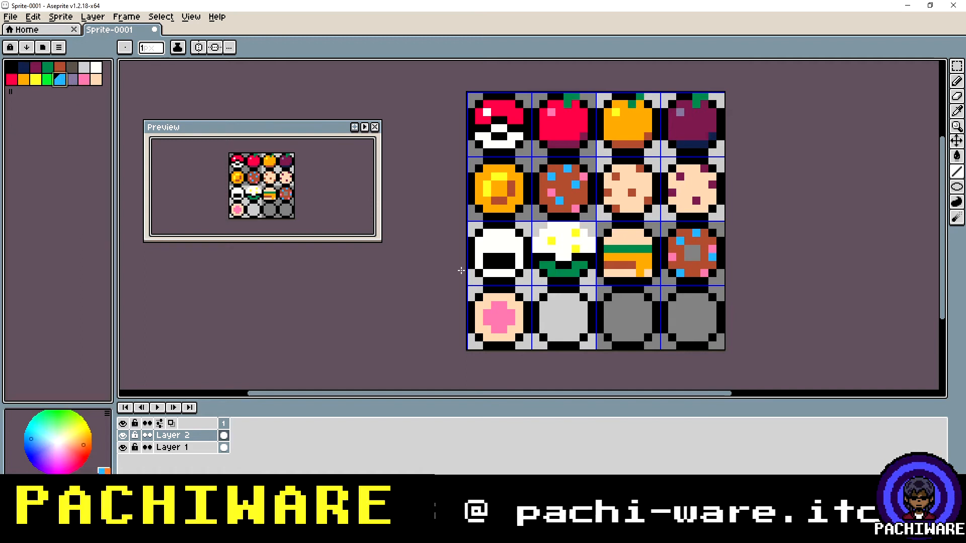
pyautogui.moveTo(495, 311); pyautogui.dragTo(499, 313)
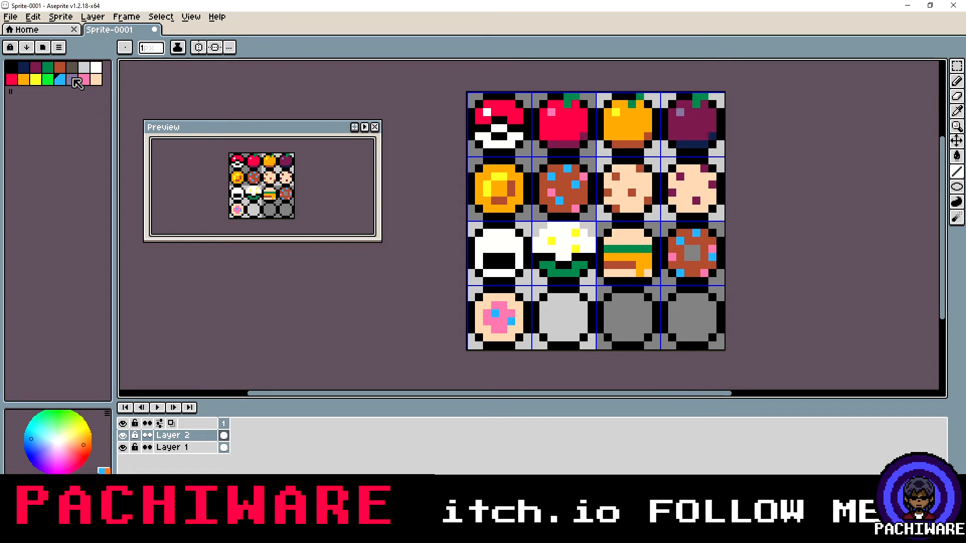
pyautogui.click(72, 80)
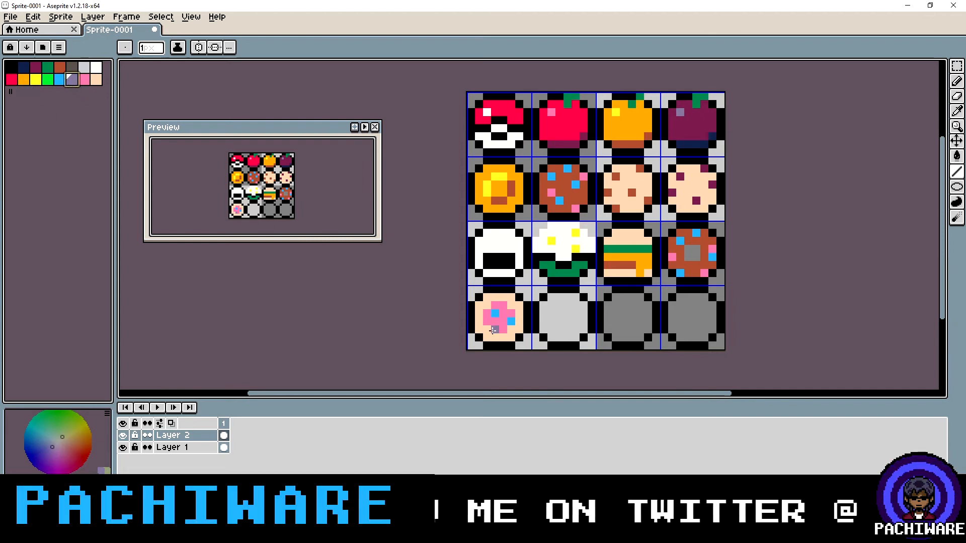
pyautogui.click(494, 330)
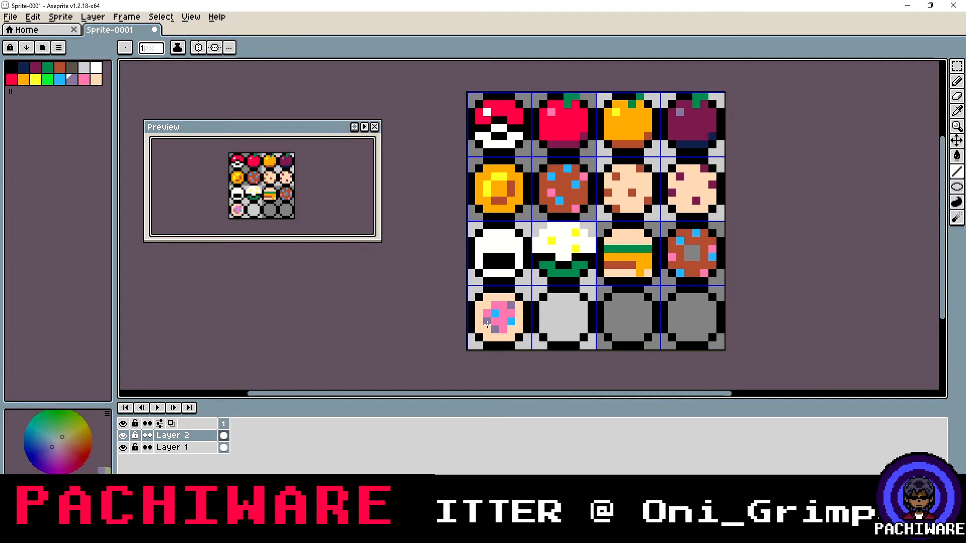
# Paint over the sprinkled pink icing in the centre of the peach ball with red
pyautogui.scroll(-5, 519, 297)
pyautogui.scroll(3, 550, 305)
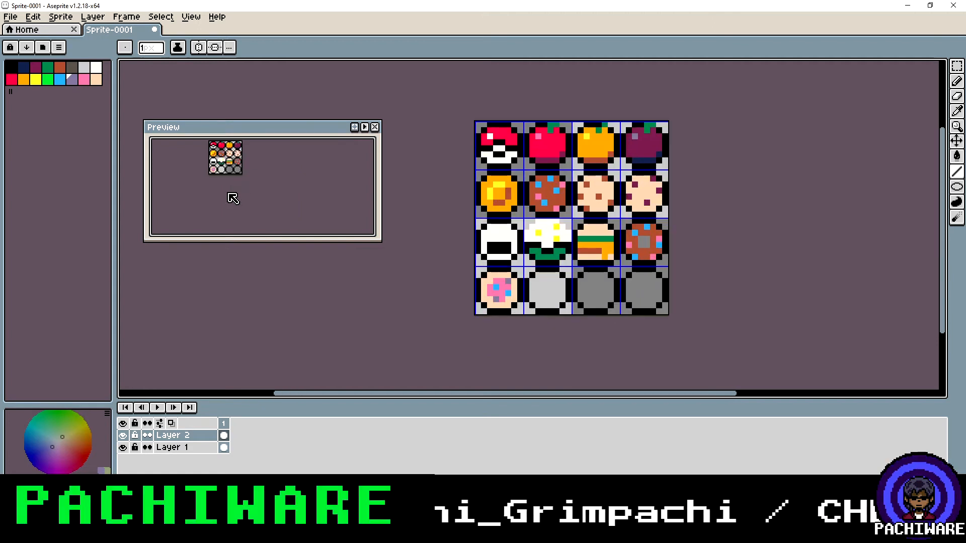
pyautogui.scroll(3, 231, 198)
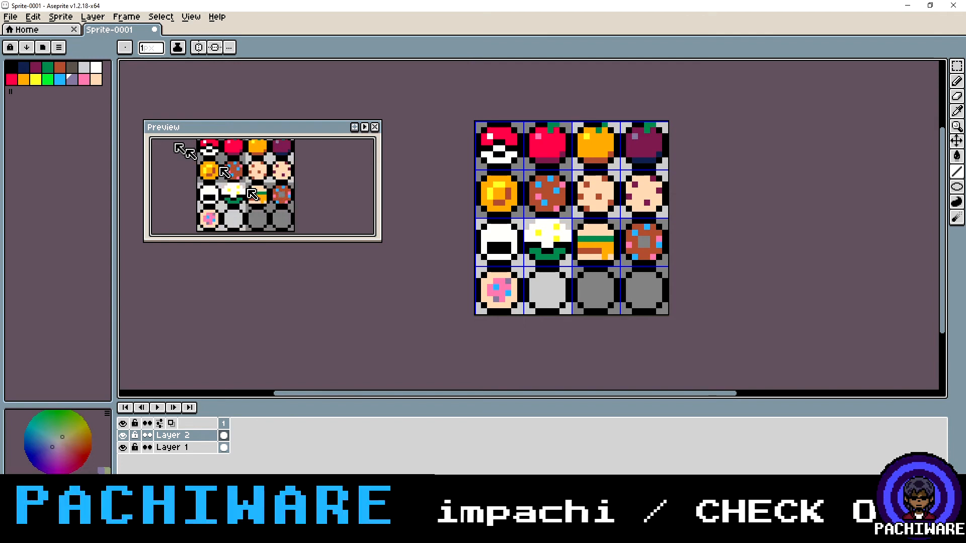
pyautogui.click(11, 79)
pyautogui.moveTo(505, 291)
pyautogui.mouseDown()
pyautogui.moveTo(496, 289)
pyautogui.moveTo(501, 304)
pyautogui.mouseUp()
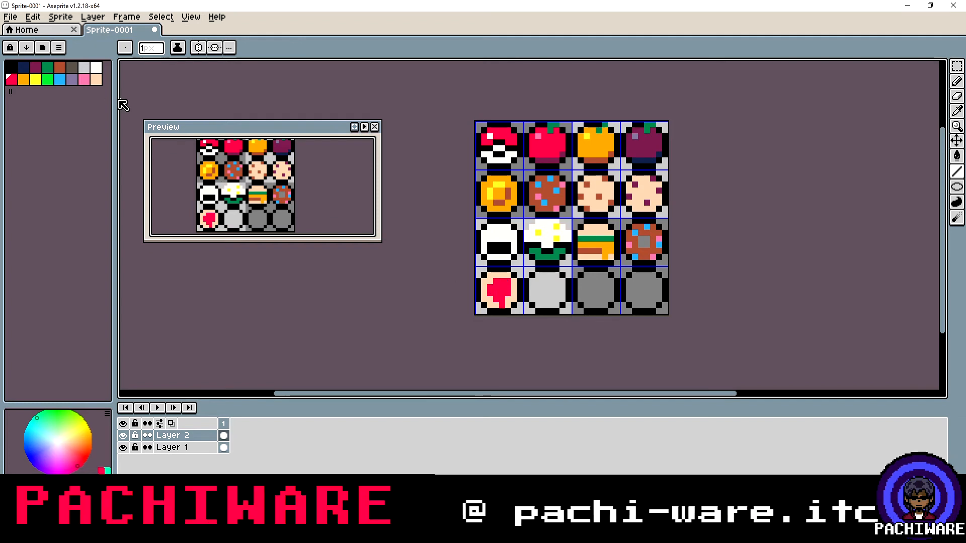
# Clean up the red area with peach and redraw it as a rounded 4 by 4 pixel patch in the ball's centre
pyautogui.click(97, 79)
pyautogui.scroll(1, 538, 312)
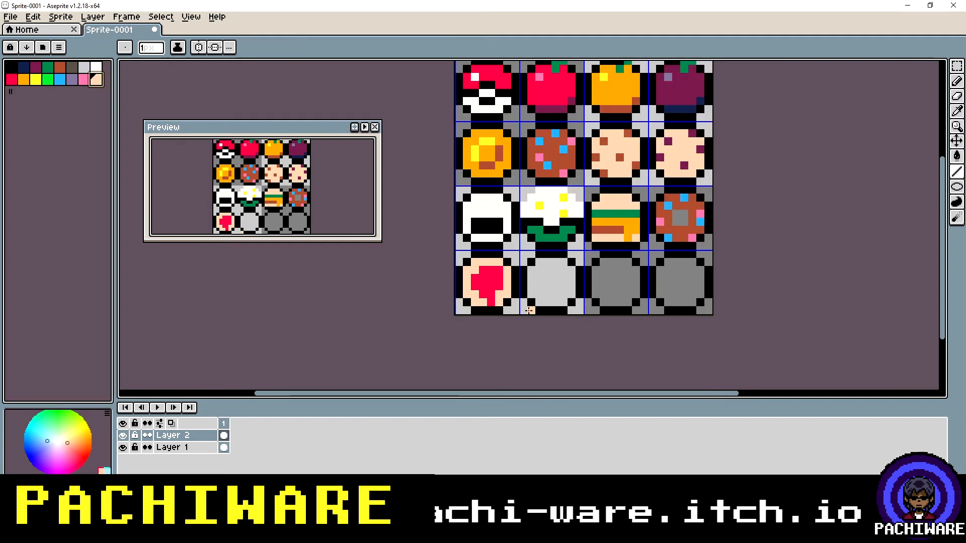
pyautogui.moveTo(484, 298)
pyautogui.mouseDown()
pyautogui.moveTo(491, 302)
pyautogui.moveTo(499, 269)
pyautogui.moveTo(475, 280)
pyautogui.moveTo(500, 281)
pyautogui.moveTo(490, 285)
pyautogui.mouseUp()
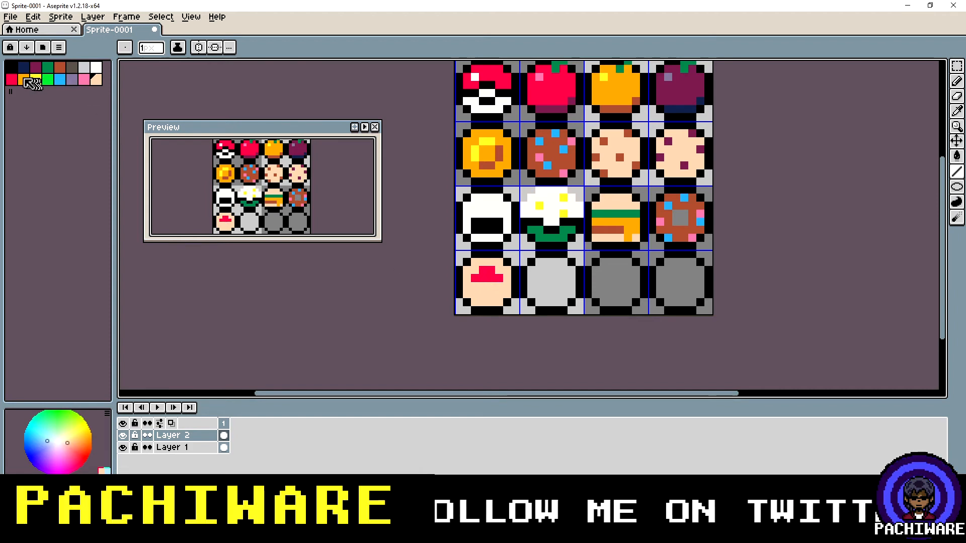
pyautogui.click(11, 79)
pyautogui.click(474, 303)
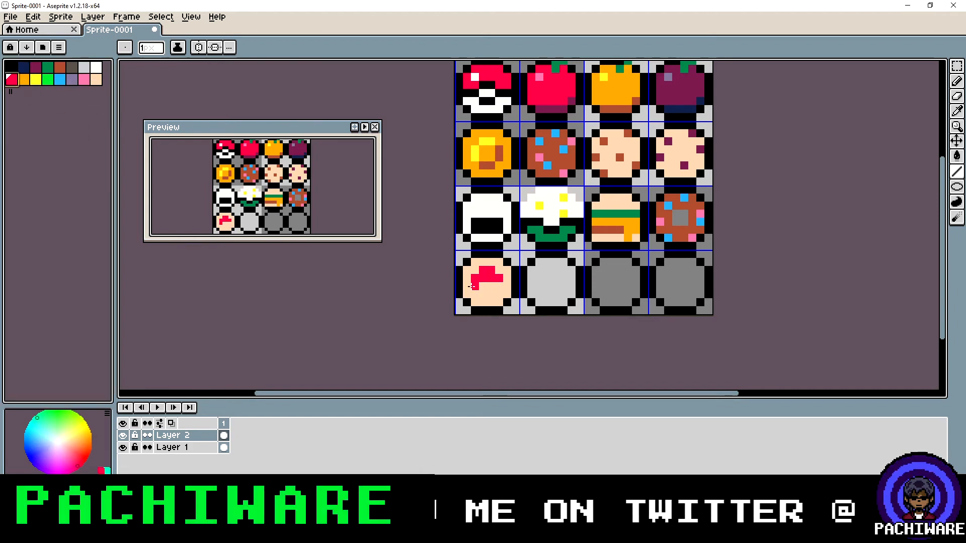
pyautogui.moveTo(474, 286)
pyautogui.mouseDown()
pyautogui.moveTo(497, 285)
pyautogui.moveTo(483, 293)
pyautogui.mouseUp()
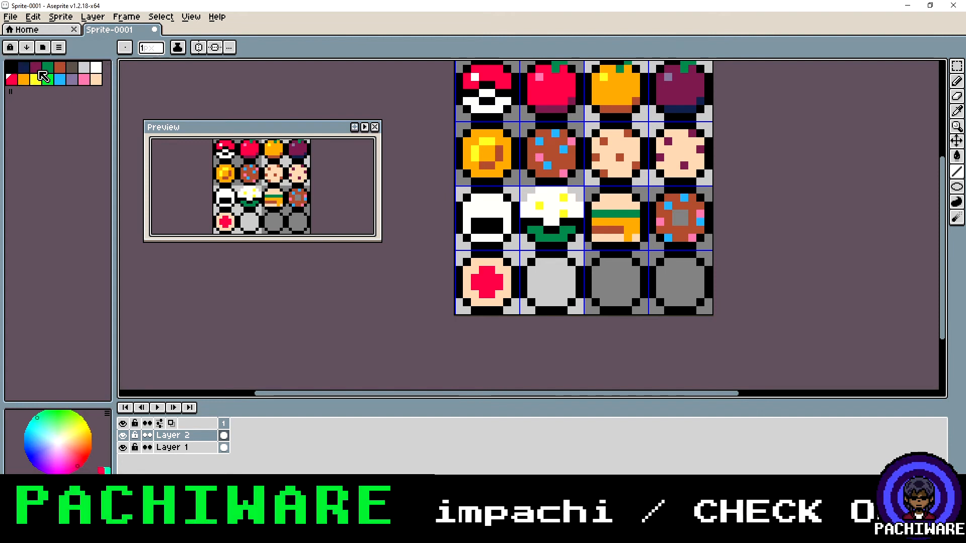
# Dot single brown pixels around the peach rim and one inside the red centre of the first ball in the fourth row
pyautogui.click(36, 67)
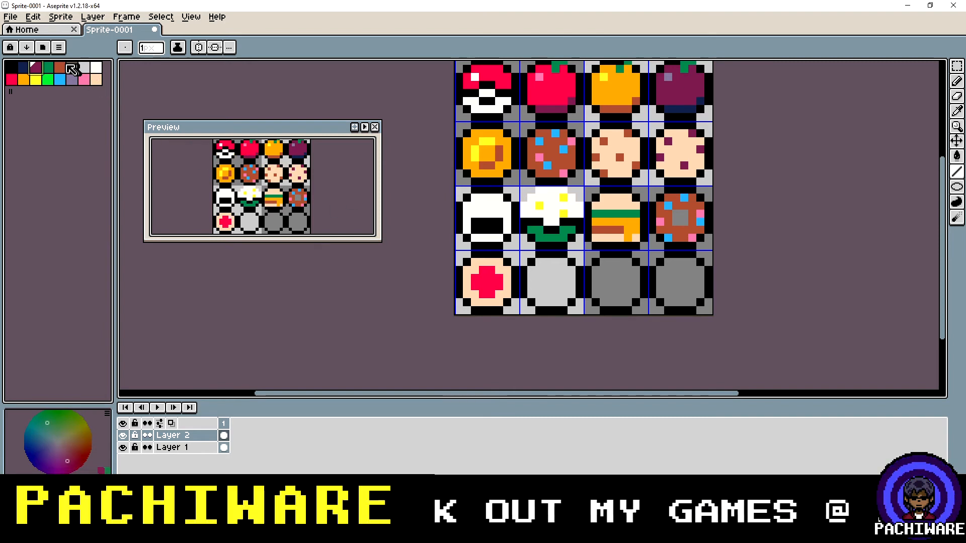
pyautogui.click(59, 66)
pyautogui.click(493, 260)
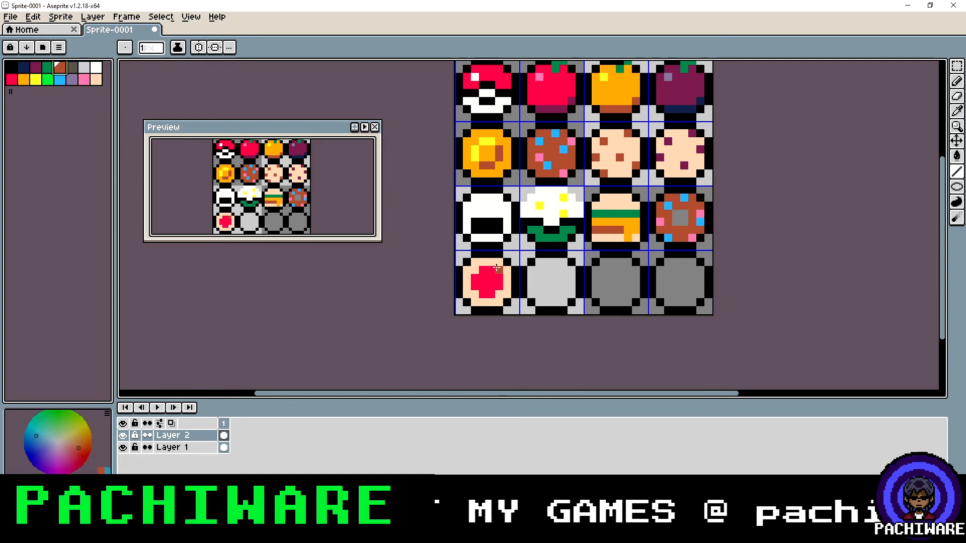
pyautogui.click(497, 268)
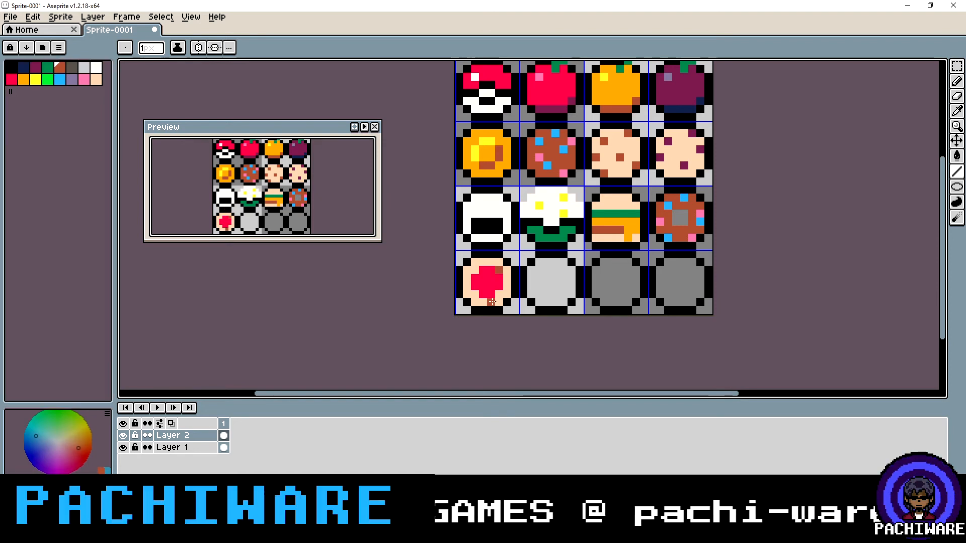
pyautogui.click(492, 288)
pyautogui.click(467, 274)
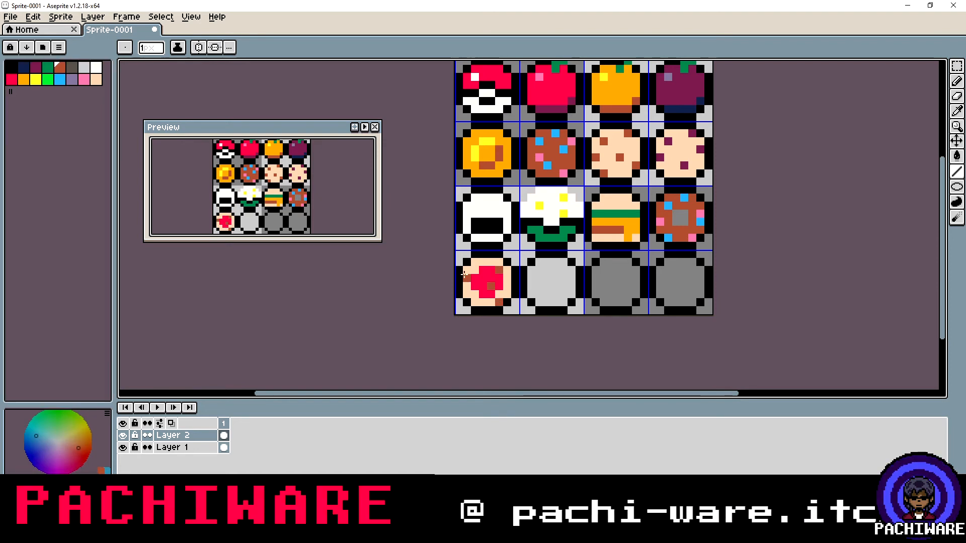
pyautogui.click(467, 288)
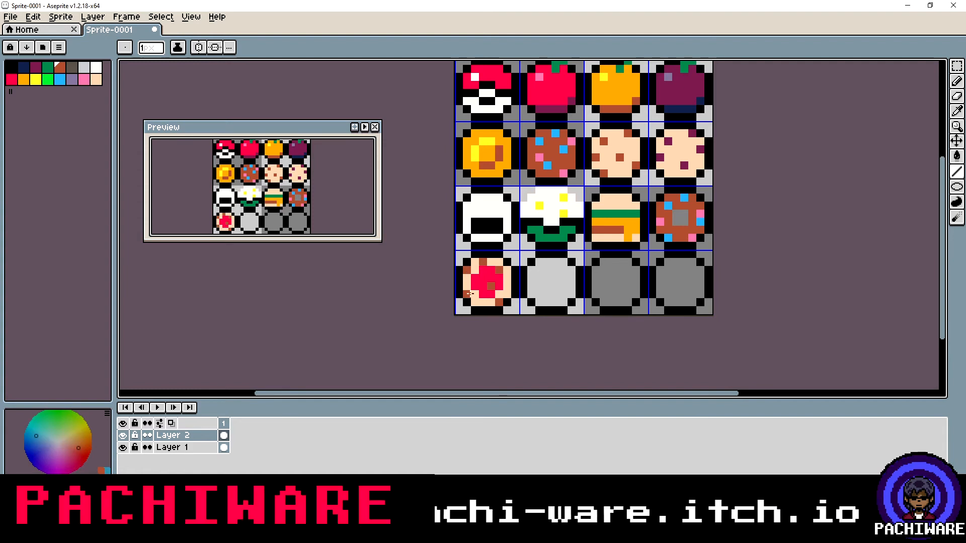
pyautogui.click(507, 279)
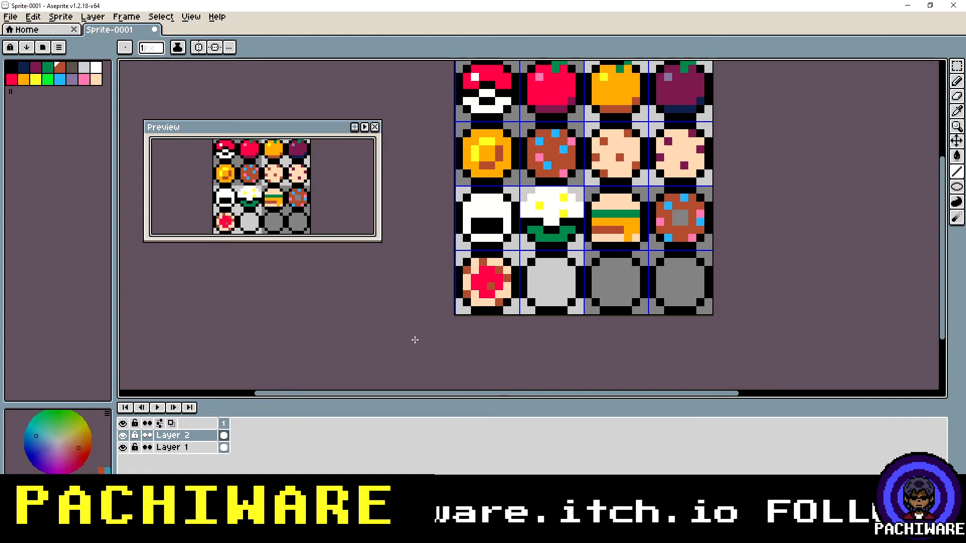
# Fill the second ball of the fourth row with white and replace that fill with peach
pyautogui.scroll(-1, 518, 271)
pyautogui.scroll(1, 533, 282)
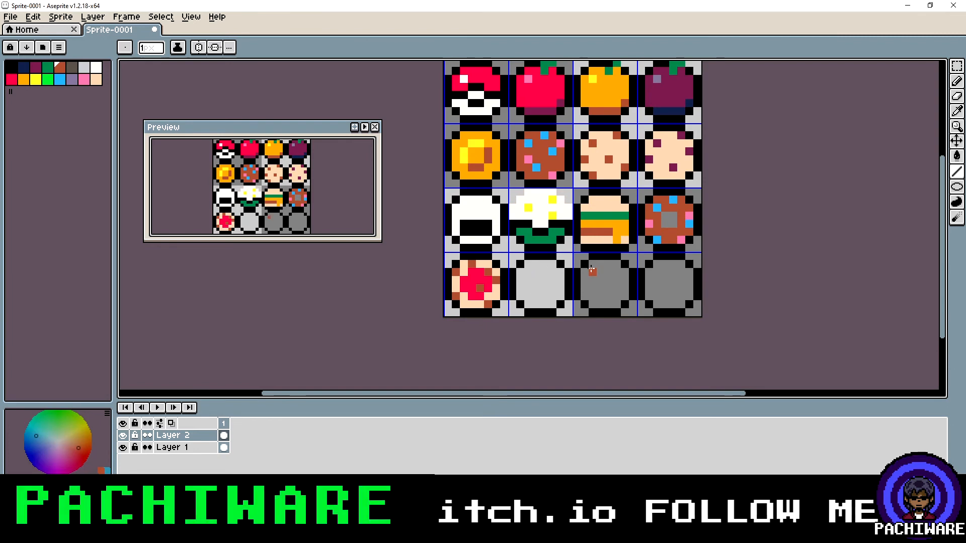
pyautogui.scroll(-1, 543, 255)
pyautogui.scroll(1, 565, 287)
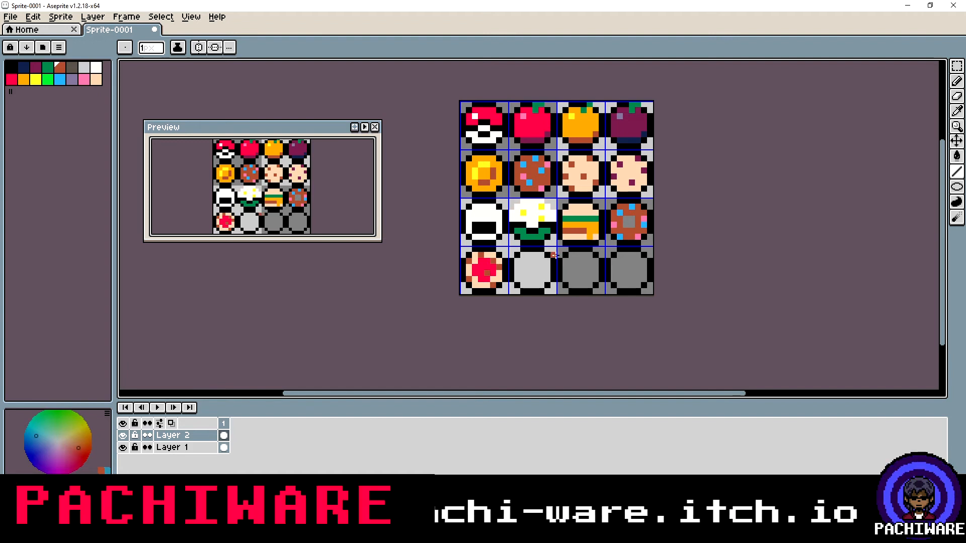
pyautogui.click(95, 69)
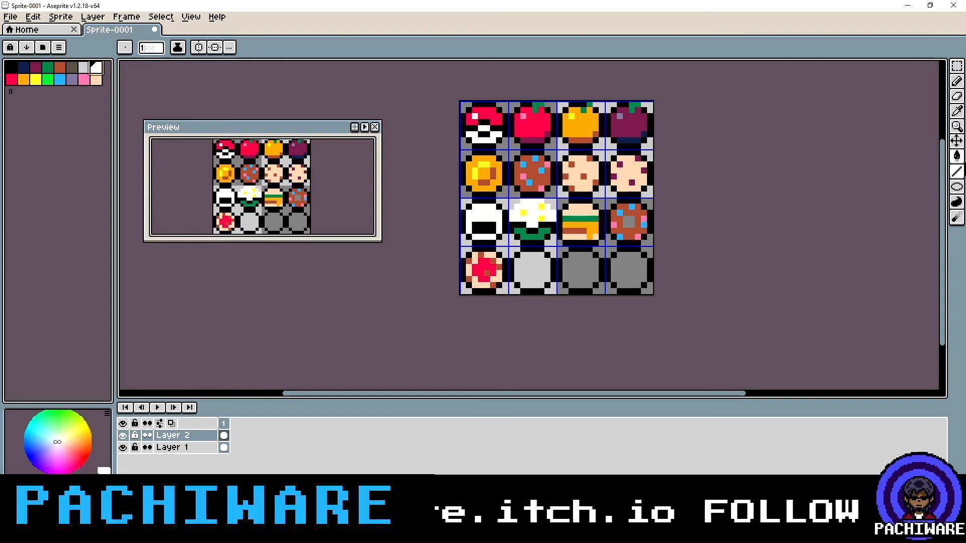
pyautogui.click(957, 157)
pyautogui.click(527, 267)
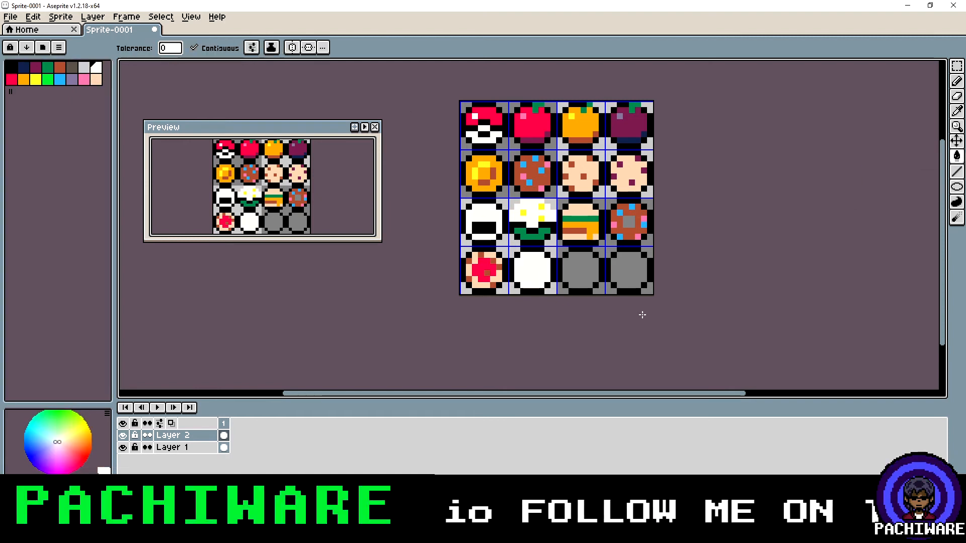
pyautogui.click(95, 79)
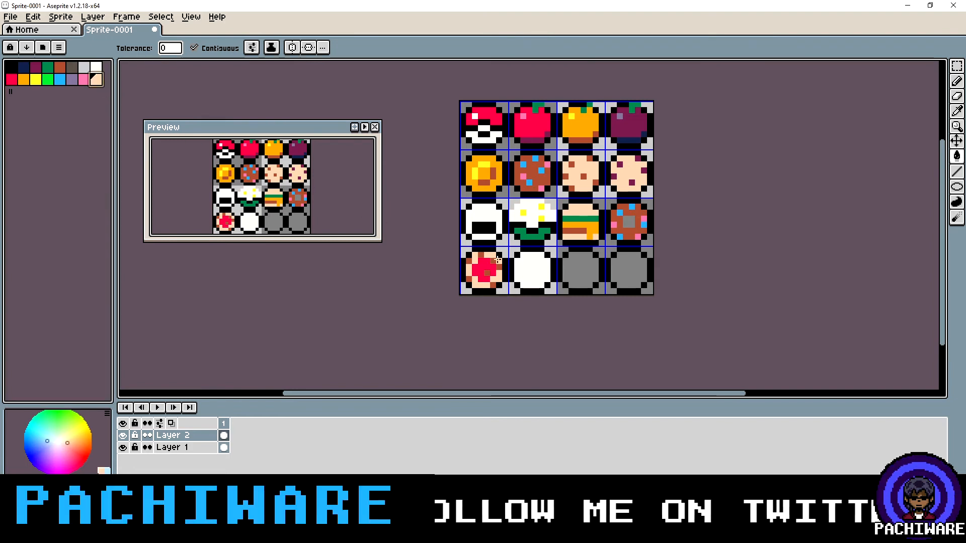
pyautogui.click(539, 265)
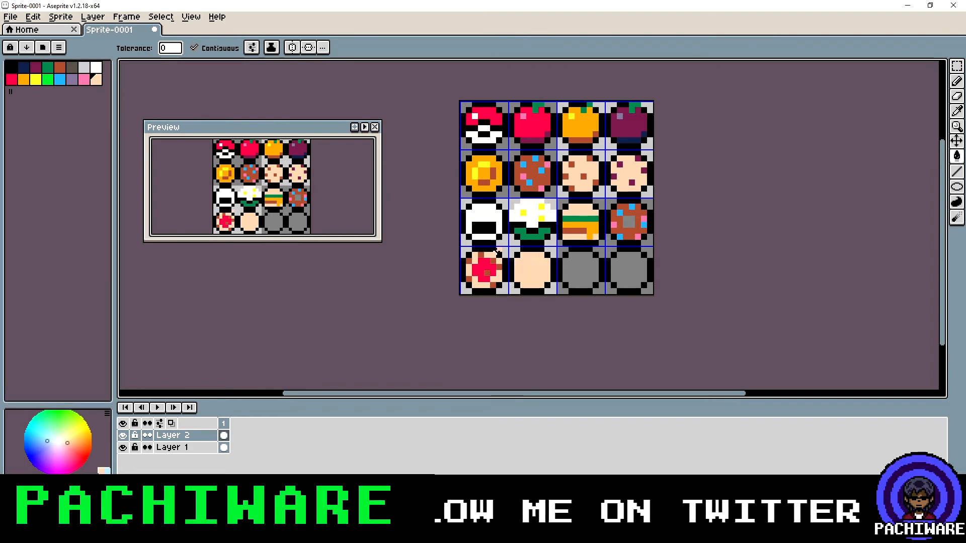
# Add a single white highlight pixel near the upper left of the peach ball in the fourth row
pyautogui.click(100, 70)
pyautogui.click(957, 81)
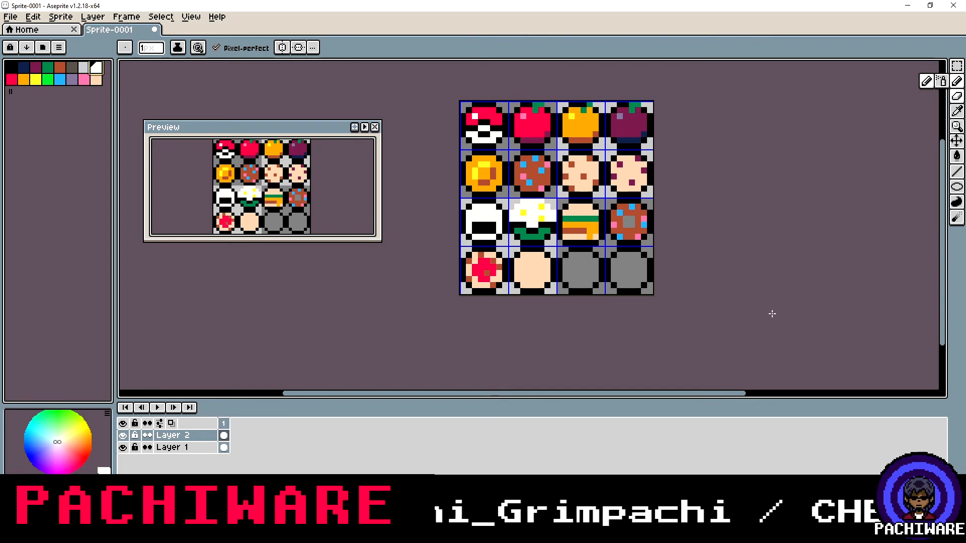
pyautogui.click(524, 262)
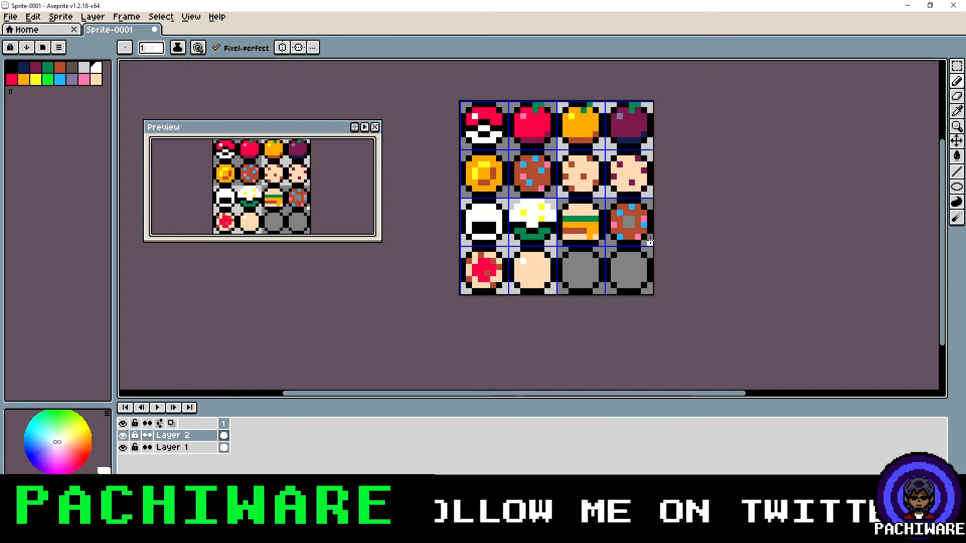
# Fill the third ball of the fourth row with white
pyautogui.click(956, 158)
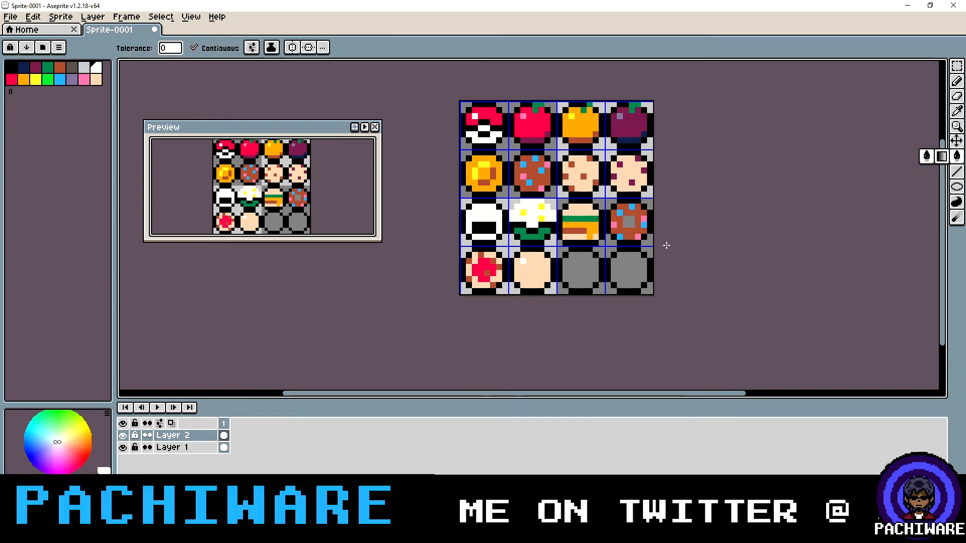
pyautogui.click(582, 273)
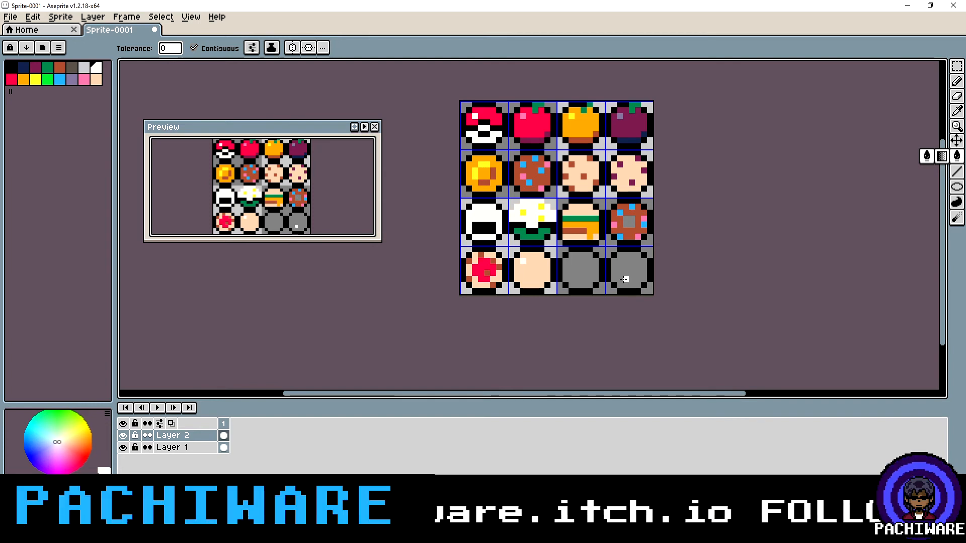
pyautogui.click(579, 267)
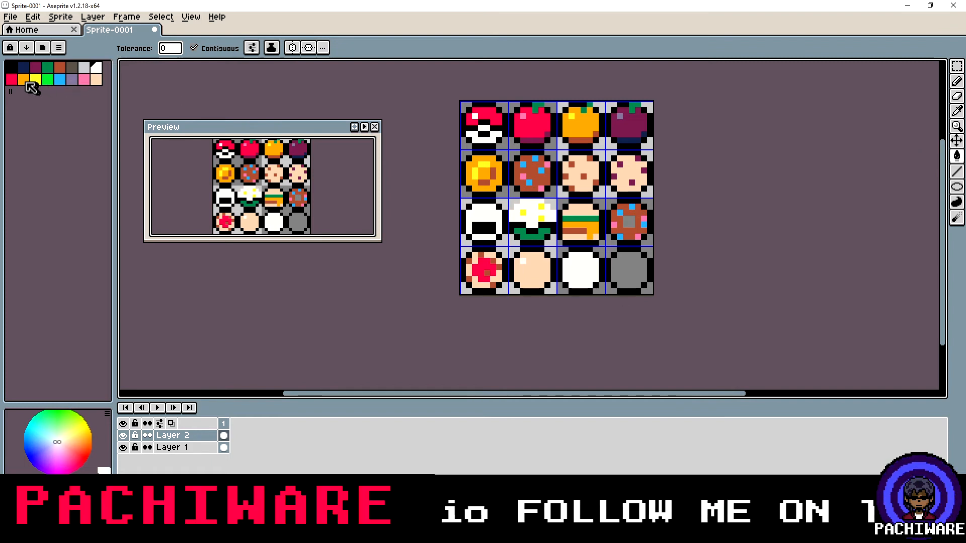
# Draw a rounded orange egg yolk of 4 by 4 pixels in the centre of the white ball in the fourth row
pyautogui.click(23, 79)
pyautogui.click(956, 82)
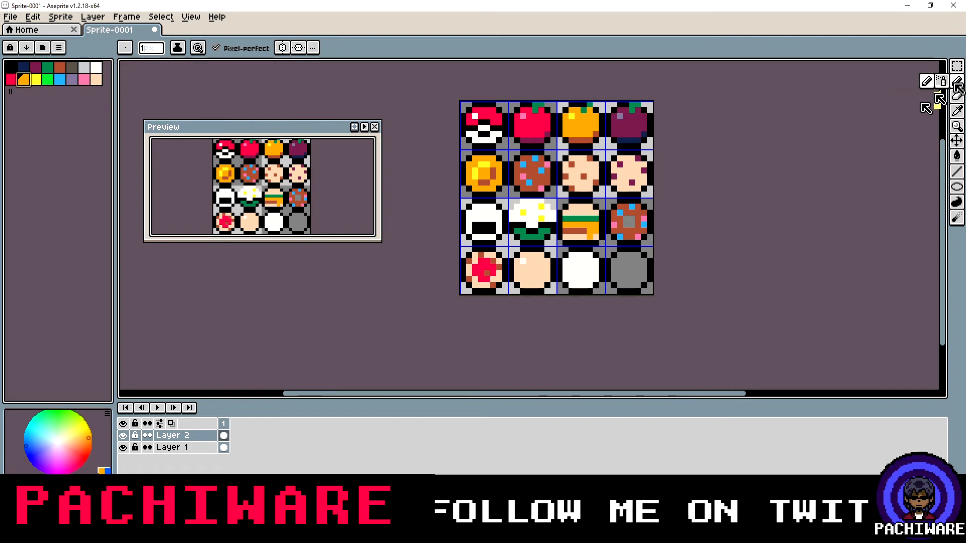
pyautogui.click(577, 267)
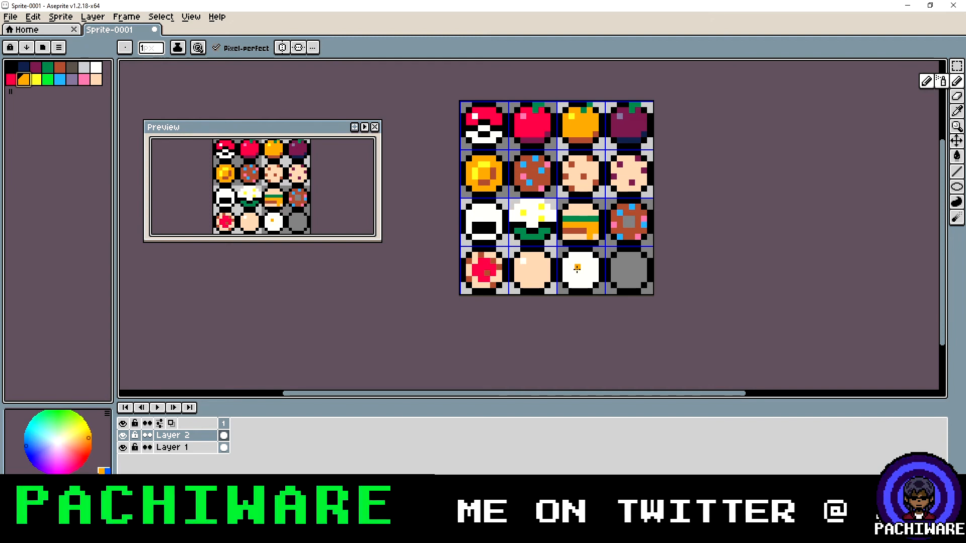
pyautogui.click(576, 269)
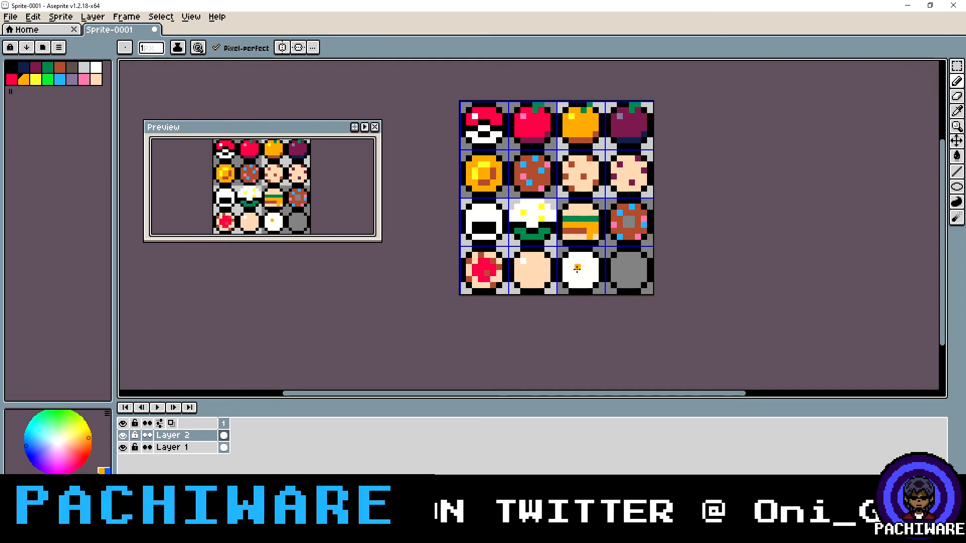
pyautogui.click(583, 269)
pyautogui.click(585, 271)
pyautogui.moveTo(585, 270)
pyautogui.mouseDown()
pyautogui.moveTo(570, 274)
pyautogui.moveTo(582, 274)
pyautogui.mouseUp()
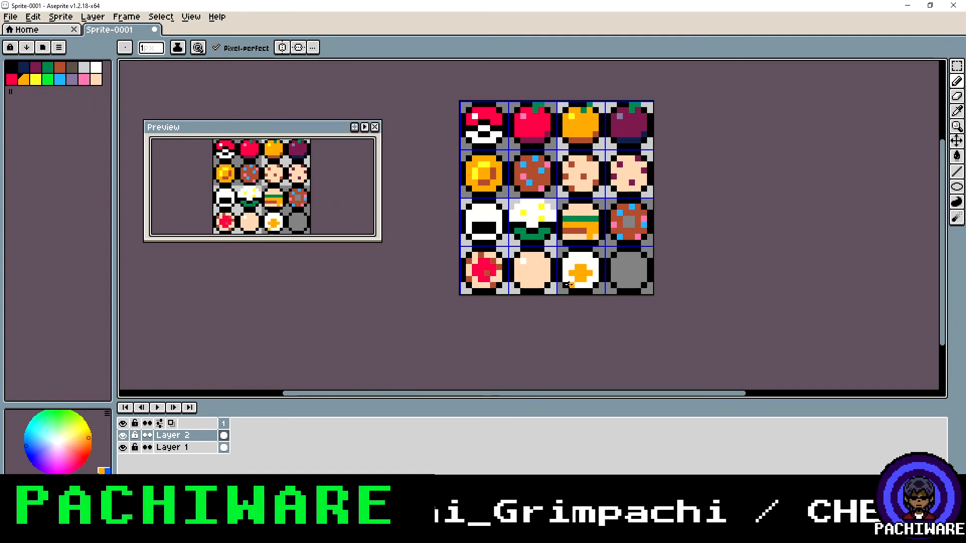
pyautogui.click(572, 266)
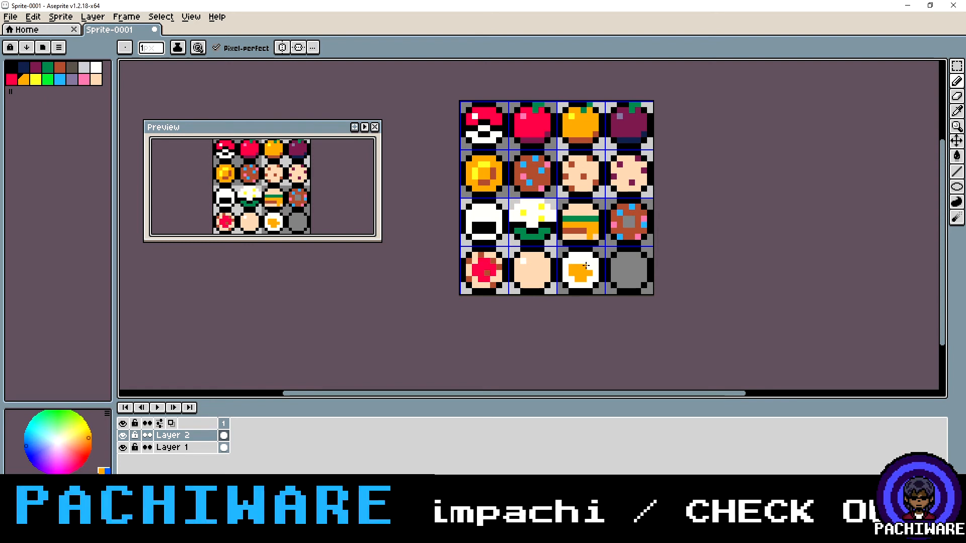
pyautogui.click(589, 267)
pyautogui.click(583, 263)
pyautogui.click(577, 263)
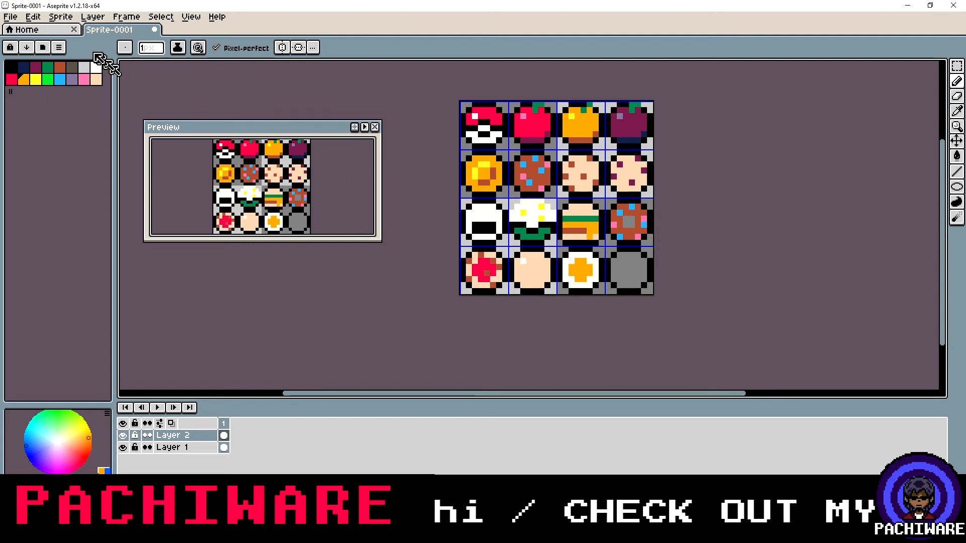
# Paint a 2 by 2 pixel yellow centre inside the orange yolk of the third ball in the fourth row
pyautogui.click(36, 79)
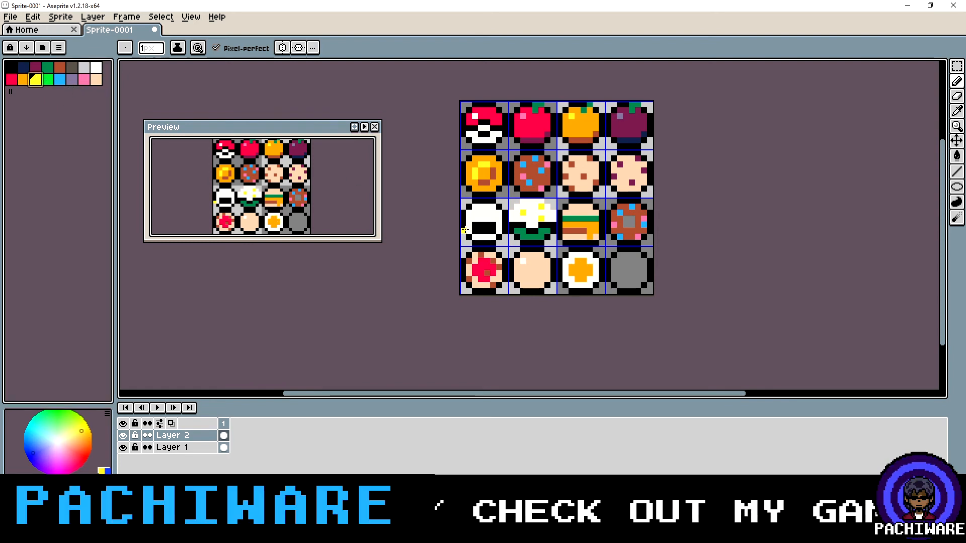
pyautogui.click(578, 272)
pyautogui.click(578, 269)
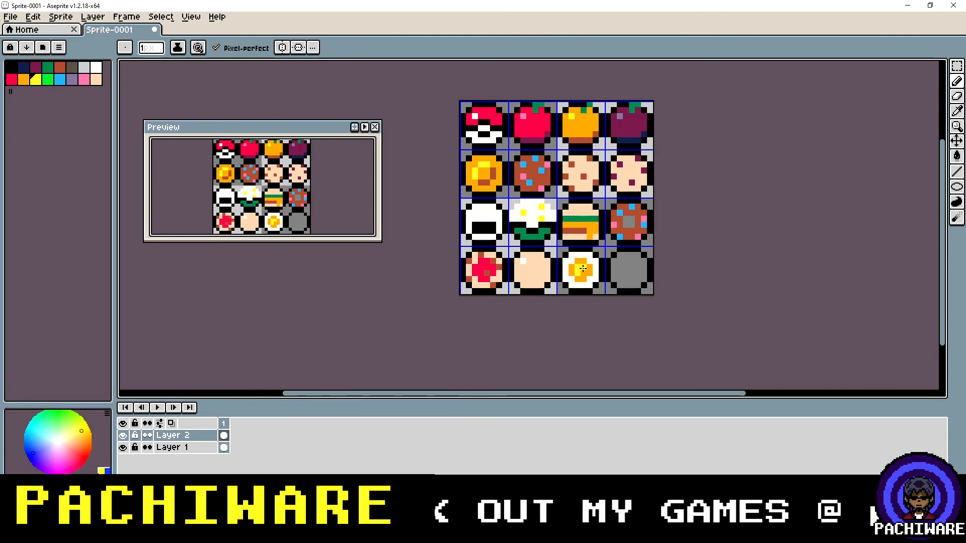
pyautogui.click(584, 268)
pyautogui.click(584, 272)
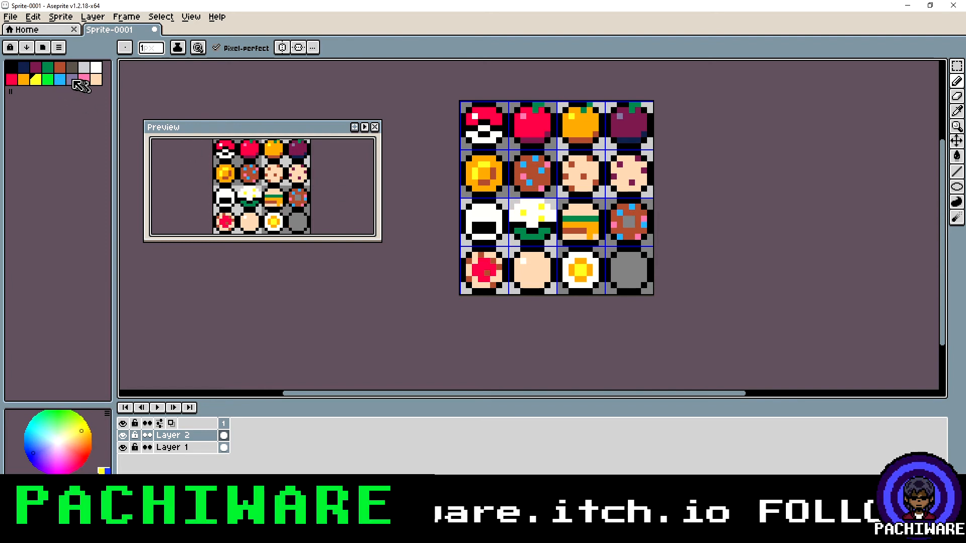
# Recolour the yolk's upper yellow pixels orange and trim the top of the yolk with white to flatten it
pyautogui.click(24, 80)
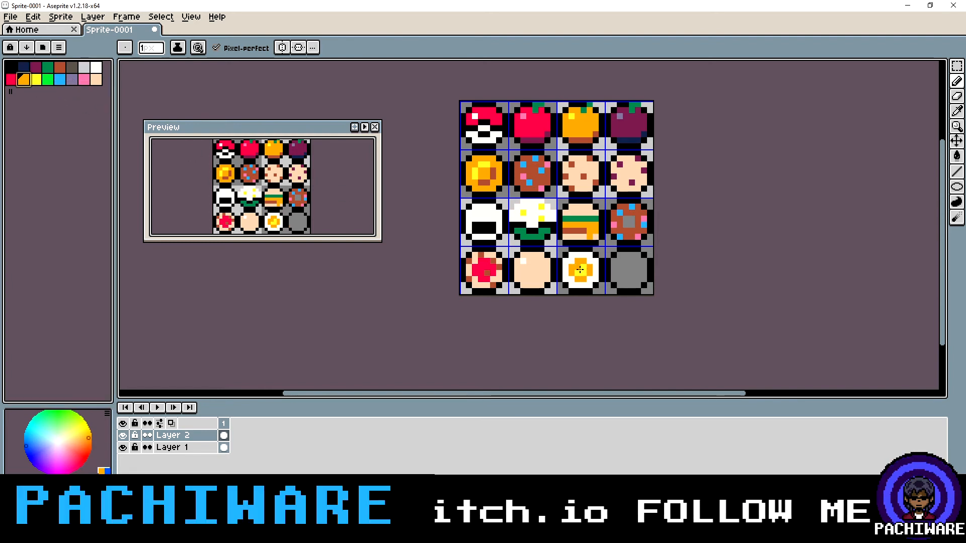
pyautogui.moveTo(579, 268); pyautogui.dragTo(583, 269)
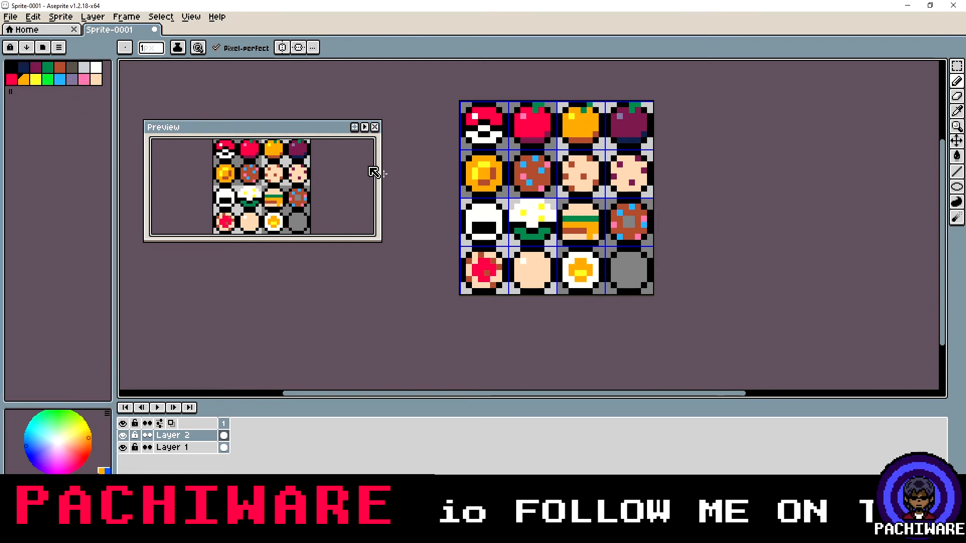
pyautogui.click(96, 67)
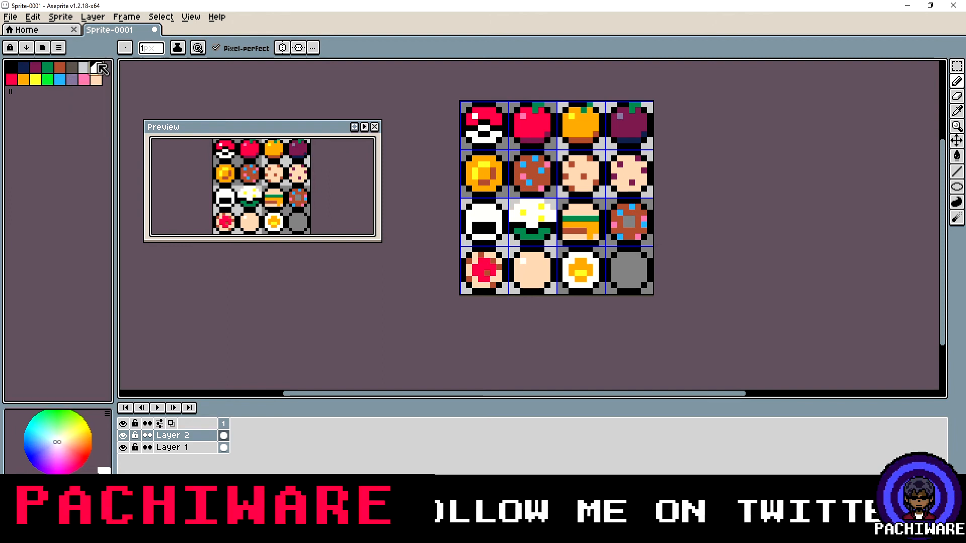
pyautogui.moveTo(576, 262)
pyautogui.mouseDown()
pyautogui.moveTo(590, 266)
pyautogui.moveTo(570, 270)
pyautogui.mouseUp()
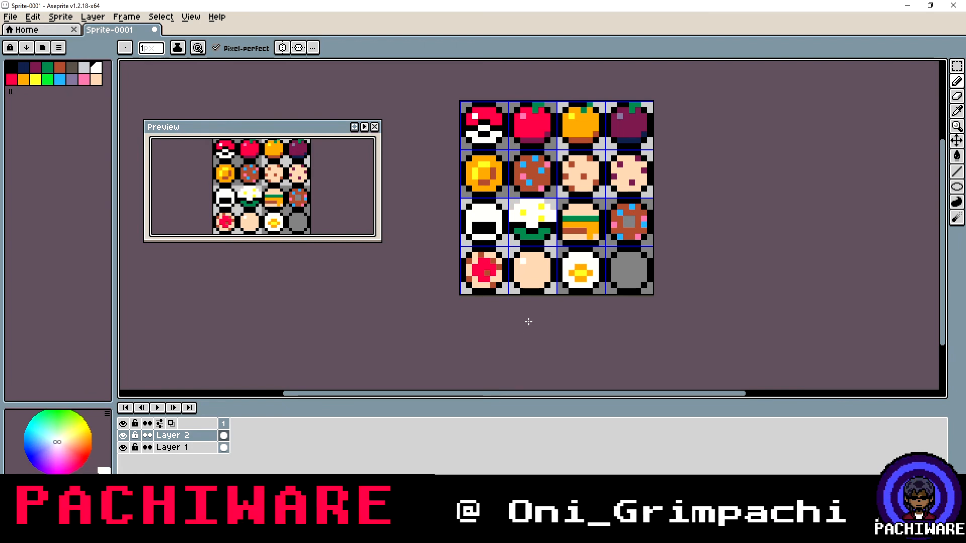
# Move the dark grey-brown swatch ahead of the brown one in the palette and dot brown pixels around the fried egg's edge
pyautogui.click(72, 67)
pyautogui.moveTo(70, 71); pyautogui.dragTo(59, 68)
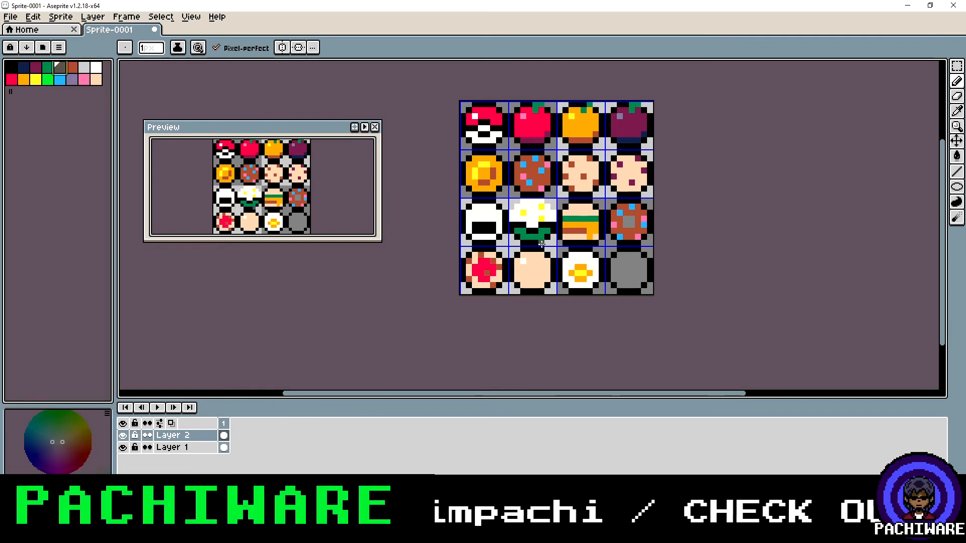
pyautogui.click(72, 68)
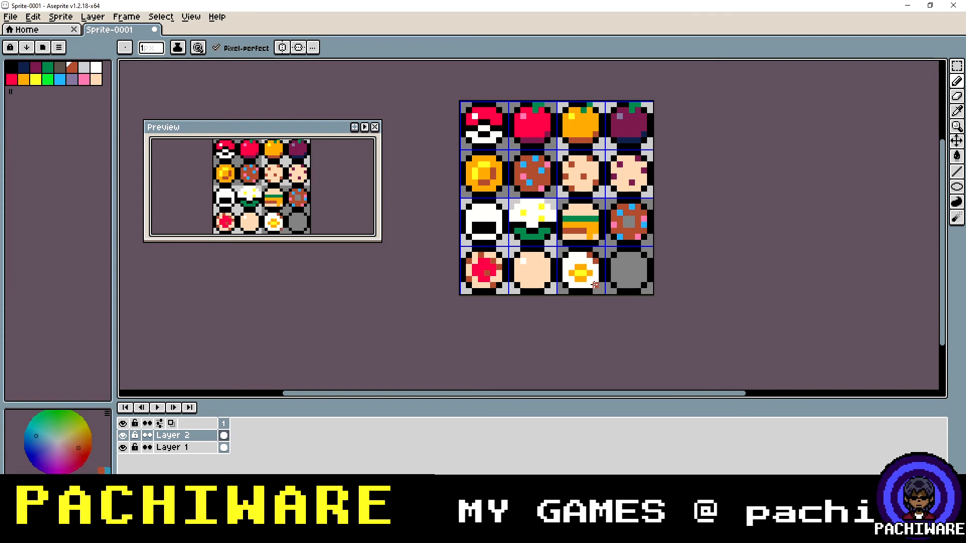
pyautogui.click(590, 285)
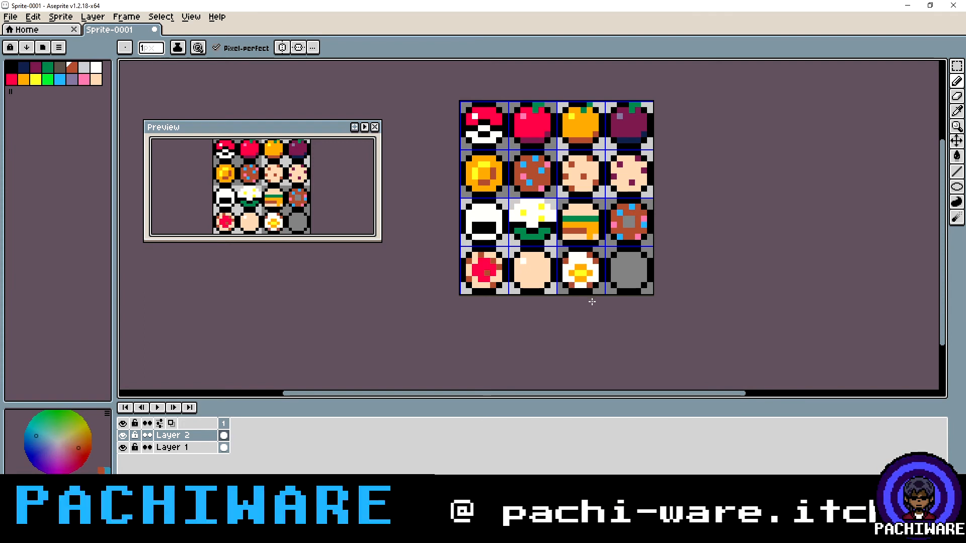
pyautogui.scroll(-1, 577, 264)
pyautogui.scroll(2, 577, 265)
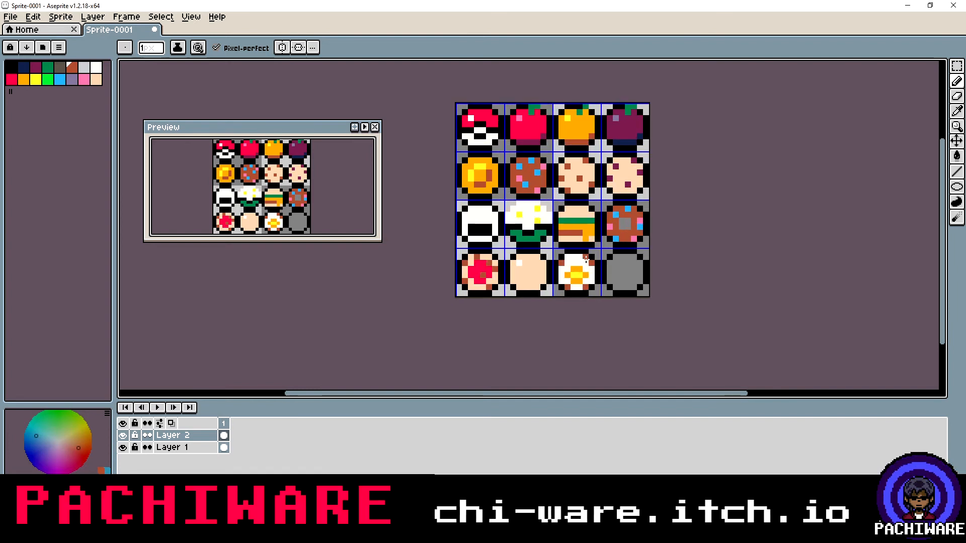
pyautogui.scroll(-1, 618, 265)
pyautogui.scroll(1, 619, 265)
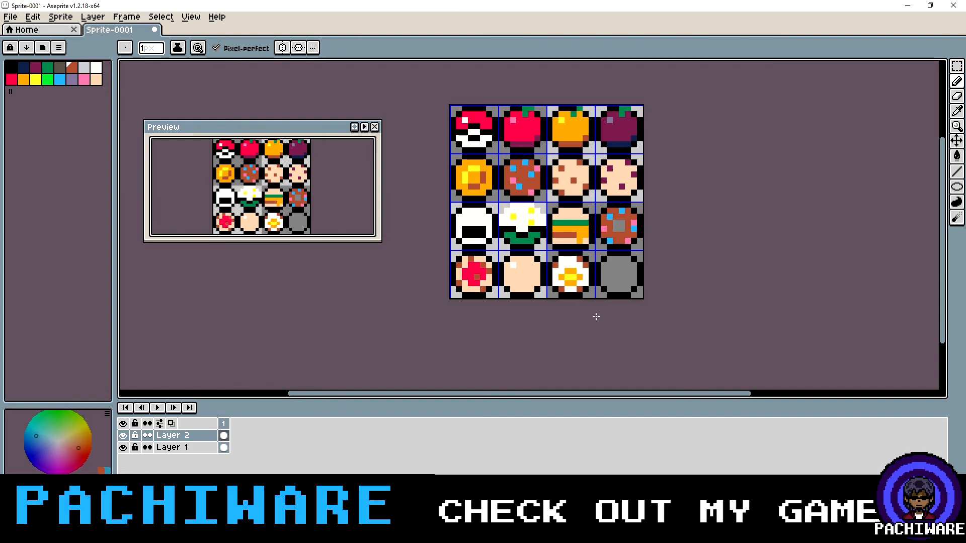
# Fill the fourth ball of the fourth row with light grey
pyautogui.scroll(1, 646, 293)
pyautogui.scroll(1, 647, 291)
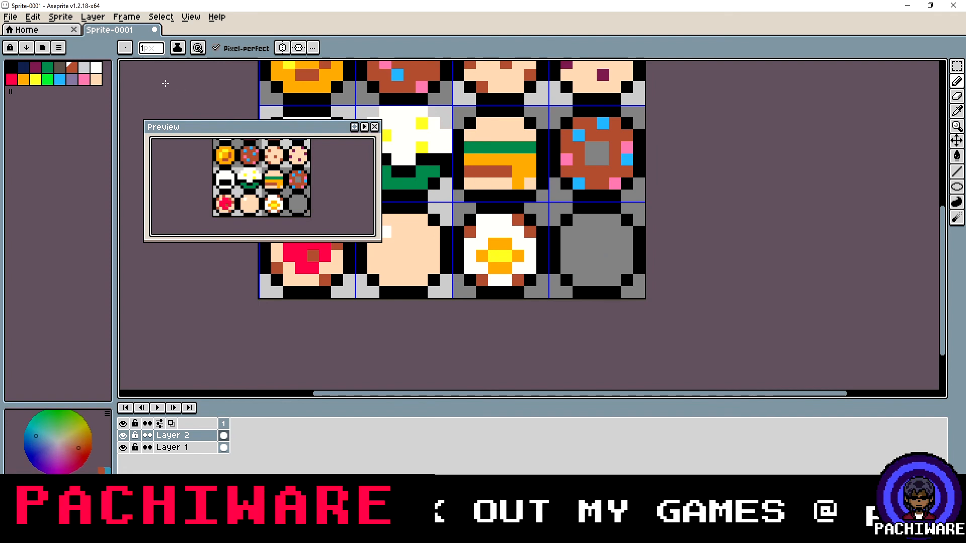
pyautogui.click(86, 72)
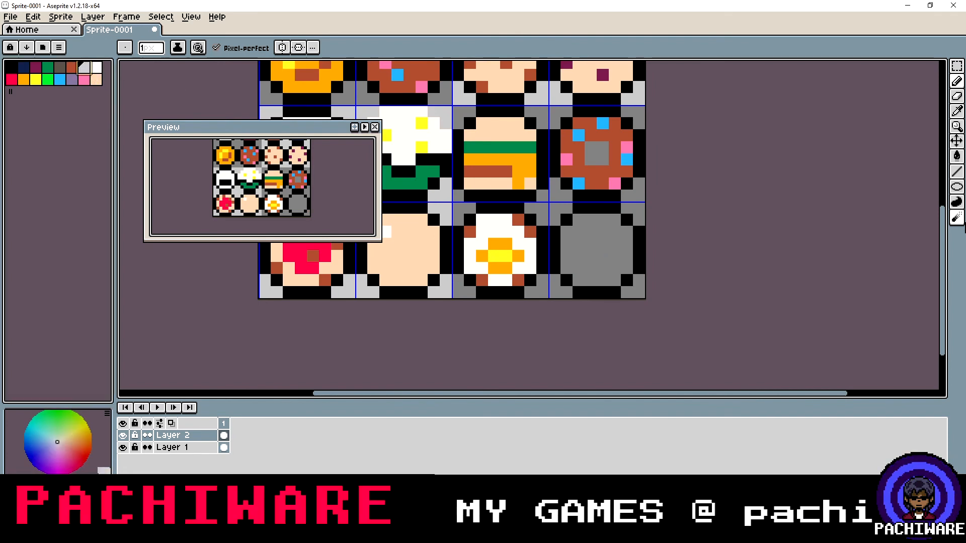
pyautogui.click(957, 156)
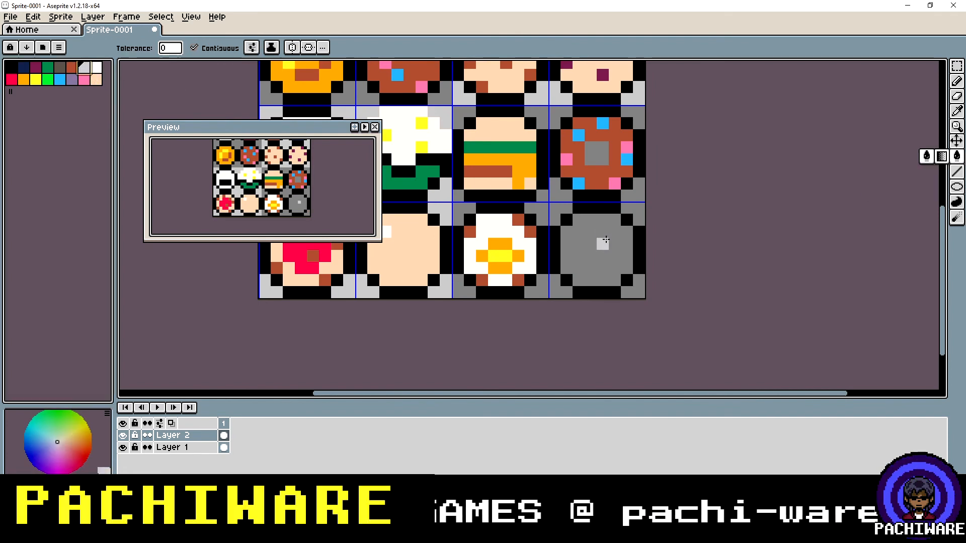
pyautogui.click(606, 244)
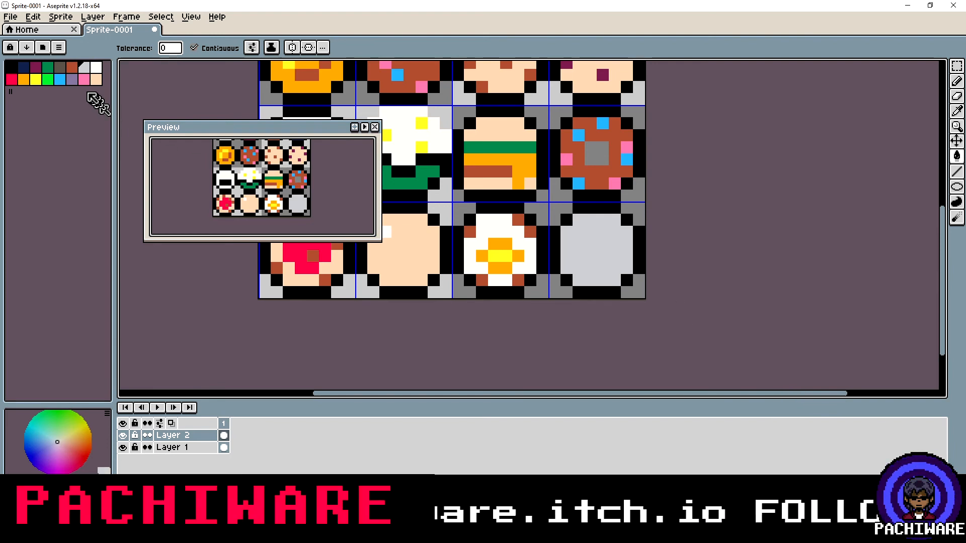
# Draw a small purple-grey patch at the upper left of the light grey ball in the fourth row
pyautogui.click(72, 79)
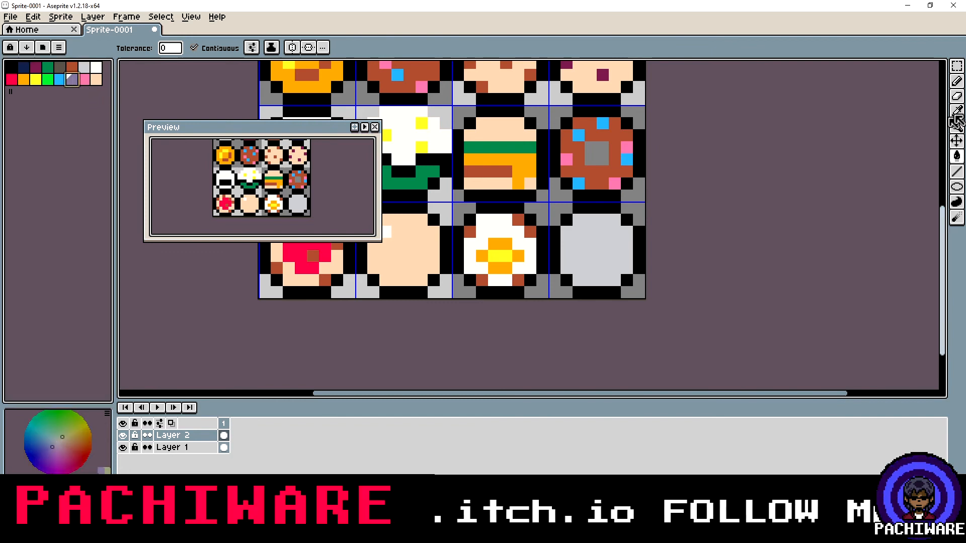
pyautogui.click(957, 81)
pyautogui.click(590, 219)
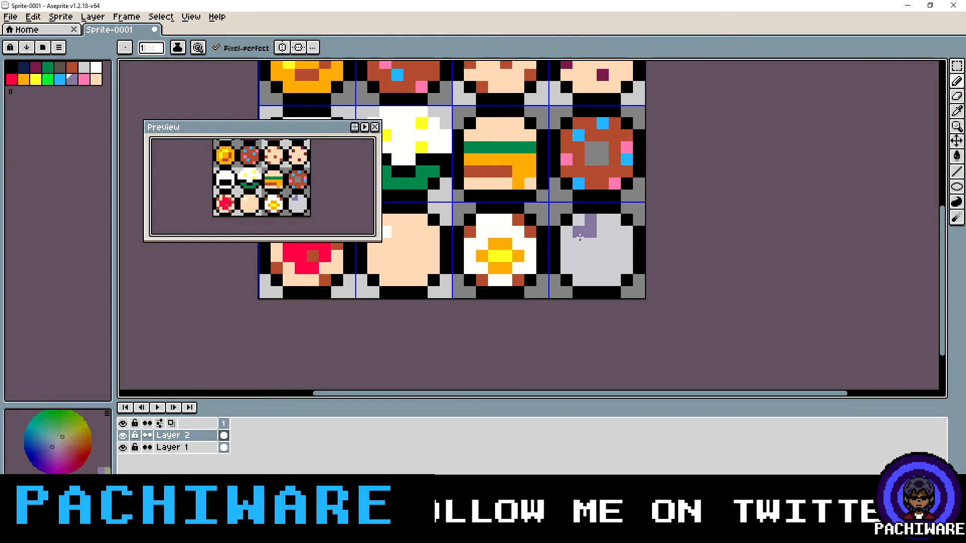
pyautogui.click(579, 243)
pyautogui.click(569, 243)
pyautogui.click(568, 233)
pyautogui.click(579, 221)
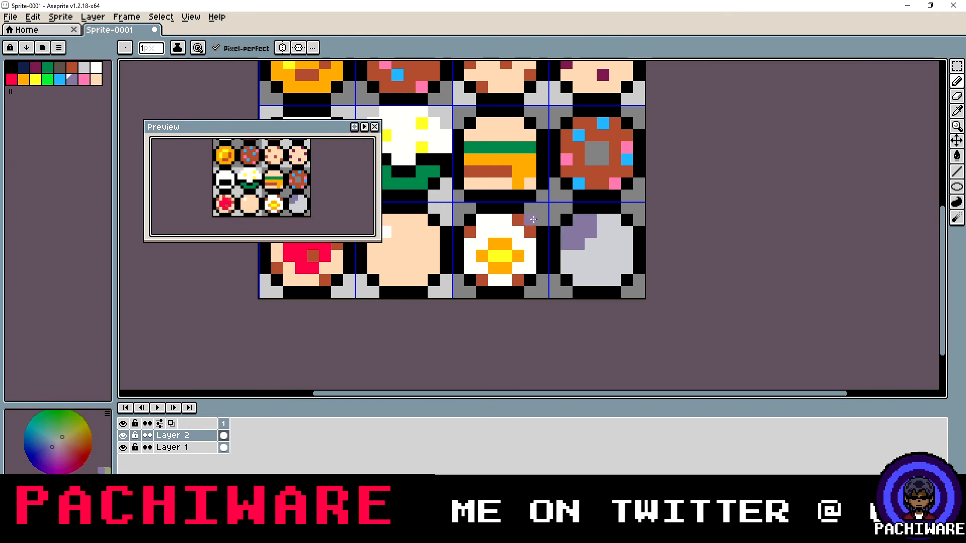
# Draw a dark grey-brown patch at the lower right of the light grey ball
pyautogui.click(59, 67)
pyautogui.click(531, 255)
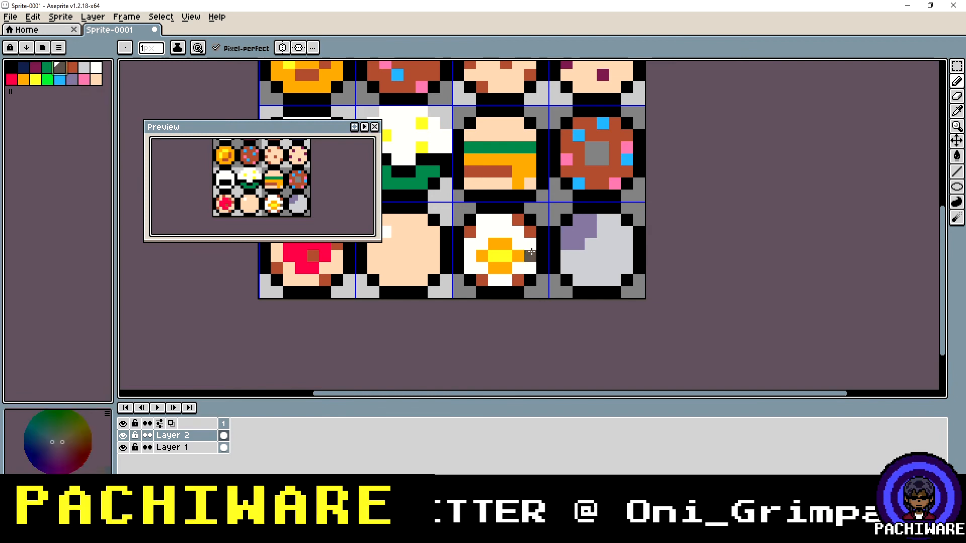
pyautogui.click(626, 267)
pyautogui.click(603, 279)
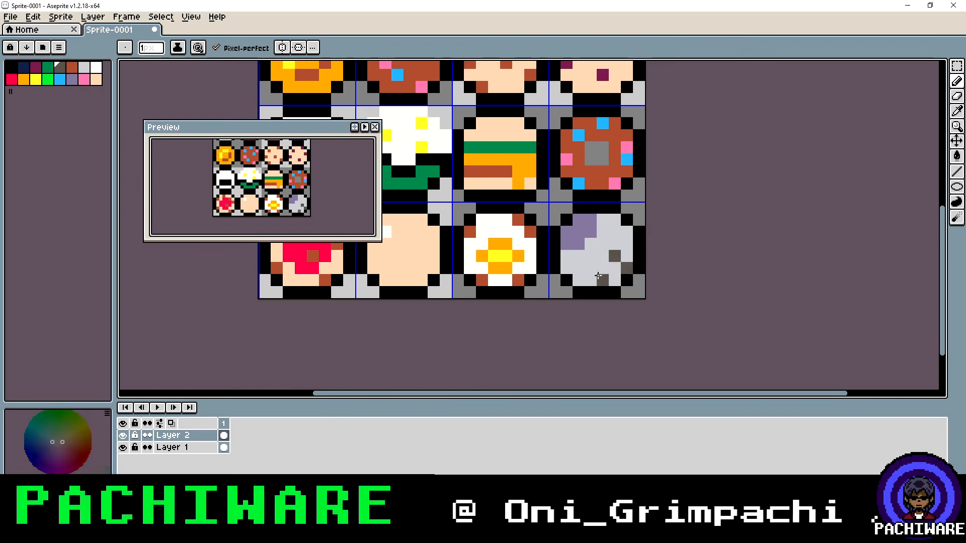
pyautogui.click(591, 279)
pyautogui.click(603, 267)
pyautogui.click(610, 272)
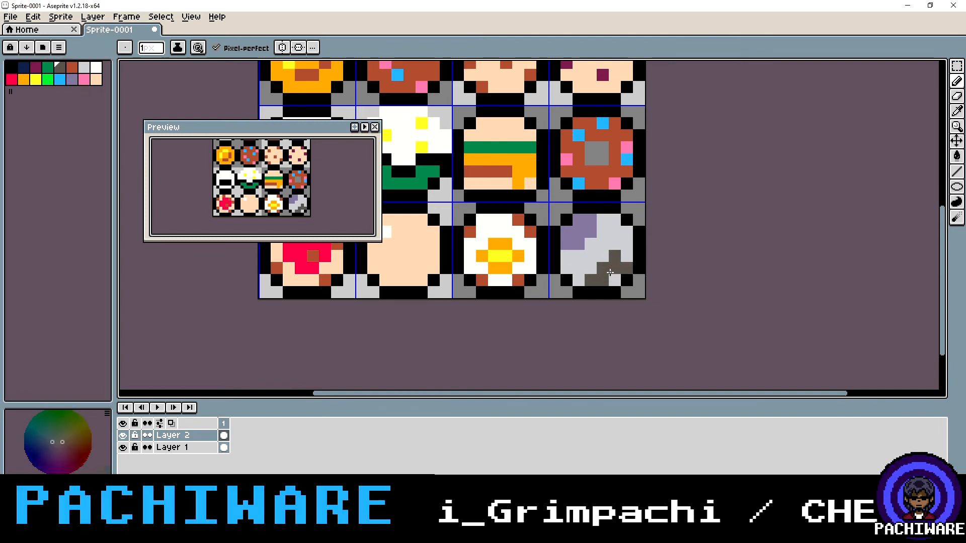
pyautogui.click(609, 279)
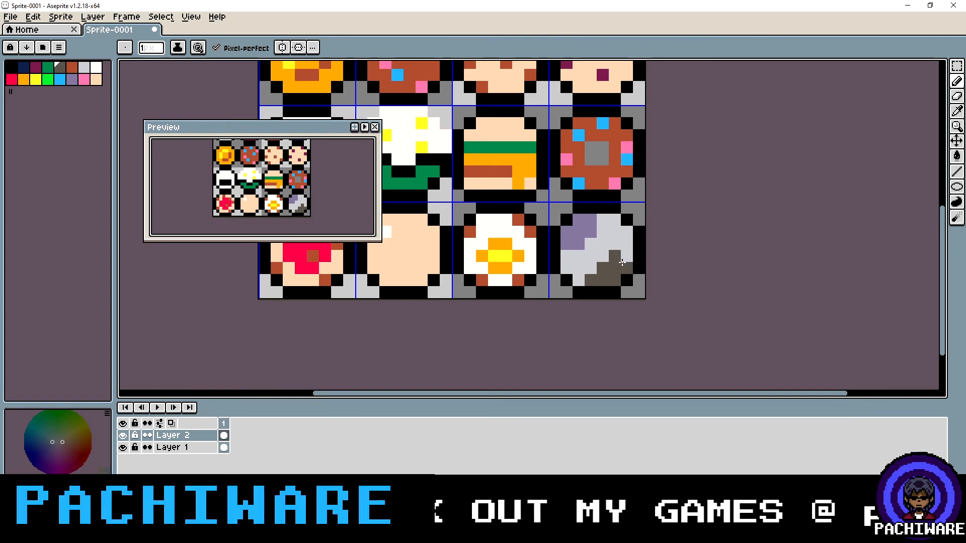
# Undo the dark grey-brown patch at the lower right of the light grey ball
pyautogui.press('v')
pyautogui.hotkey('ctrl', 'z')
pyautogui.hotkey('ctrl', 'z')
pyautogui.hotkey('ctrl', 'z')
pyautogui.hotkey('ctrl', 'z')
pyautogui.hotkey('ctrl', 'z')
pyautogui.hotkey('ctrl', 'z')
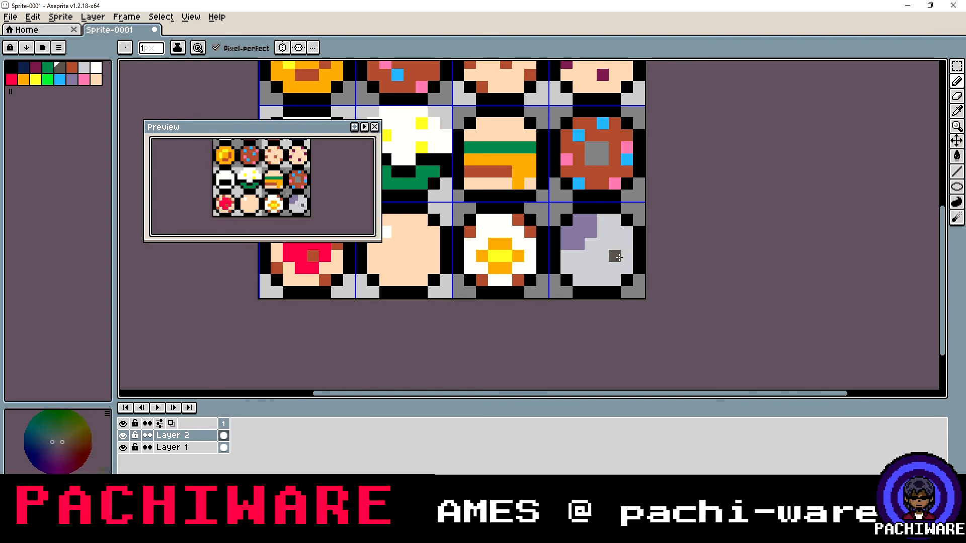
# Draw a small dark grey-brown patch at the lower left of the light grey ball
pyautogui.click(581, 265)
pyautogui.click(590, 279)
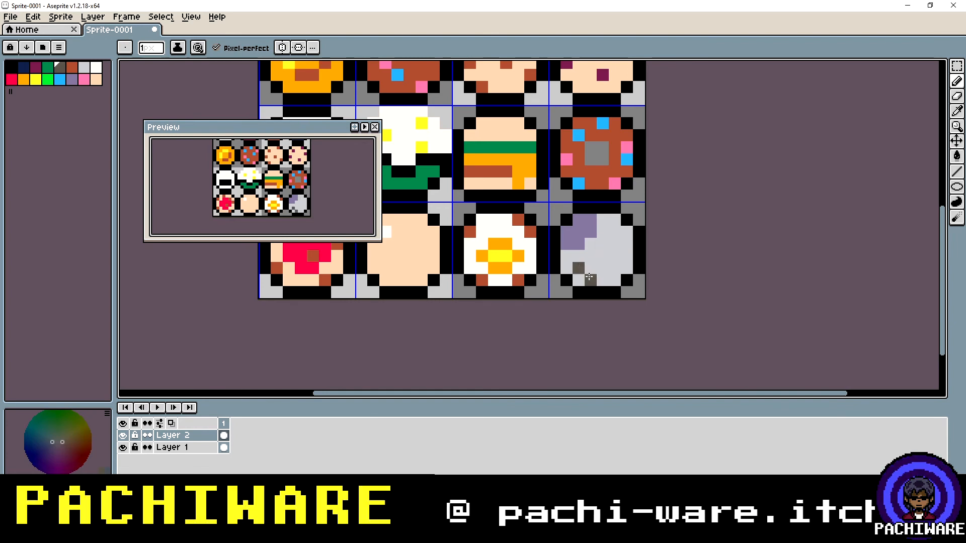
pyautogui.click(580, 279)
pyautogui.click(569, 268)
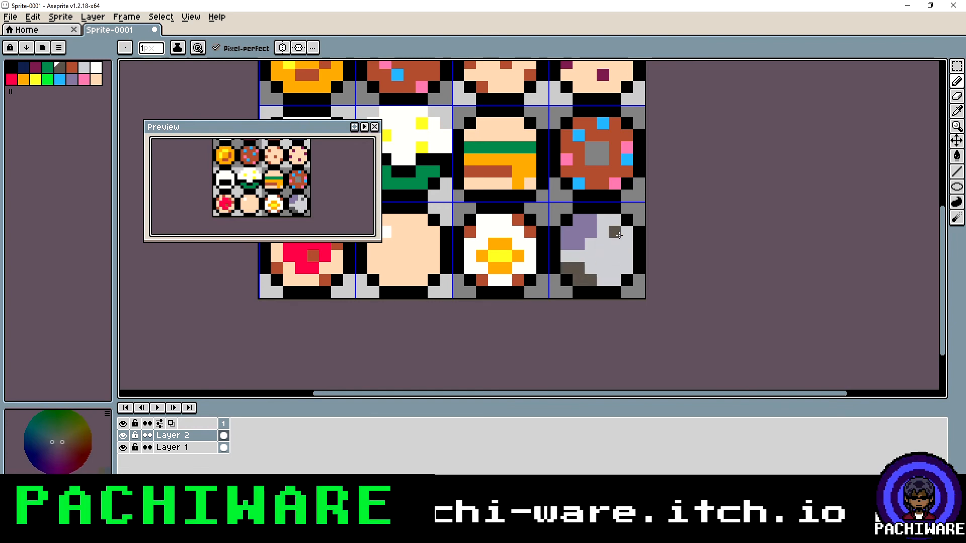
pyautogui.click(625, 267)
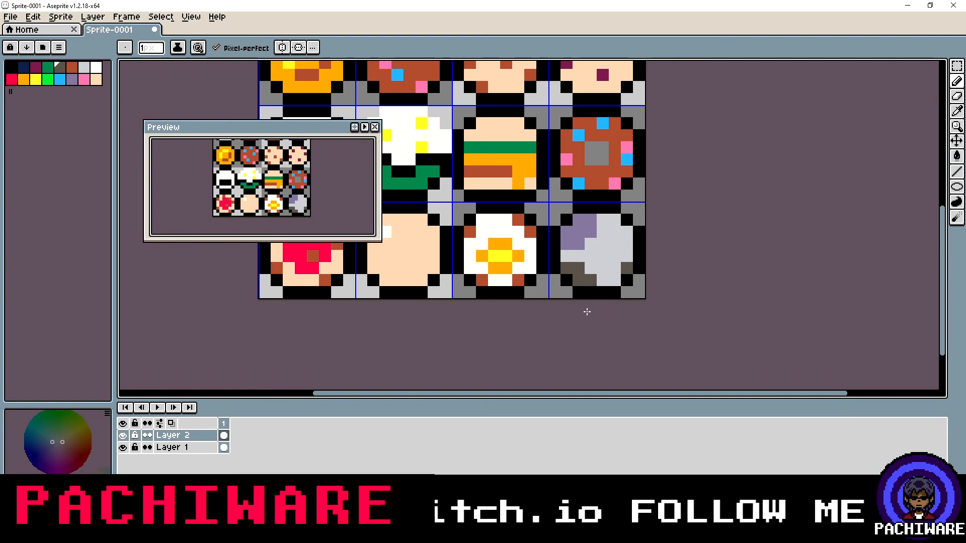
# Extend the purple-grey shading across the upper part of the light grey ball
pyautogui.scroll(-3, 639, 312)
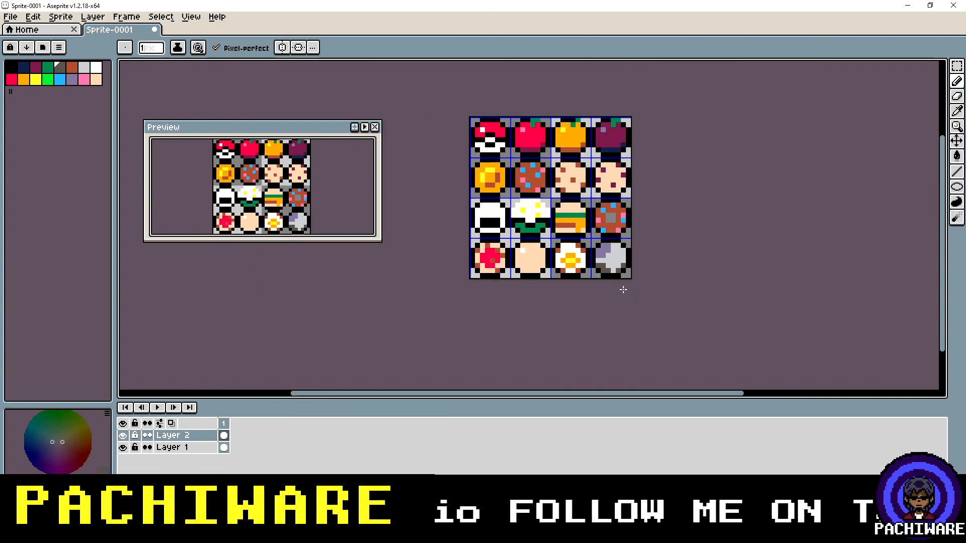
pyautogui.scroll(-2, 471, 221)
pyautogui.scroll(3, 530, 227)
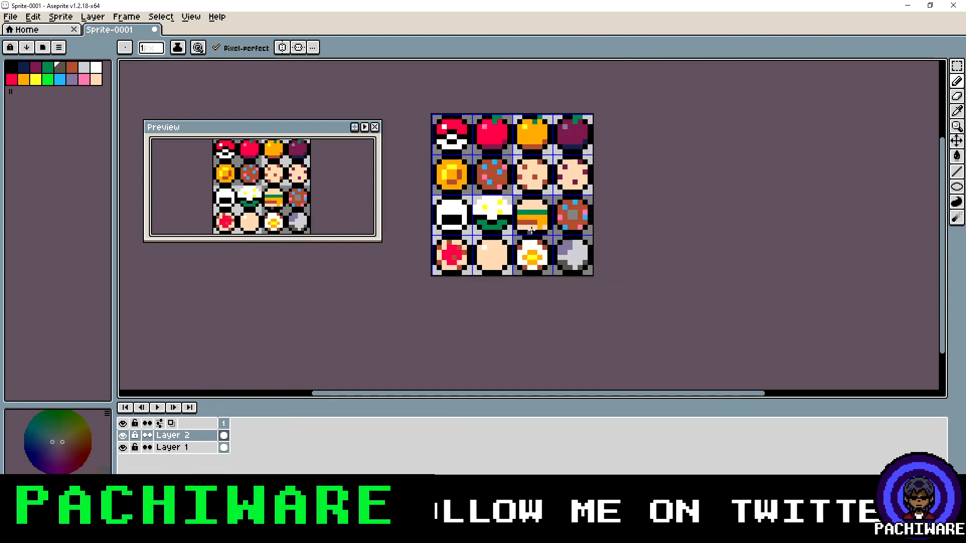
pyautogui.scroll(1, 575, 255)
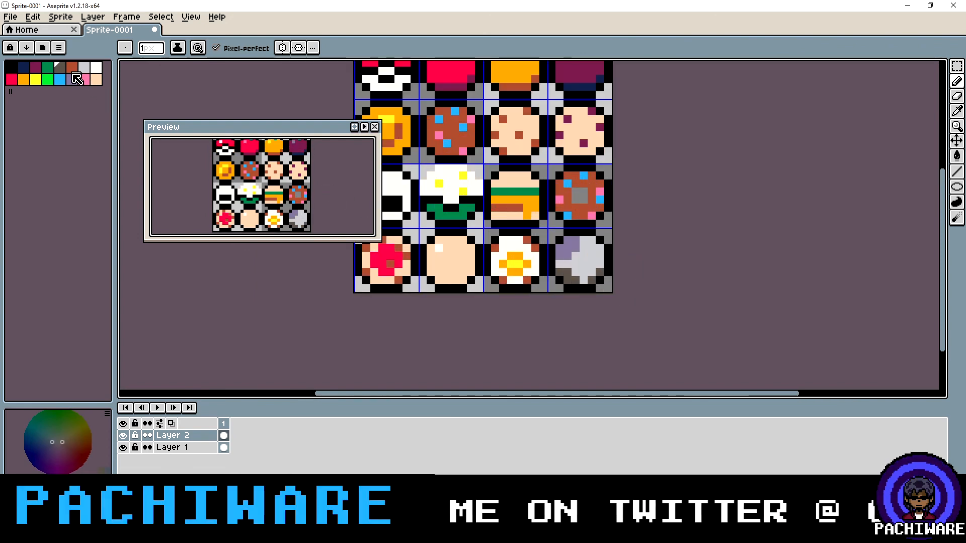
pyautogui.click(74, 82)
pyautogui.click(592, 248)
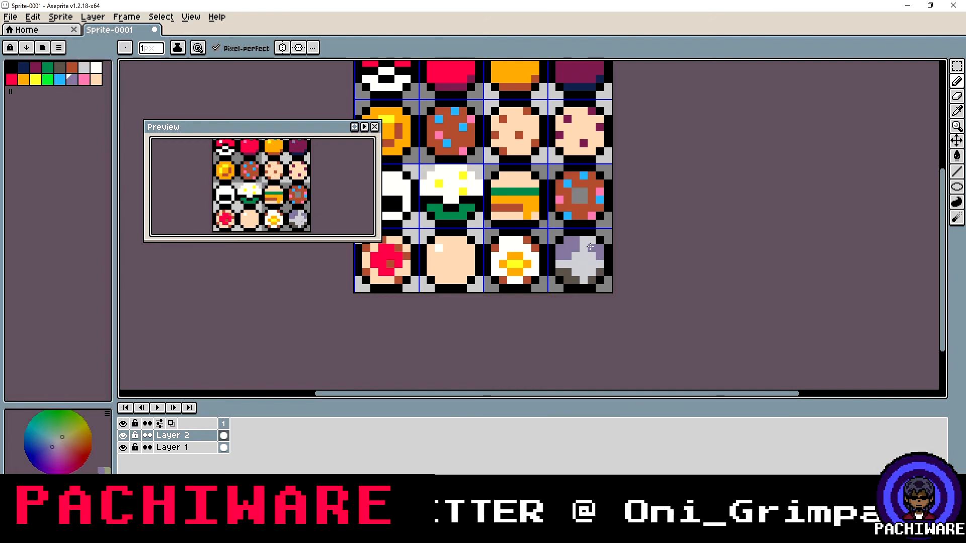
pyautogui.click(586, 256)
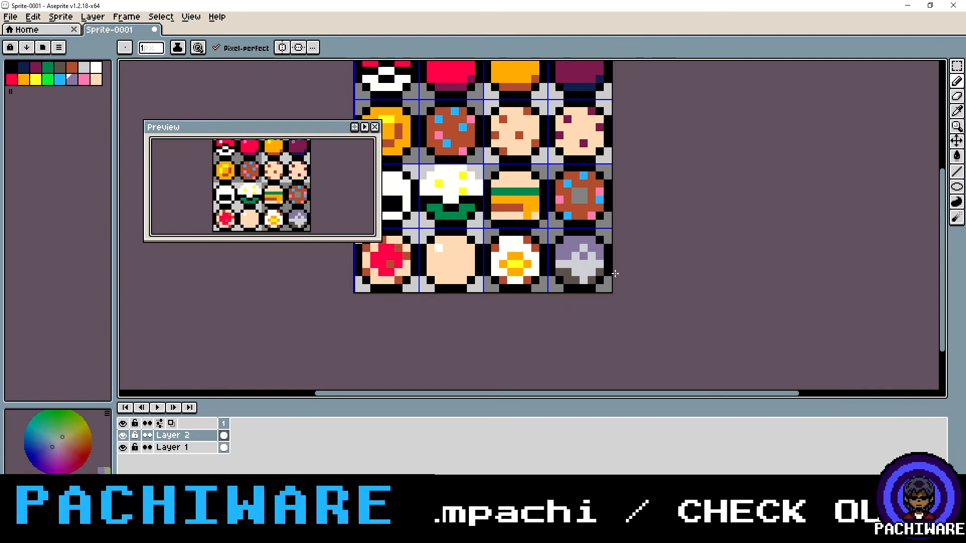
# Undo all the shading and the light grey fill on the fourth ball of the fourth row
pyautogui.hotkey('ctrl', 'z')
pyautogui.hotkey('ctrl', 'z')
pyautogui.hotkey('ctrl', 'z')
pyautogui.hotkey('ctrl', 'z')
pyautogui.hotkey('ctrl', 'z')
pyautogui.hotkey('ctrl', 'z')
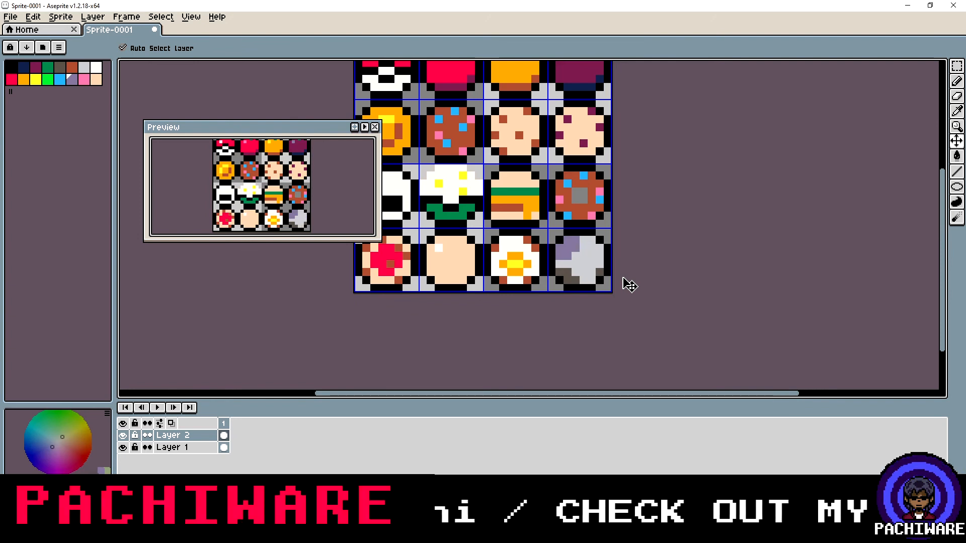
pyautogui.hotkey('ctrl', 'z')
pyautogui.hotkey('ctrl', 'z')
pyautogui.hotkey('ctrl', 'z')
pyautogui.hotkey('ctrl', 'z')
pyautogui.hotkey('ctrl', 'z')
pyautogui.hotkey('ctrl', 'z')
pyautogui.hotkey('ctrl', 'z')
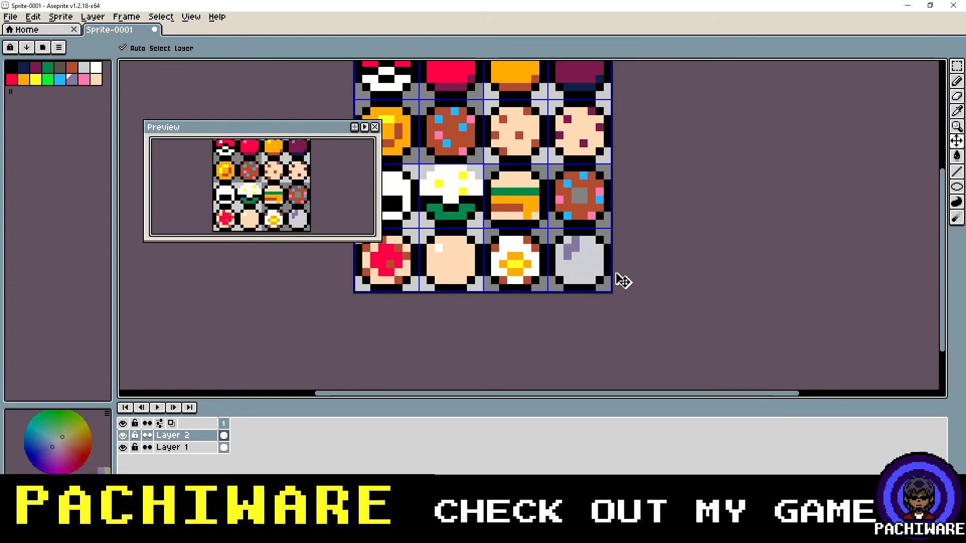
pyautogui.hotkey('ctrl', 'z')
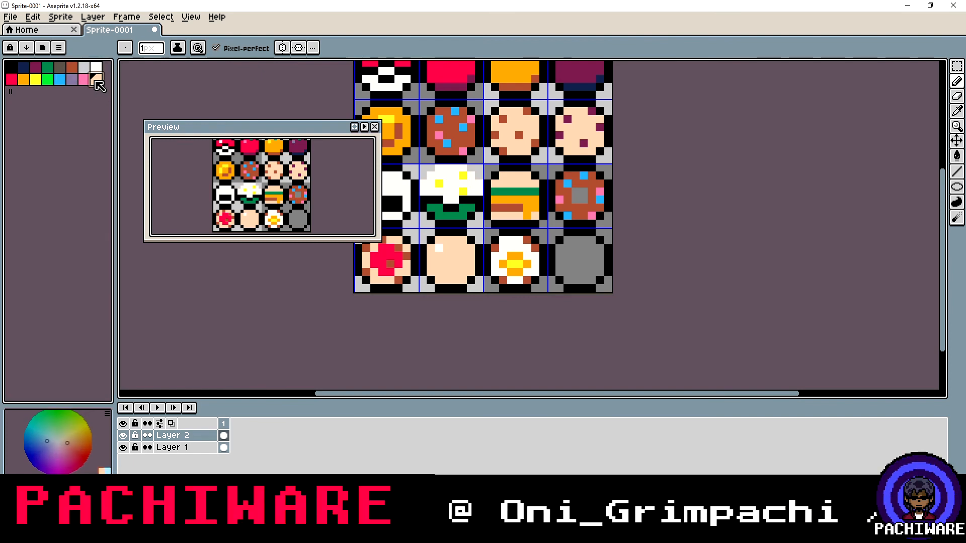
# Fill the fourth ball of the fourth row with peach, including its bottom row of pixels
pyautogui.click(95, 79)
pyautogui.click(957, 172)
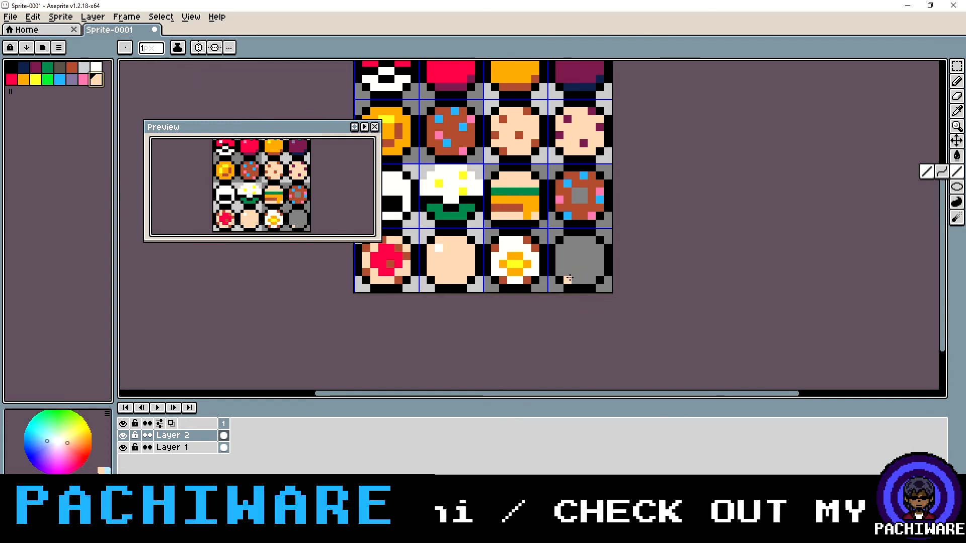
pyautogui.moveTo(564, 277); pyautogui.dragTo(591, 278)
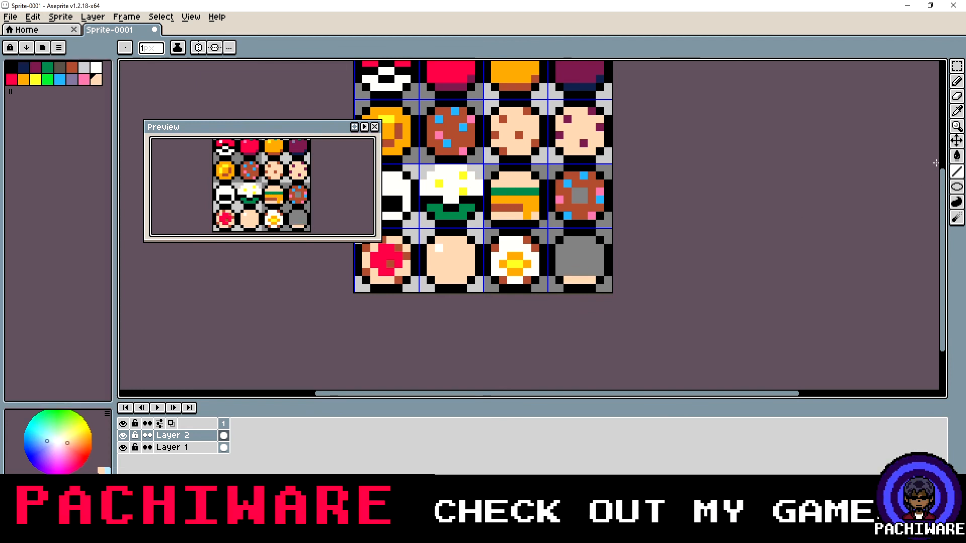
pyautogui.click(957, 156)
pyautogui.click(578, 259)
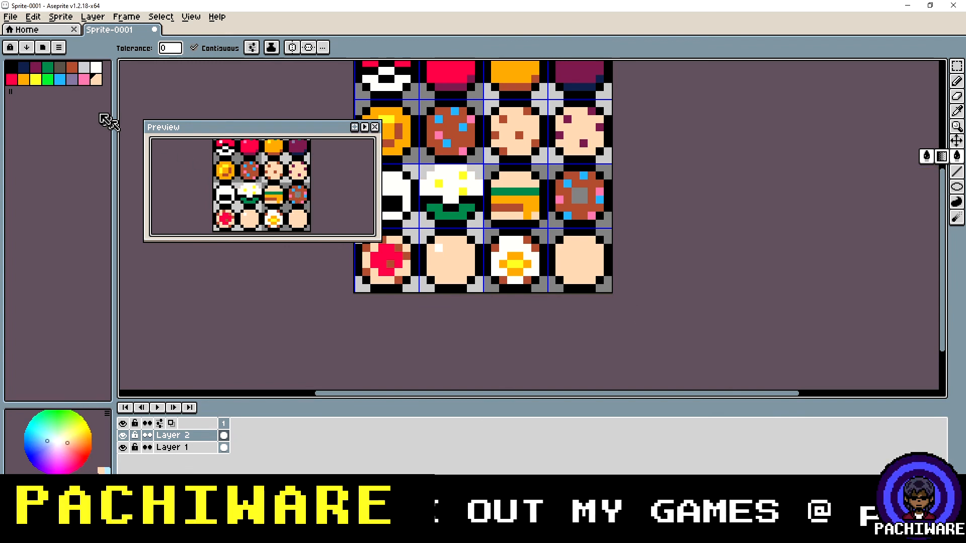
# Try a brown fill on the fourth ball of the fourth row, and refill it with peach
pyautogui.click(72, 67)
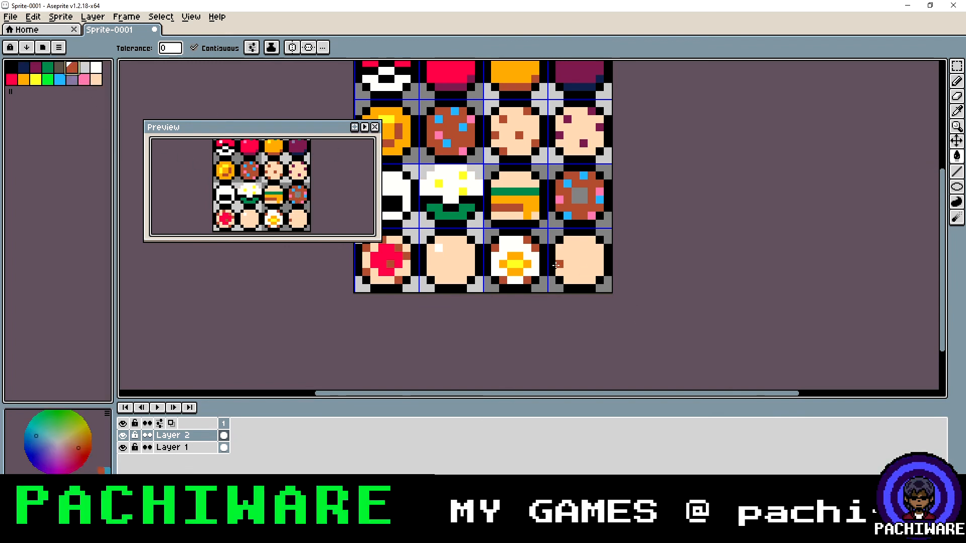
pyautogui.click(575, 271)
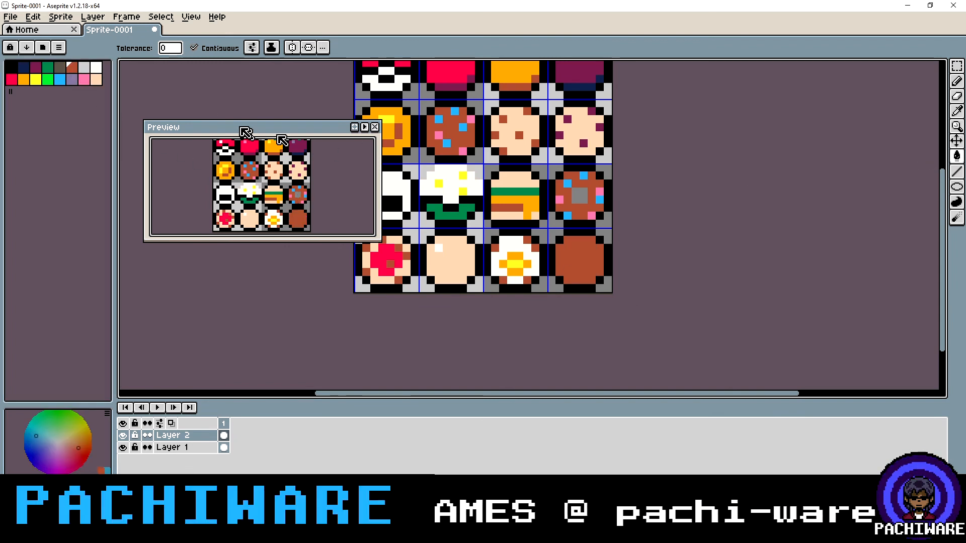
pyautogui.click(93, 80)
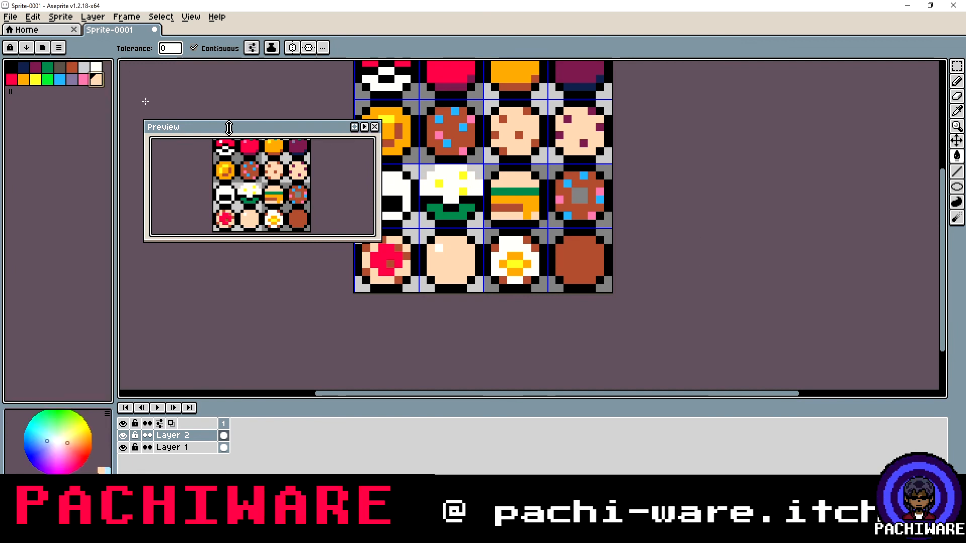
pyautogui.click(584, 258)
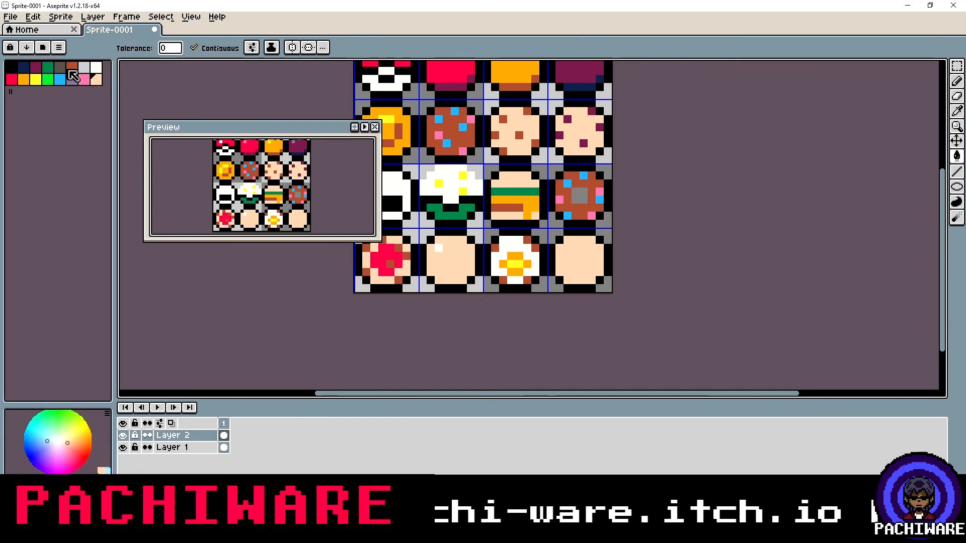
# Draw three brown horizontal stripes across the peach ball, one of them along its top row
pyautogui.click(71, 68)
pyautogui.press('l')
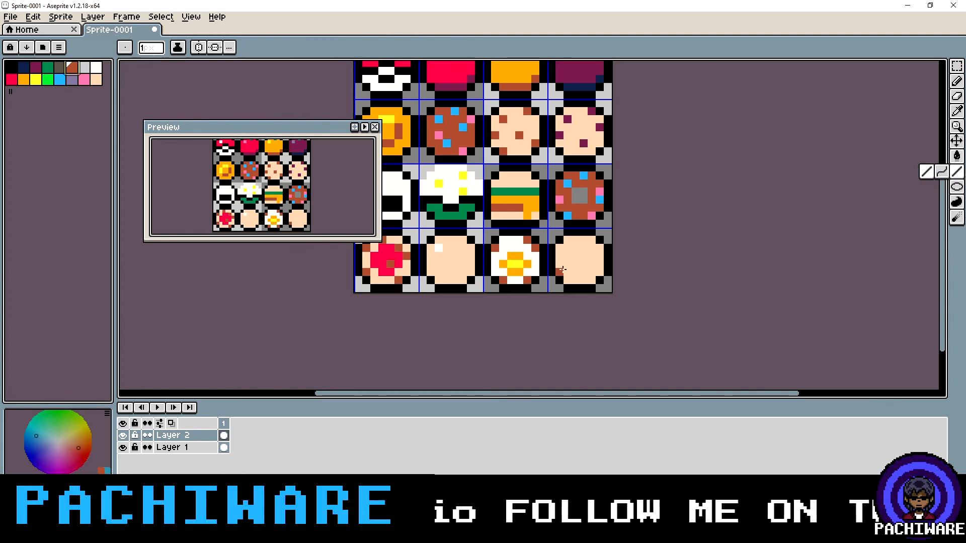
pyautogui.moveTo(562, 269)
pyautogui.mouseDown()
pyautogui.moveTo(596, 272)
pyautogui.moveTo(599, 255)
pyautogui.mouseUp()
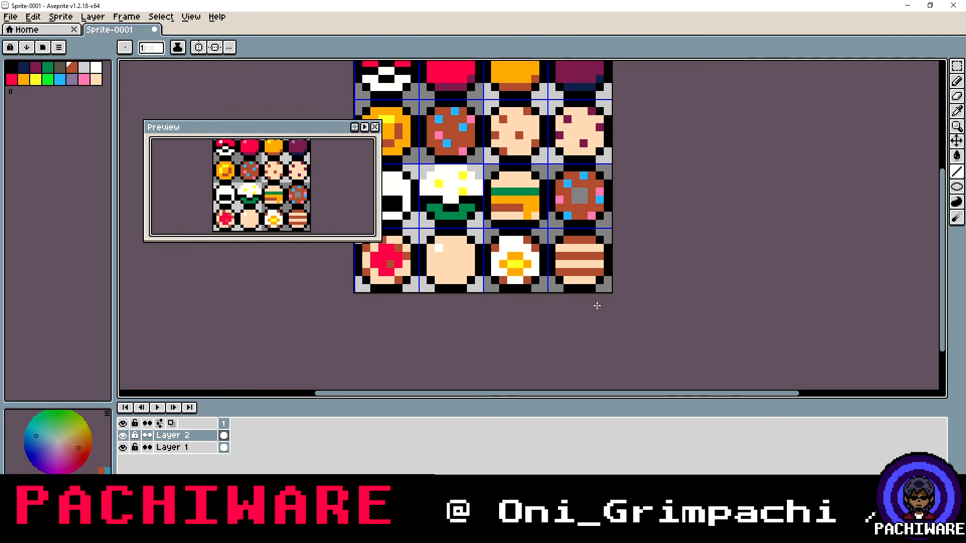
# Paint peach over the top stripe and the middle of the other two, leaving brown pixels only at the ball's side edges
pyautogui.click(96, 80)
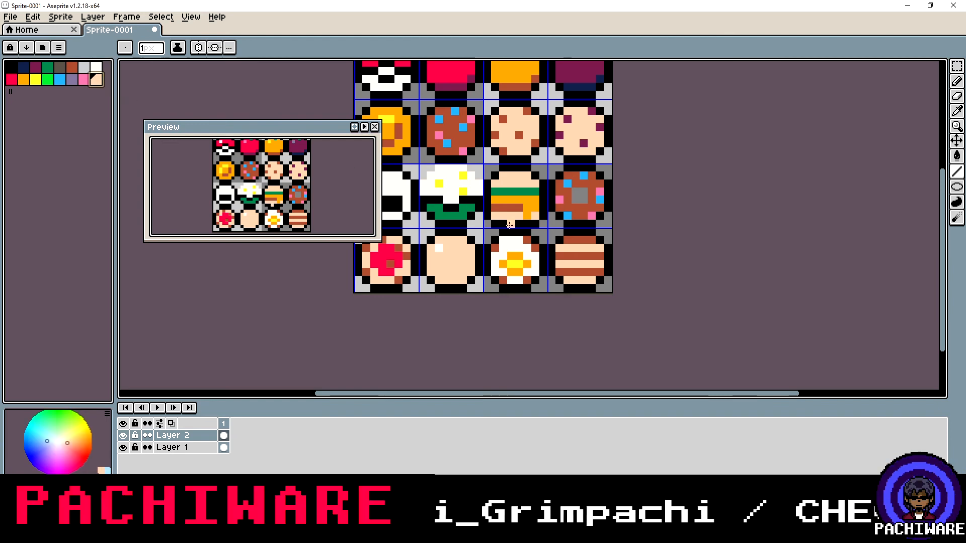
pyautogui.moveTo(578, 237); pyautogui.dragTo(591, 238)
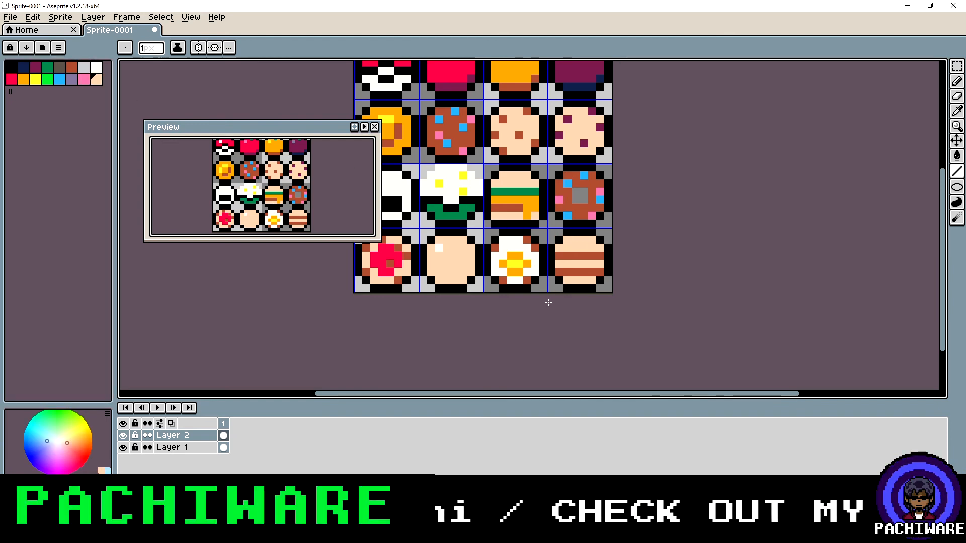
pyautogui.moveTo(567, 257); pyautogui.dragTo(590, 257)
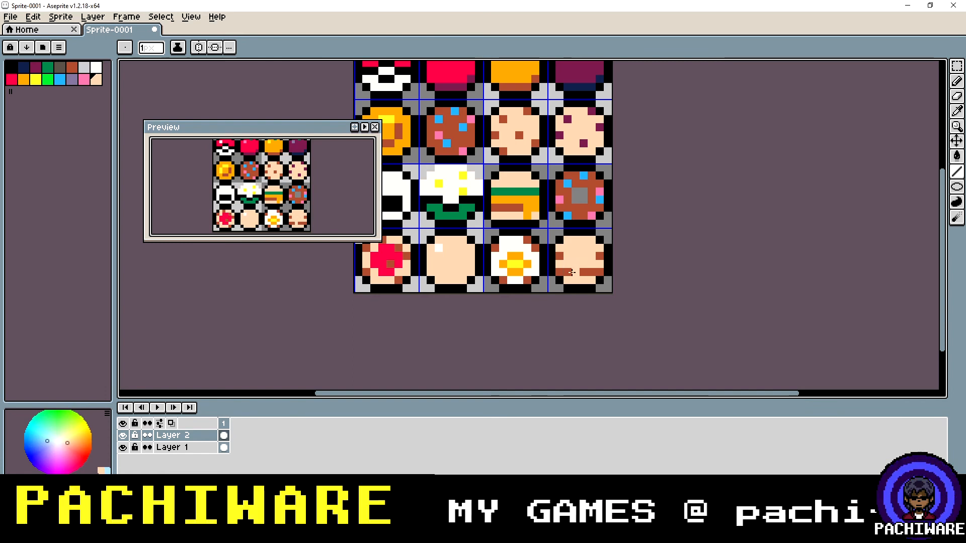
pyautogui.moveTo(567, 271); pyautogui.dragTo(589, 272)
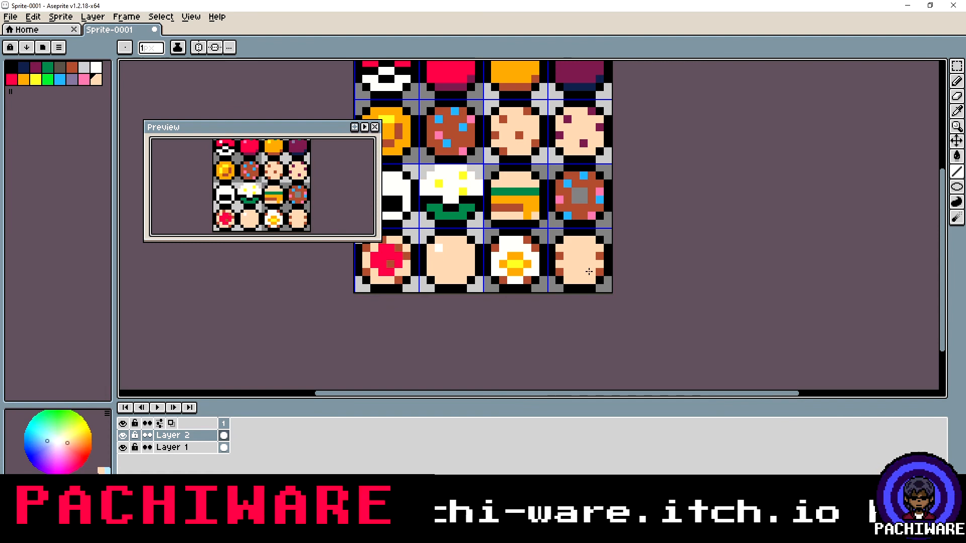
# Draw a brown row of pixels along the bottom edge of the peach ball
pyautogui.click(72, 67)
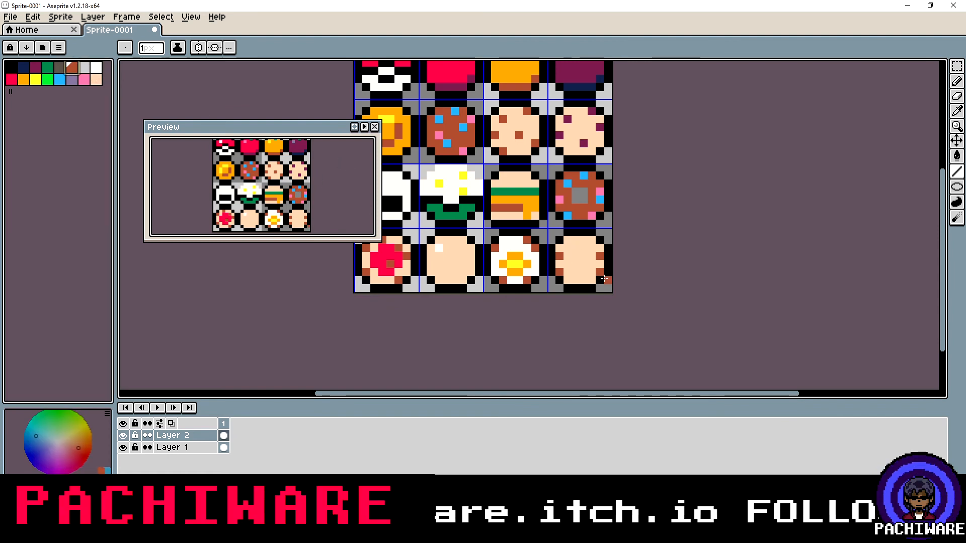
pyautogui.click(568, 280)
pyautogui.moveTo(594, 280); pyautogui.dragTo(576, 279)
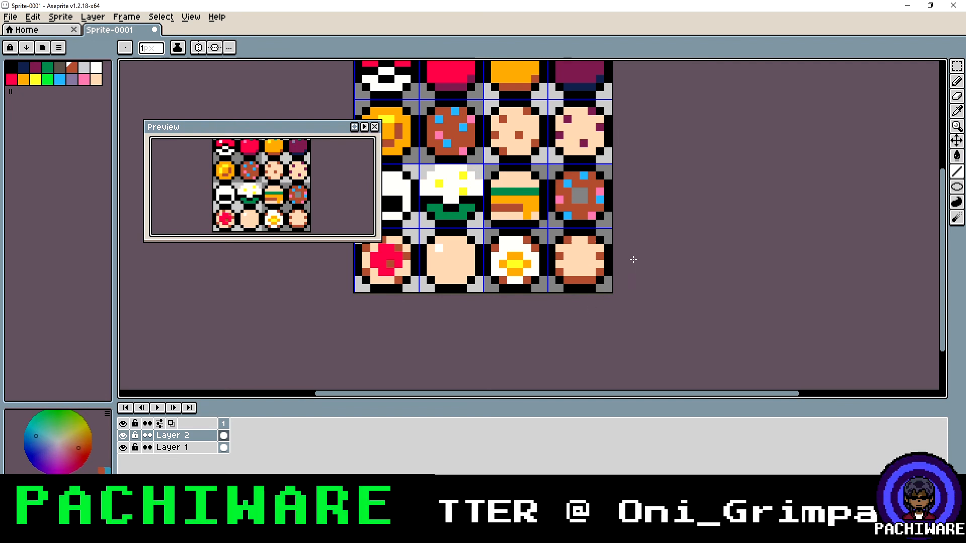
pyautogui.hotkey('ctrl', 'z')
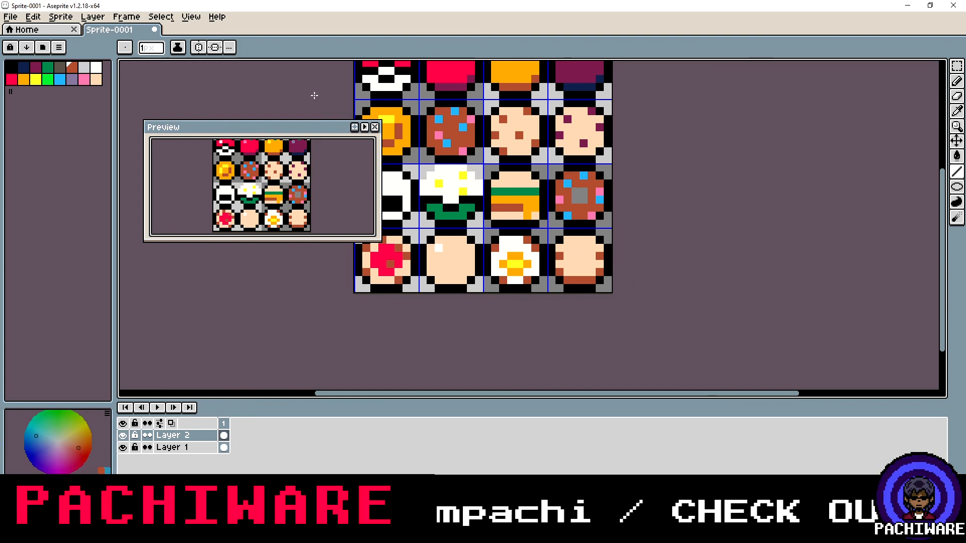
# Try a white fill inside the ball's brown edge marks, and replace it with an orange fill
pyautogui.click(96, 67)
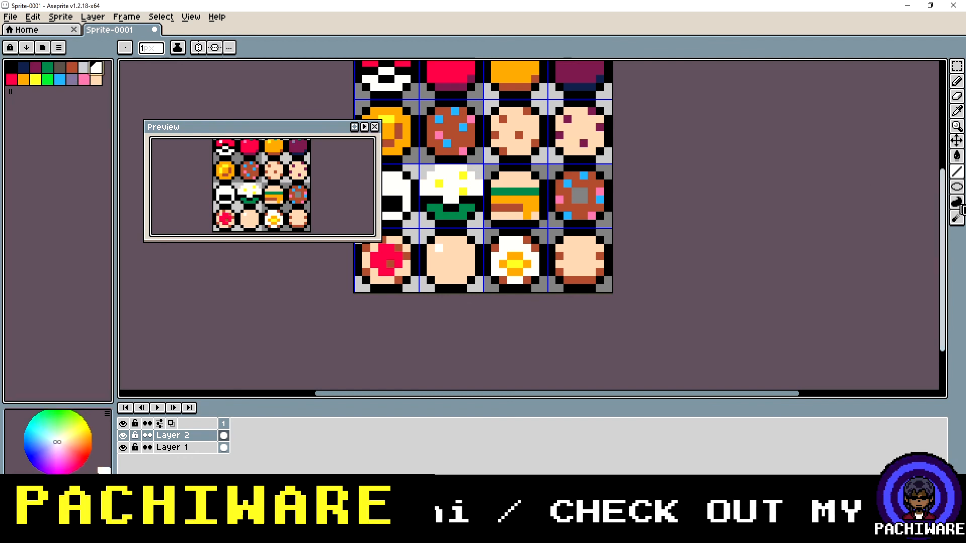
pyautogui.click(957, 157)
pyautogui.click(579, 247)
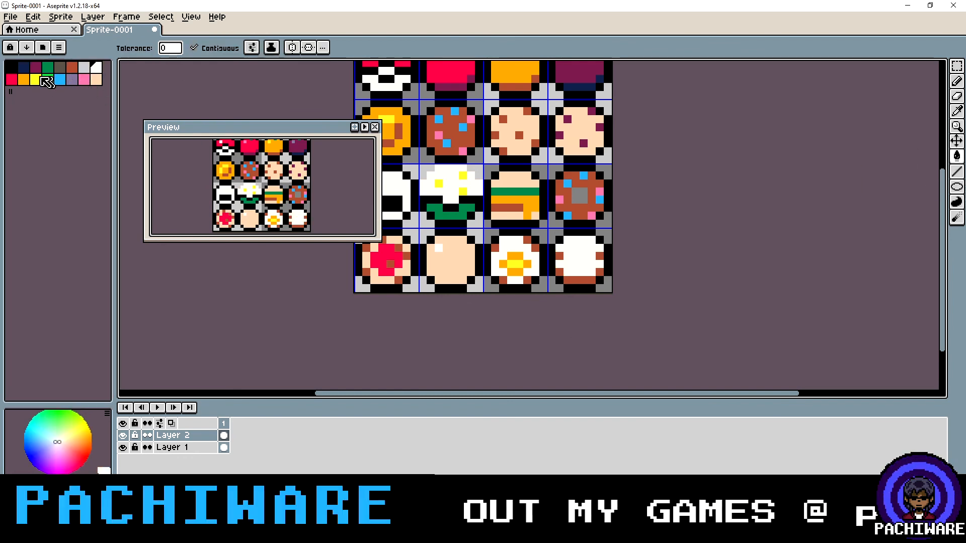
pyautogui.click(24, 79)
pyautogui.click(578, 252)
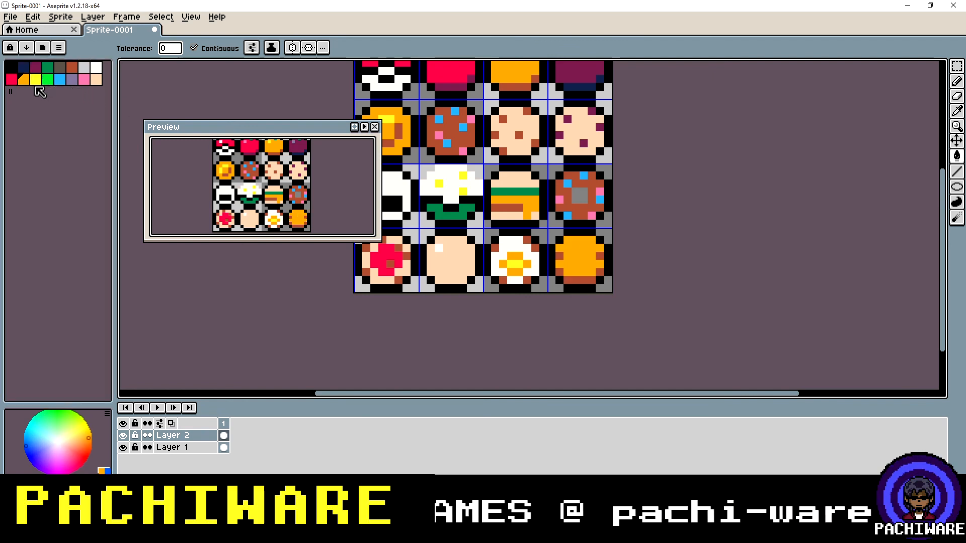
# Draw a waffle-like grid of yellow horizontal and vertical lines on the orange ball
pyautogui.click(35, 79)
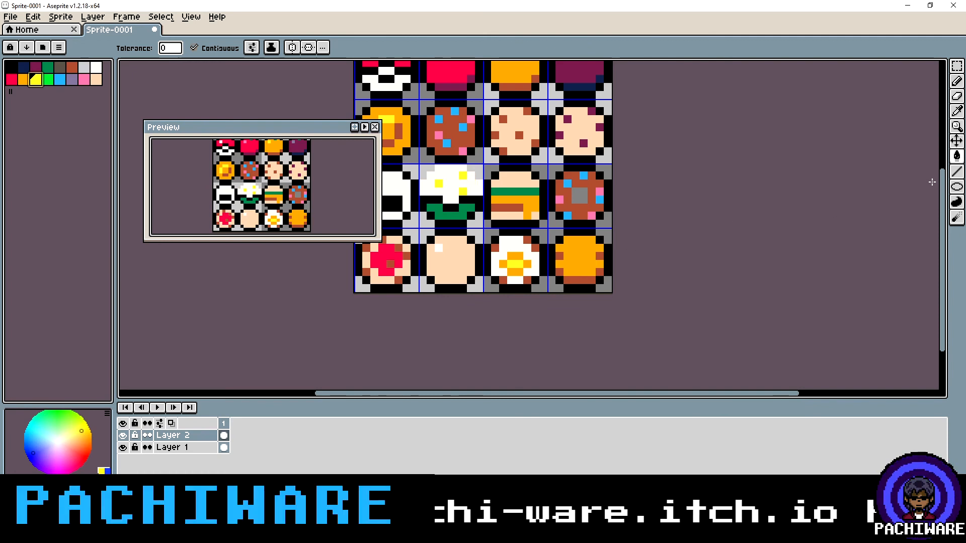
pyautogui.click(957, 171)
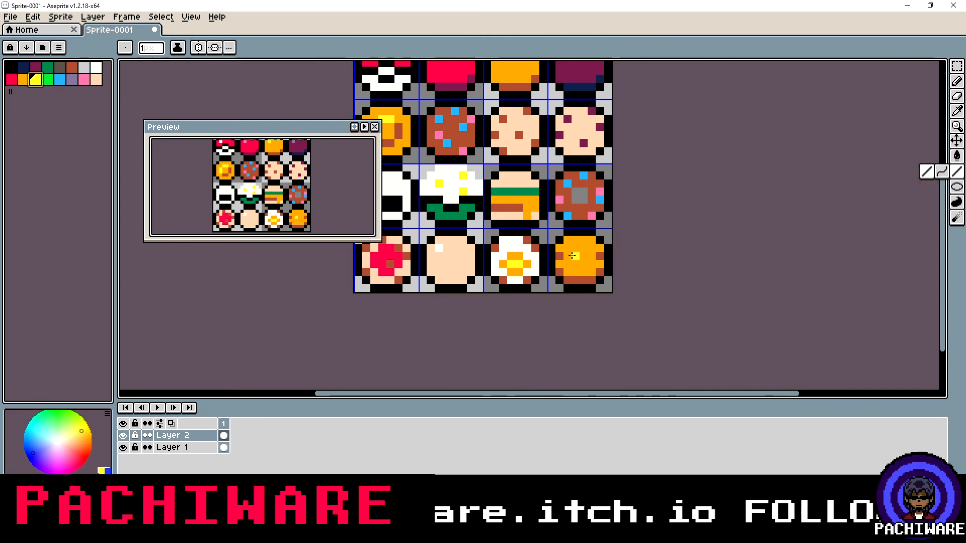
pyautogui.moveTo(574, 256)
pyautogui.mouseDown()
pyautogui.moveTo(592, 257)
pyautogui.moveTo(586, 273)
pyautogui.moveTo(596, 273)
pyautogui.mouseUp()
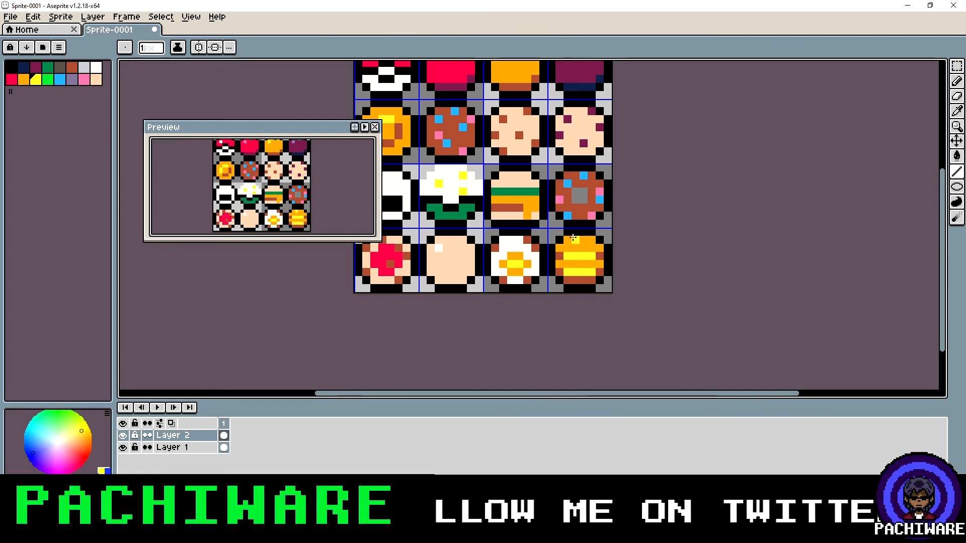
pyautogui.moveTo(568, 238)
pyautogui.mouseDown()
pyautogui.moveTo(592, 242)
pyautogui.moveTo(592, 262)
pyautogui.mouseUp()
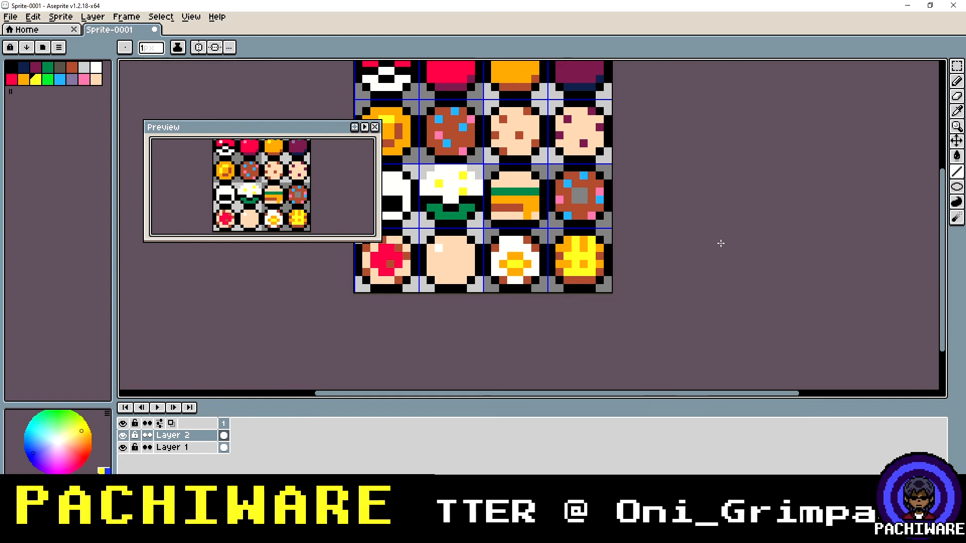
# Undo all the yellow grid lines on the orange ball
pyautogui.hotkey('ctrl', 'z')
pyautogui.hotkey('ctrl', 'z')
pyautogui.hotkey('ctrl', 'z')
pyautogui.hotkey('ctrl', 'z')
pyautogui.hotkey('ctrl', 'z')
pyautogui.hotkey('ctrl', 'z')
pyautogui.hotkey('ctrl', 'z')
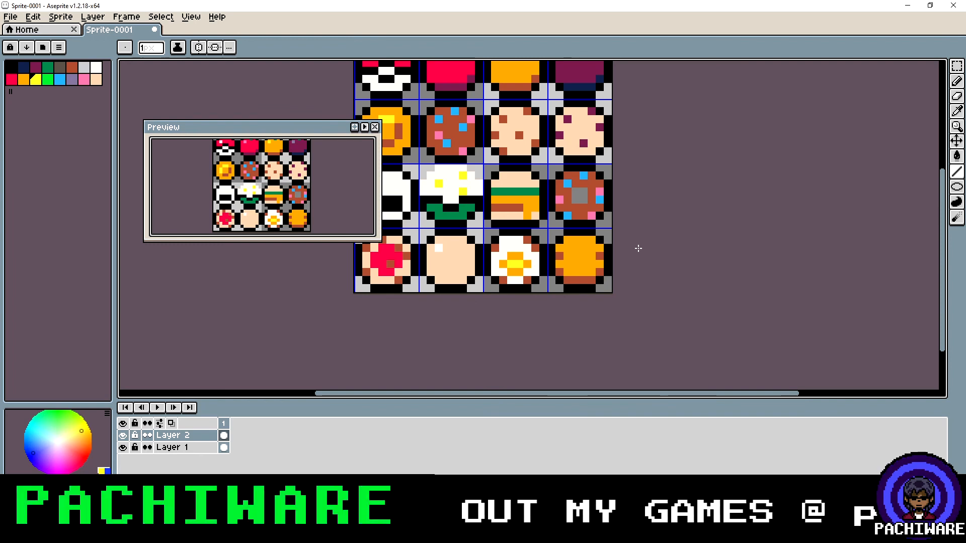
pyautogui.scroll(-1, 621, 233)
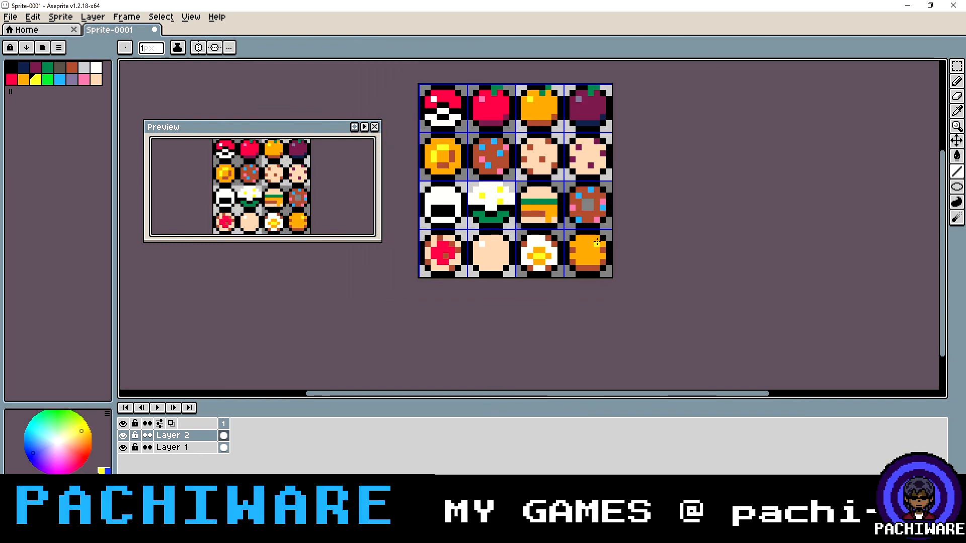
pyautogui.scroll(1, 596, 243)
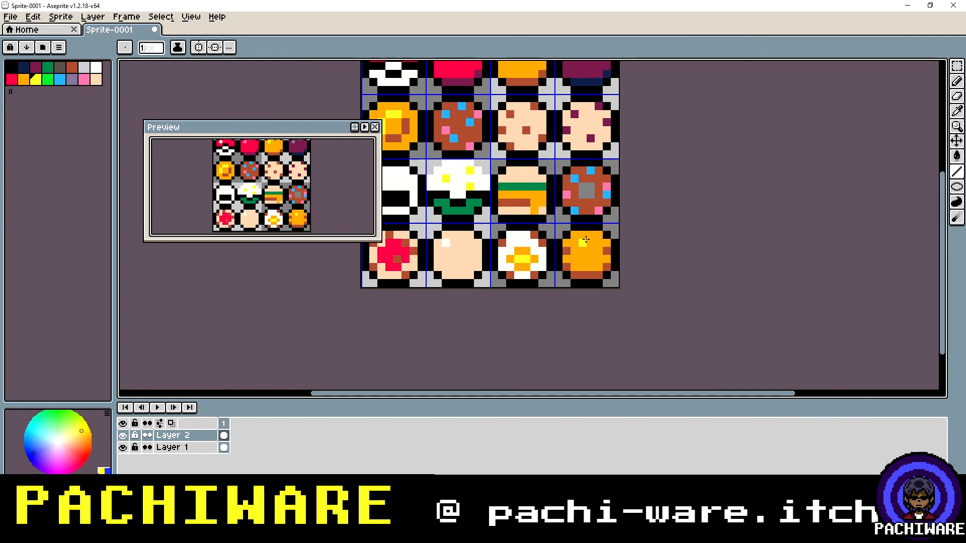
pyautogui.scroll(-1, 590, 244)
pyautogui.scroll(1, 591, 243)
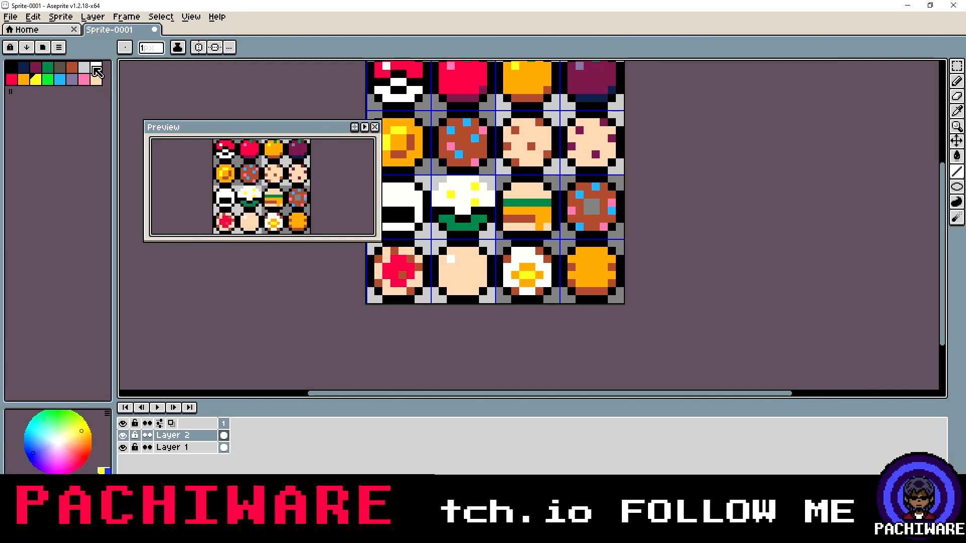
pyautogui.click(96, 67)
pyautogui.scroll(-1, 596, 203)
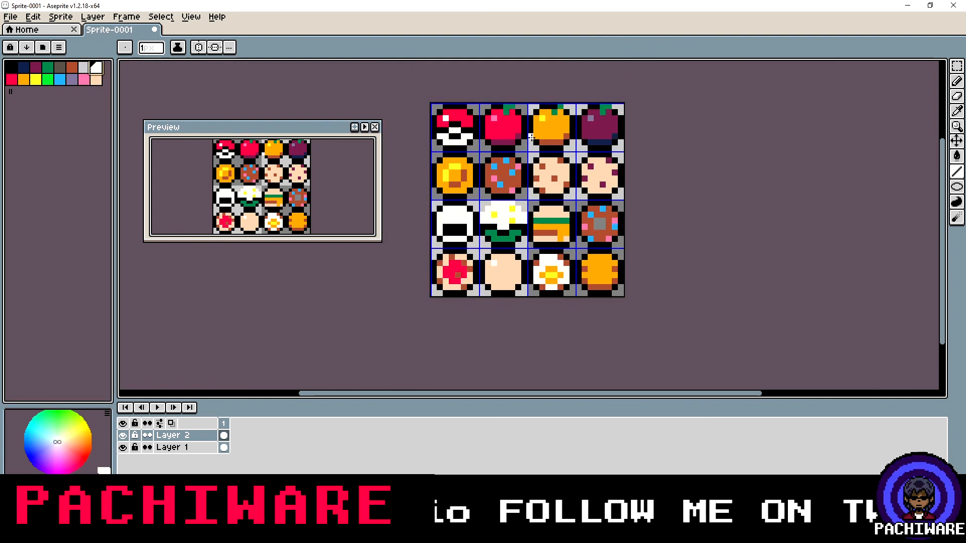
pyautogui.click(960, 116)
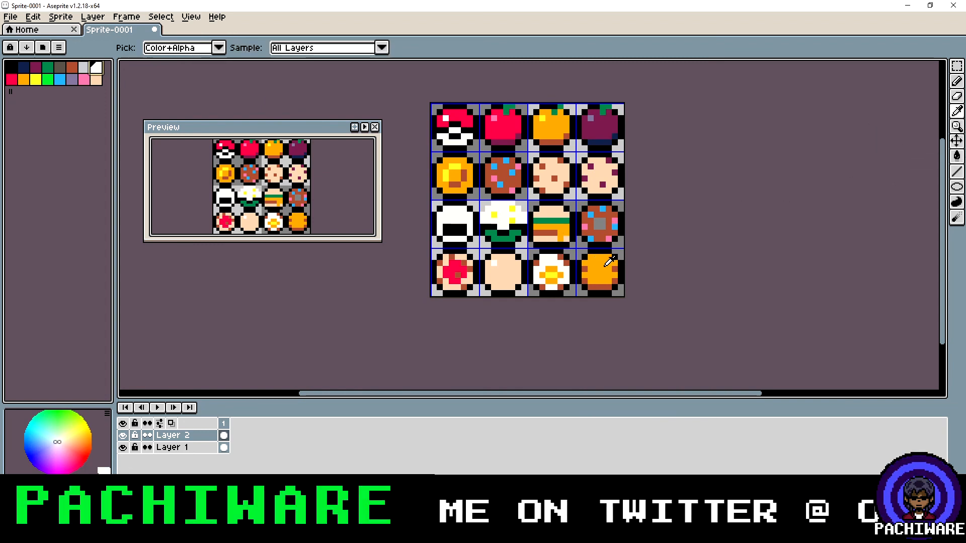
# Replace the orange and brown colouring of the fourth row's last ball with pink, and refill the whole ball with white
pyautogui.click(82, 81)
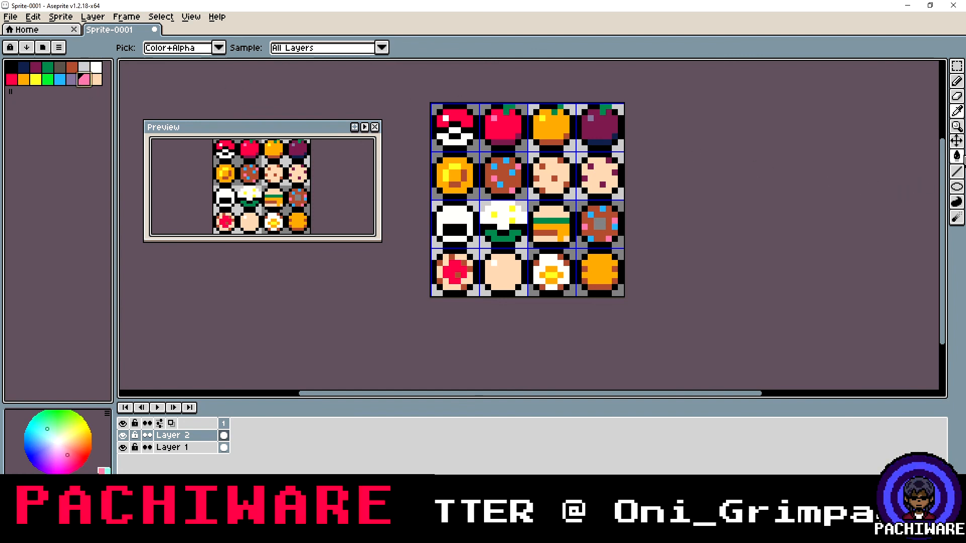
pyautogui.click(957, 156)
pyautogui.click(607, 279)
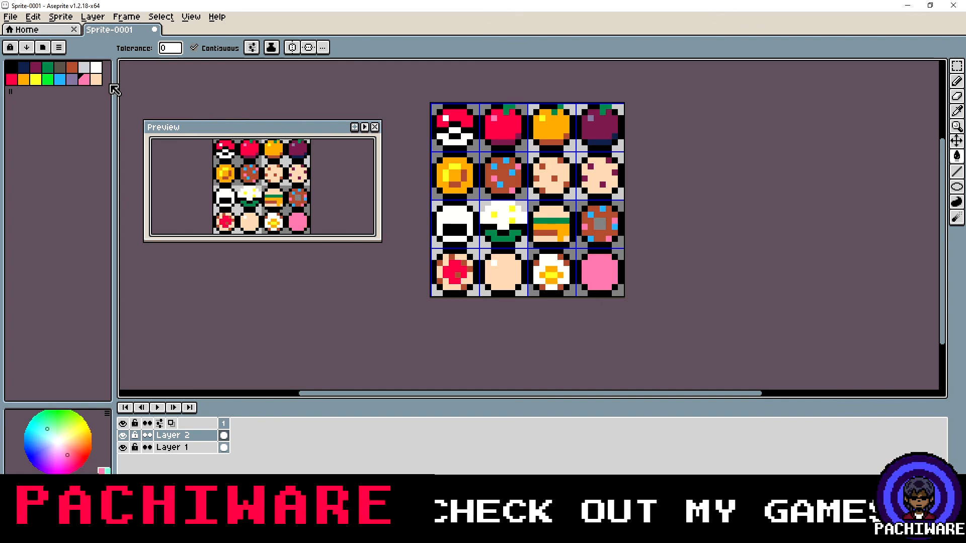
pyautogui.click(97, 68)
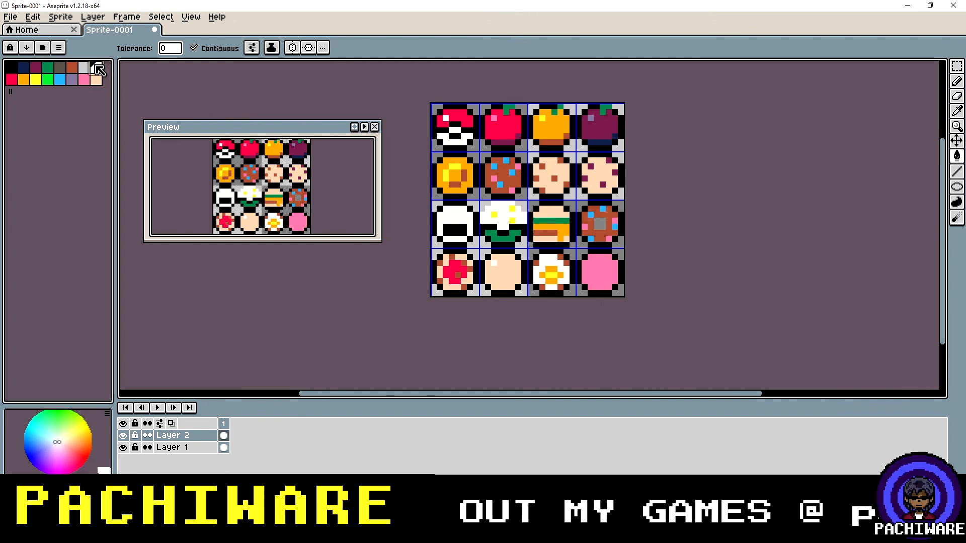
pyautogui.click(601, 269)
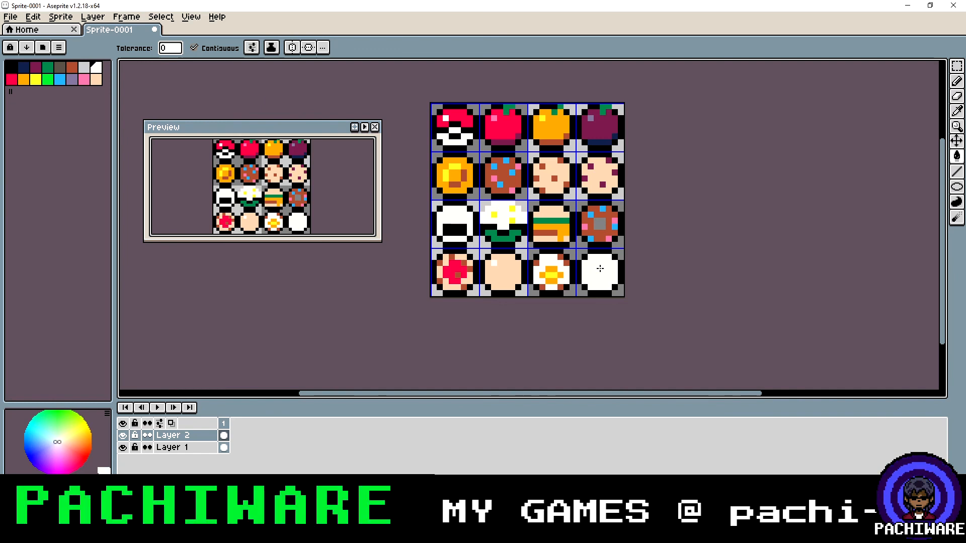
# Fill the fourth row's last ball with the light peach palette colour
pyautogui.scroll(1, 600, 268)
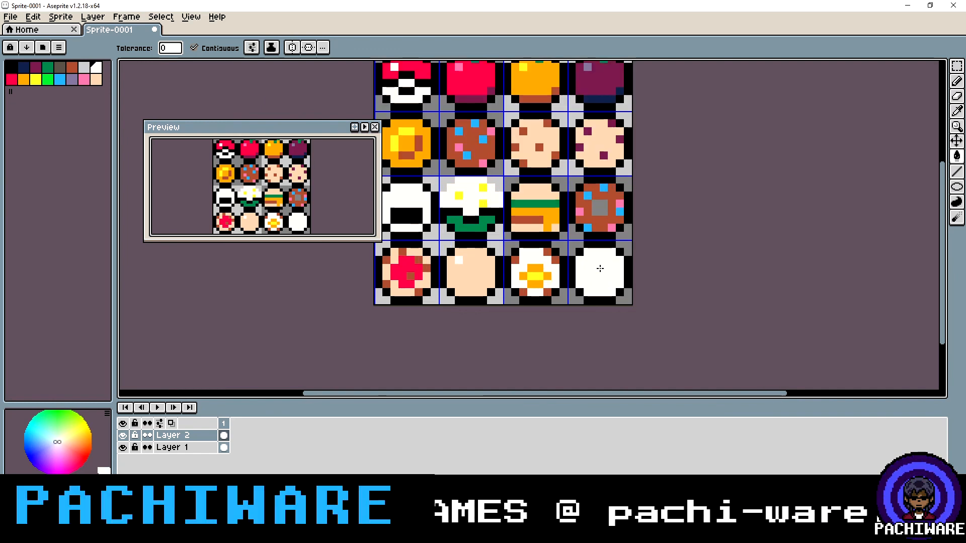
pyautogui.click(97, 71)
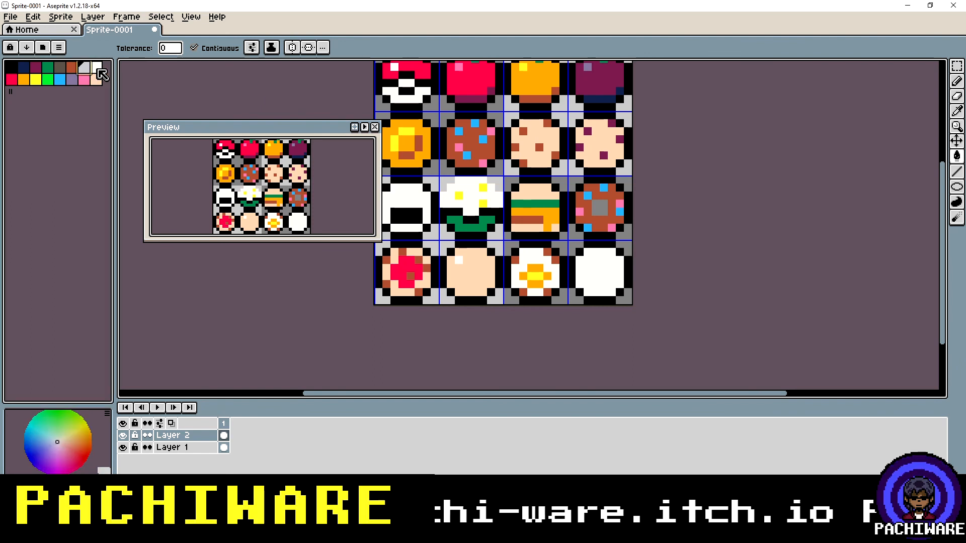
pyautogui.click(98, 69)
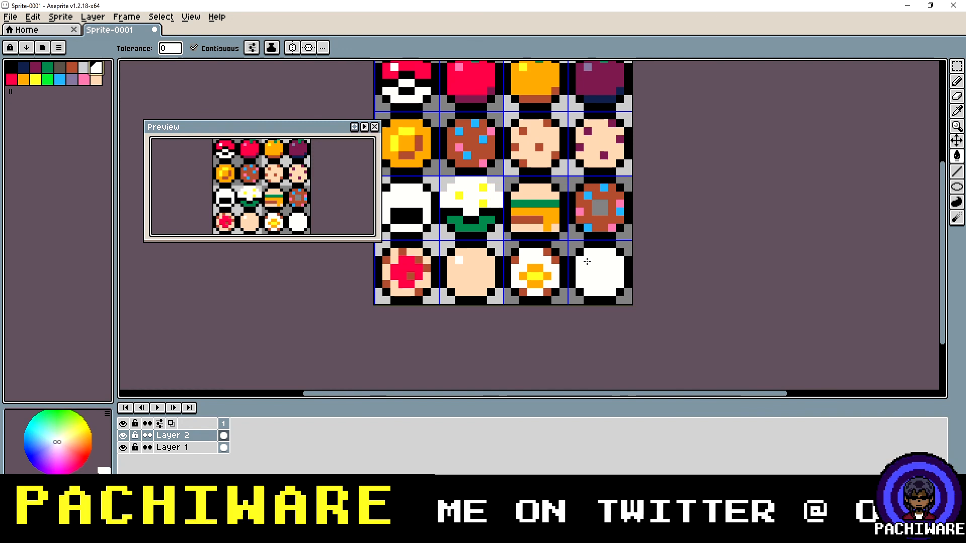
pyautogui.click(85, 80)
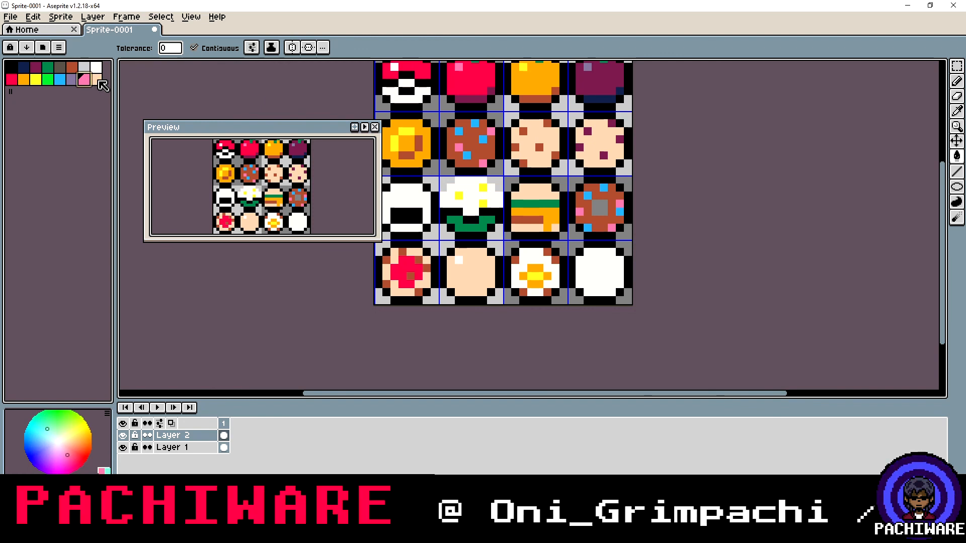
pyautogui.click(96, 79)
pyautogui.click(598, 272)
# Add a single white highlight pixel to the upper left of the peach-coloured last ball with the Pencil tool
pyautogui.click(84, 80)
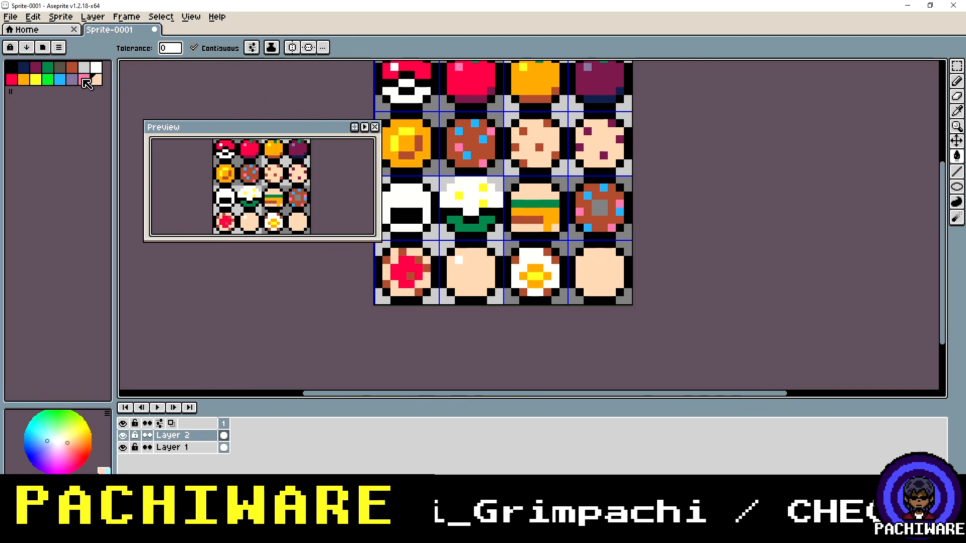
pyautogui.click(957, 80)
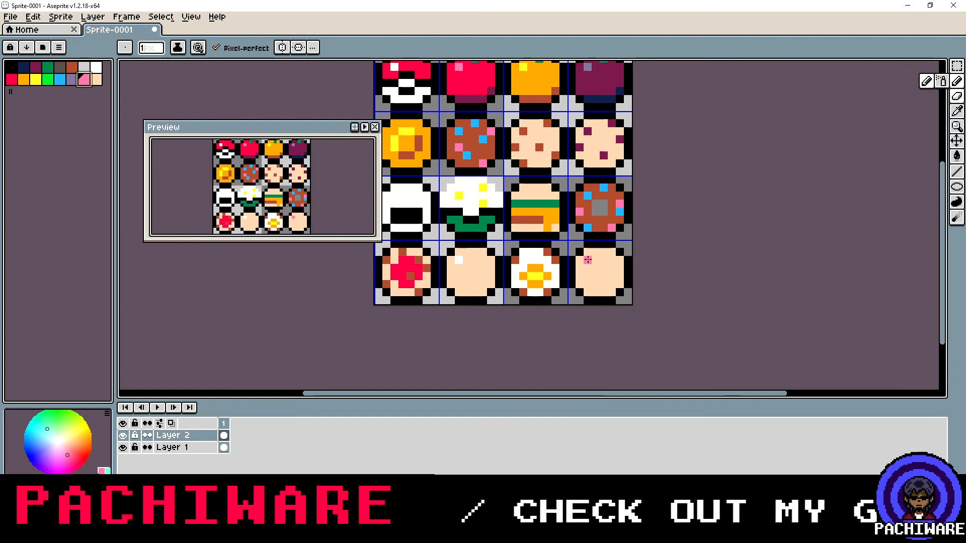
pyautogui.click(96, 67)
pyautogui.click(588, 260)
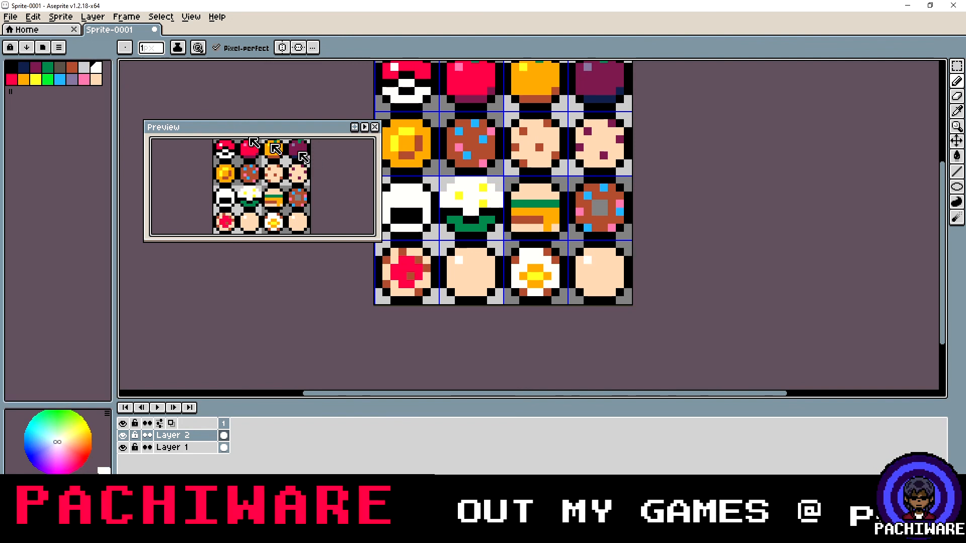
# Shade the lower right and bottom edge of the fourth row's last ball with pink using the Line tool
pyautogui.click(83, 79)
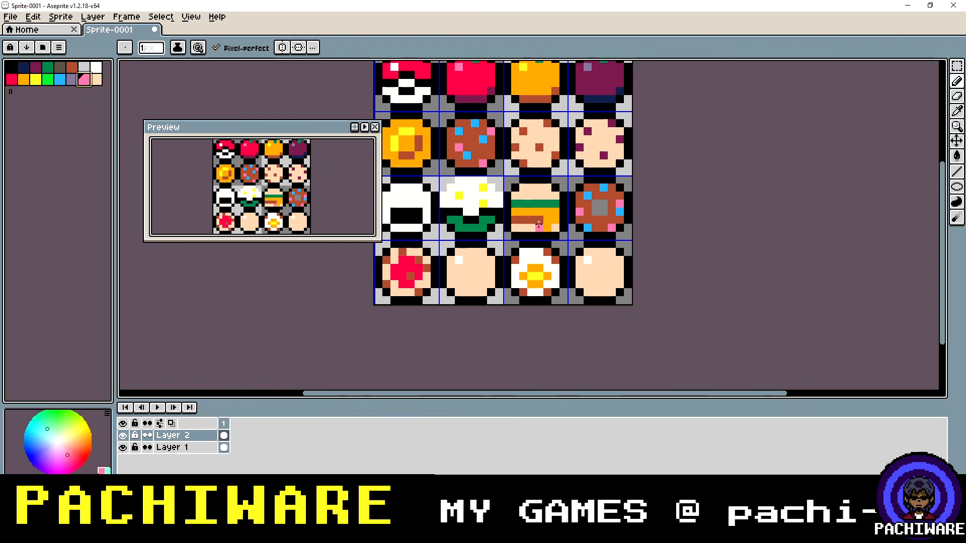
pyautogui.click(956, 172)
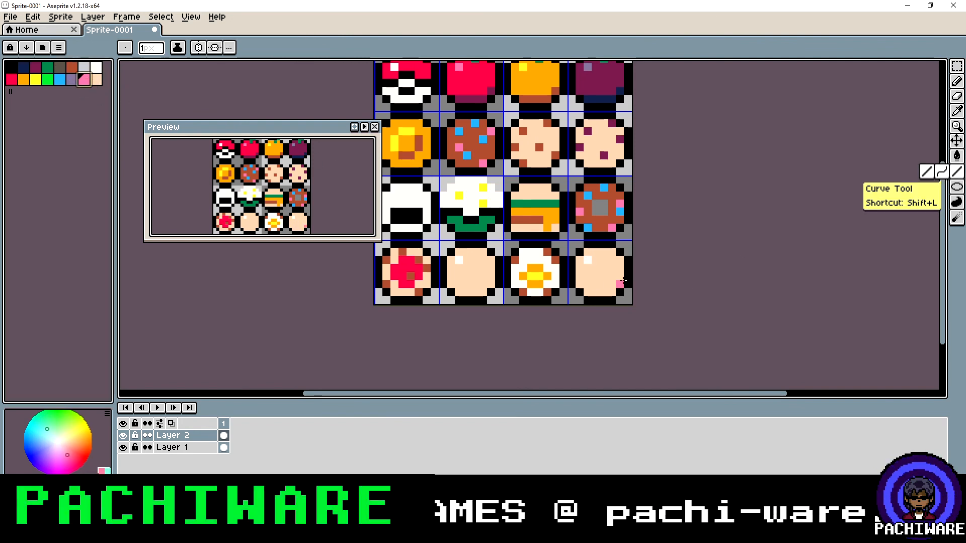
pyautogui.moveTo(618, 285); pyautogui.dragTo(584, 292)
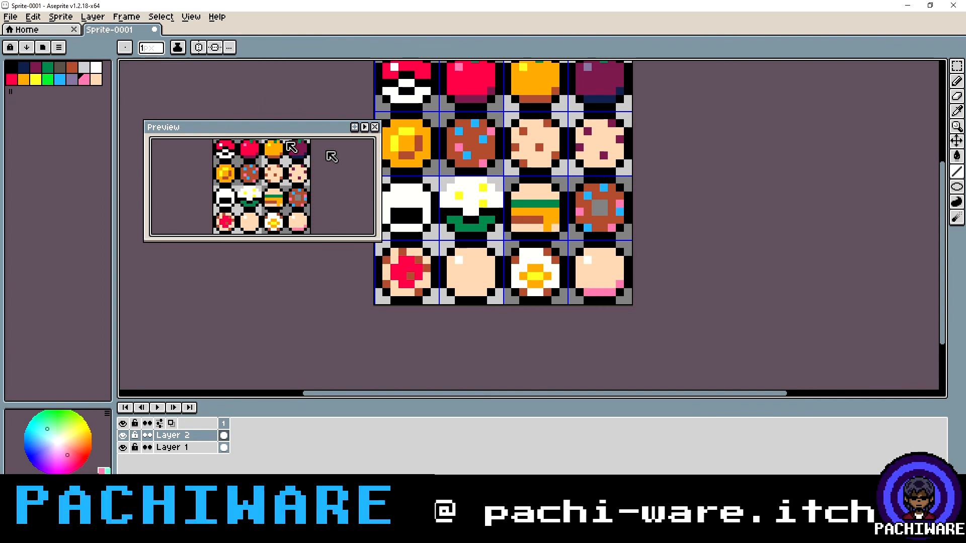
# Draw small dark green leaves on top of the fourth row's last ball to make it a peach
pyautogui.click(47, 67)
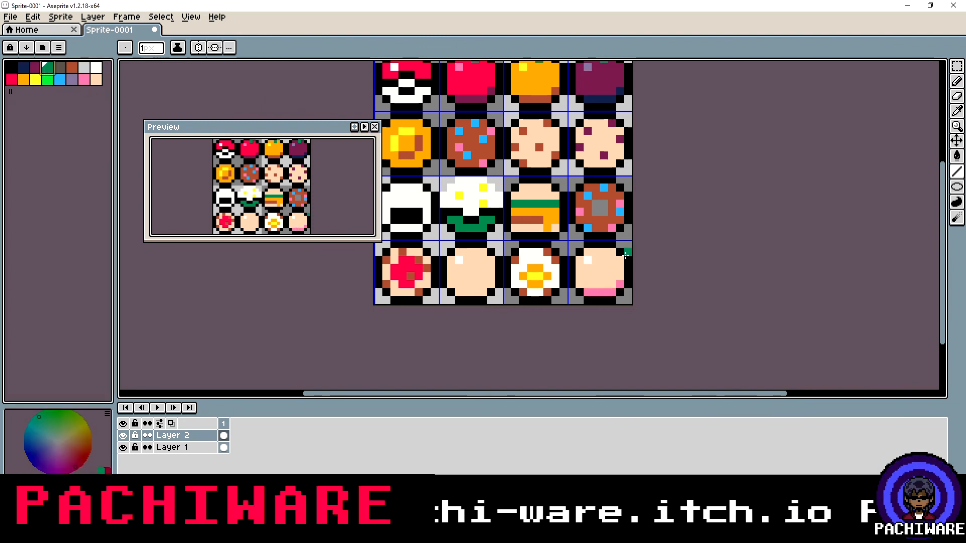
pyautogui.moveTo(603, 251); pyautogui.dragTo(595, 245)
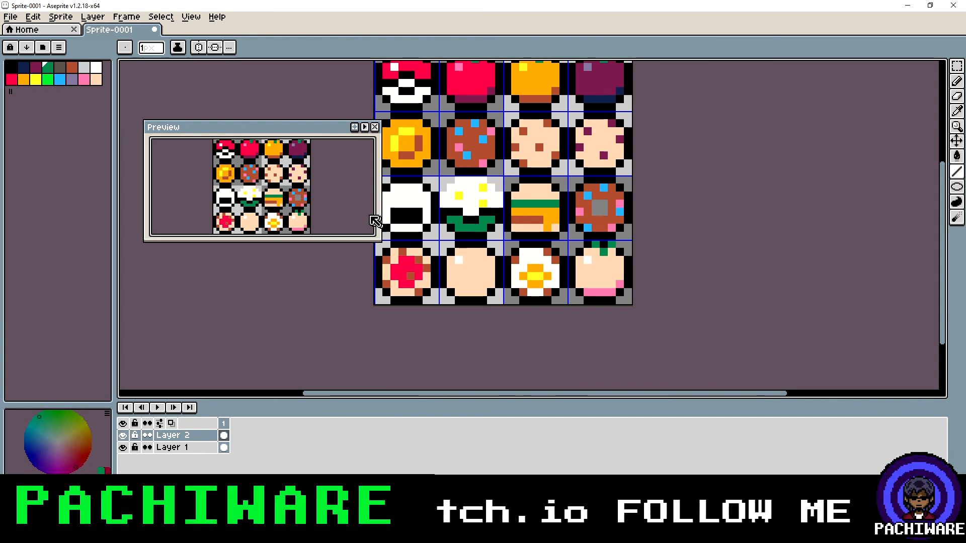
pyautogui.scroll(-1, 318, 195)
pyautogui.scroll(-1, 581, 173)
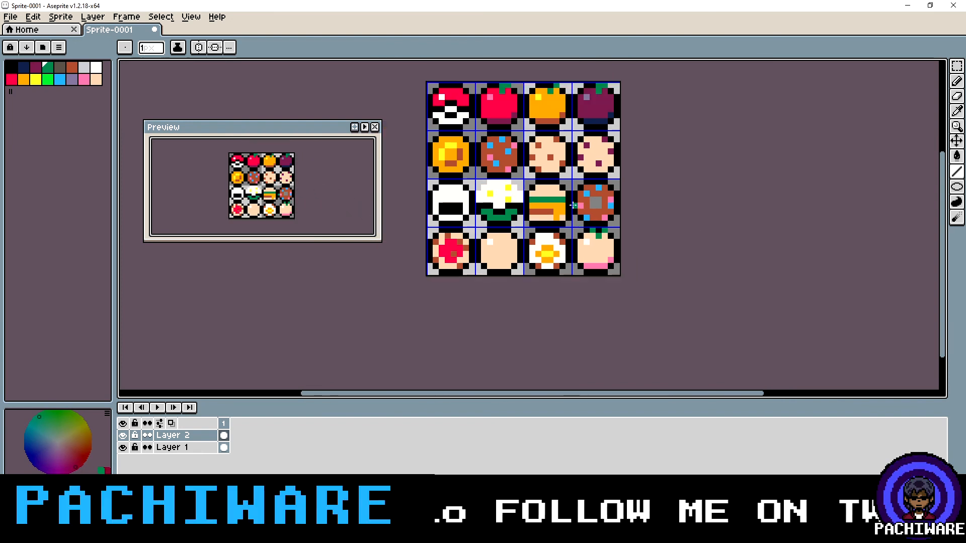